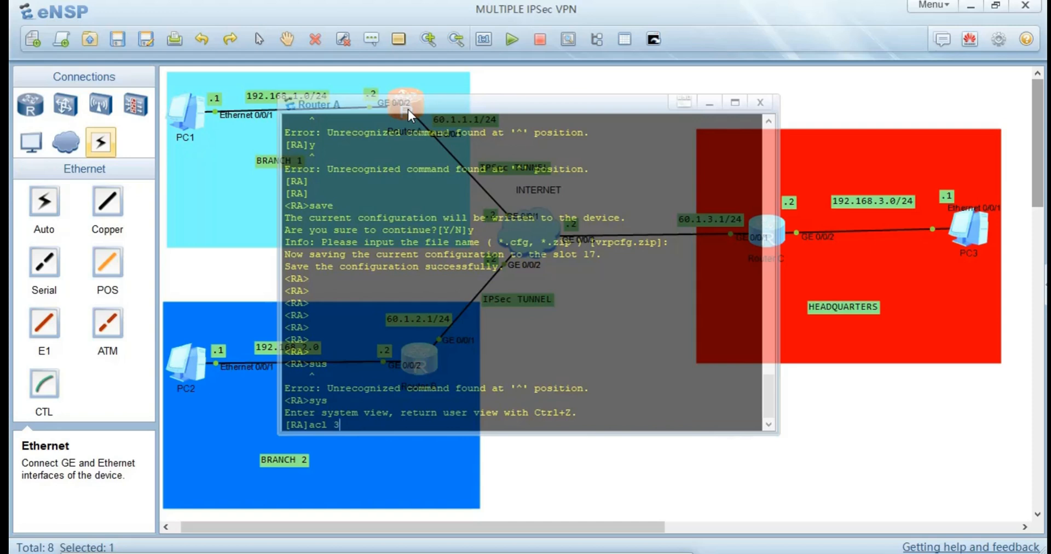
Create advanced ACL 3002 on Router A and begin rule 10 as an IP permit rule with a source match.
key(Return)
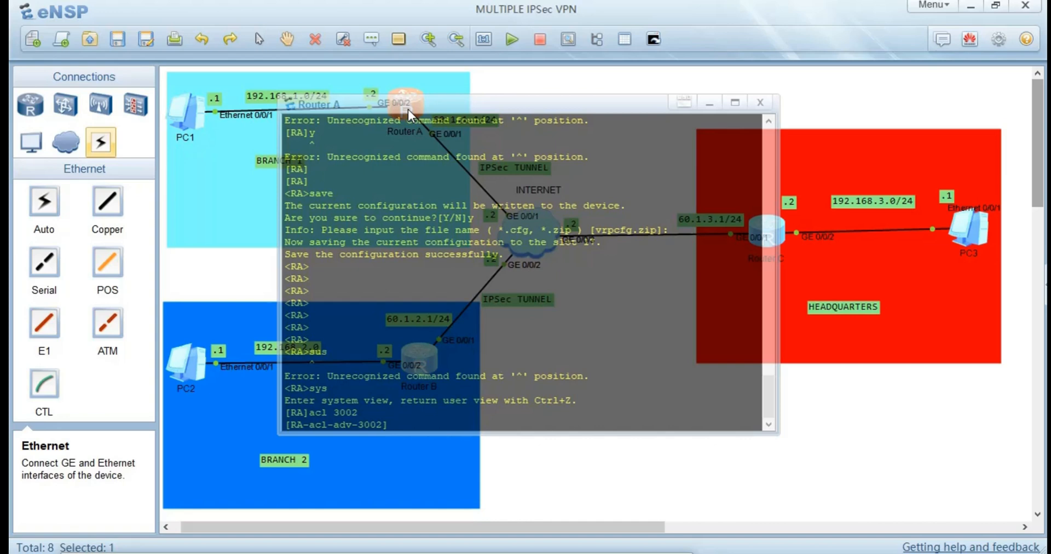
text(ruq)
key(BackSpace)
key(Tab)
text(10)
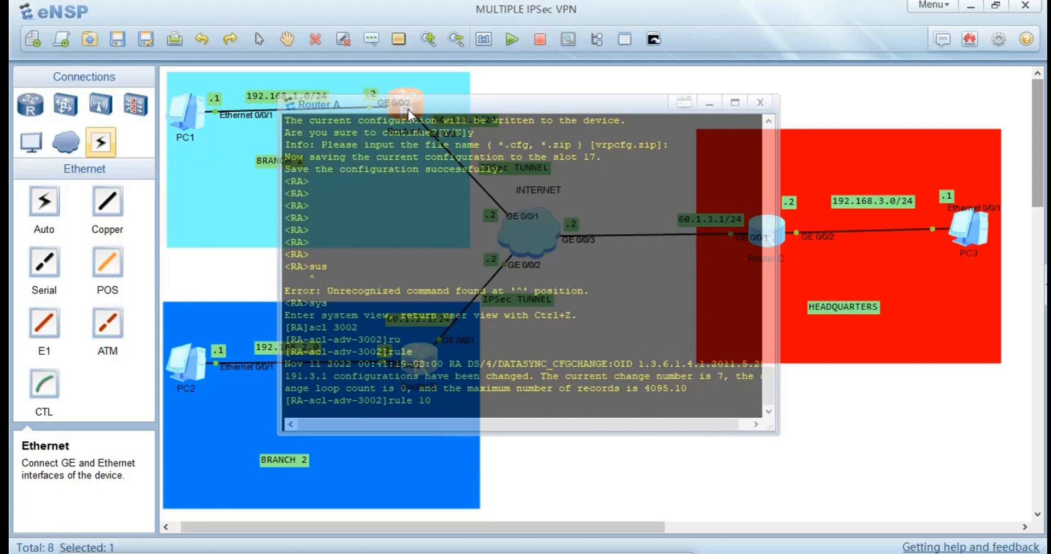
text( per)
key(Tab)
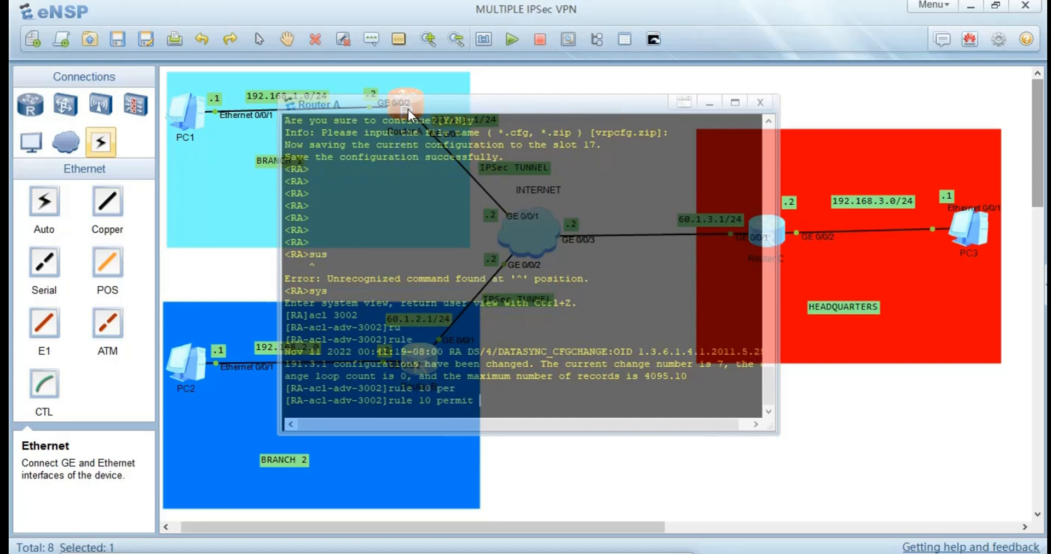
text(ip s)
key(Tab)
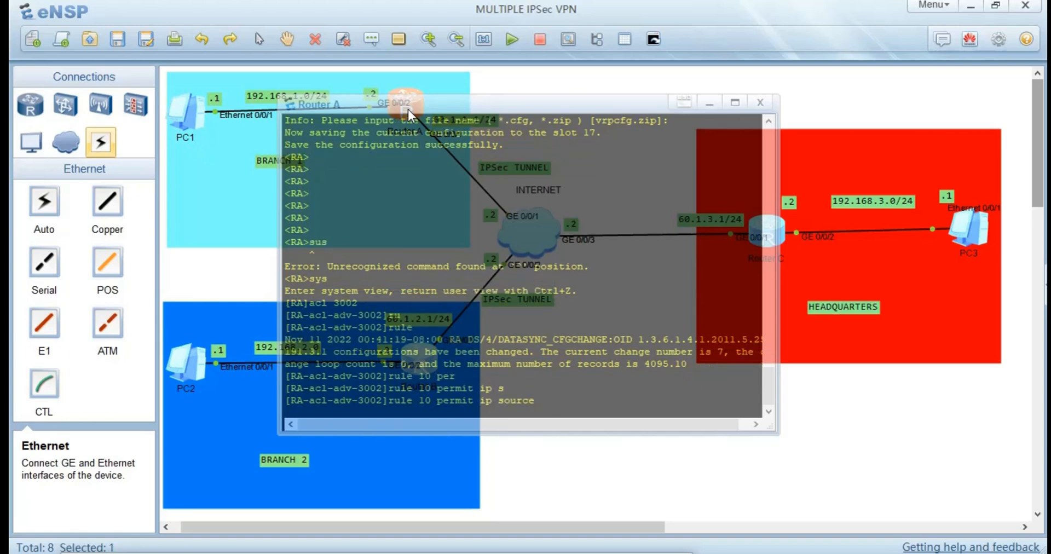
Set the source of Router A's rule 10 to 192.168.1.0 with wildcard 0.0.0.255.
text(192.168.1.0 0.0.0.255 de)
Complete Router A's rule 10 with destination 192.168.3.0 and wildcard 0.0.0.255, and submit it.
key(Tab)
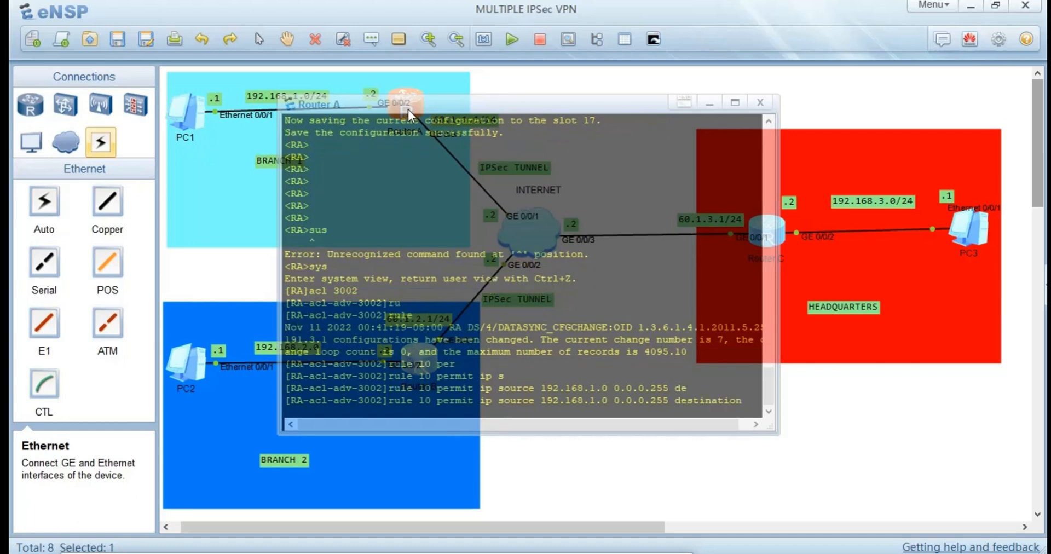
text(192.1)
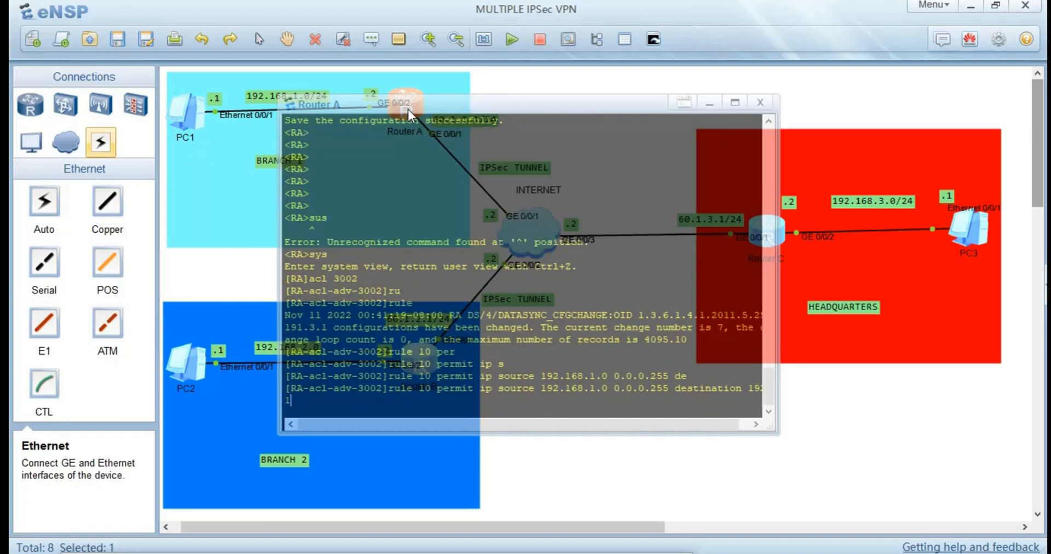
text(68.3.0 0.0.0.255)
key(Return)
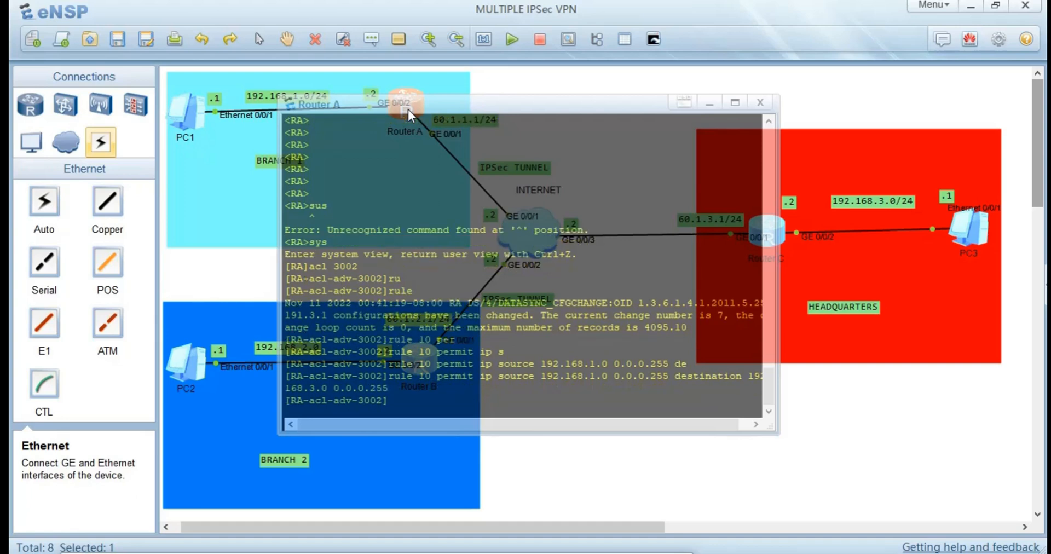
Open Router B's console, enter system view, and create advanced ACL 3002.
click(230, 283)
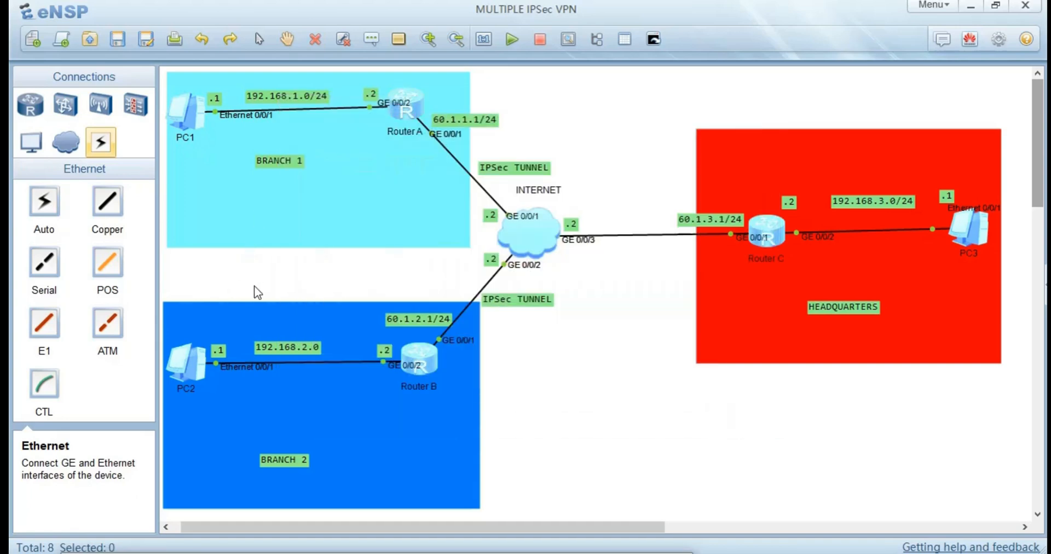
double_click(425, 363)
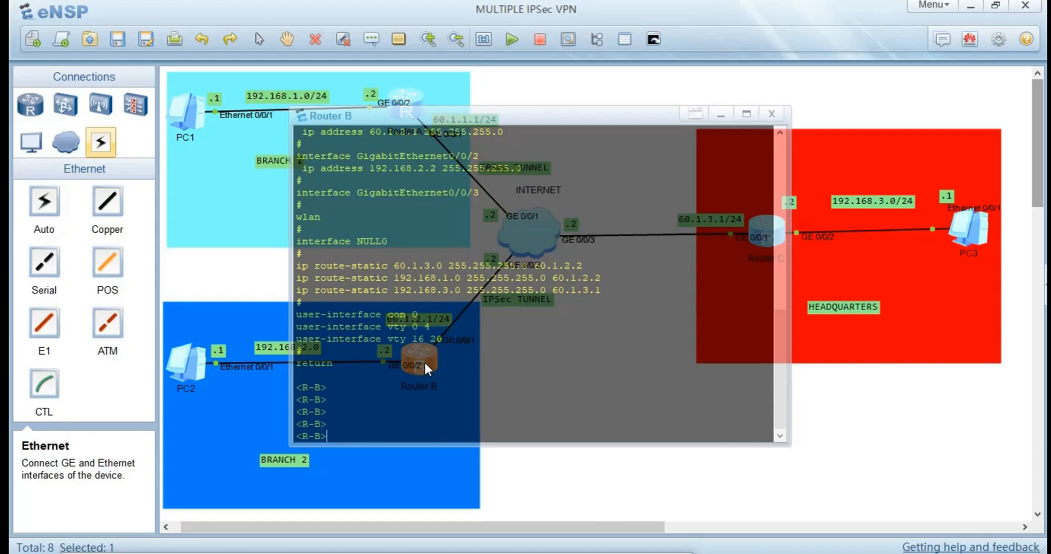
key(Return)
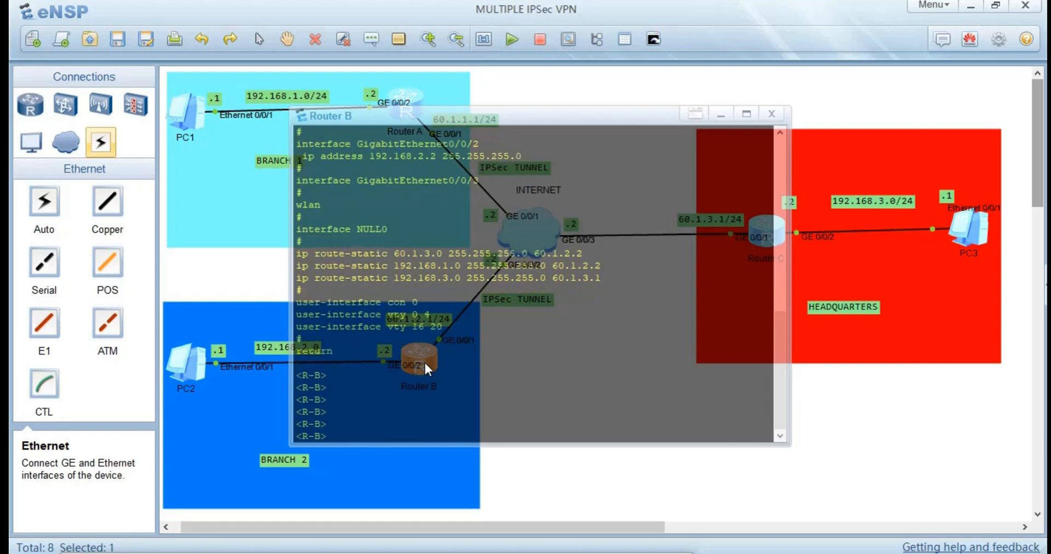
text(sys)
key(Return)
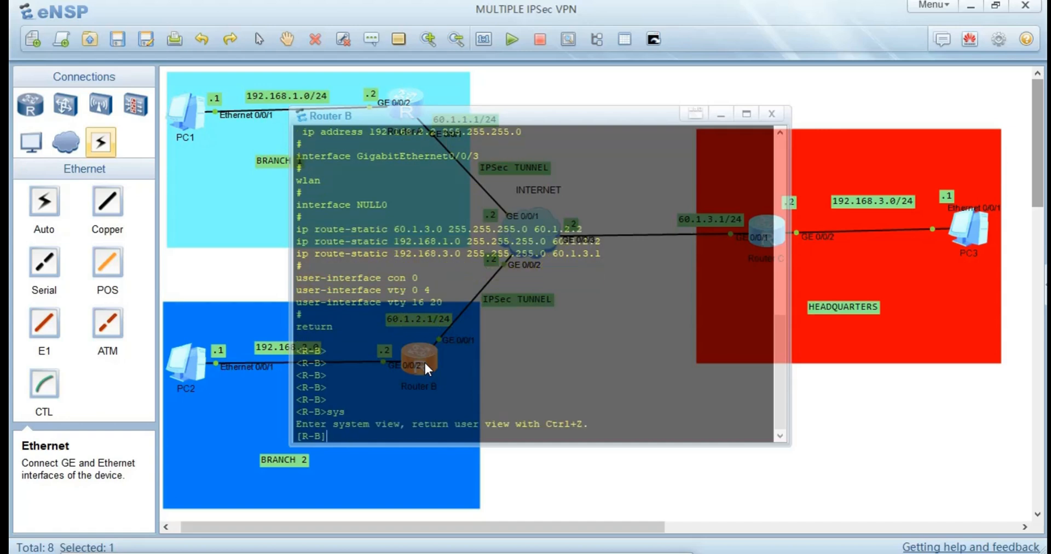
text(acl 3002)
key(Return)
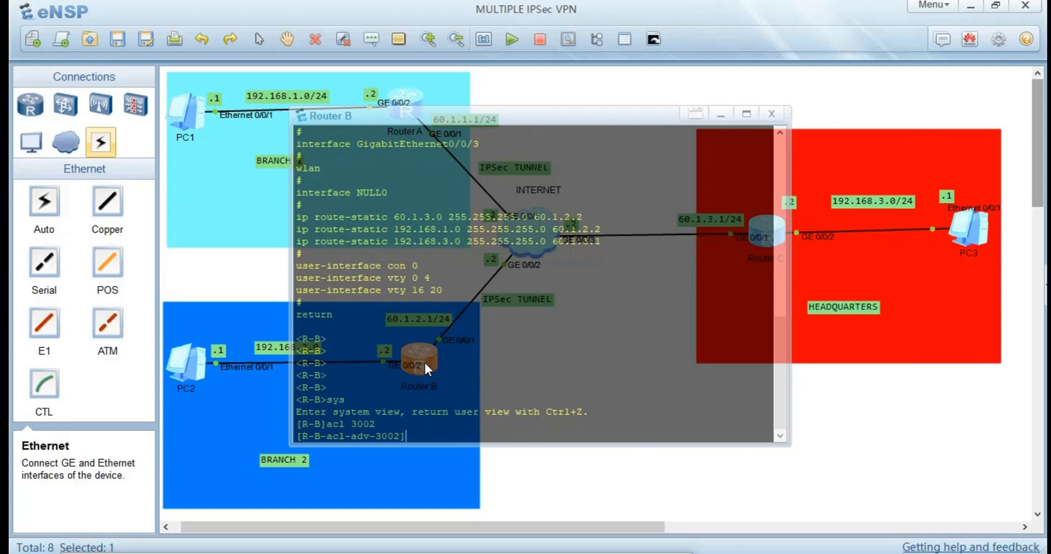
Begin rule 10 in Router B's ACL 3002 as an IP permit rule with a source match.
text(ru;)
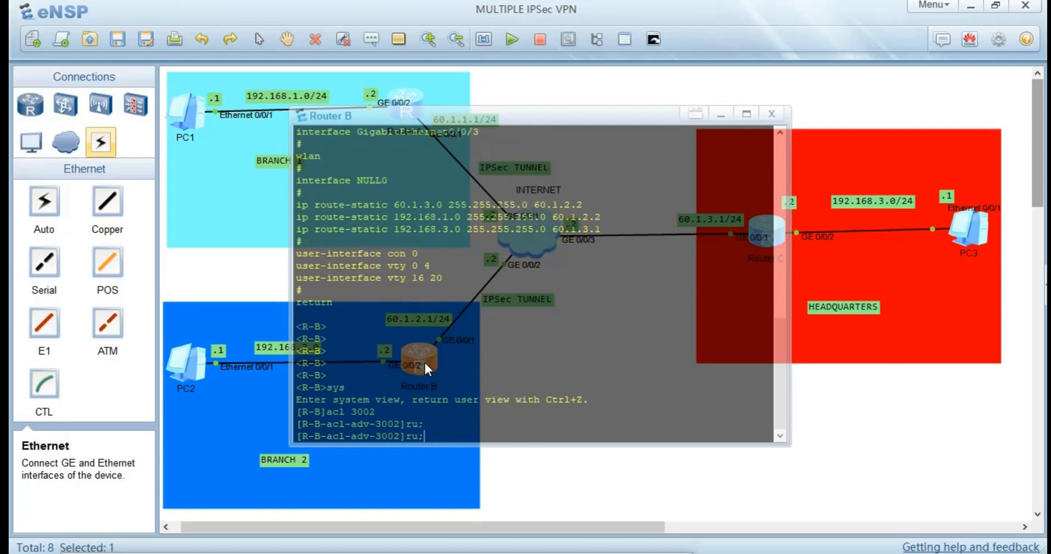
text(l)
key(Tab)
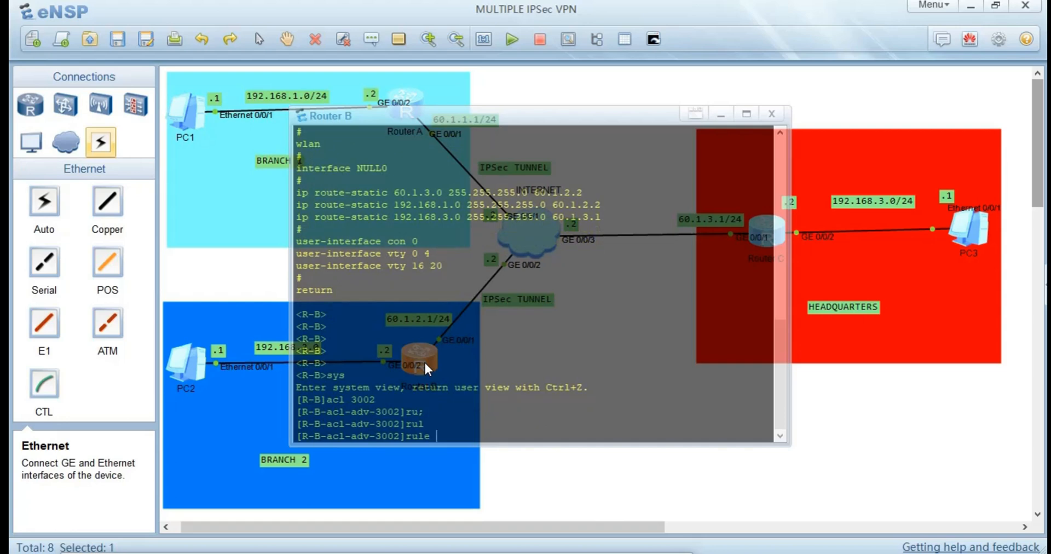
text(10)
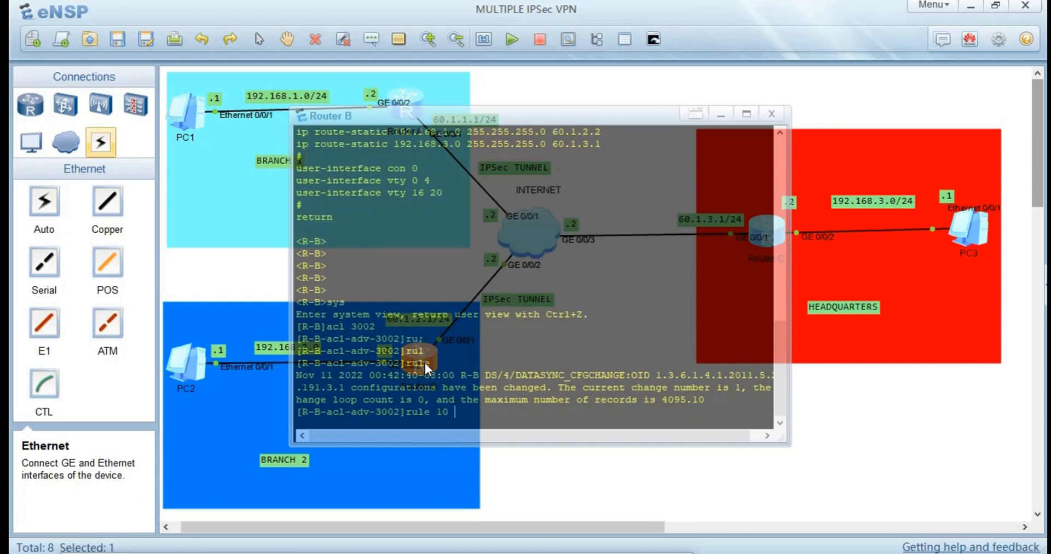
text( pe)
key(Tab)
text(ui)
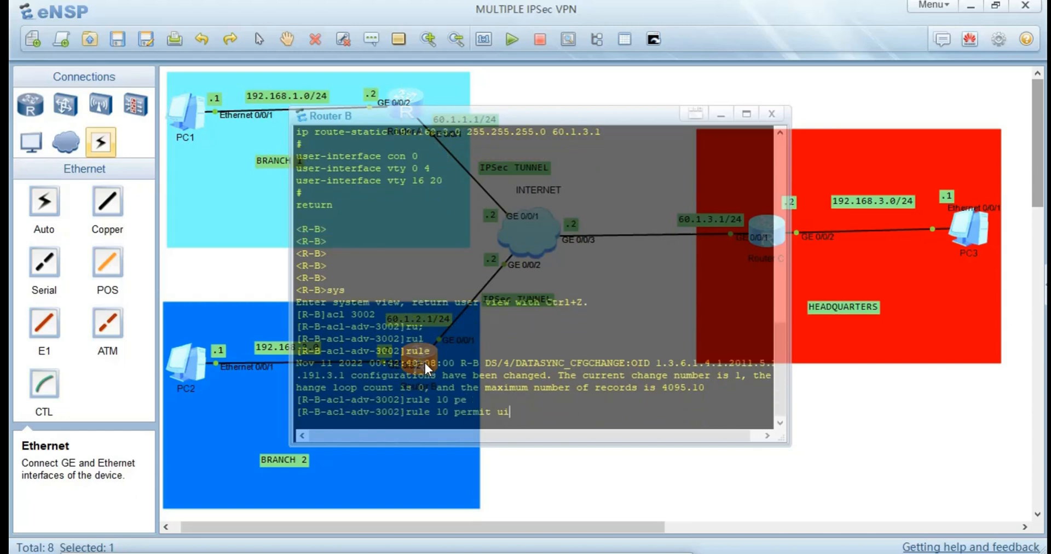
text(p  so)
key(BackSpace)
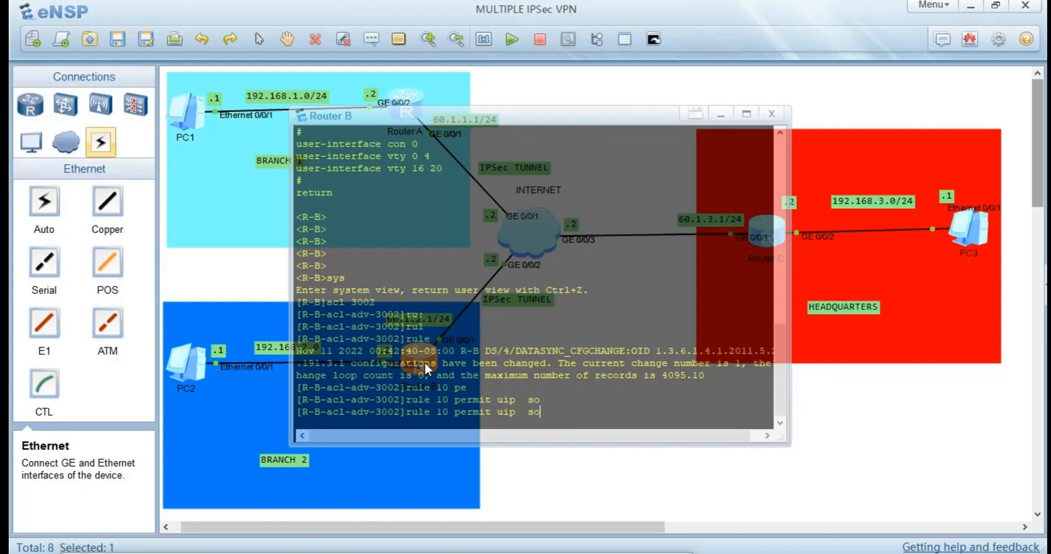
key(BackSpace)
key(BackSpace)
key(BackSpace)
key(BackSpace)
key(BackSpace)
key(BackSpace)
text(ip  s)
key(Tab)
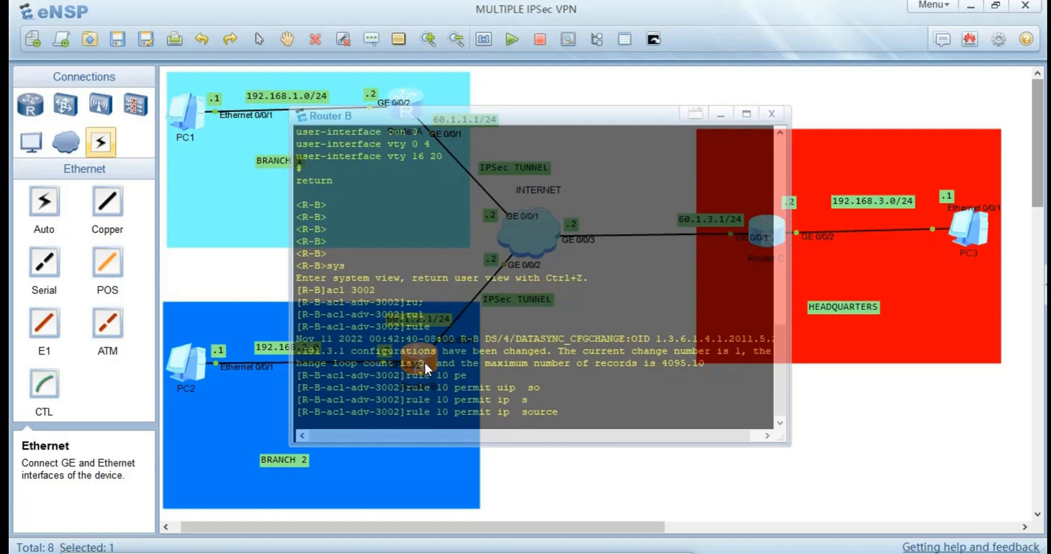
Set the source of Router B's rule 10 to 192.168.2.0 with wildcard 0.0.0.255.
text(192.168.2.0 0.0.0.255 de)
Complete Router B's rule 10 with destination 192.168.3.0 and wildcard 0.0.0.255, and submit it.
key(Tab)
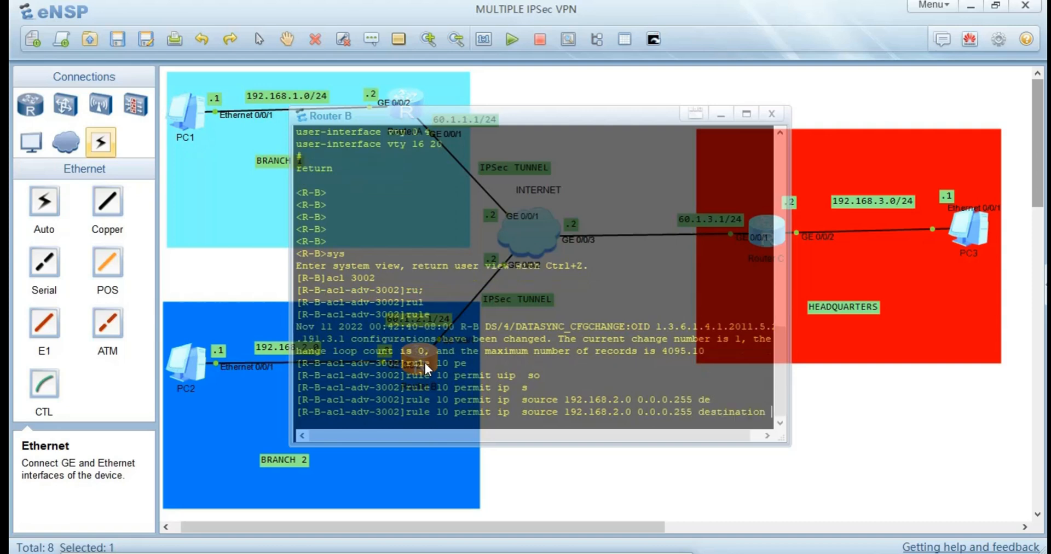
text(2.)
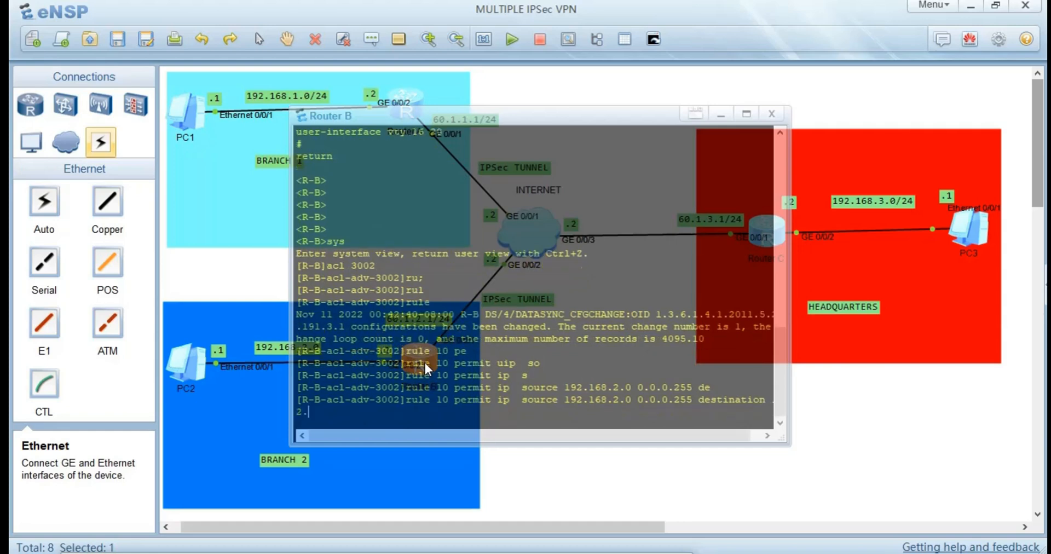
text(168.3.0 0.0.0.255)
key(Return)
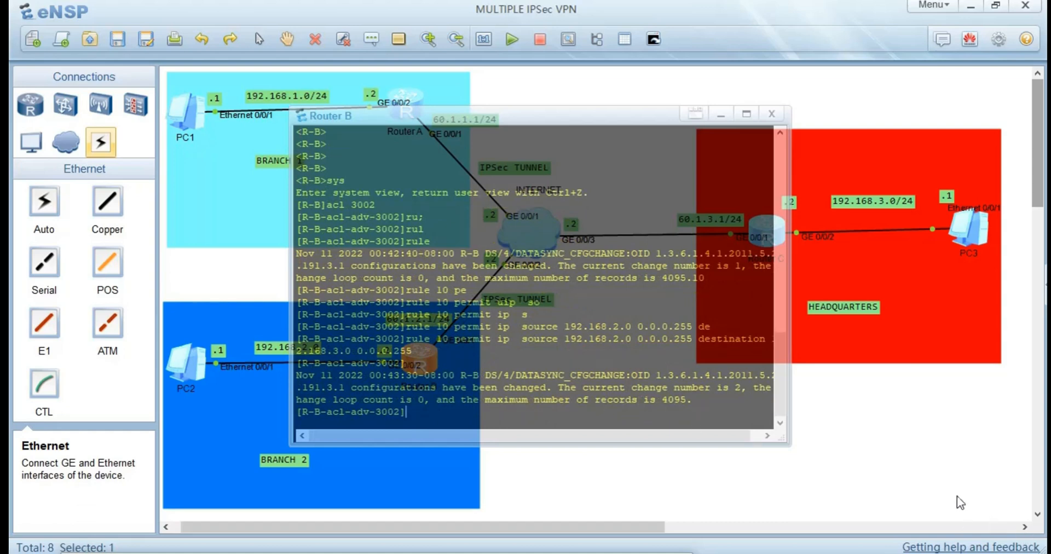
Open the console of Router C at the headquarters and enter system view.
drag(950, 489, 823, 317)
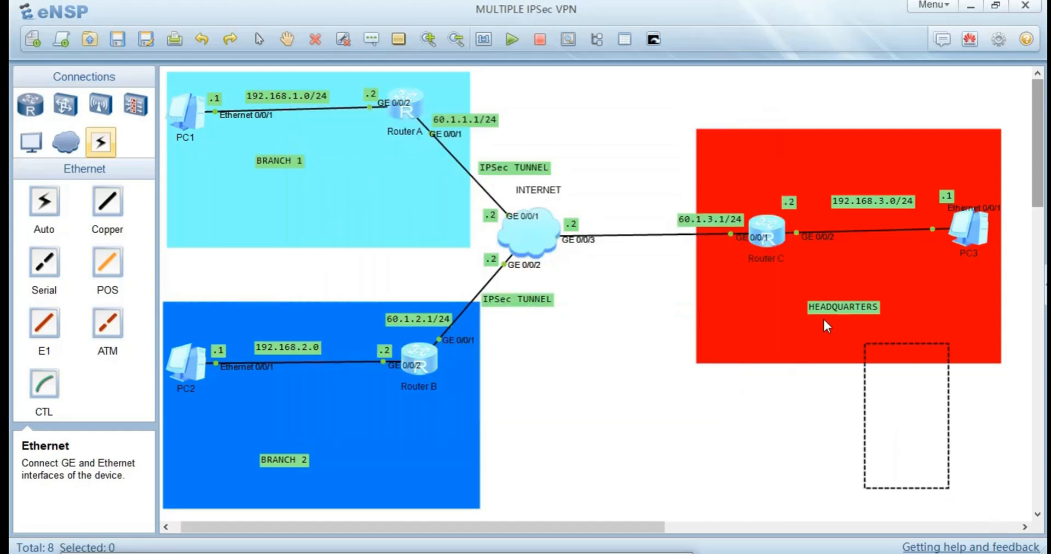
double_click(768, 238)
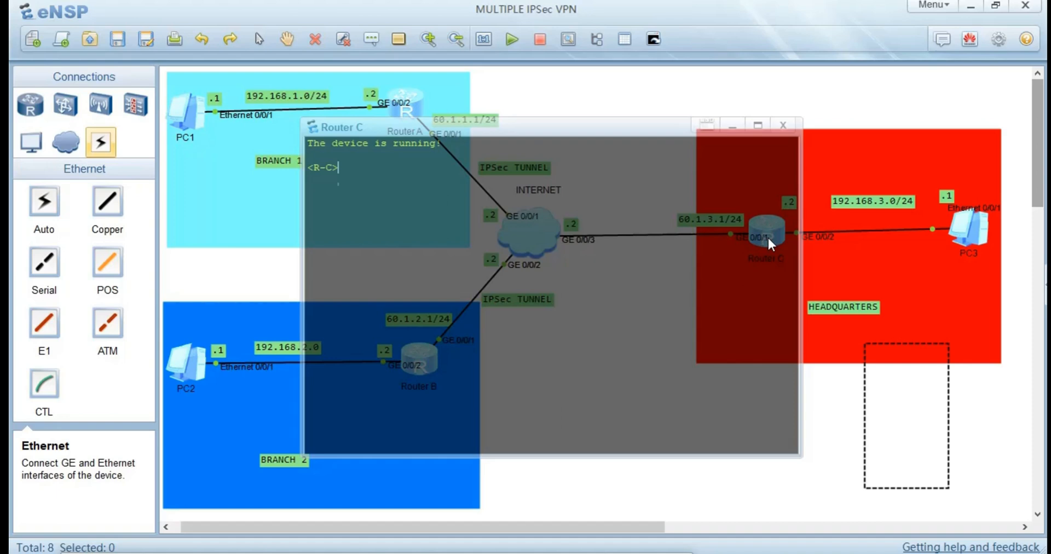
key(Return)
text(sys)
key(Return)
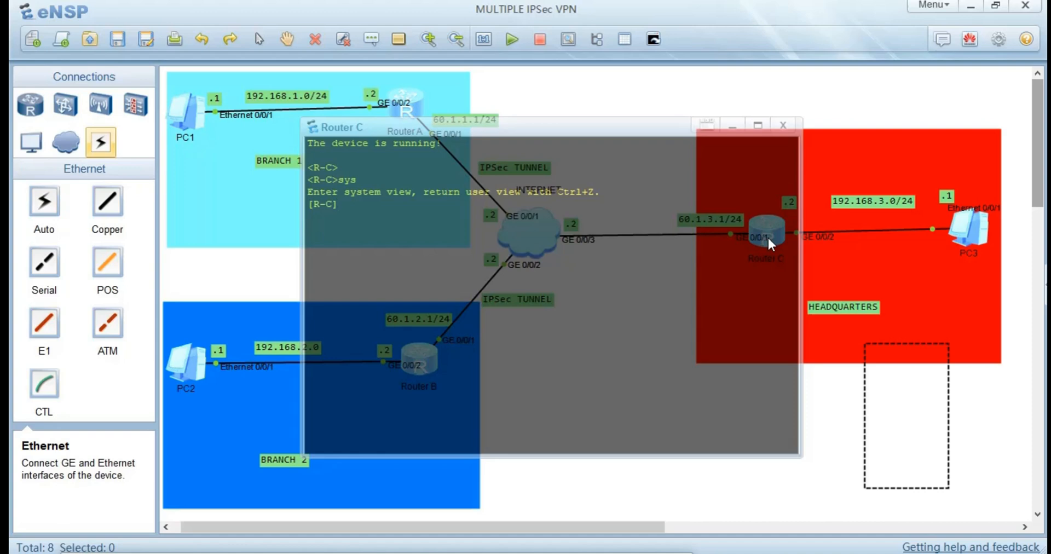
Create advanced ACL 3002 on Router C.
text(ac)
key(Tab)
key(BackSpace)
key(Tab)
key(BackSpace)
key(BackSpace)
key(BackSpace)
key(BackSpace)
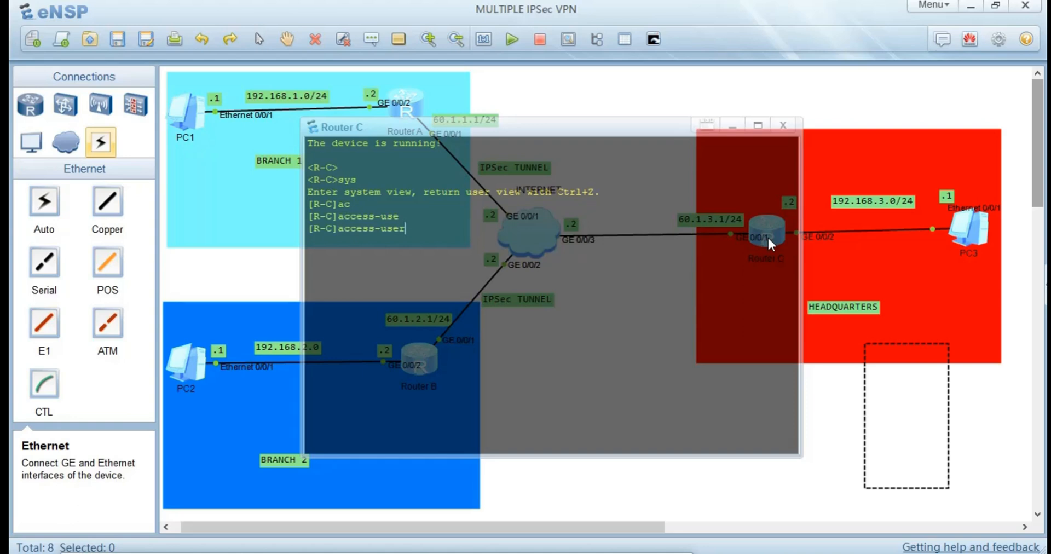
key(BackSpace)
key(BackSpace)
key(BackSpace)
key(BackSpace)
key(BackSpace)
text(l 3002)
key(Return)
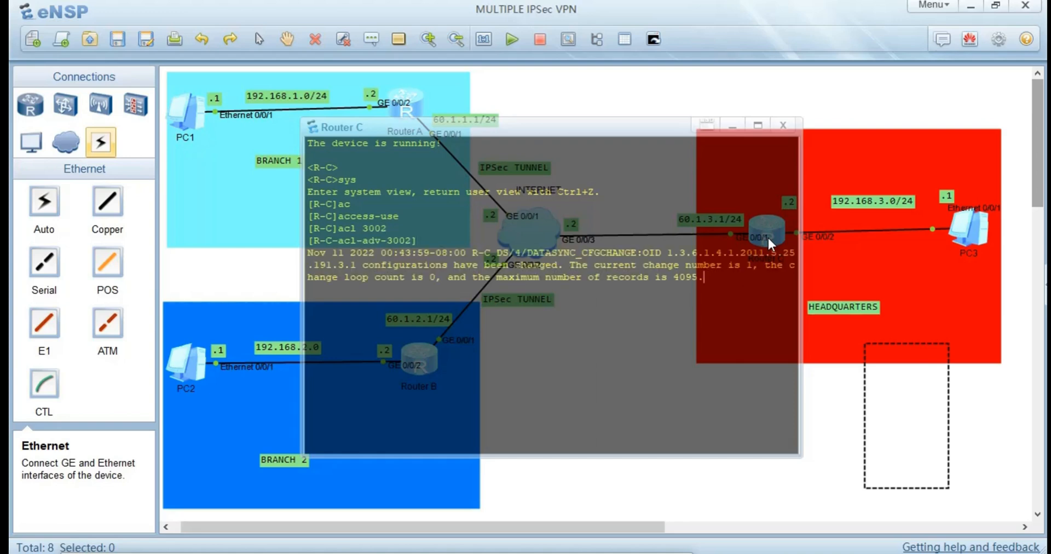
Begin rule 10 in Router C's ACL 3002 as an IP permit rule with a source match.
text(iu)
key(Tab)
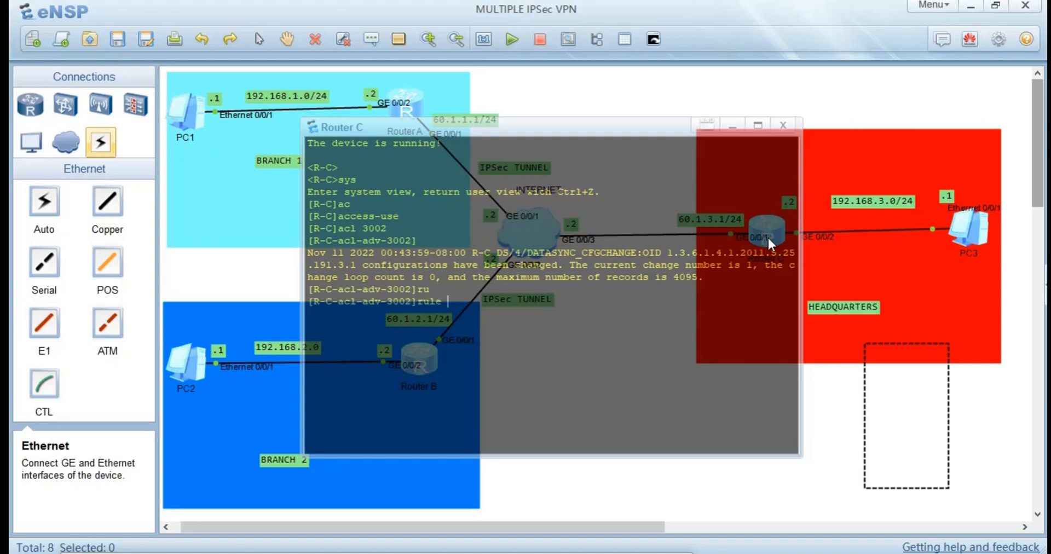
text(10 pe)
key(Tab)
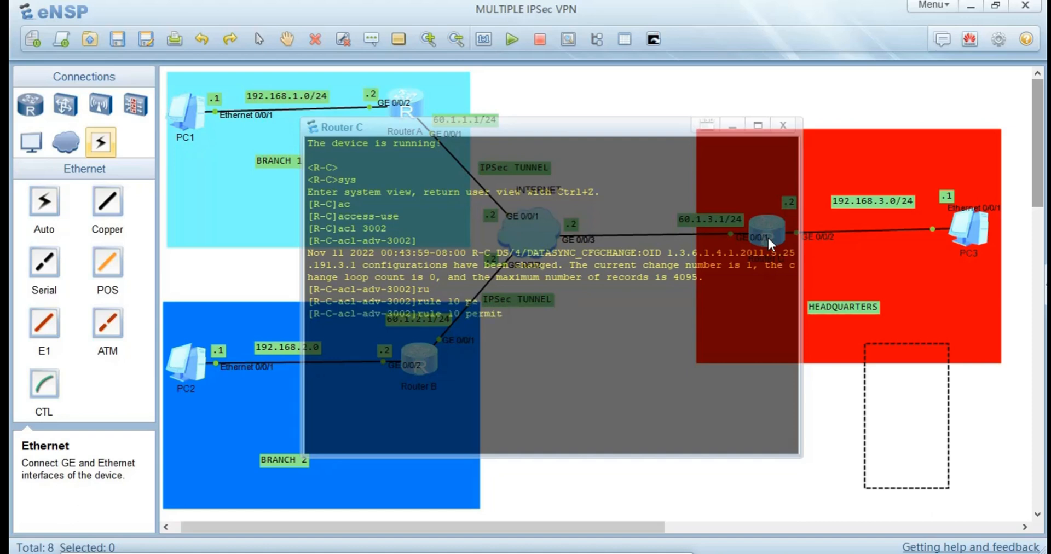
text(s)
key(BackSpace)
text(ip s)
key(Tab)
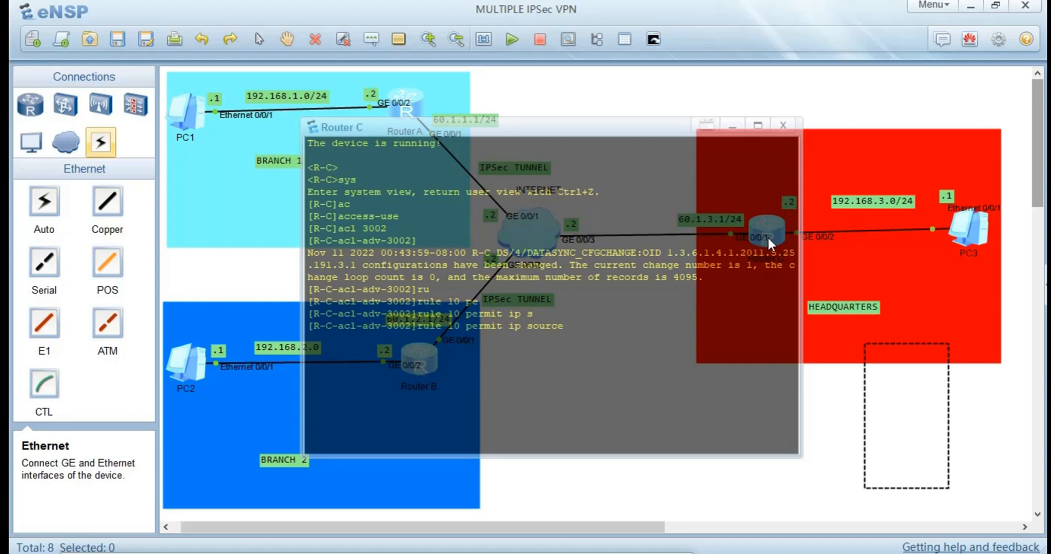
Set the source of Router C's rule 10 to 192.168.3.0 with wildcard 0.0.0.255.
text(192.168.3)
text(.0 0.0.0.255 de)
Complete Router C's rule 10 with destination 192.168.1.0 and wildcard 0.0.0.255, and submit it.
key(Tab)
text(192)
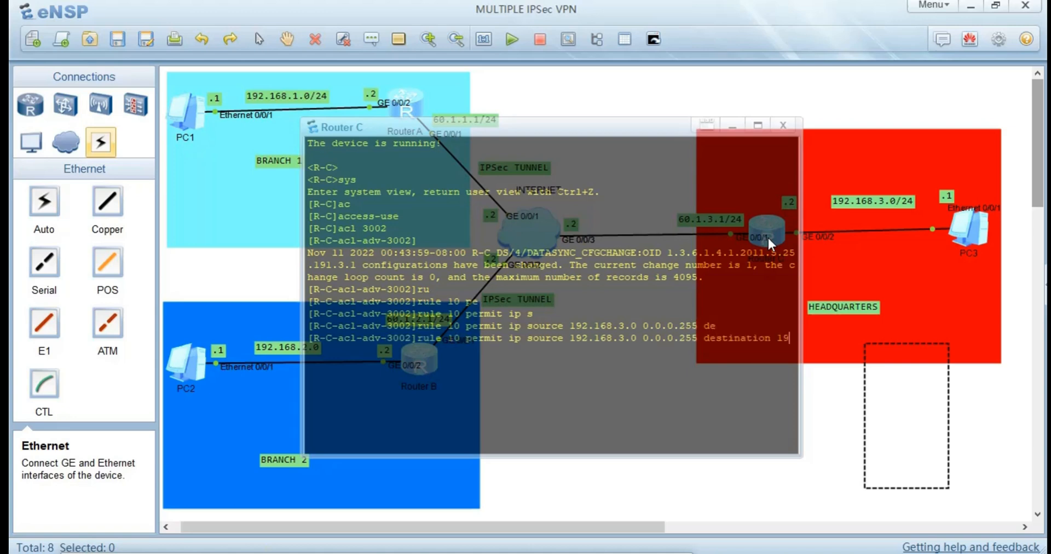
text(.16)
key(BackSpace)
text(67)
key(BackSpace)
text(8.1.0 0.0.0.0)
key(BackSpace)
text(255)
key(Return)
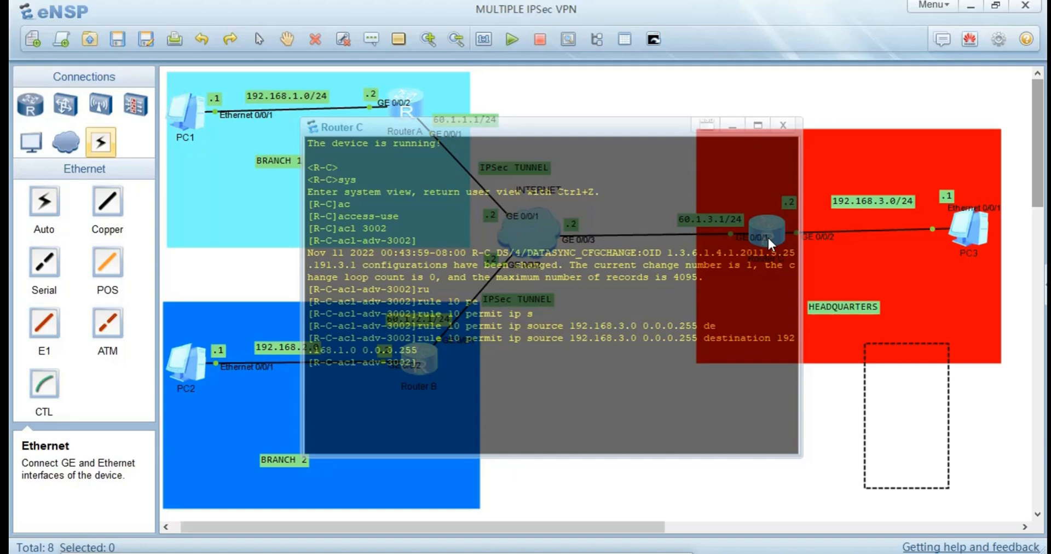
Create a second advanced ACL, number 3003, on Router C.
text(acl 3002)
key(BackSpace)
text(3)
key(Return)
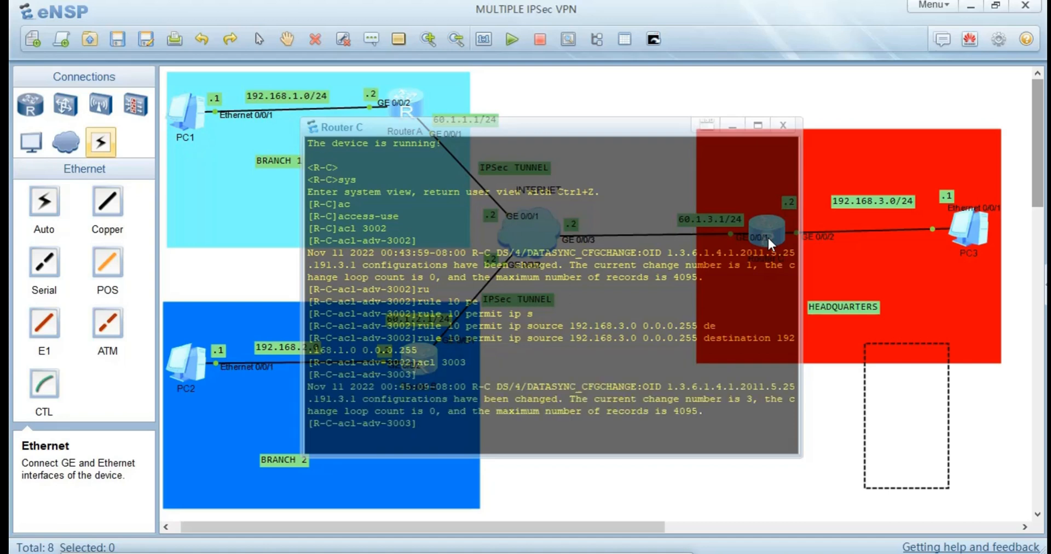
Begin rule 10 in Router C's ACL 3003 with the permit action.
text(ru)
key(Tab)
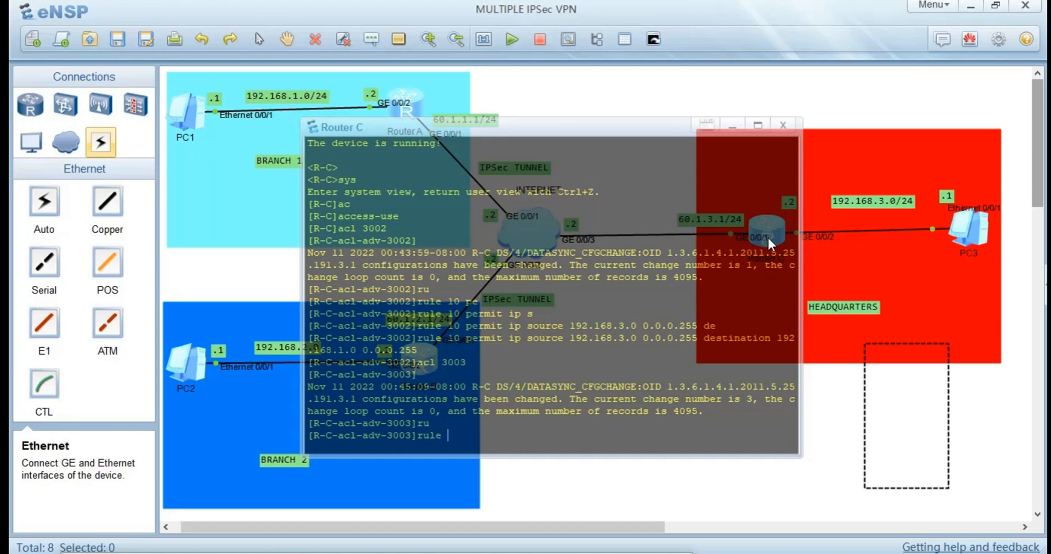
text(10 pe)
key(Tab)
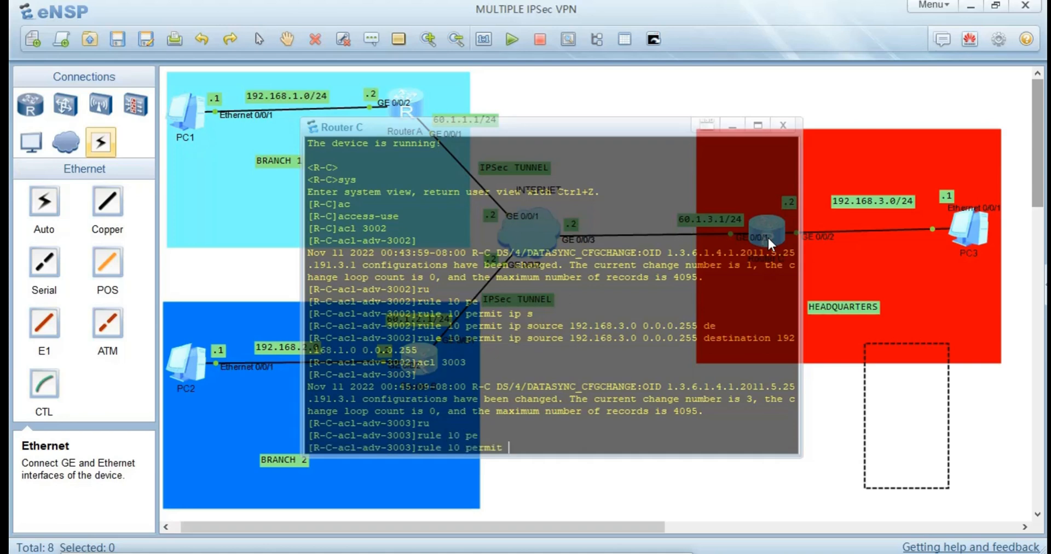
Set the protocol of rule 10 in Router C's ACL 3003 to IP.
text(so)
key(Tab)
key(BackSpace)
key(BackSpace)
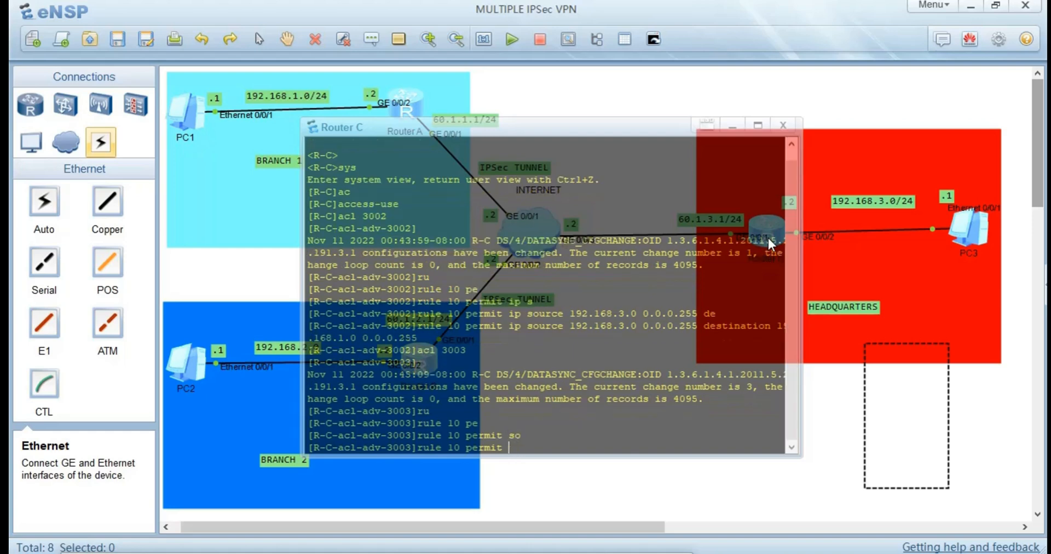
text(i p)
key(BackSpace)
key(BackSpace)
key(Tab)
Set the source of rule 10 in ACL 3003 to 192.168.3.0 with wildcard 0.0.0.255.
key(Tab)
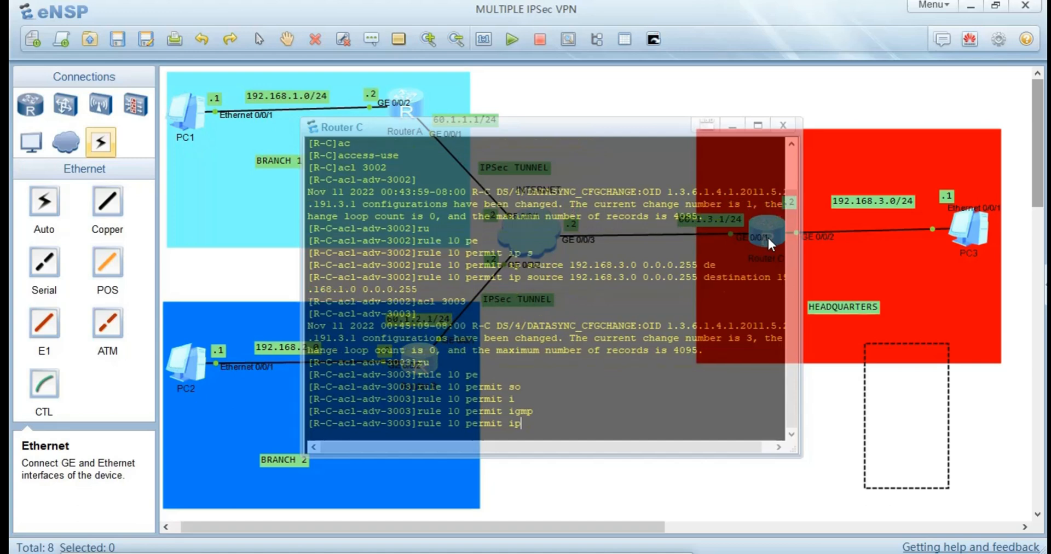
text(so)
Complete rule 10 in ACL 3003 with destination 192.168.2.0 and wildcard 0.0.0.255, and submit it.
key(Tab)
text(192)
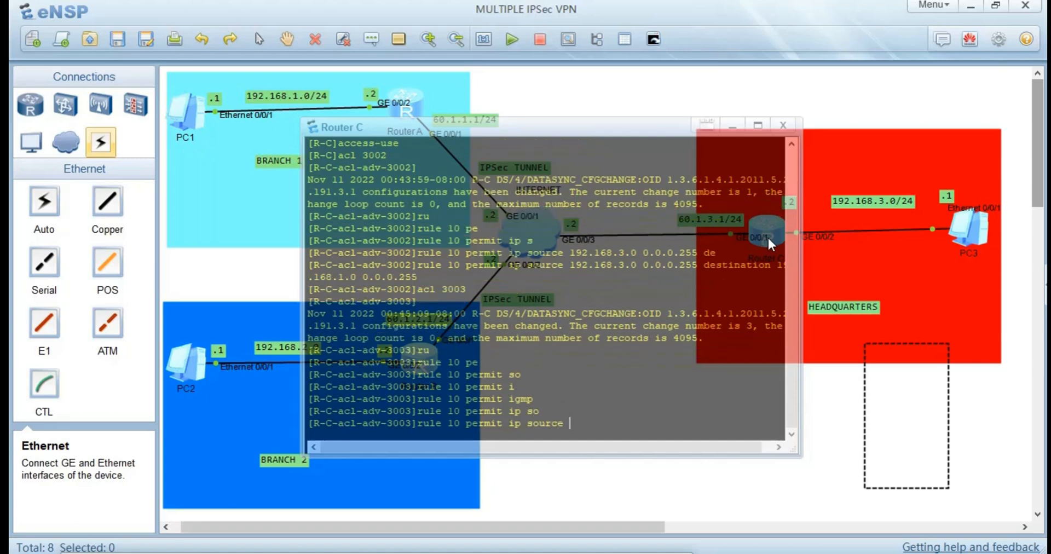
text(.168.3.0 0.0.0.255 de)
key(Tab)
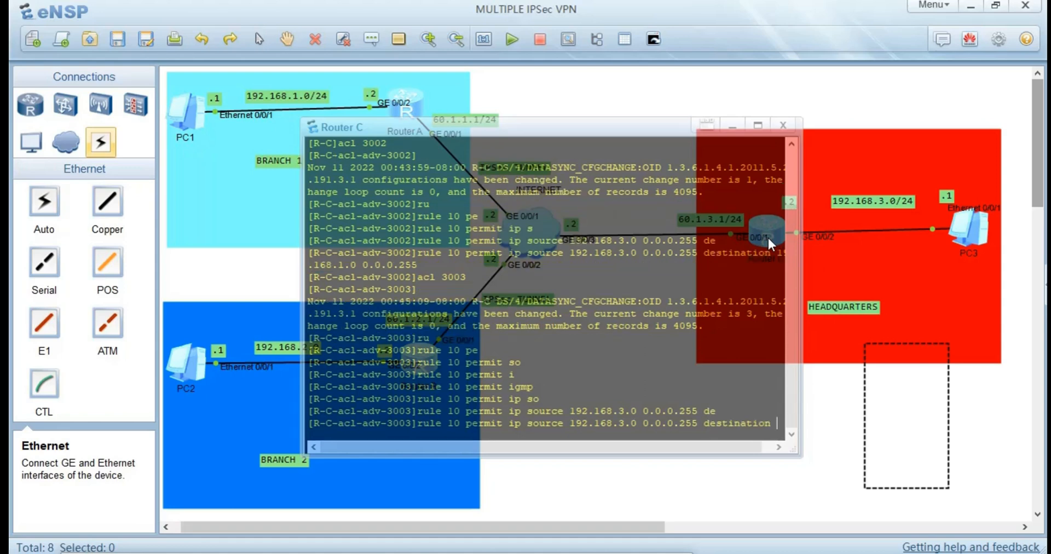
text(192.)
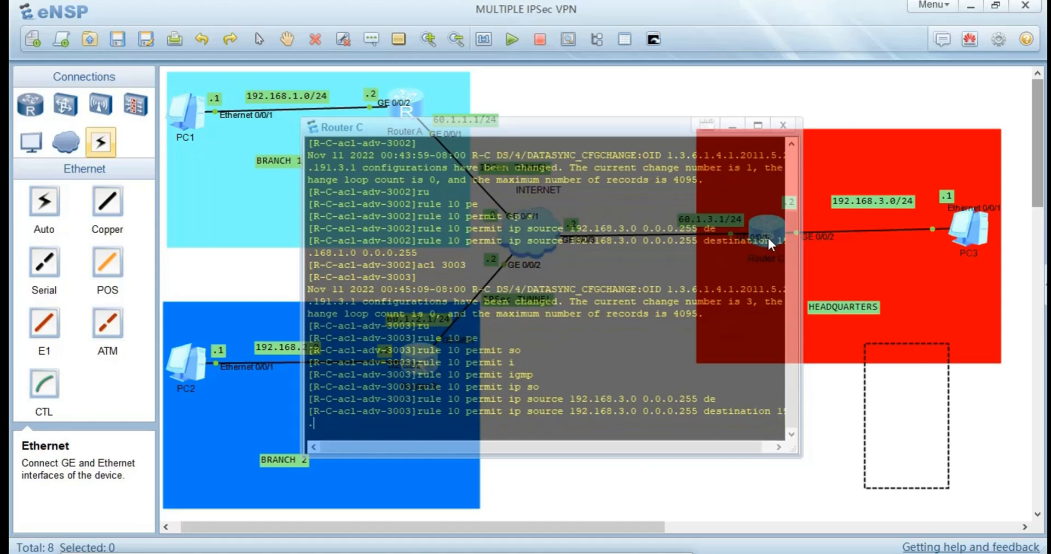
text(168.2.0 0.0.0.255)
key(Return)
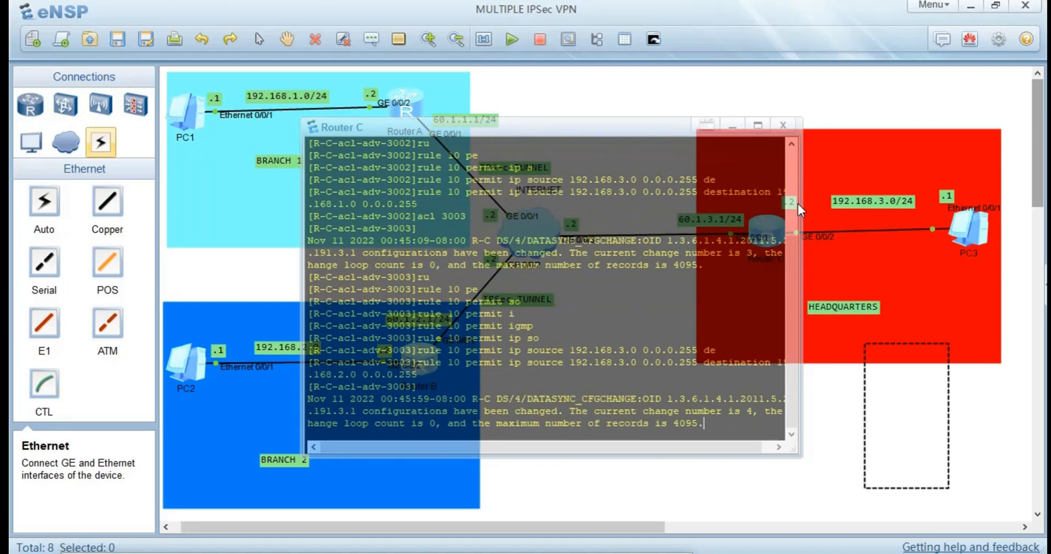
Leave Router C's console and move the red headquarters rectangle so that it covers PC3 but not Router C.
click(892, 177)
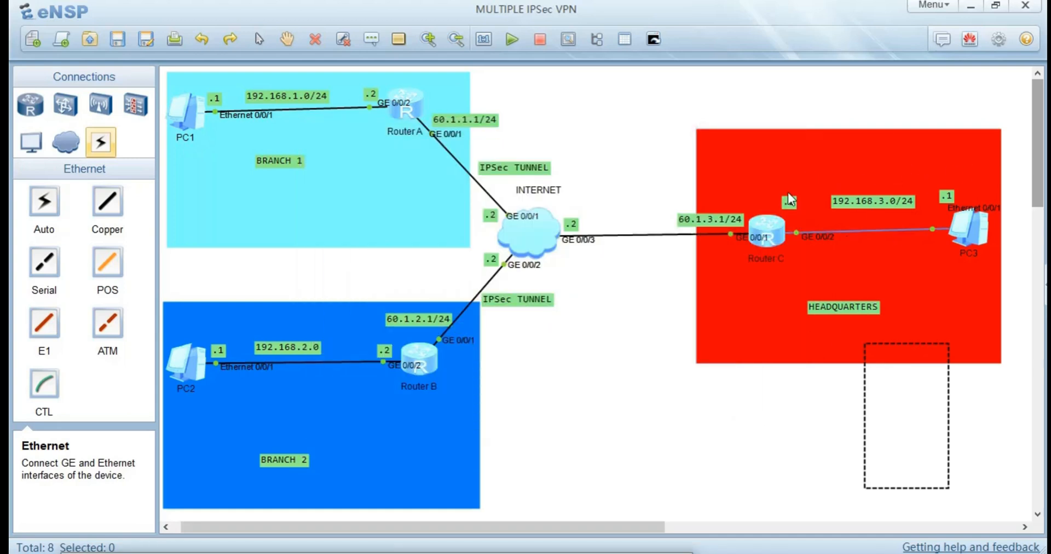
drag(702, 156, 895, 188)
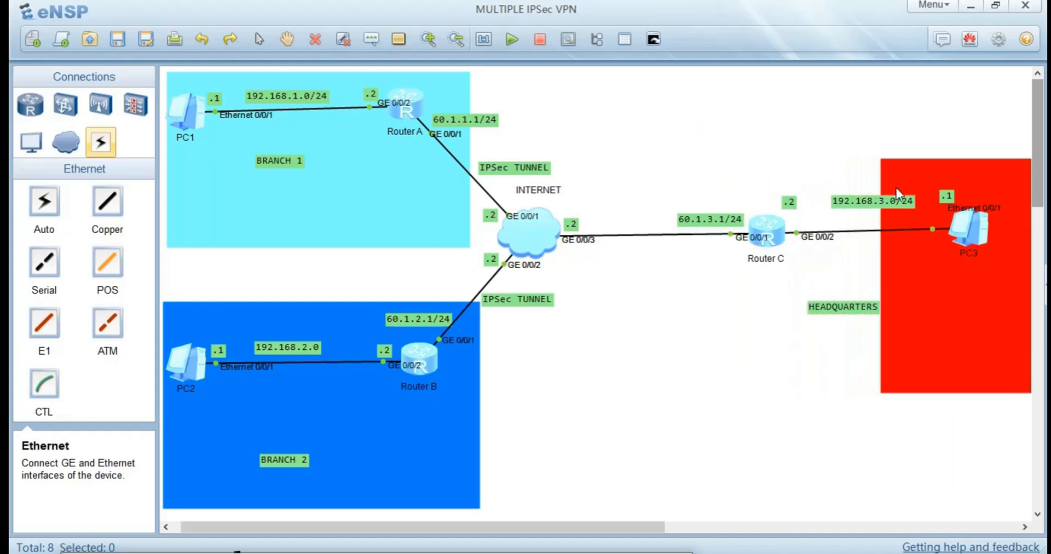
On Router A, return from the ACL view to the system view and create IPSec proposal 5.
double_click(404, 97)
key(Return)
key(Return)
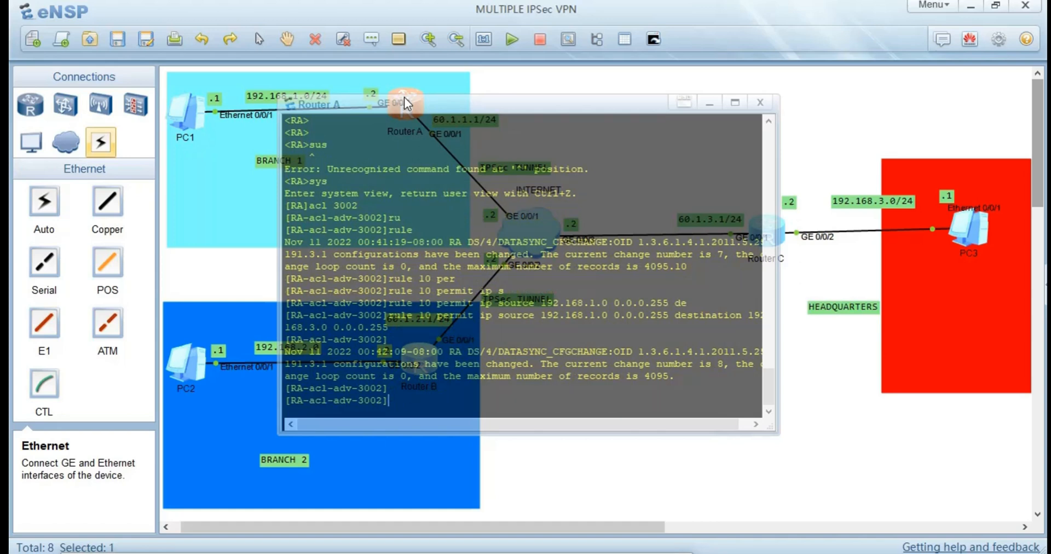
text(qu)
key(Return)
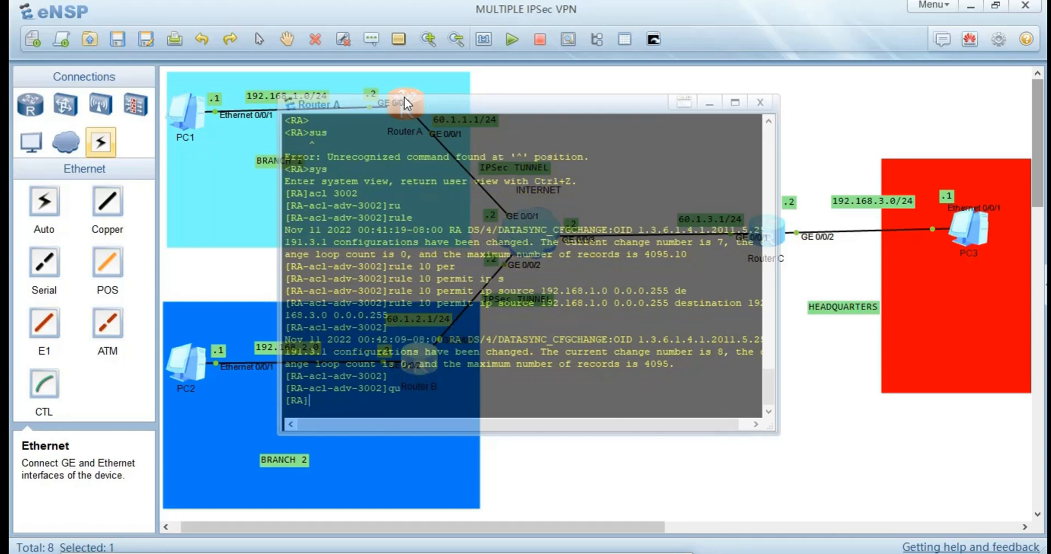
text(ipse)
key(Tab)
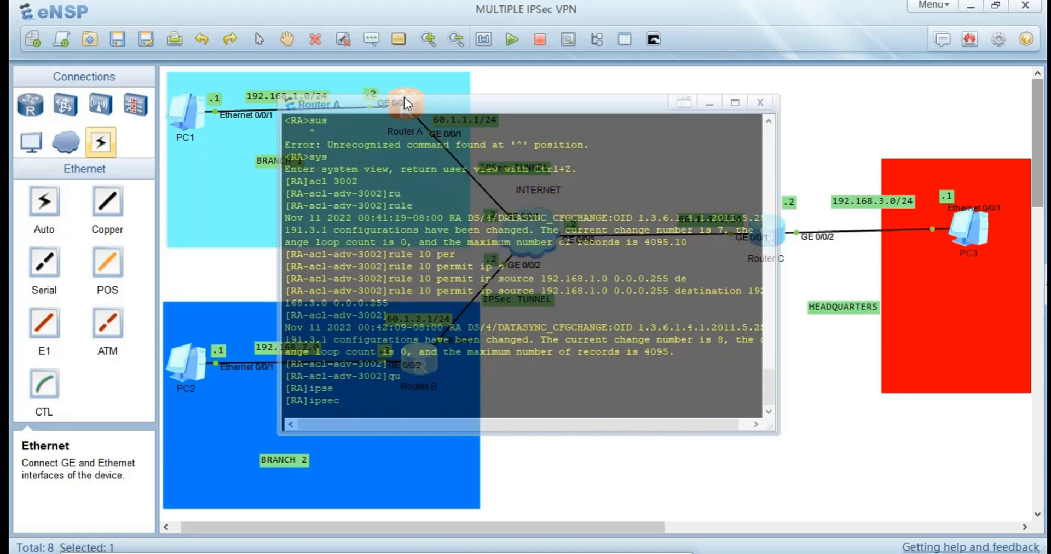
text(pr)
key(Tab)
key(Tab)
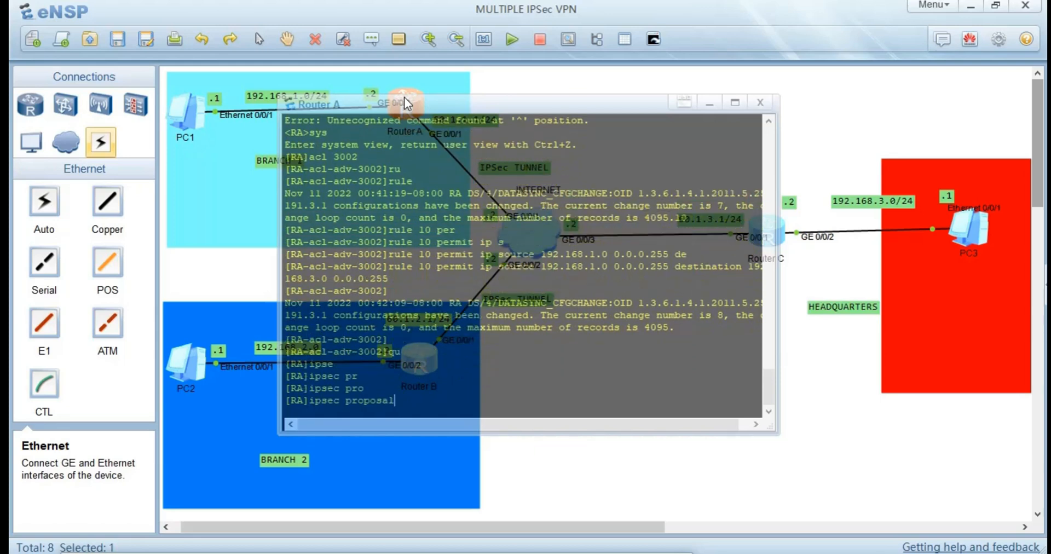
text(5)
key(Return)
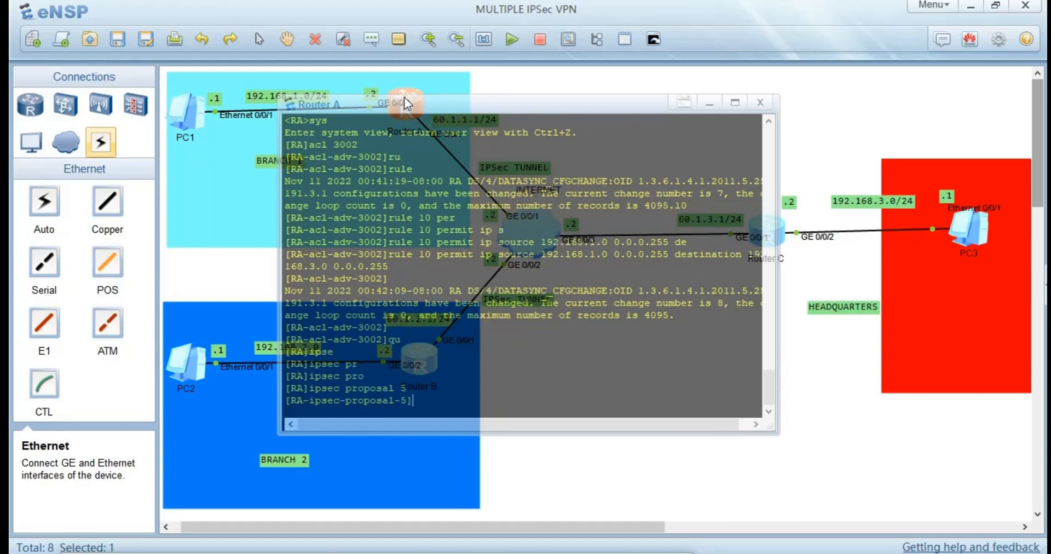
Set the transform protocol of Router A's IPSec proposal 5 to ESP.
text(tr)
key(Tab)
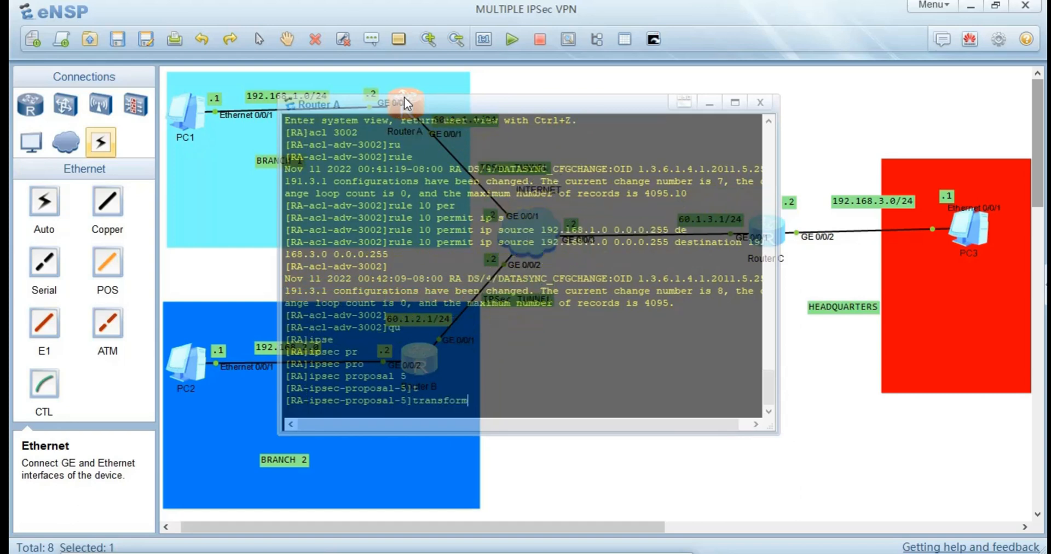
text(s)
key(BackSpace)
text(es)
text(p)
key(Tab)
key(BackSpace)
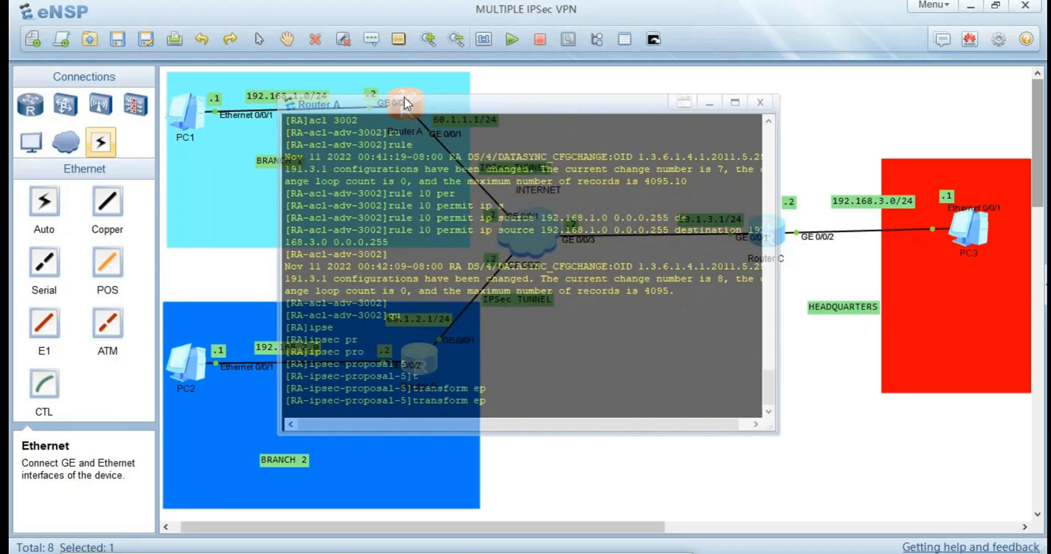
key(Tab)
key(Return)
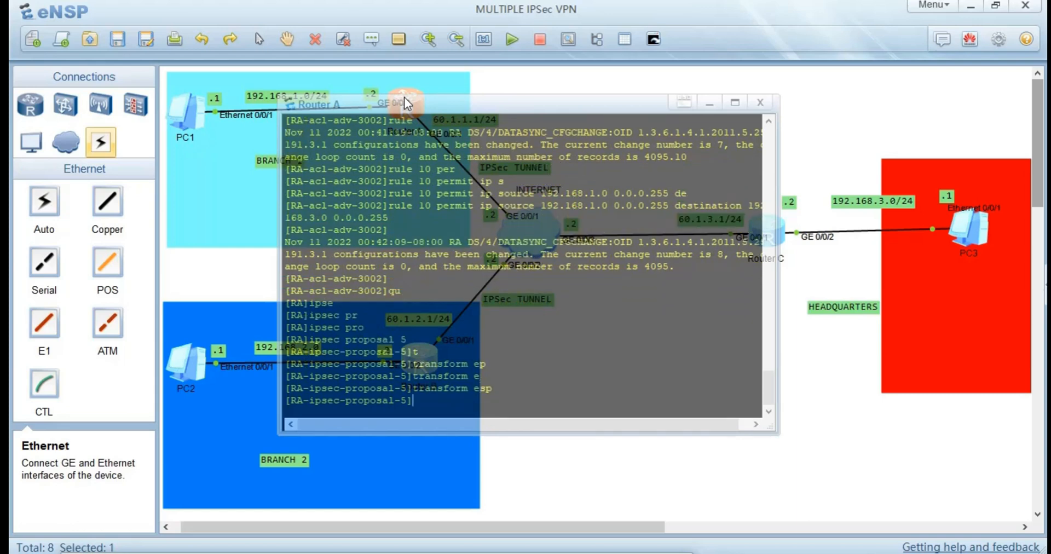
Set the encapsulation mode of Router A's IPSec proposal 5 to tunnel.
text(enc)
key(Tab)
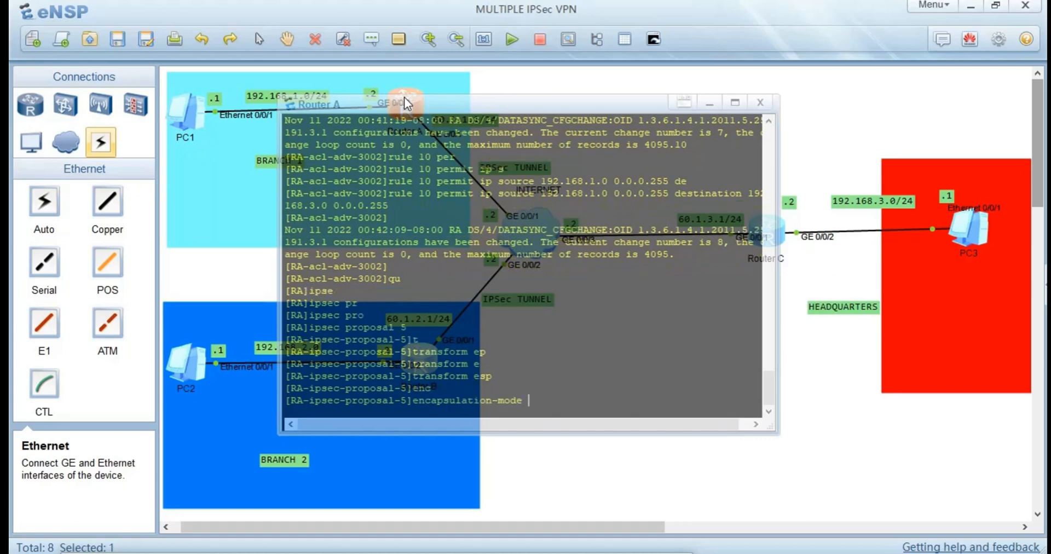
text(tu)
key(Tab)
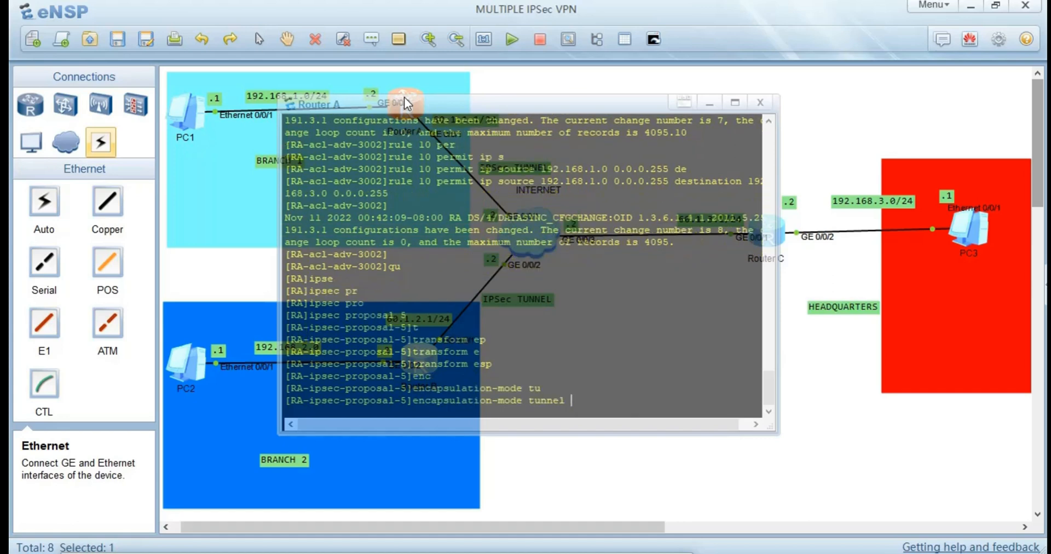
key(Return)
Set the ESP authentication algorithm of Router A's IPSec proposal 5 to sha1.
text(e)
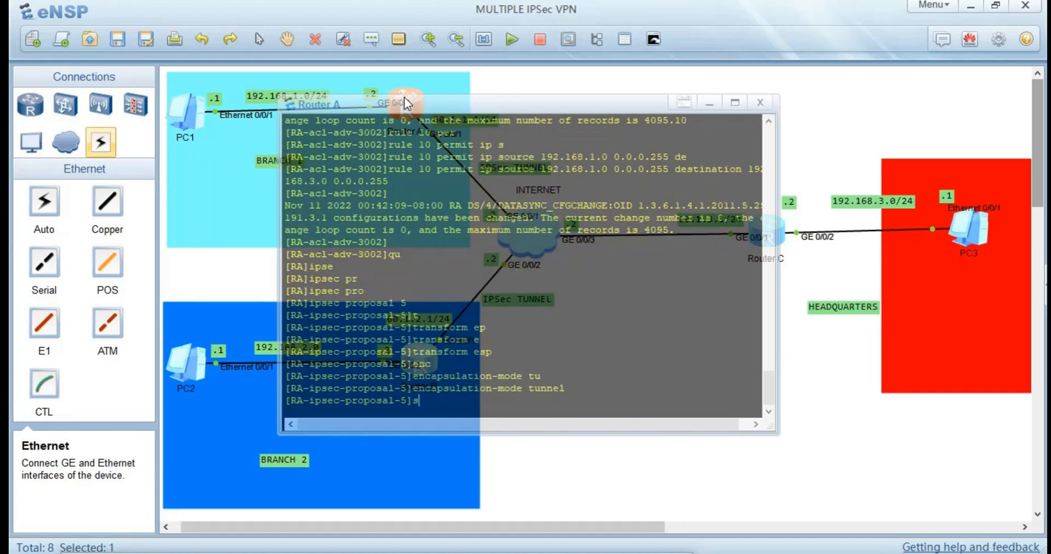
key(Tab)
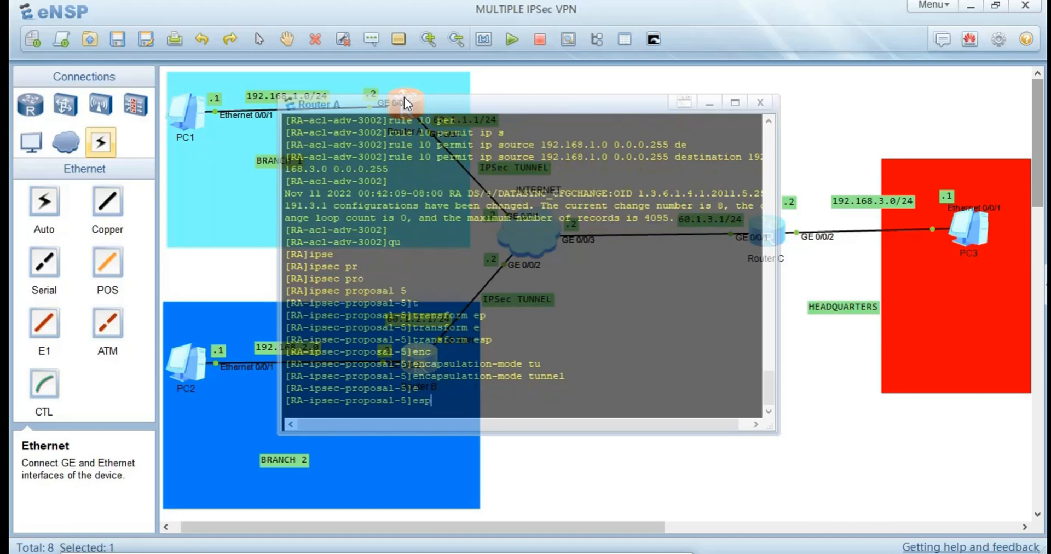
text(au)
key(Tab)
text(sh)
key(Tab)
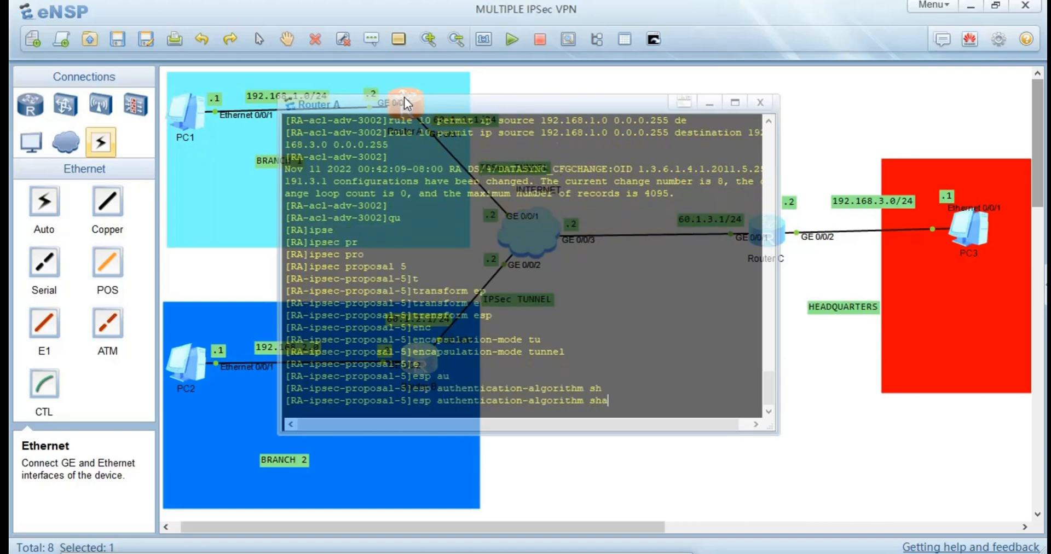
text(1)
key(Tab)
key(Return)
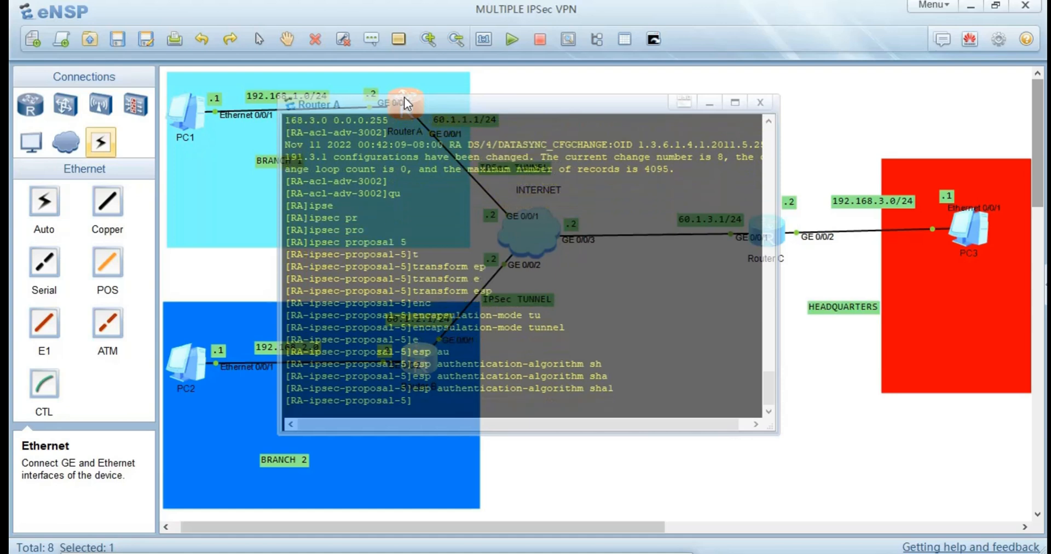
Set the ESP encryption algorithm of Router A's IPSec proposal 5 to 3des.
text(es)
key(Tab)
text(p)
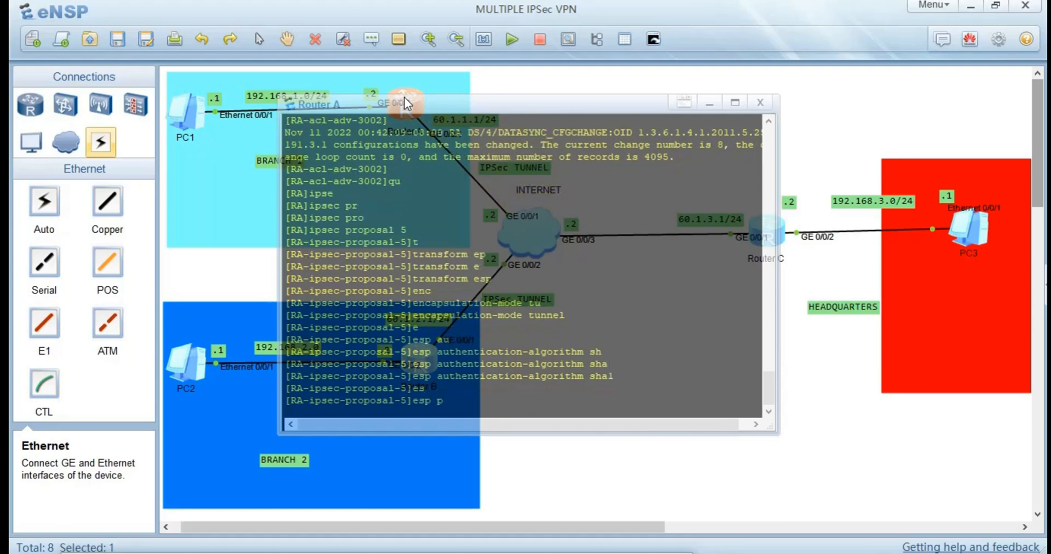
key(BackSpace)
text(e)
key(Tab)
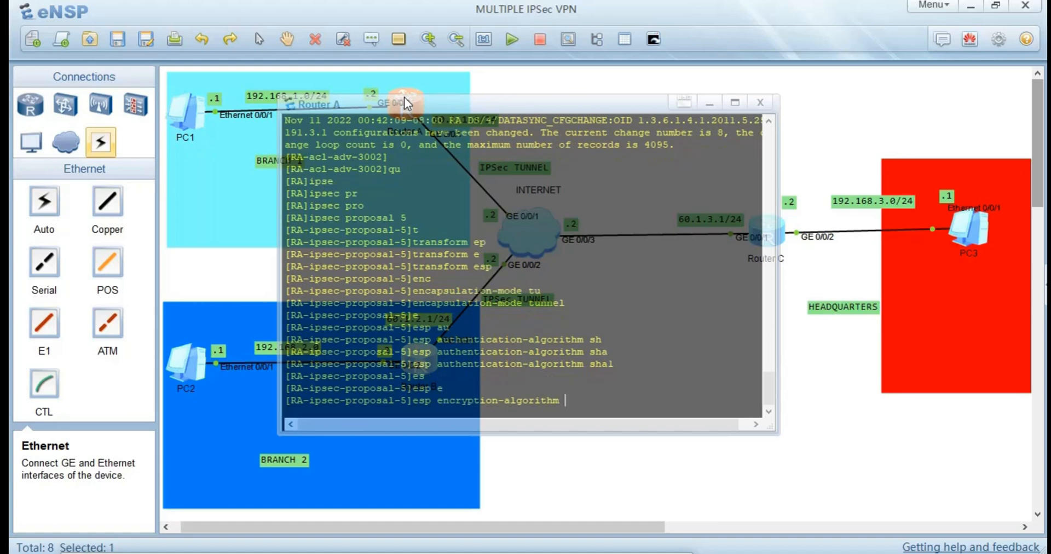
text(3)
key(Tab)
key(Return)
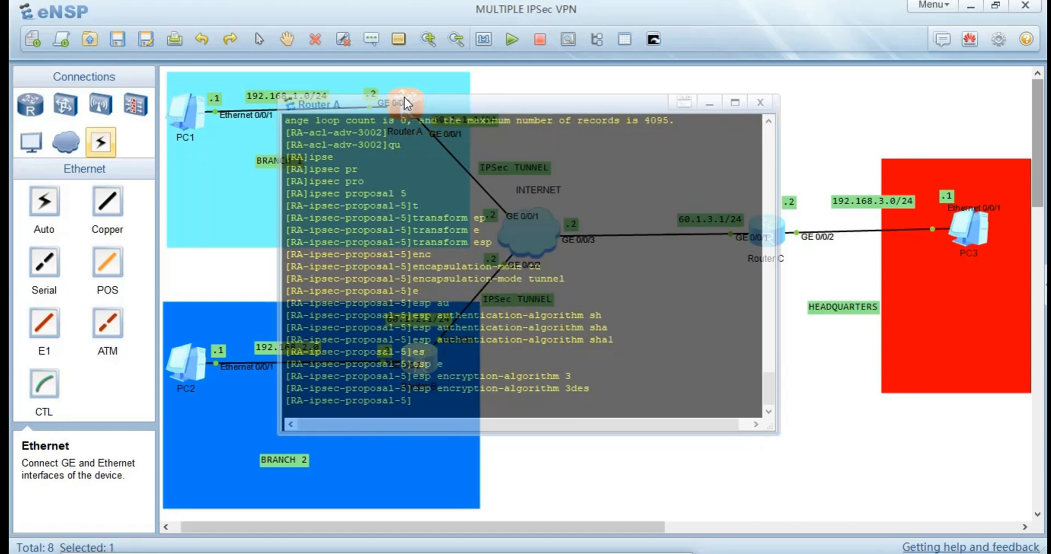
Display the configuration of Router A's IPSec proposal 5 to check it, then leave the console.
text(dis this)
key(Return)
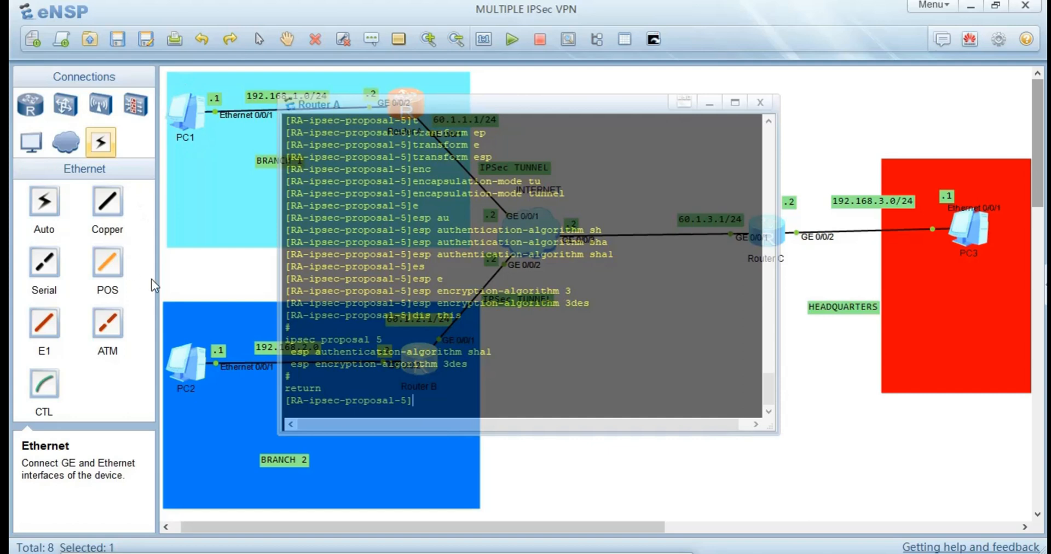
click(197, 279)
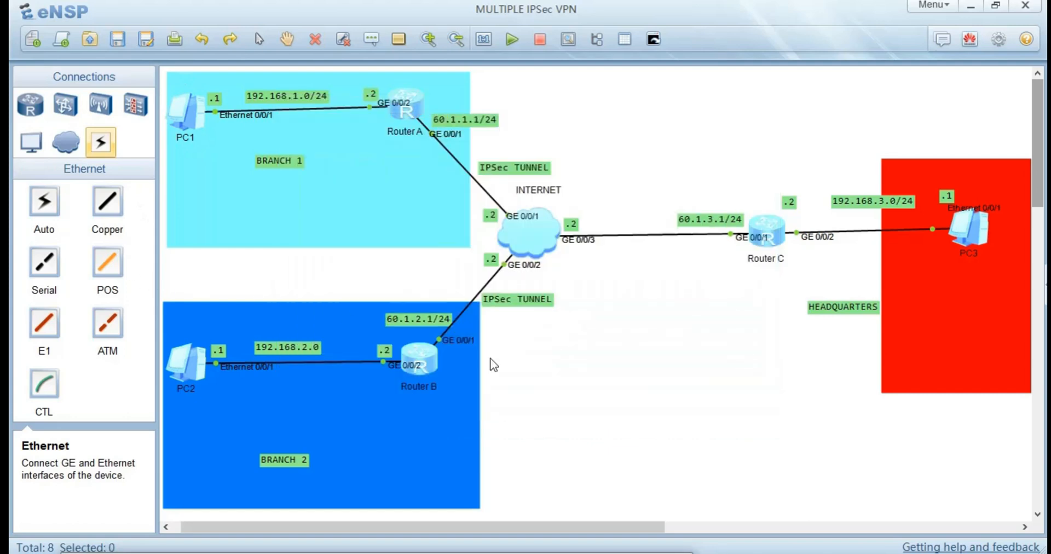
On Router B, return from the ACL view to the system view and create IPSec proposal 5.
double_click(425, 359)
text(qu)
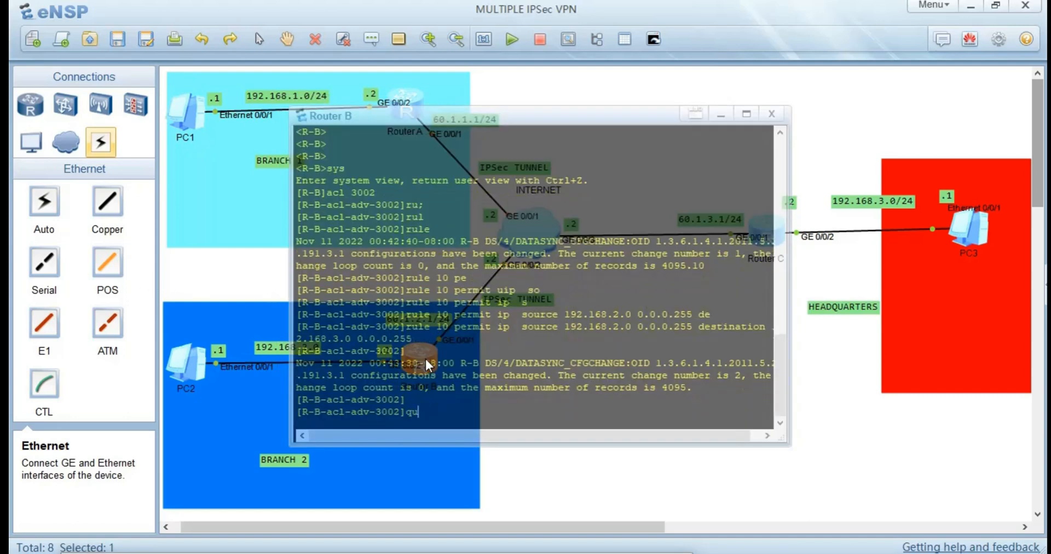
key(Return)
text(ipse)
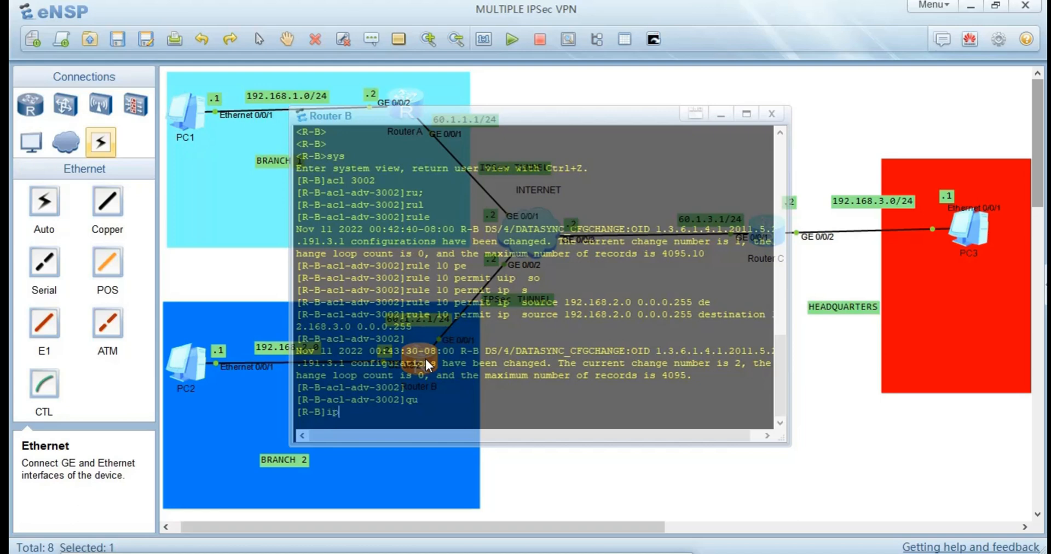
key(Tab)
text(pro)
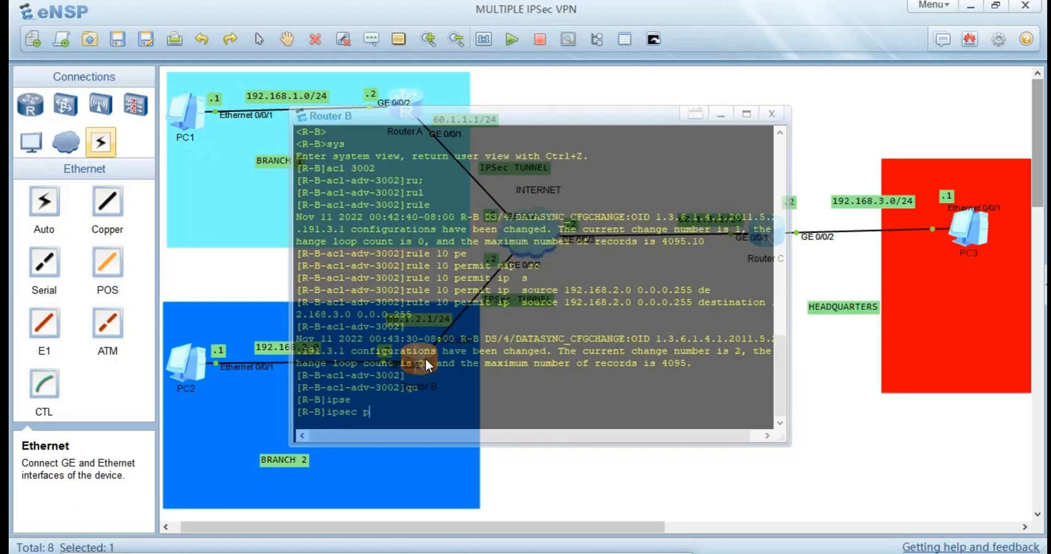
key(Tab)
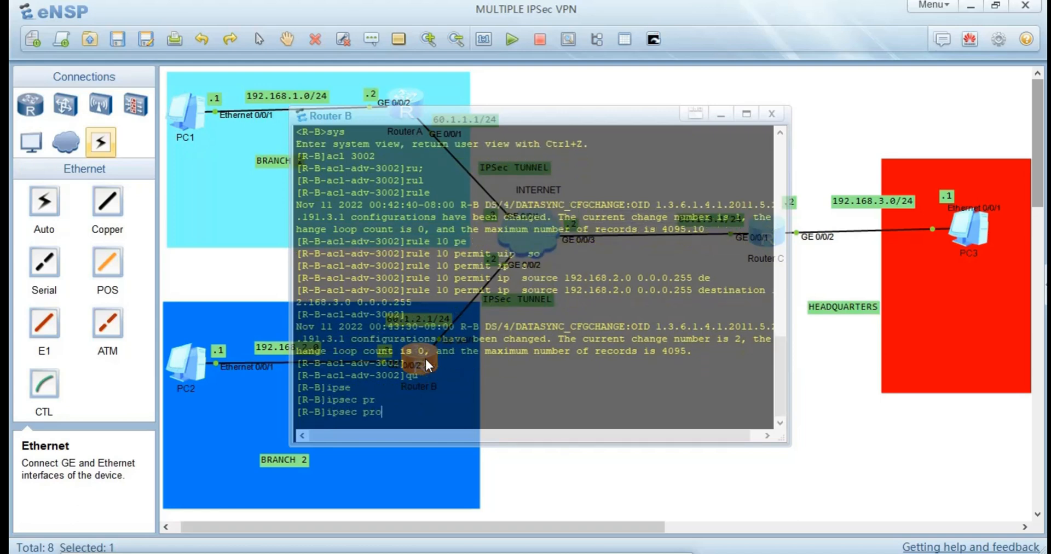
text(o)
key(Tab)
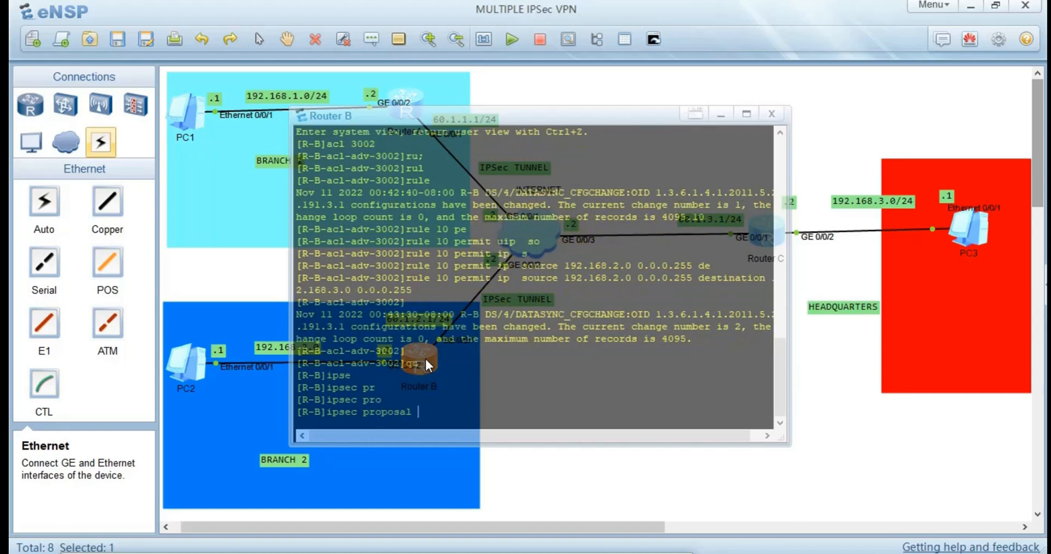
text(5)
key(Return)
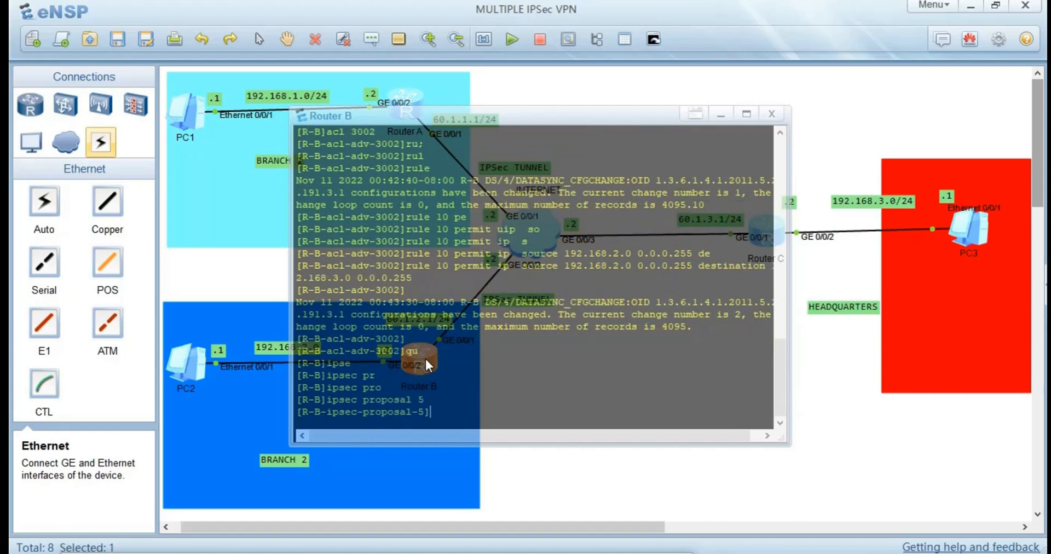
Set the encapsulation mode of Router B's IPSec proposal 5 to tunnel.
text(en)
key(Tab)
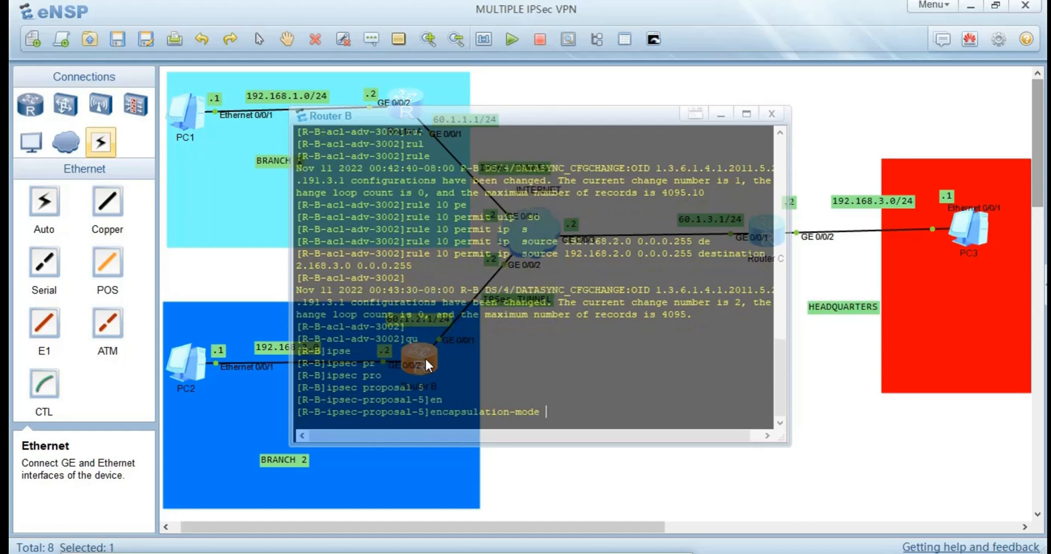
text(t)
key(Tab)
key(Tab)
key(Return)
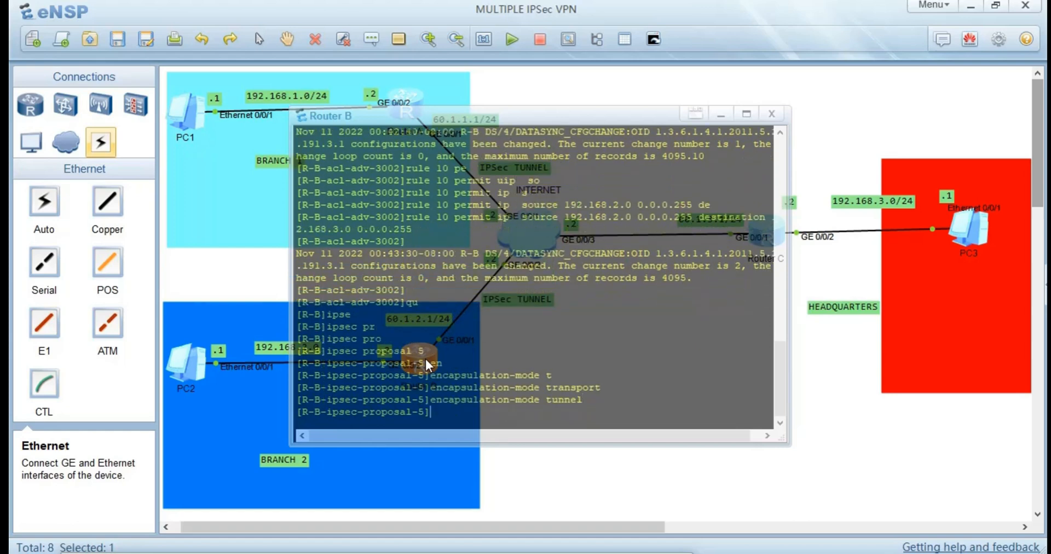
Set the transform protocol of Router B's IPSec proposal 5 to esp.
text(tr)
key(Tab)
text(a)
key(Tab)
text(e)
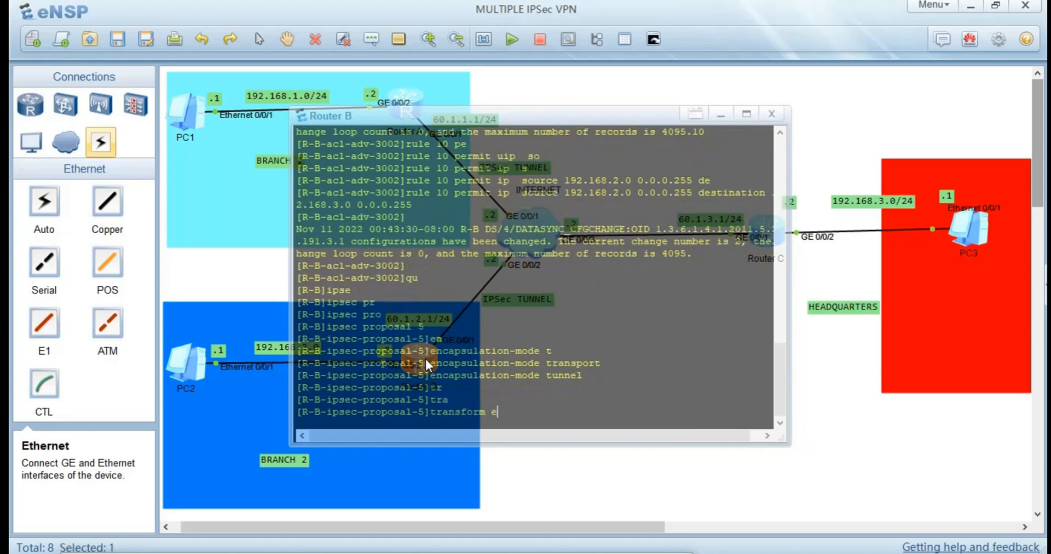
key(Tab)
key(Return)
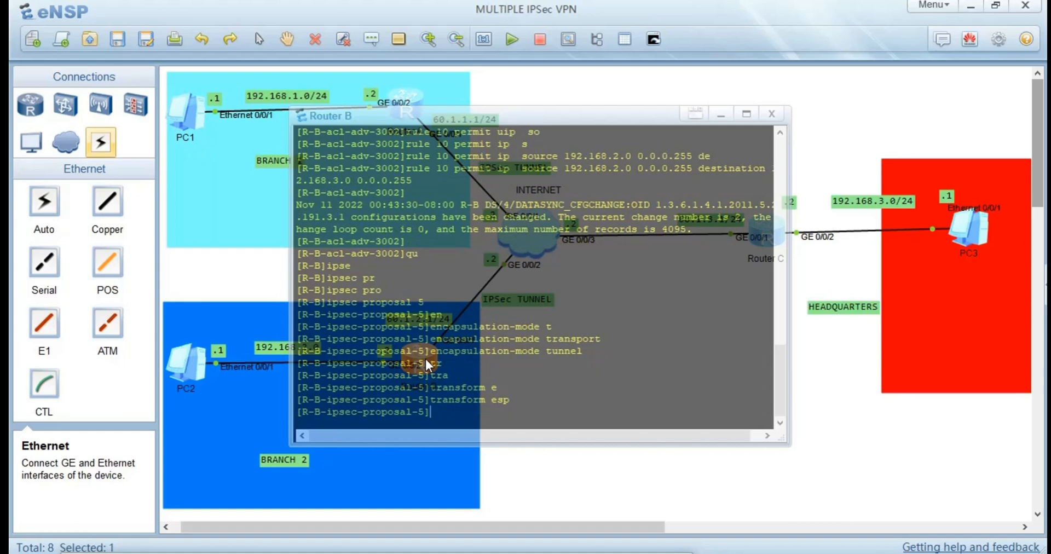
Set the ESP authentication algorithm of Router B's IPSec proposal 5 to sha1.
text(e)
text(sp au)
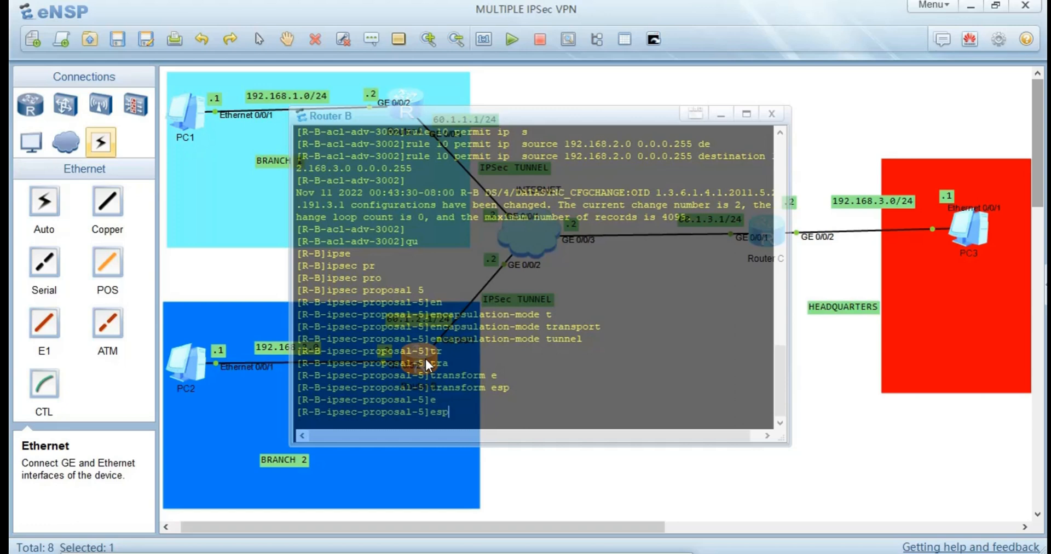
key(Tab)
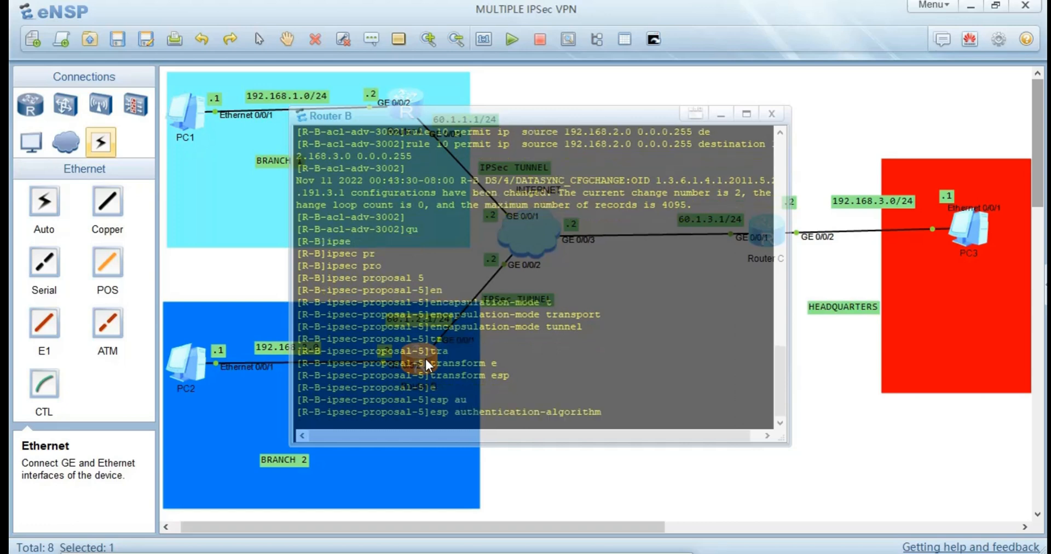
text(sh)
key(Tab)
key(Tab)
key(Return)
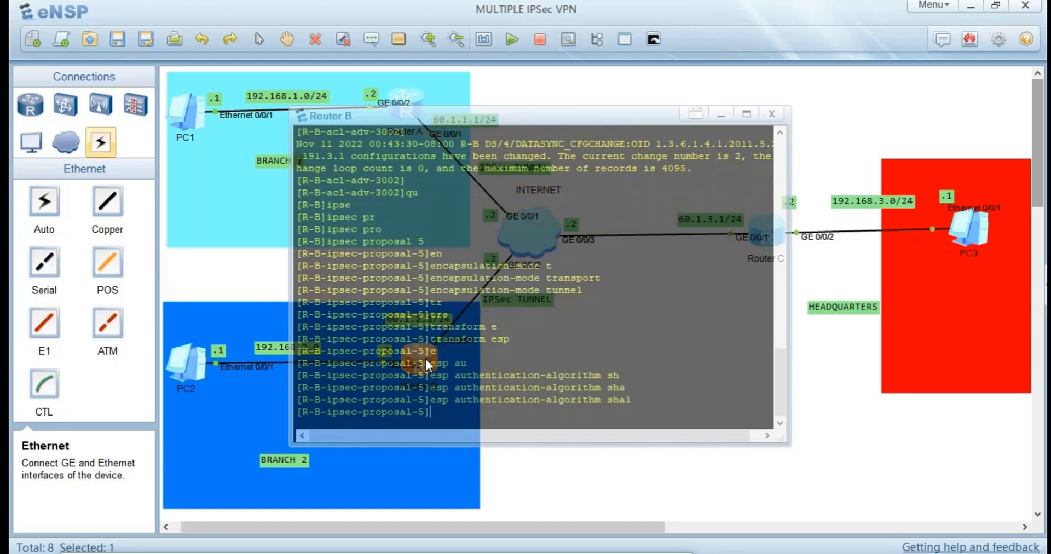
Set the ESP encryption algorithm of Router B's IPSec proposal 5 to 3des, then leave the console.
text(es)
key(Tab)
text(e)
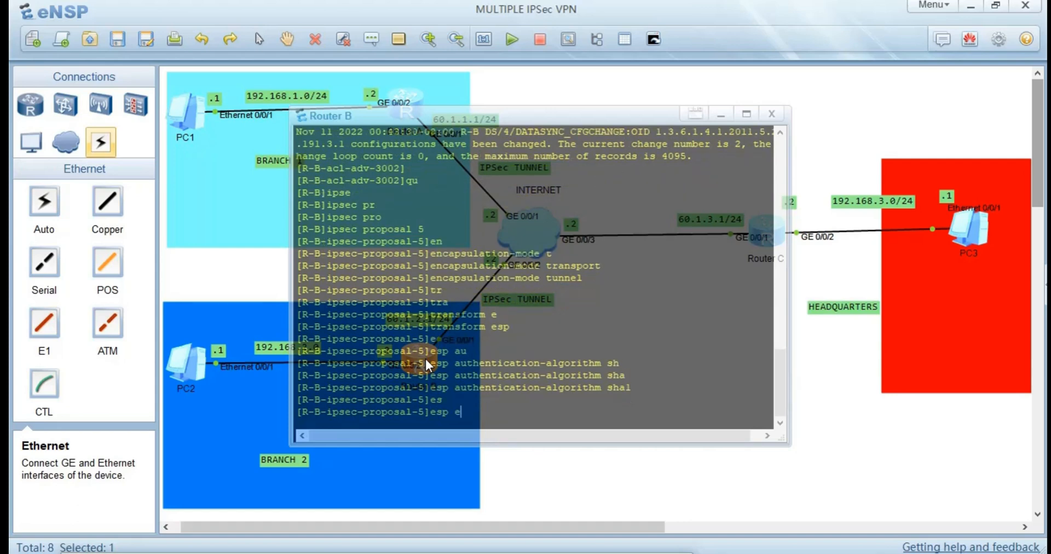
key(Tab)
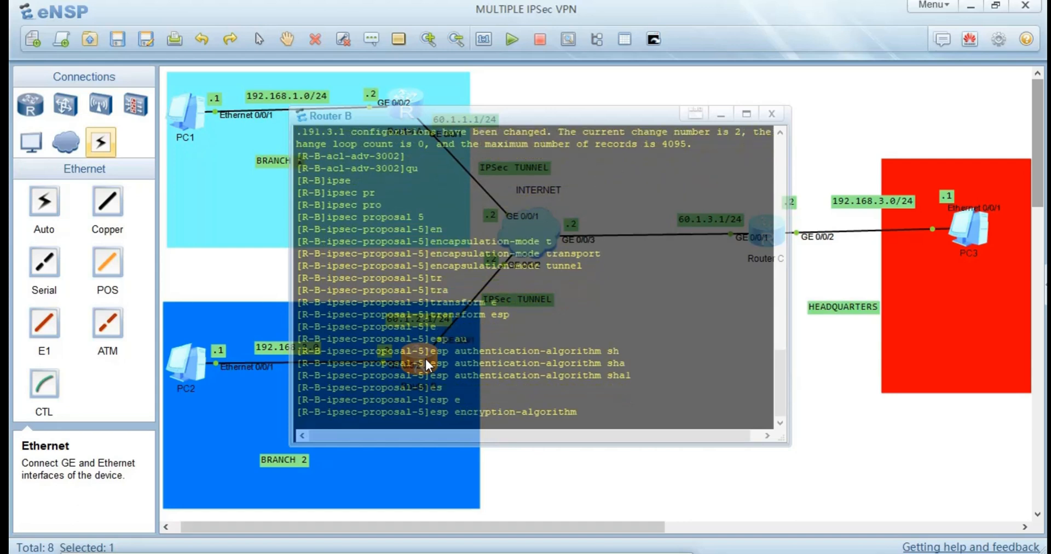
text(3)
key(Tab)
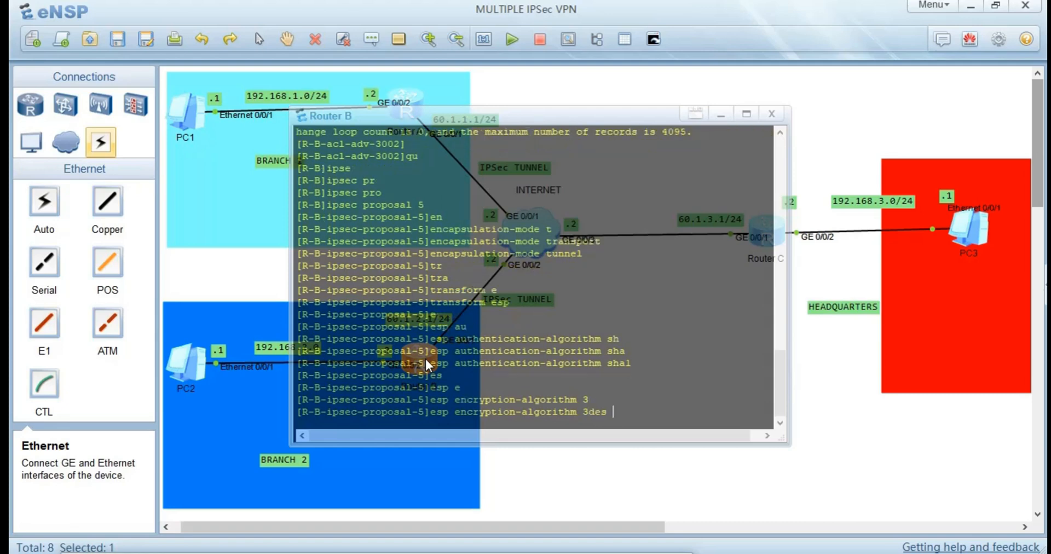
key(Return)
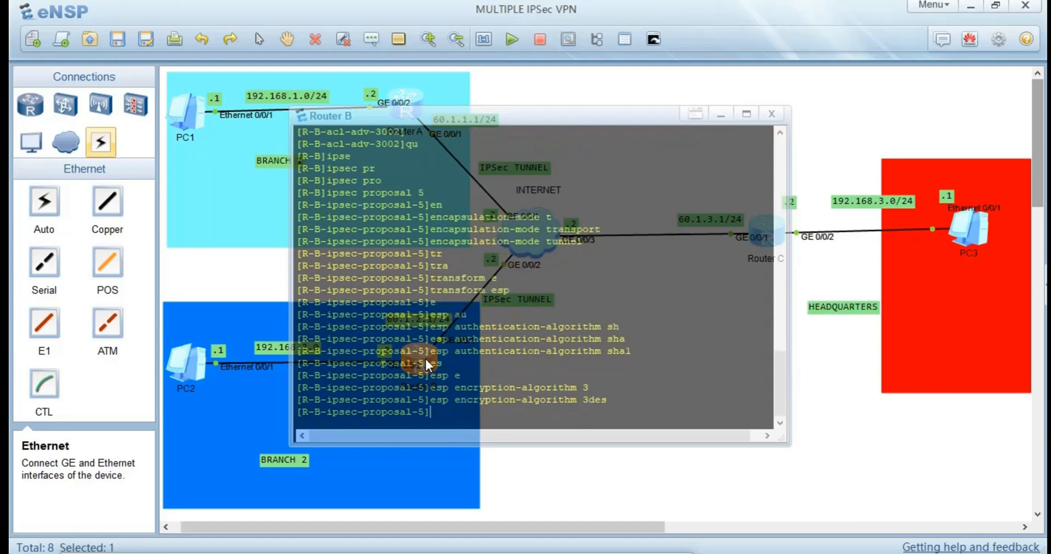
click(617, 483)
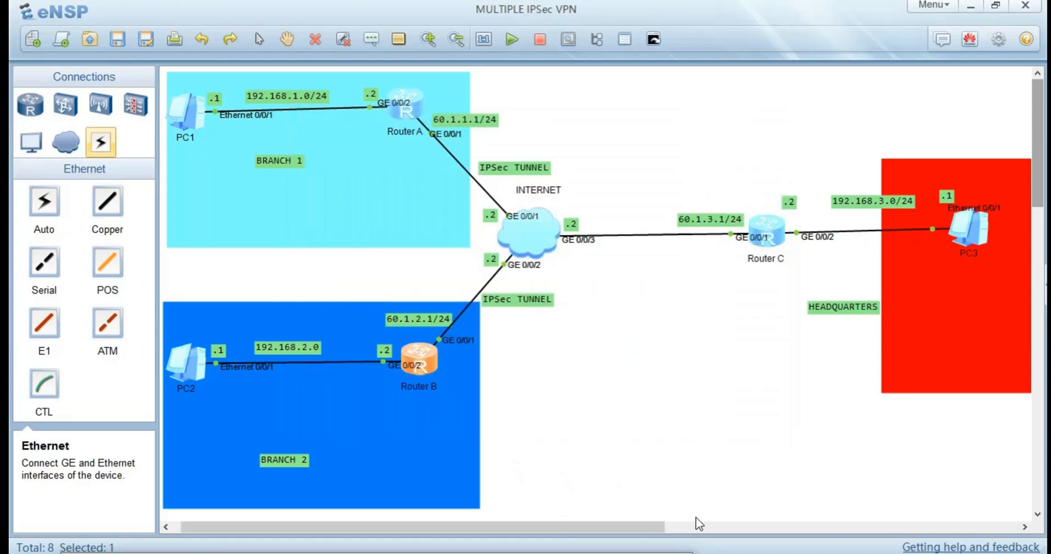
On Router C, return from the ACL view to the system view and create IPSec proposal 5.
double_click(758, 232)
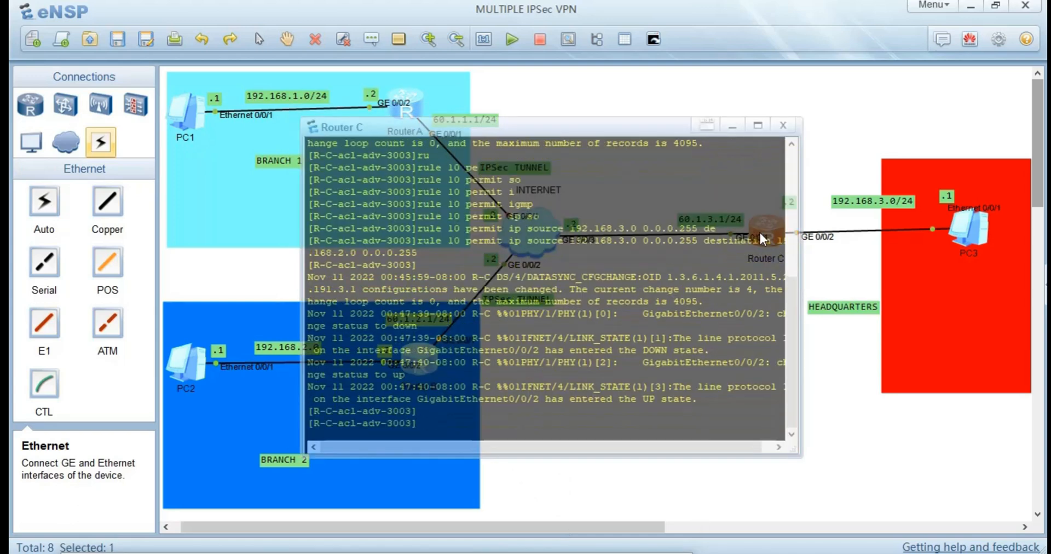
text(qu)
key(Return)
text(ips)
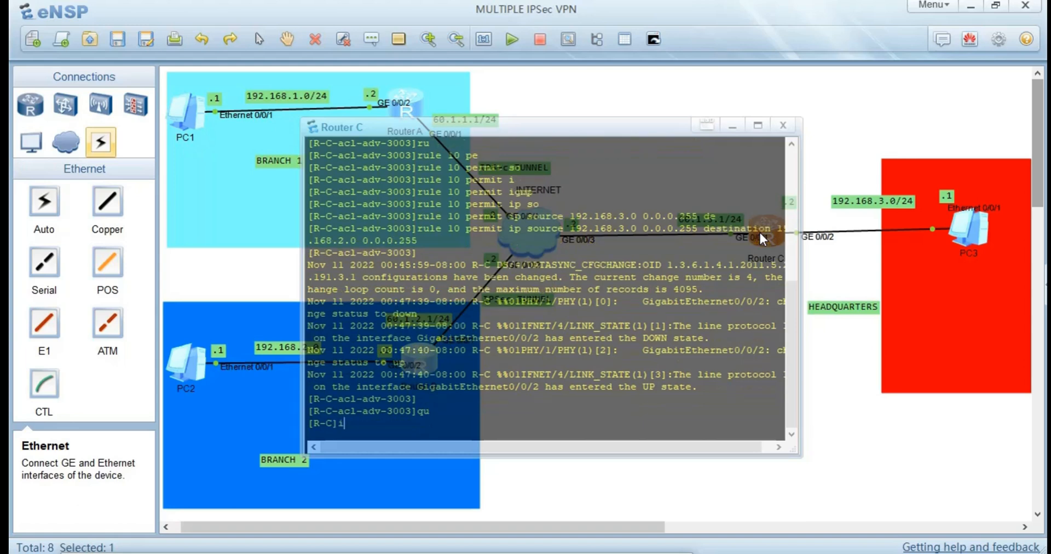
key(Tab)
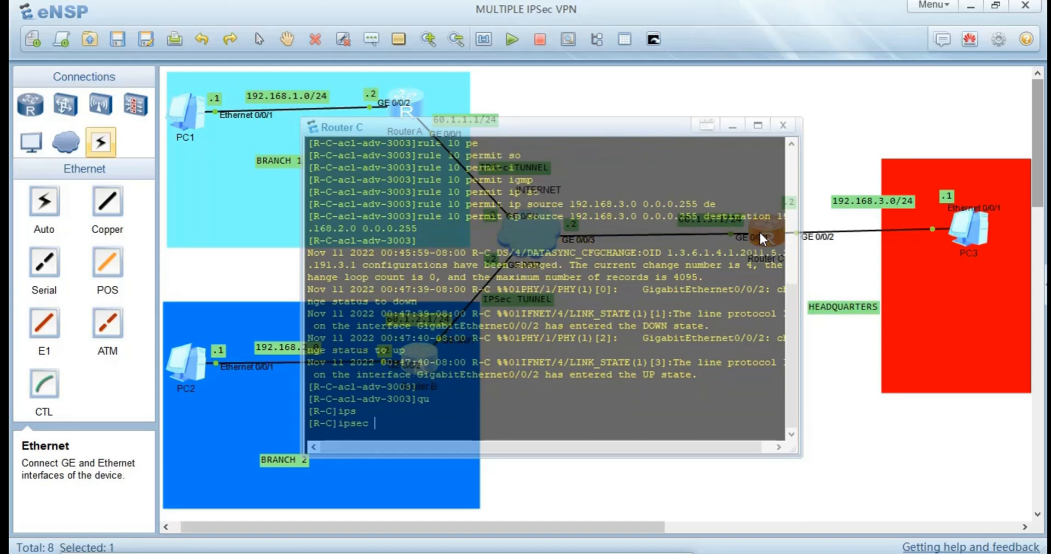
text(p)
key(Tab)
text(5)
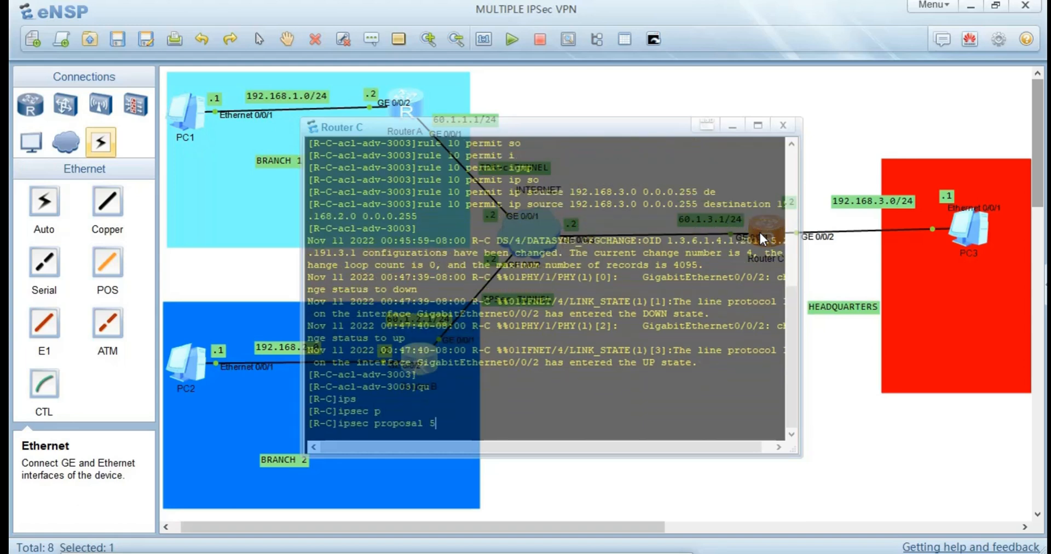
key(Return)
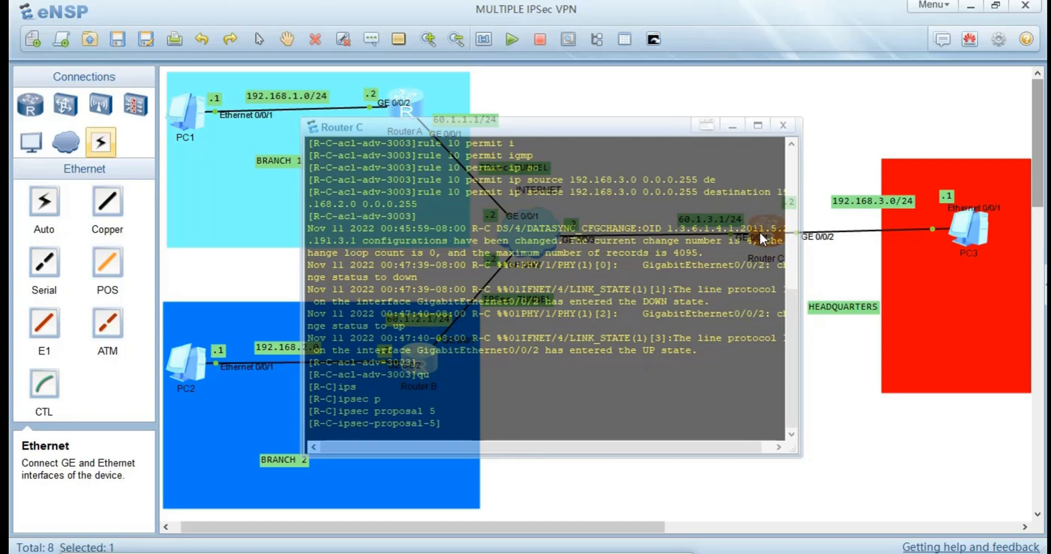
Set the encapsulation mode of Router C's IPSec proposal 5 to tunnel.
text(e)
text(n)
key(Tab)
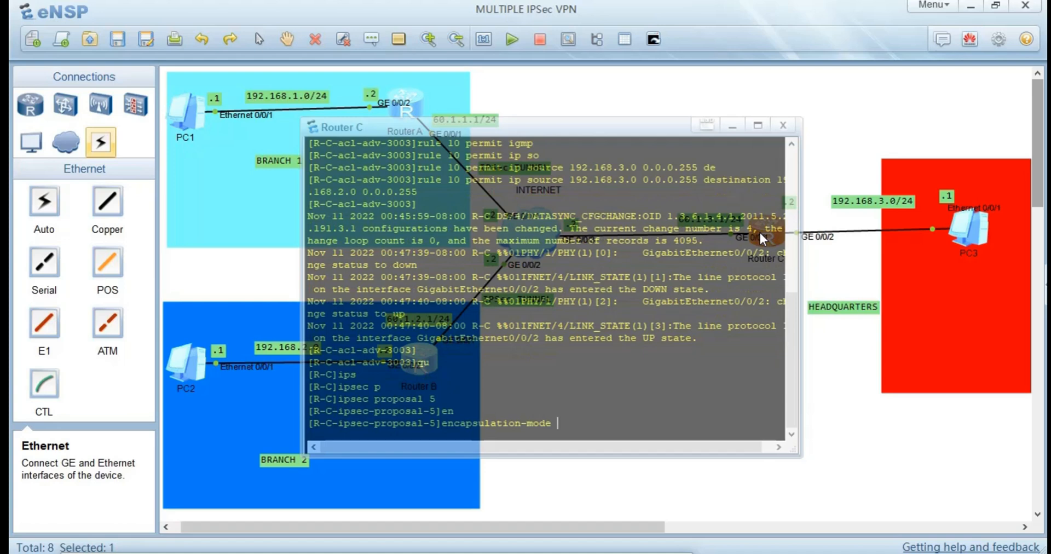
text(tu)
key(Tab)
key(Return)
Set the transform protocol of Router C's IPSec proposal 5 to esp.
text(tr)
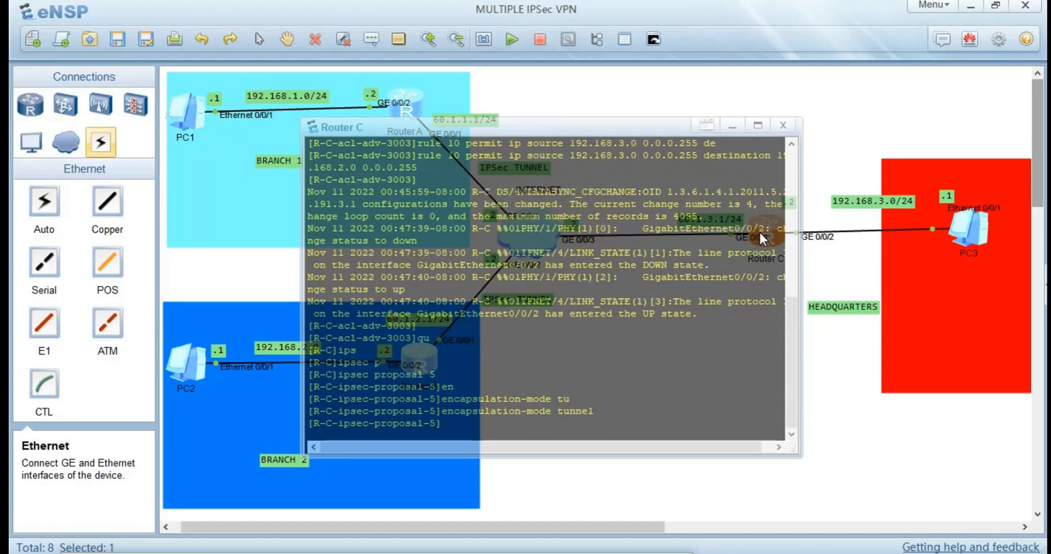
key(Tab)
text(a)
key(Tab)
text(e)
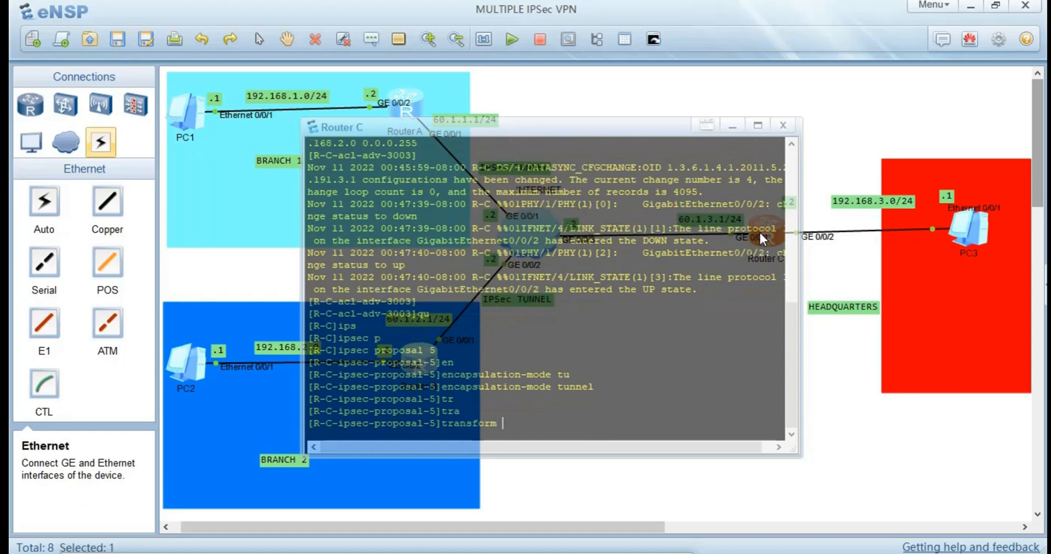
key(Tab)
key(Return)
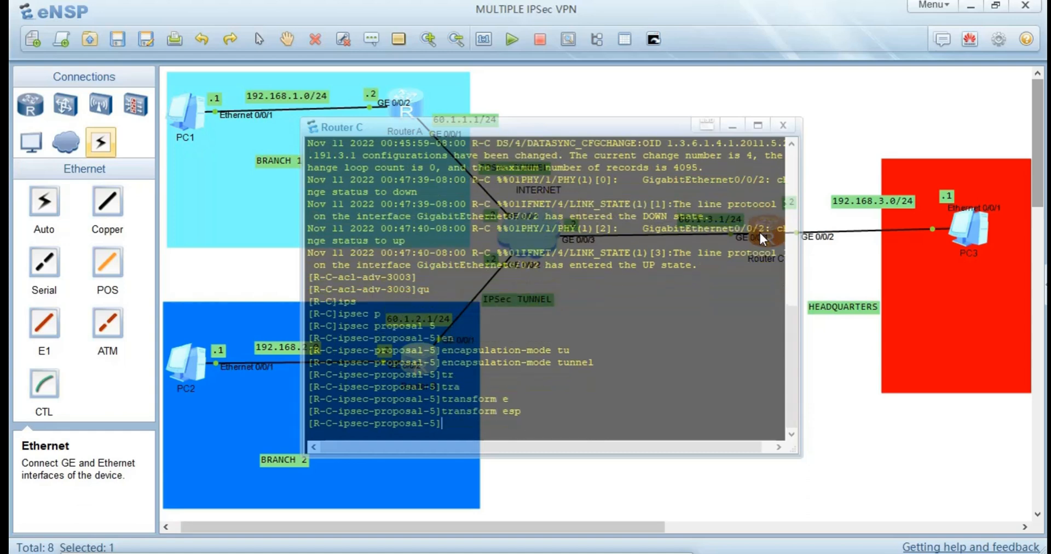
text(au)
key(Tab)
key(BackSpace)
key(BackSpace)
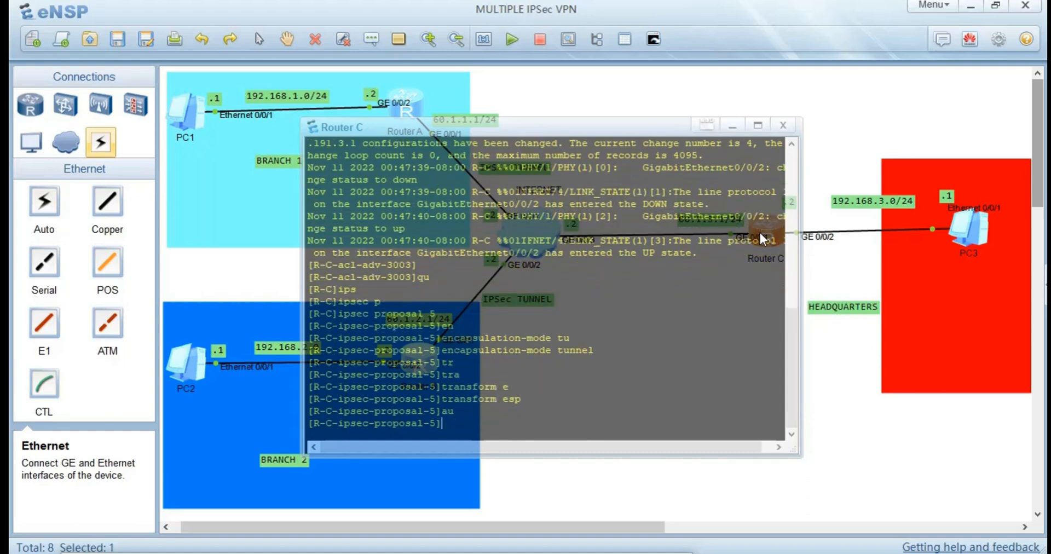
Set the ESP authentication algorithm of Router C's IPSec proposal 5 to sha1.
text(es)
key(Tab)
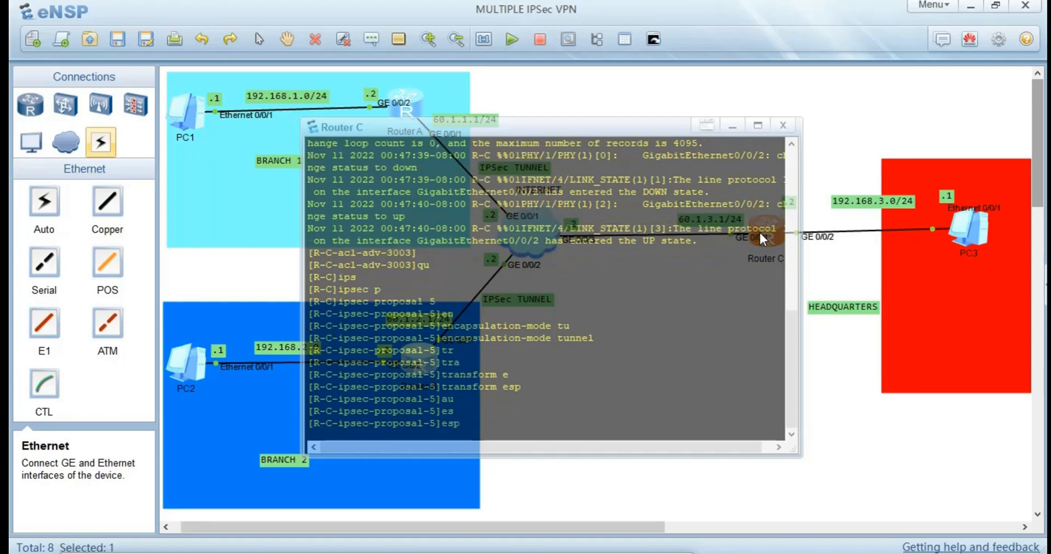
text(at)
key(Tab)
key(BackSpace)
key(BackSpace)
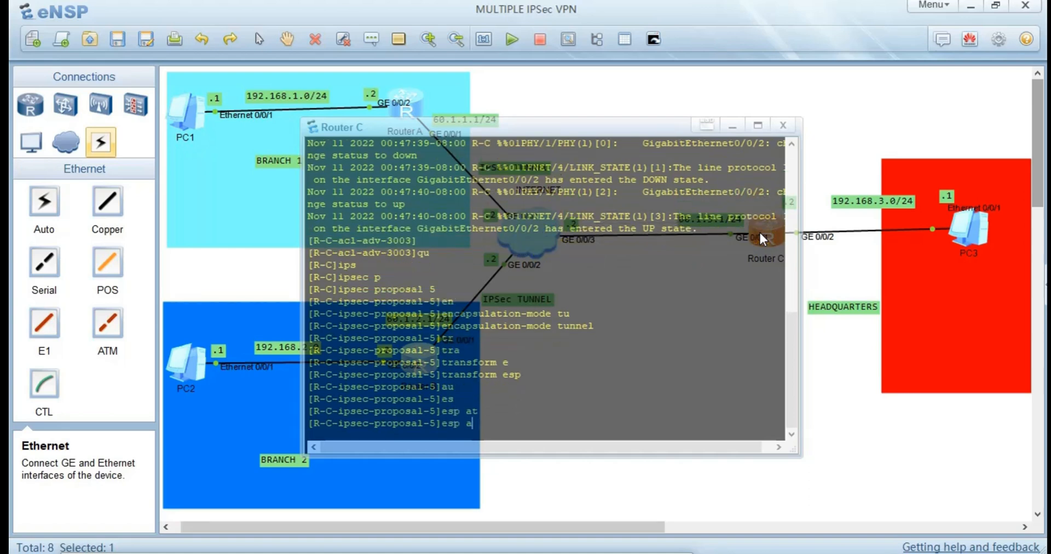
text(au)
key(Tab)
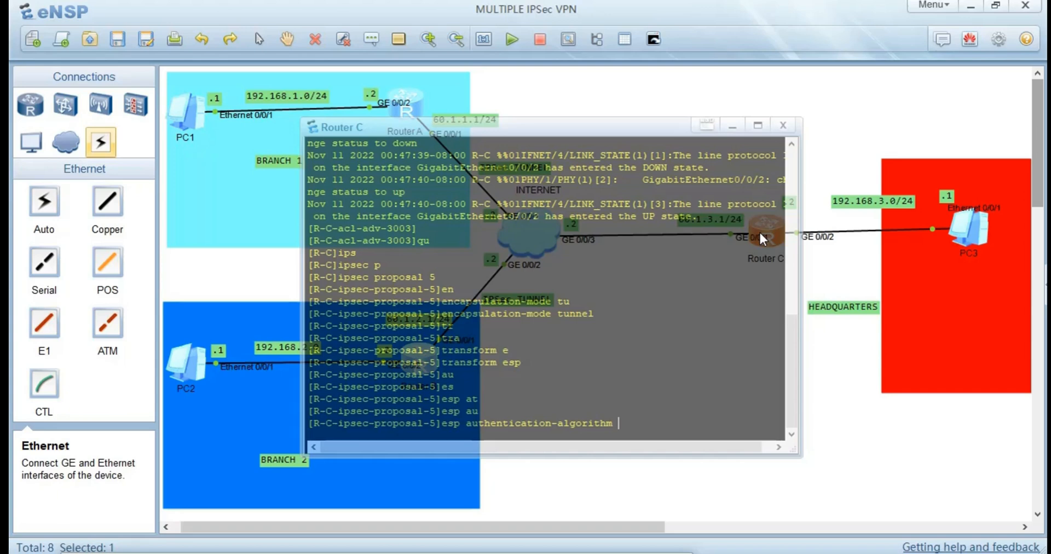
text(sh)
key(Tab)
Set the ESP encryption algorithm of Router C's IPSec proposal 5 to 3des, then leave the console.
key(Tab)
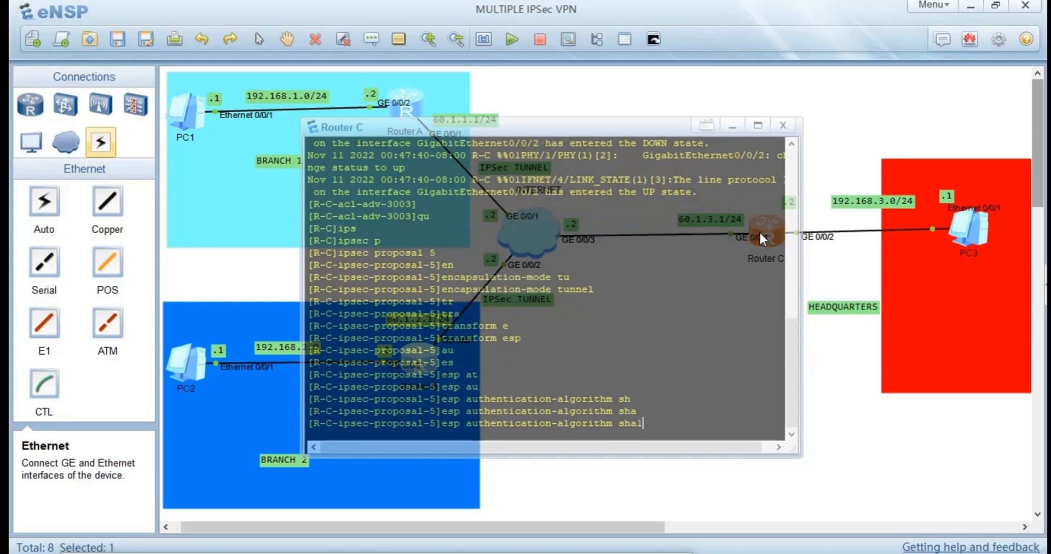
key(Return)
text(es)
key(Tab)
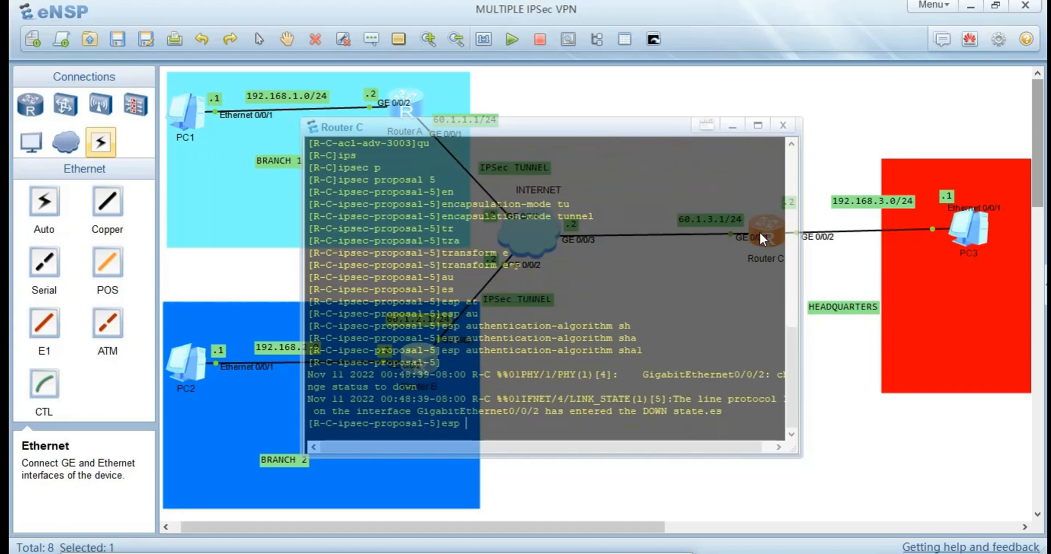
text(e)
key(Tab)
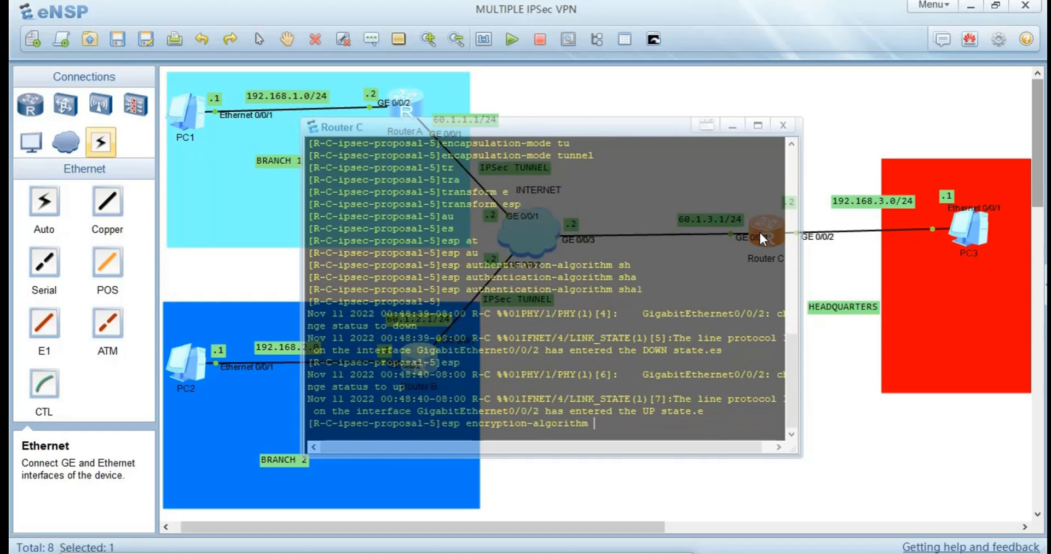
text(3)
key(Tab)
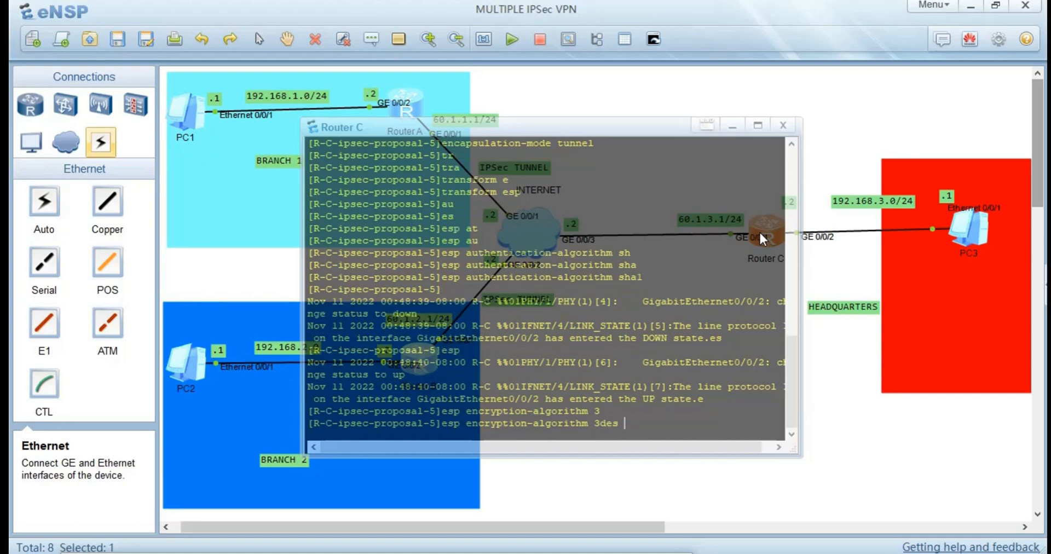
key(Return)
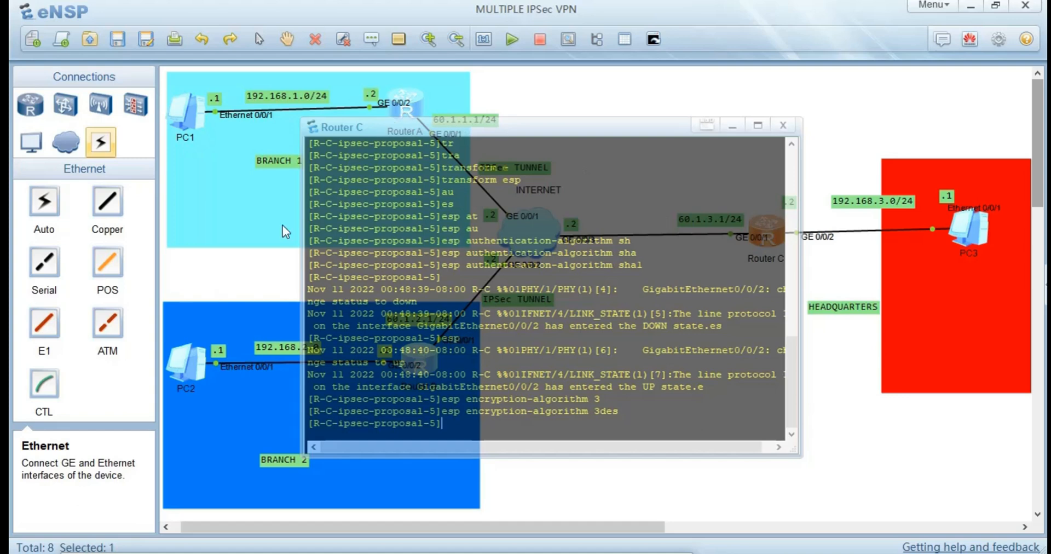
click(254, 263)
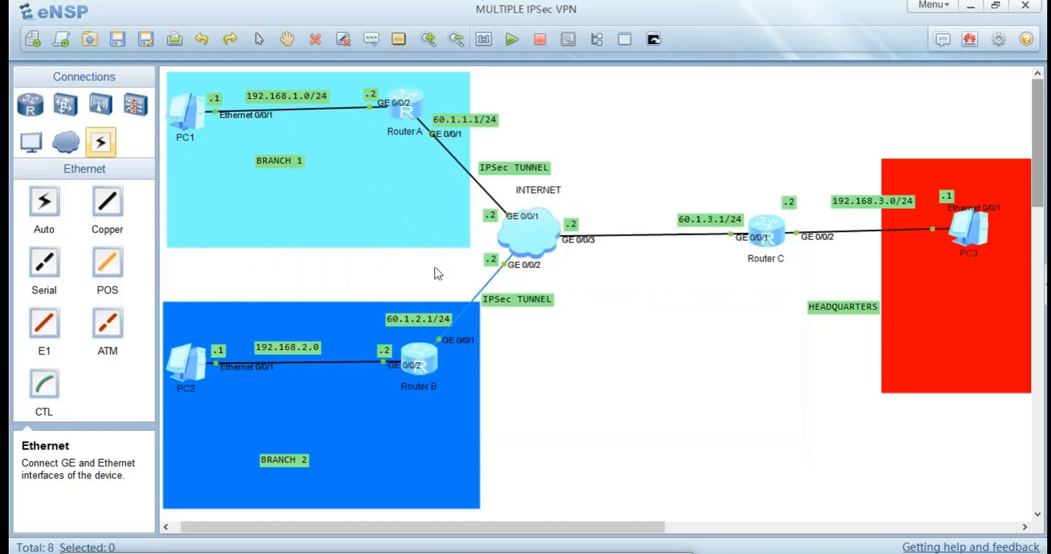
Review Router A's console and the IPSec configuration flowchart for the next stage, then return to the eNSP topology.
double_click(402, 101)
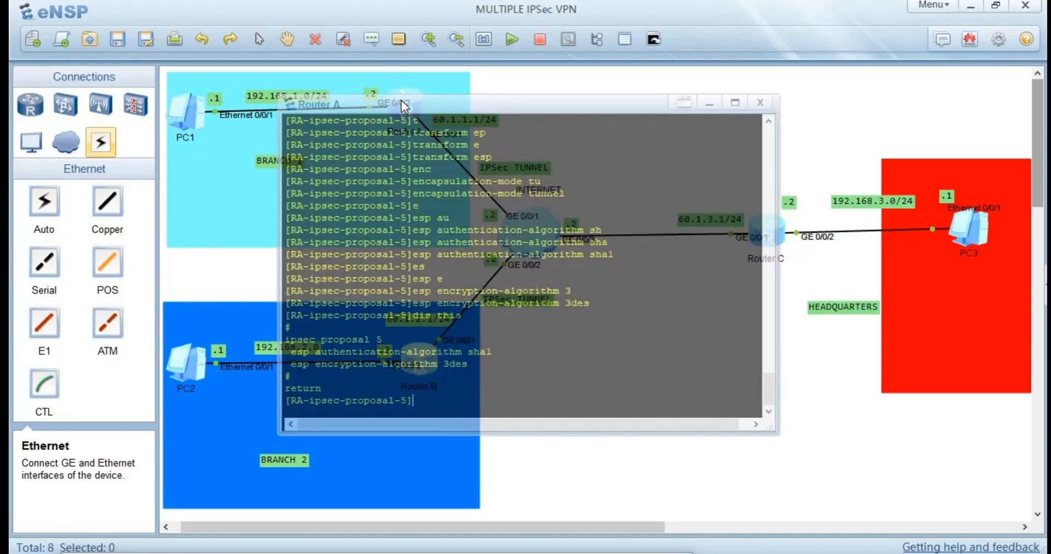
key(Return)
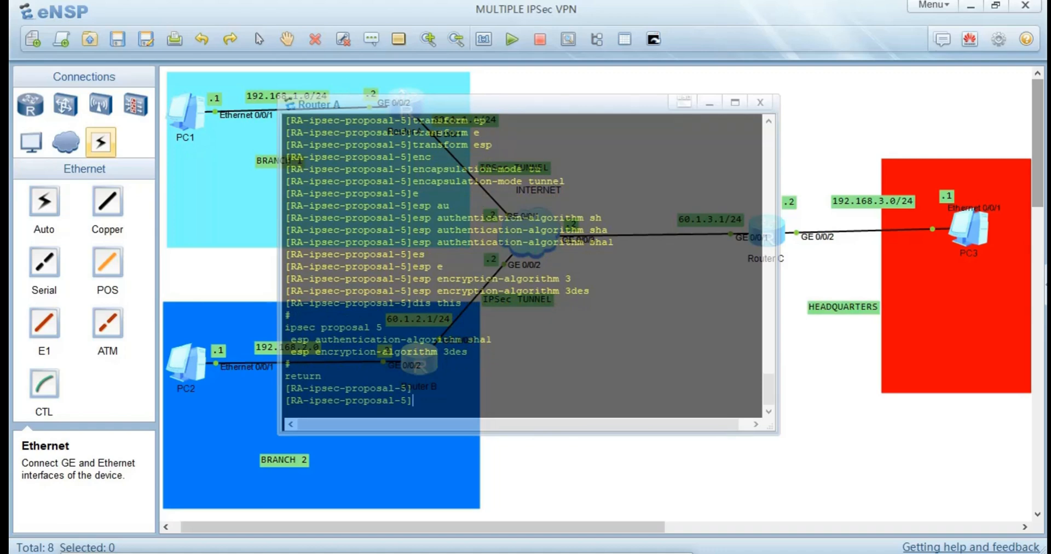
key(alt+Tab)
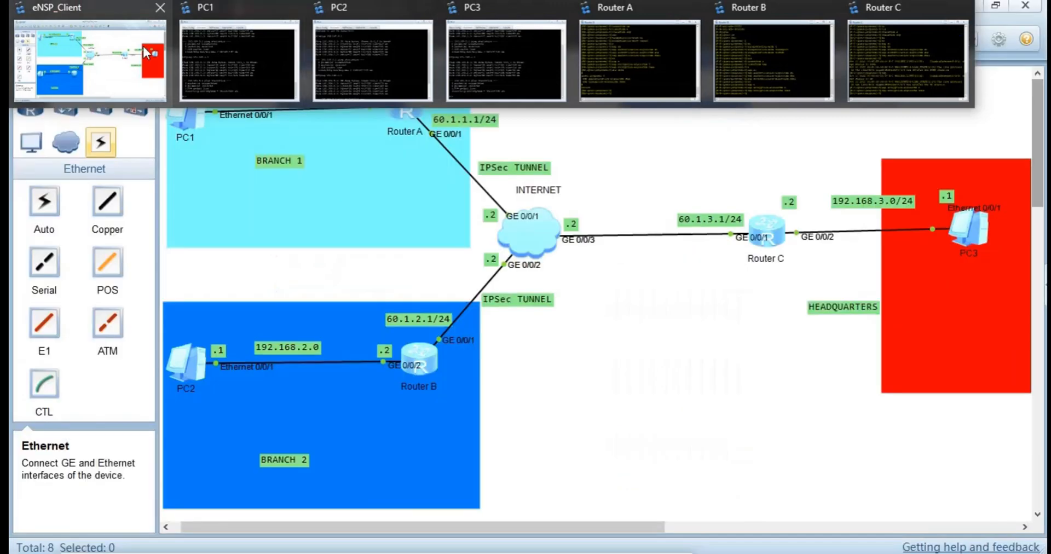
click(143, 47)
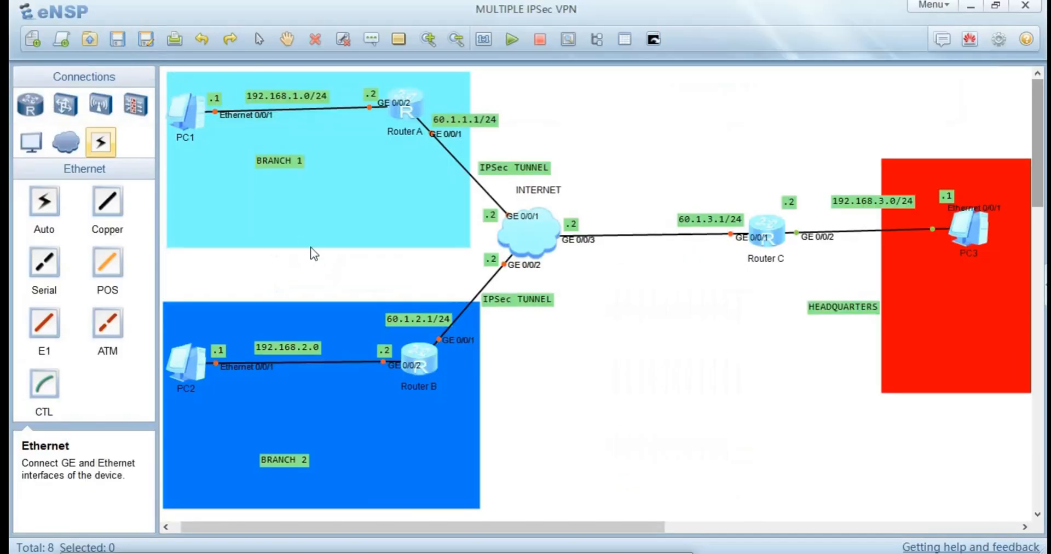
On Router A's console, leave the IPSec proposal view and create IKE proposal 1.
double_click(400, 103)
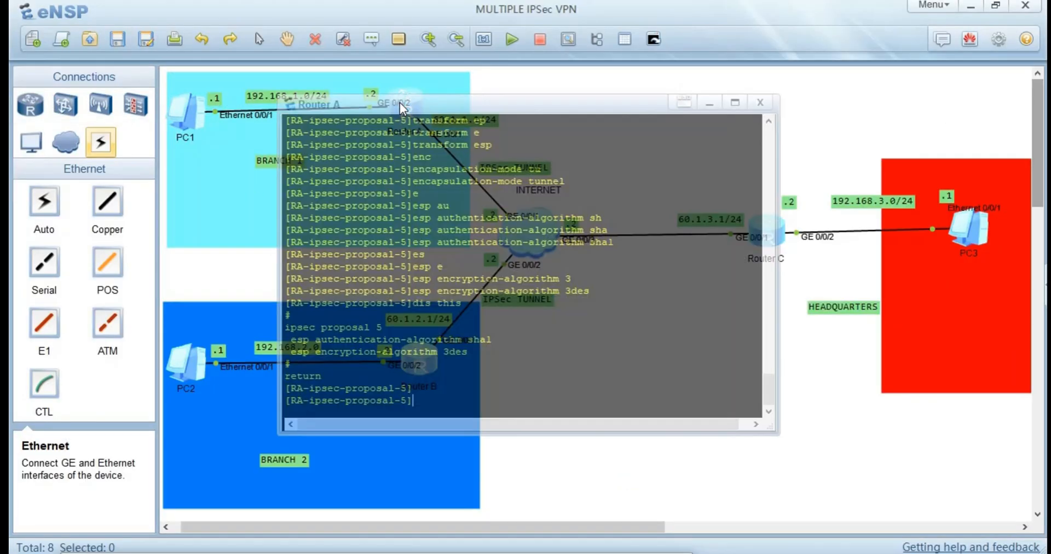
key(Return)
text(qu)
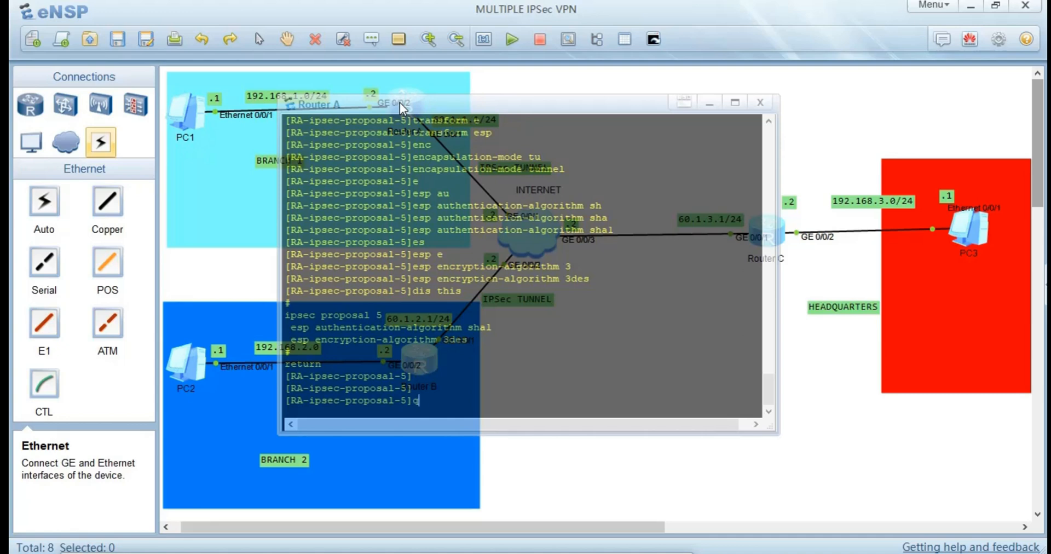
key(Return)
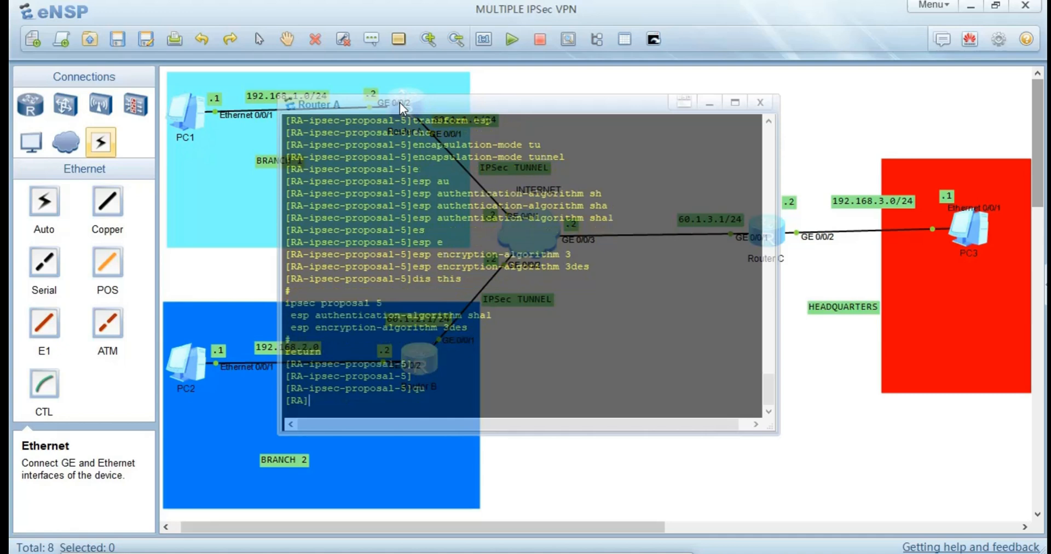
text(ike)
key(Tab)
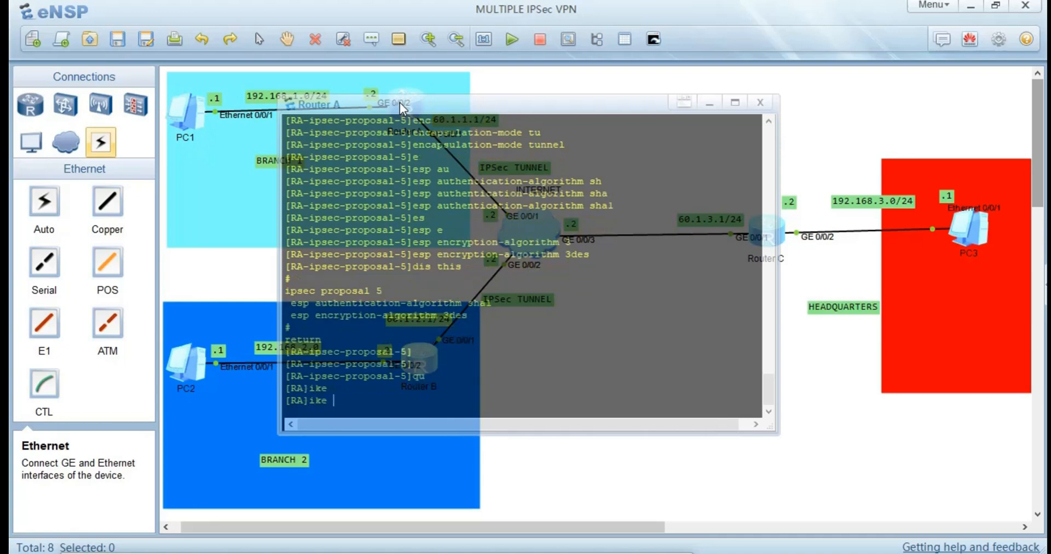
text(p)
key(Tab)
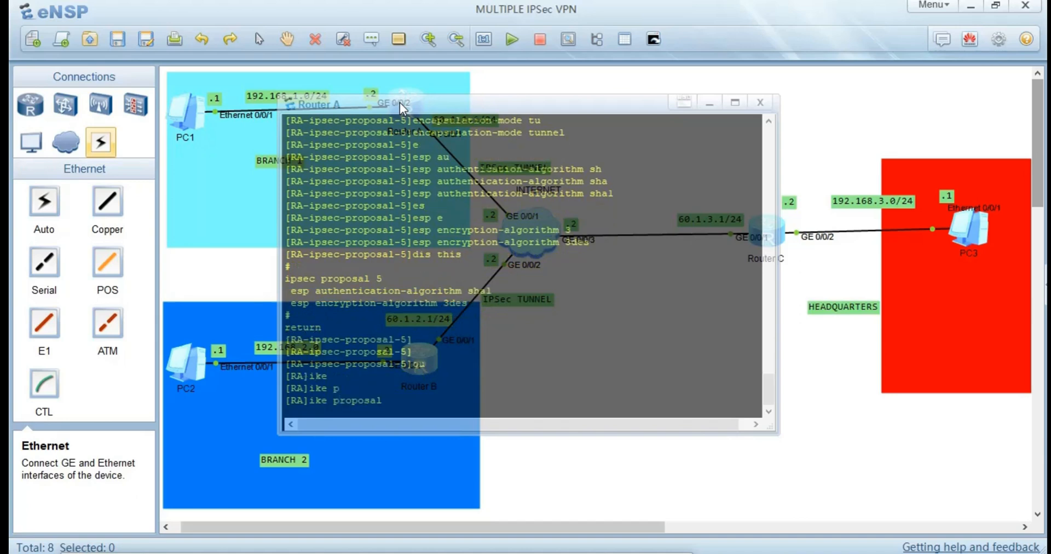
text(?)
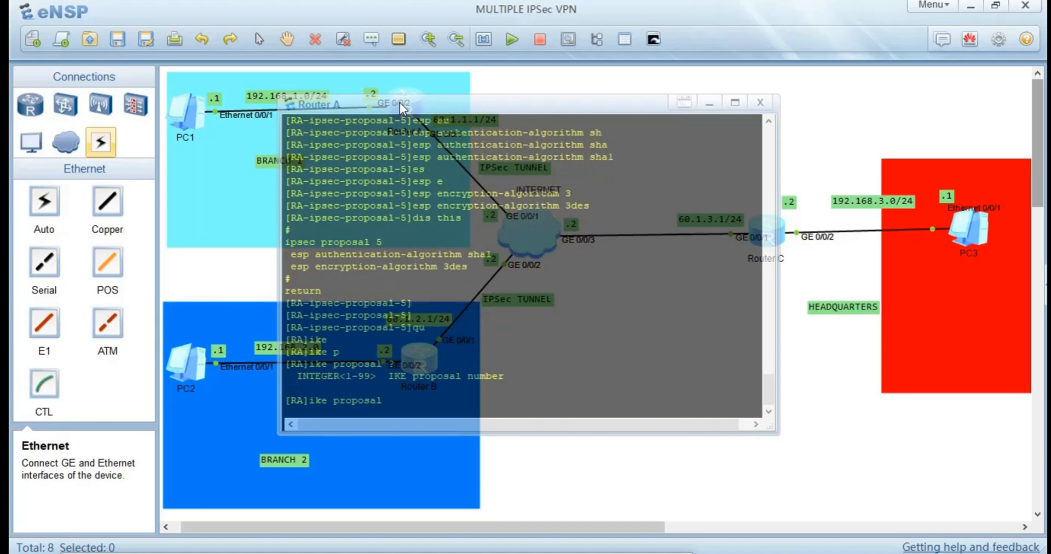
text(1)
key(Return)
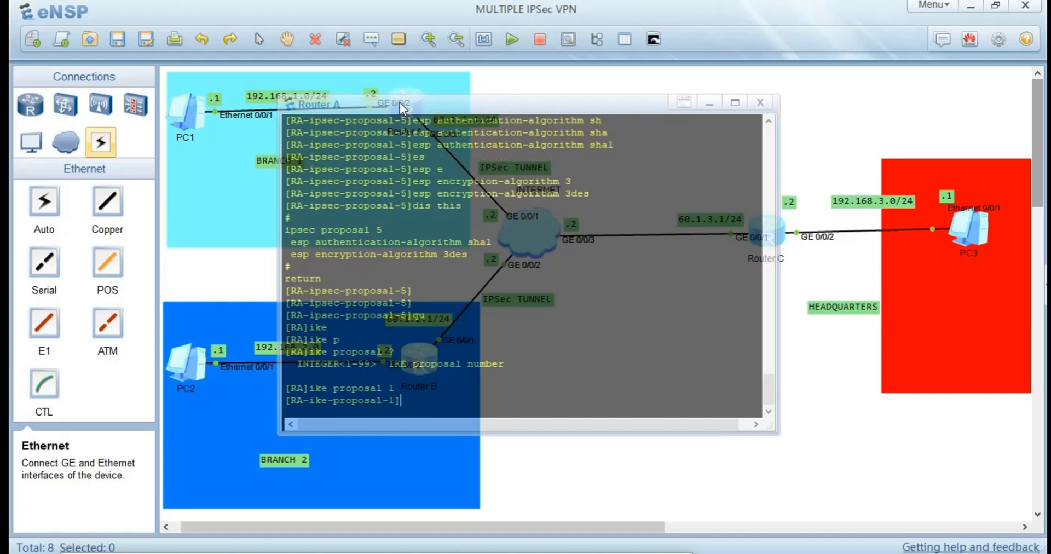
Query which further parameters the ike proposal 1 command accepts, and re-enter Router A's IKE proposal 1.
key(Up)
text(?)
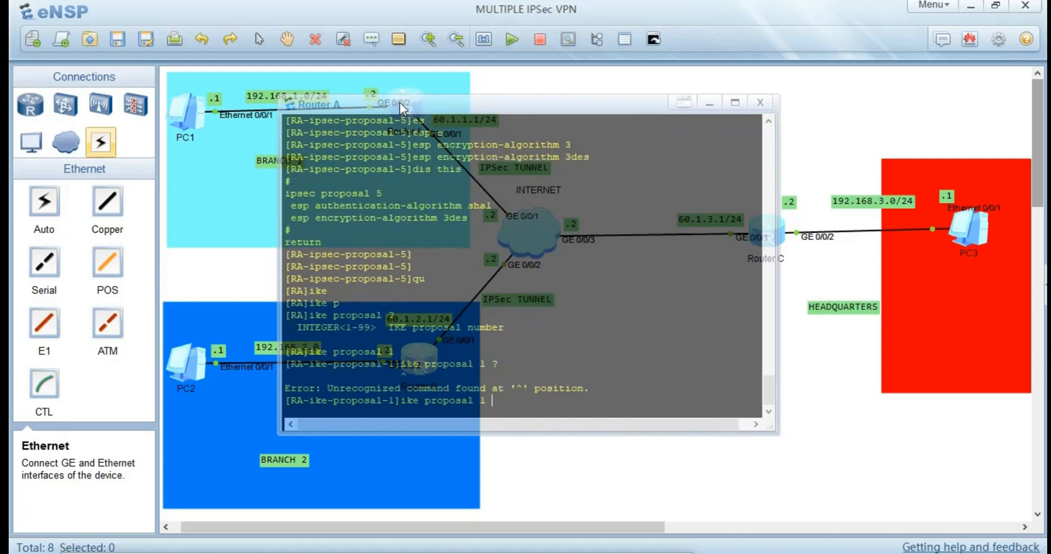
key(Return)
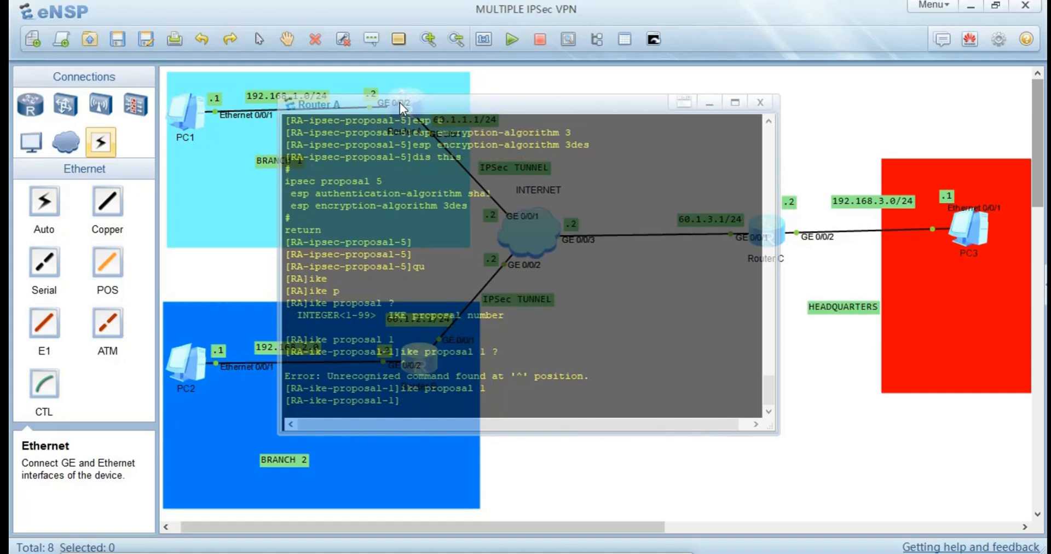
Set the authentication algorithm of Router A's IKE proposal 1 to sha1.
text(au)
key(Tab)
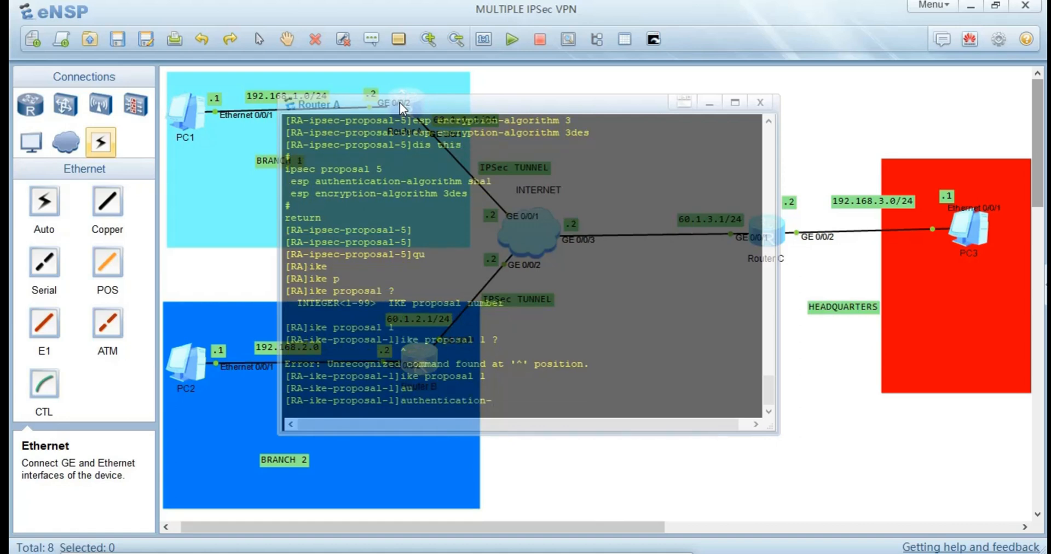
key(Tab)
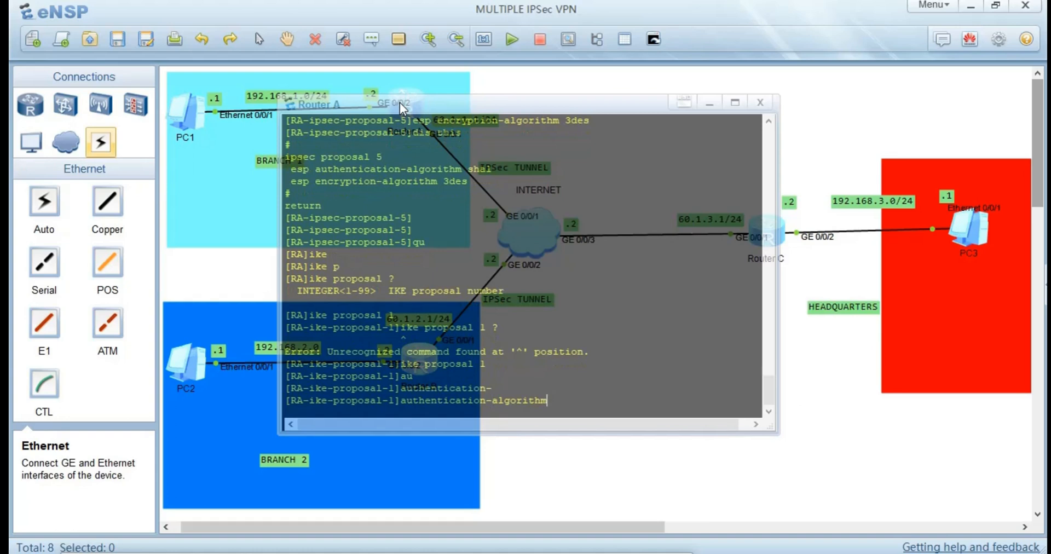
text(sg)
key(BackSpace)
text(h)
key(Tab)
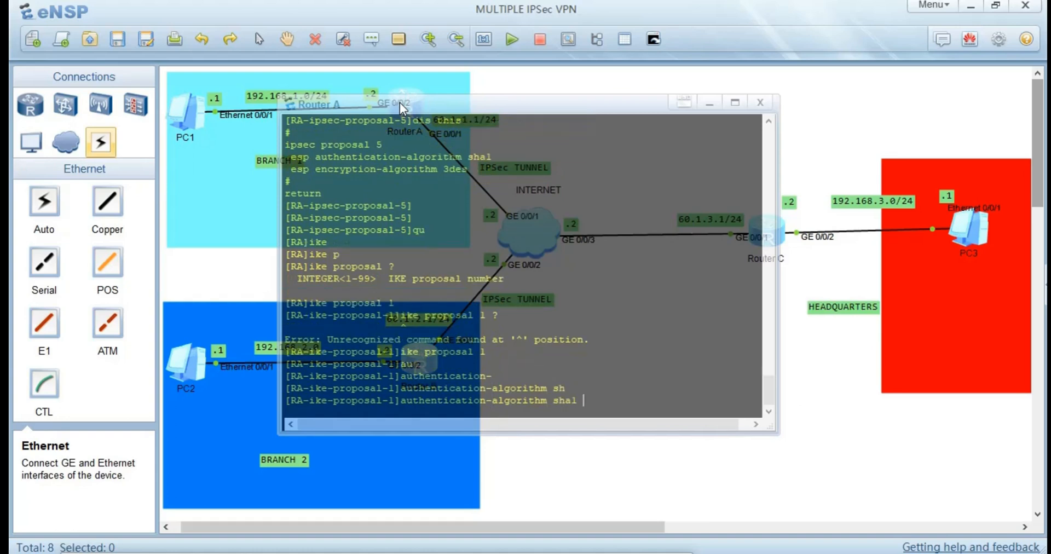
key(Return)
Set the encryption algorithm of Router A's IKE proposal 1 to 3des-cbc.
text(e)
key(Tab)
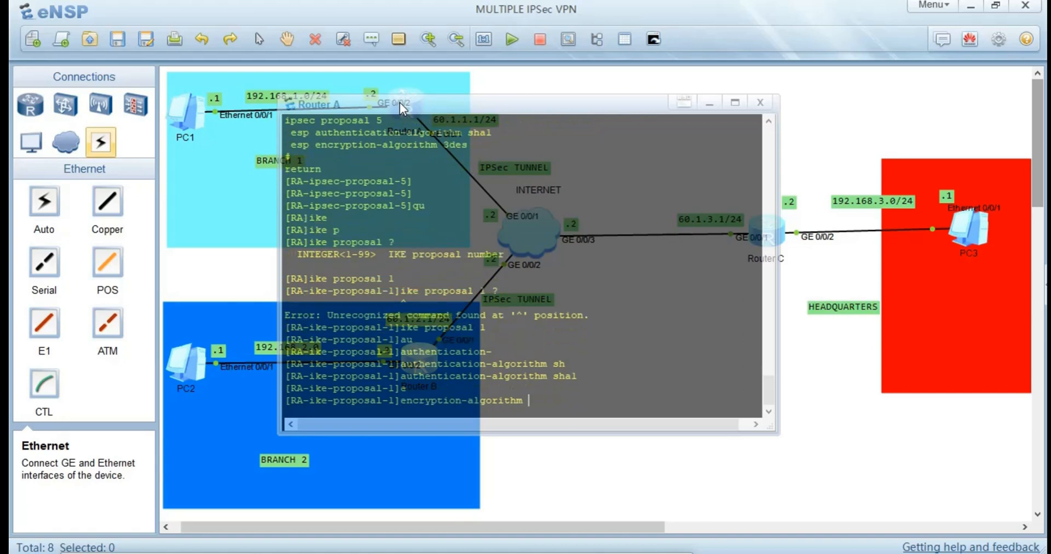
text(3)
key(Tab)
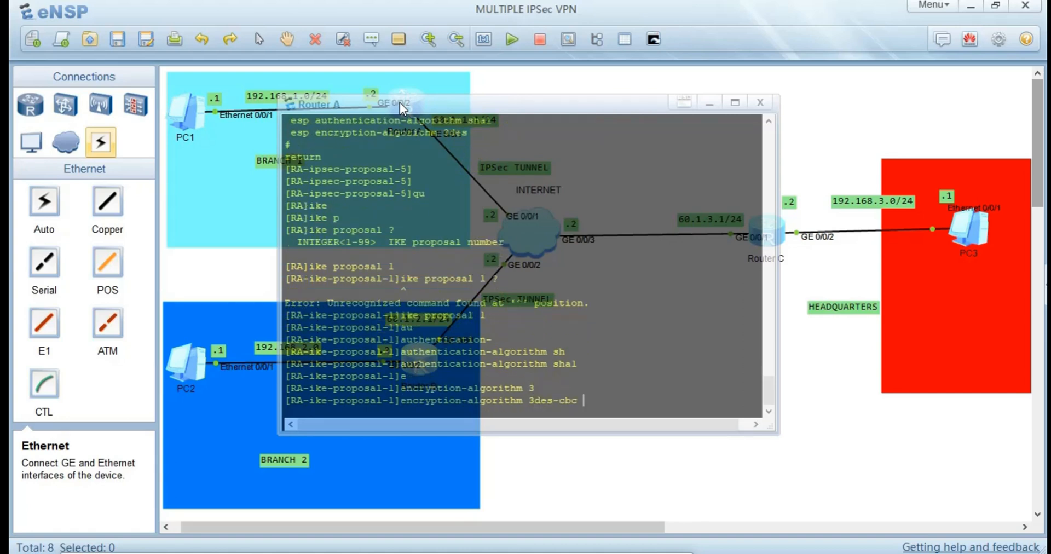
key(Return)
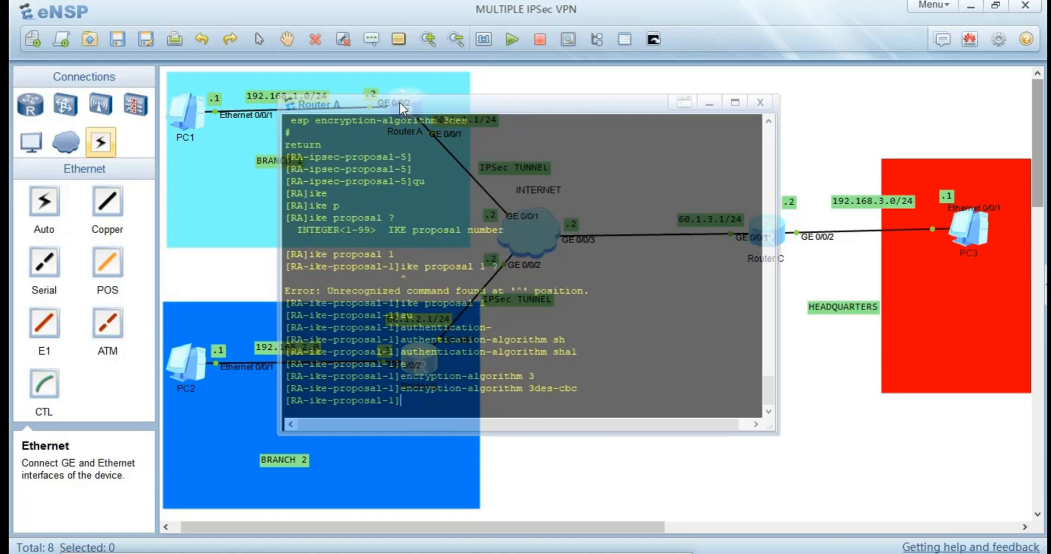
Set the Diffie-Hellman group of Router A's IKE proposal 1 to group14.
text(dh)
key(Tab)
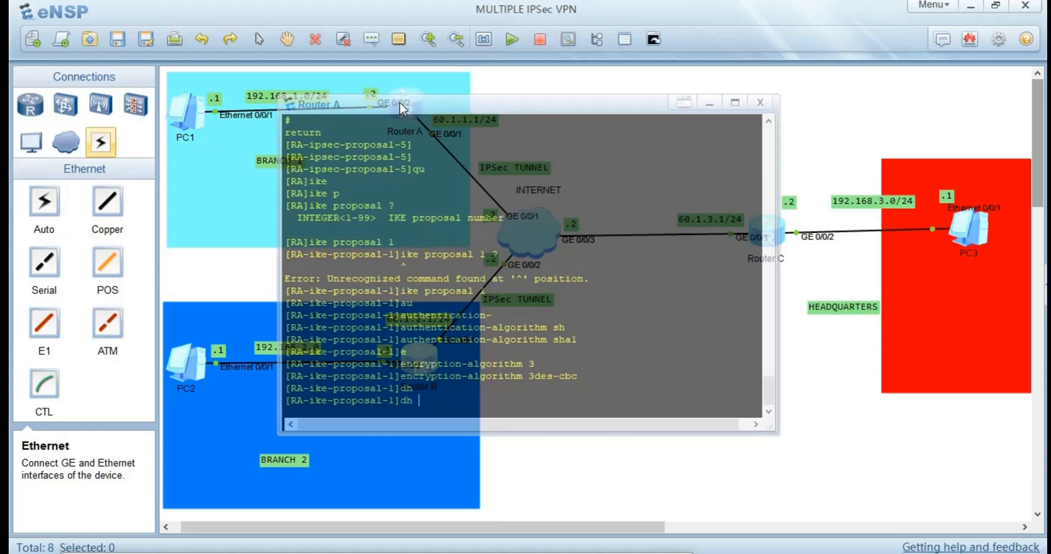
text(g)
key(Tab)
key(Tab)
key(Tab)
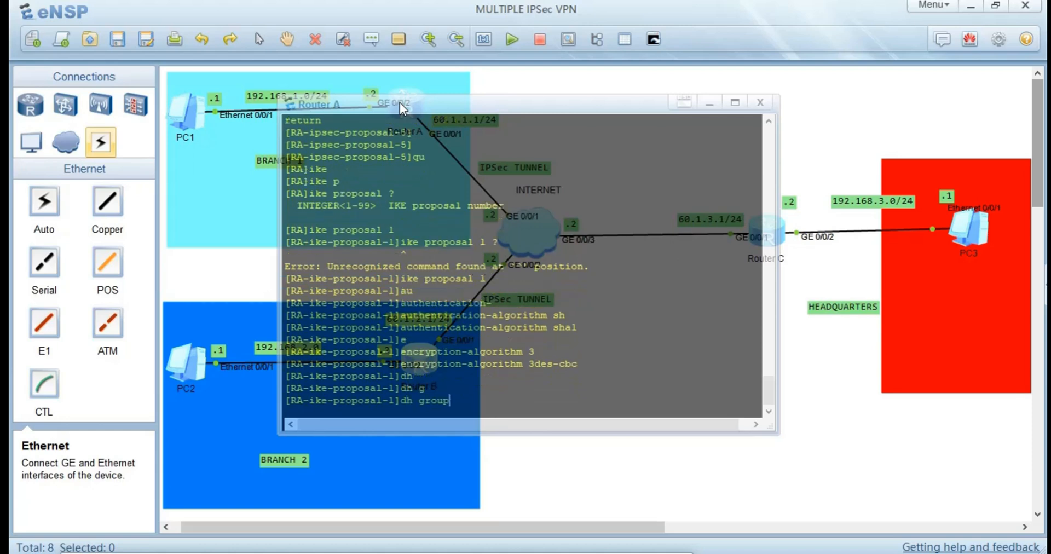
key(Tab)
key(Tab)
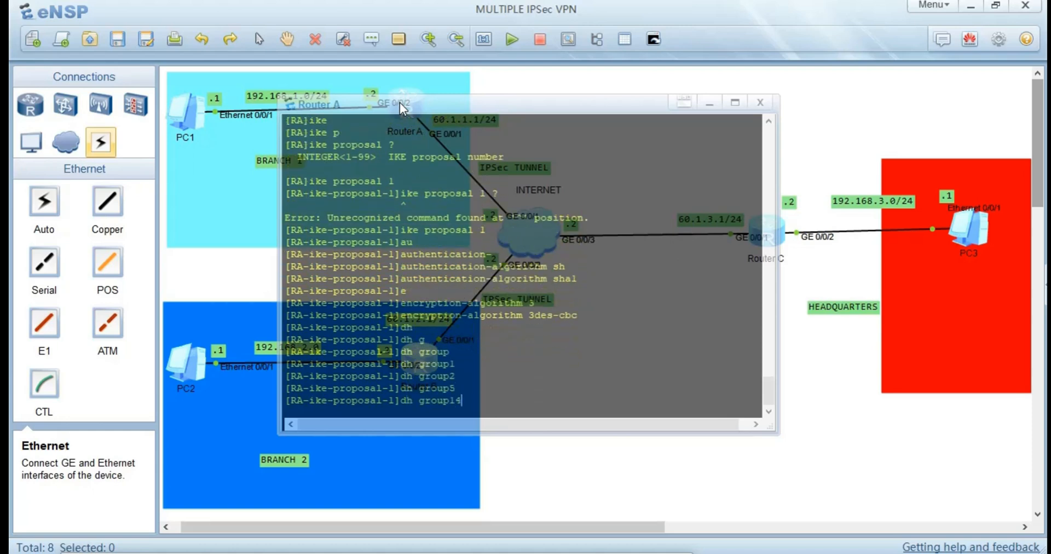
key(Return)
Set the SA duration of Router A's IKE proposal 1 to 86400.
text(sa)
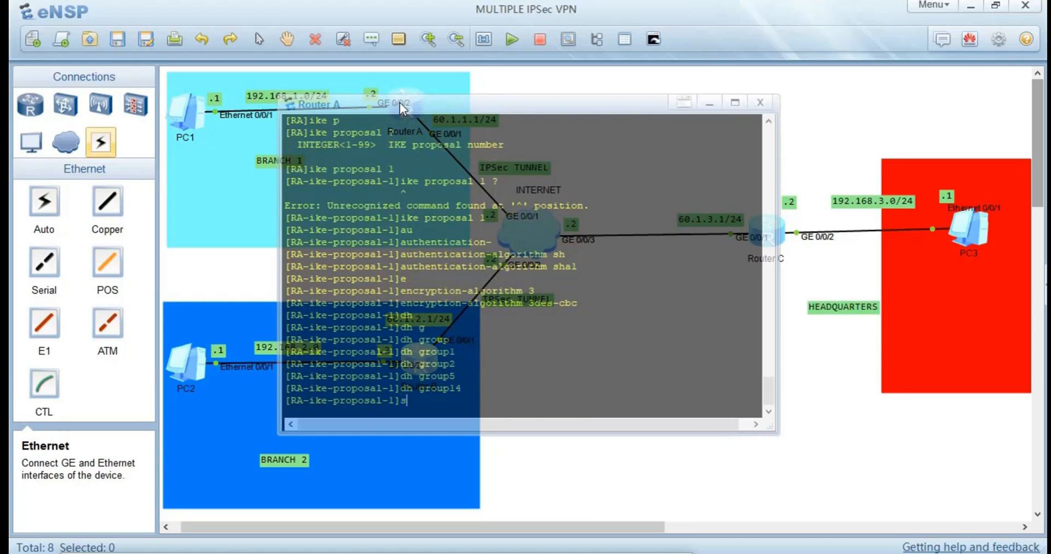
key(Tab)
text(du)
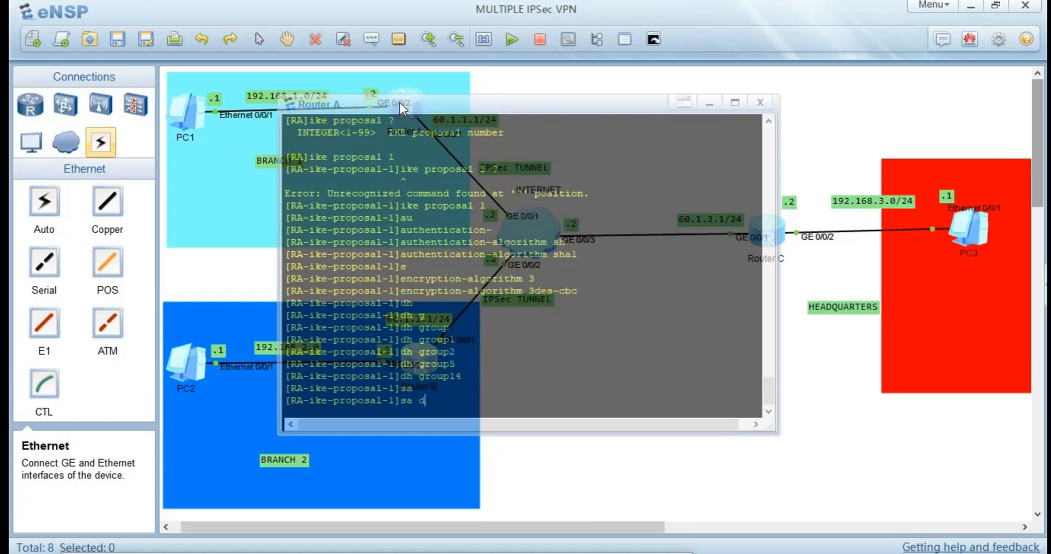
key(Tab)
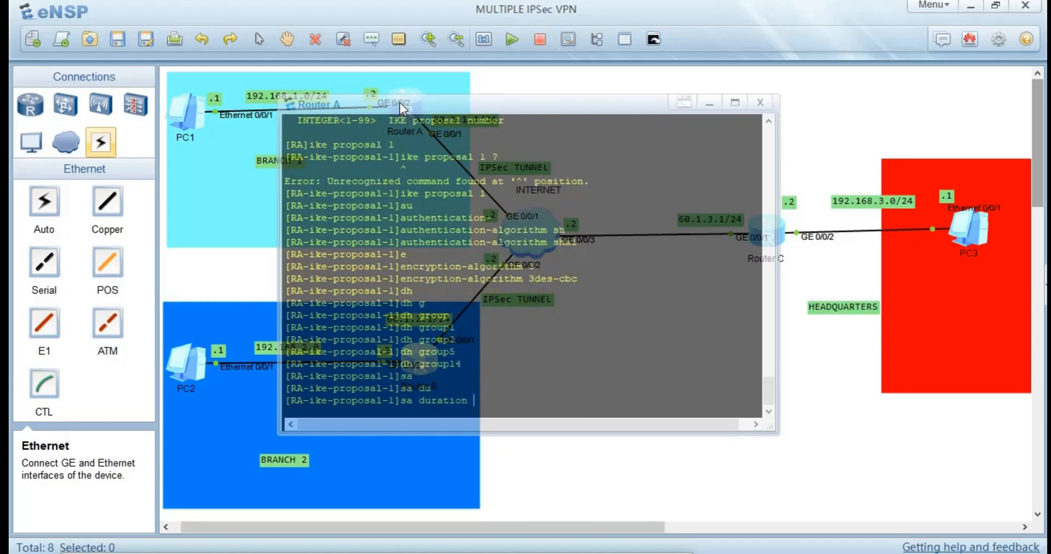
text(86400)
key(Return)
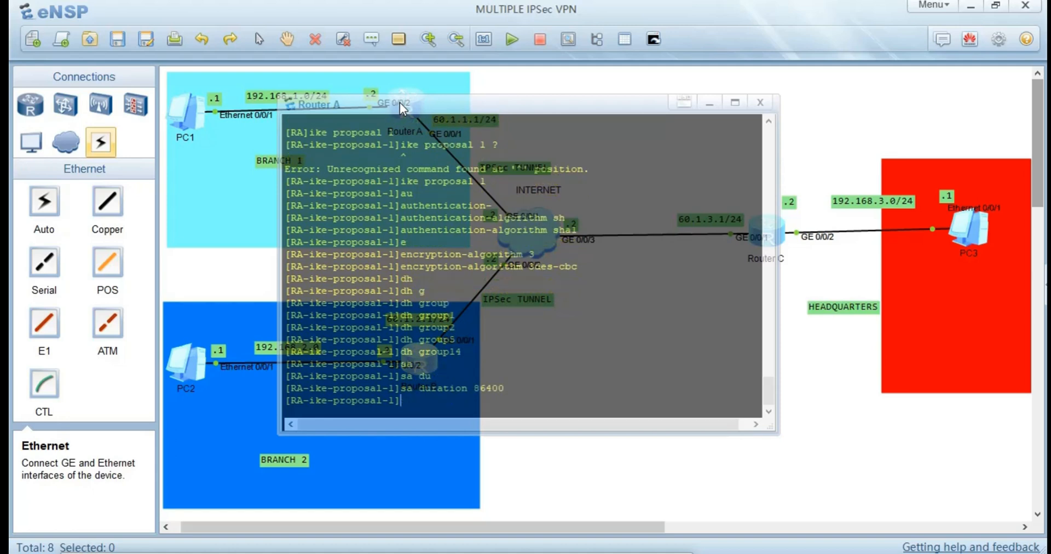
Display the current configuration of Router A's IKE proposal 1, then return to the topology.
text(dis this)
key(Return)
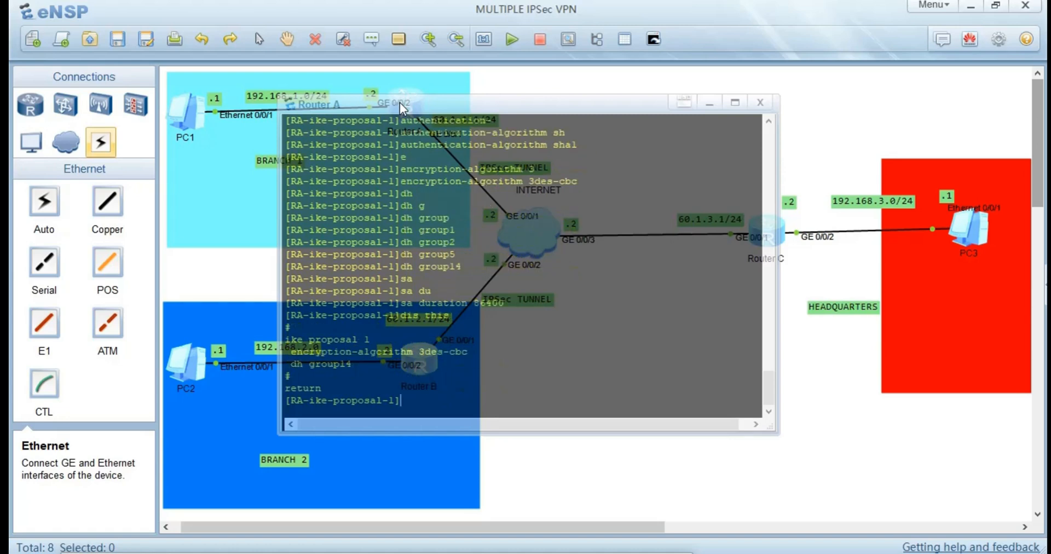
click(212, 287)
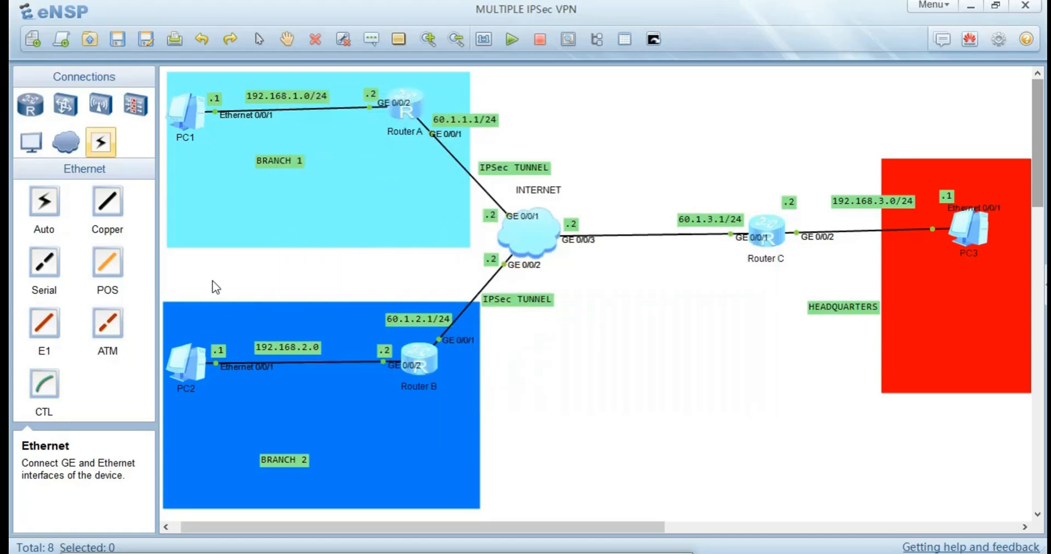
On Router B's console, leave the IPSec proposal view and create IKE proposal 1.
double_click(418, 364)
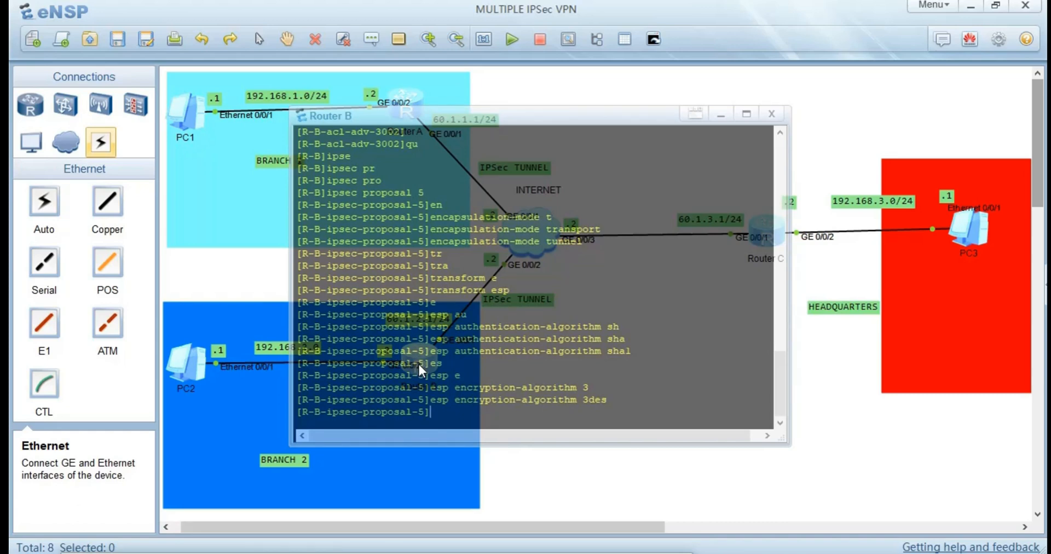
text(qu)
key(Return)
text(ik)
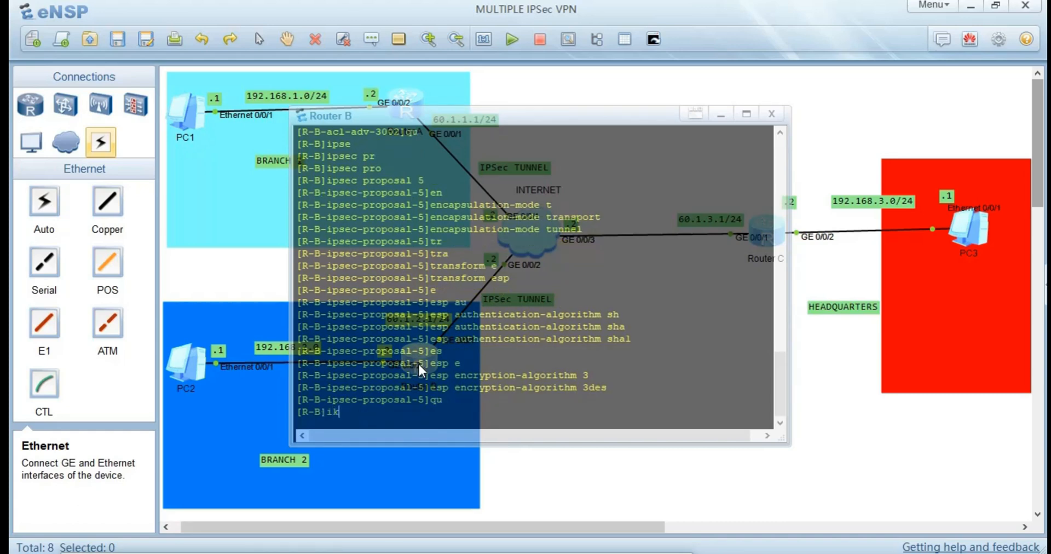
text(e)
key(Tab)
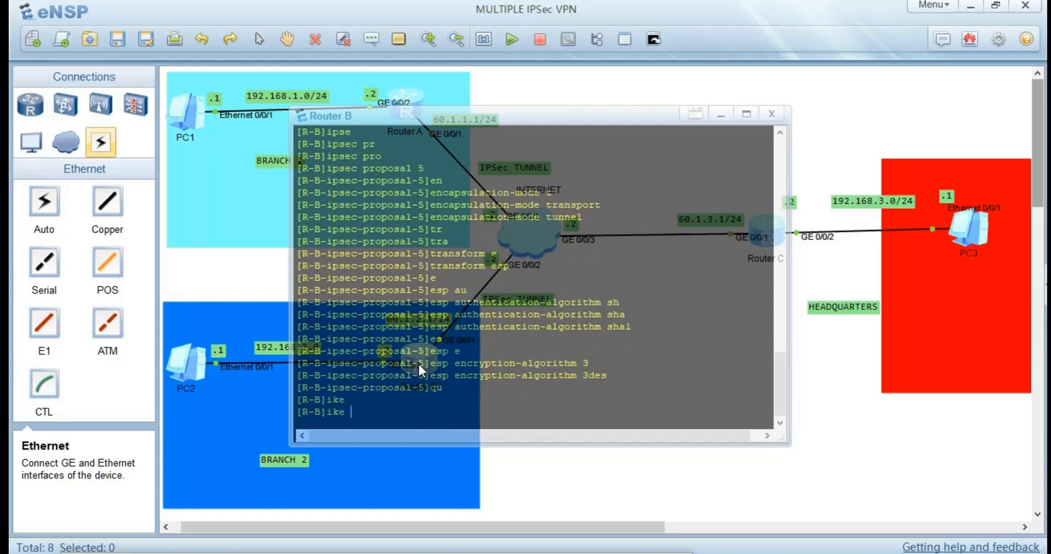
text(pr)
key(Tab)
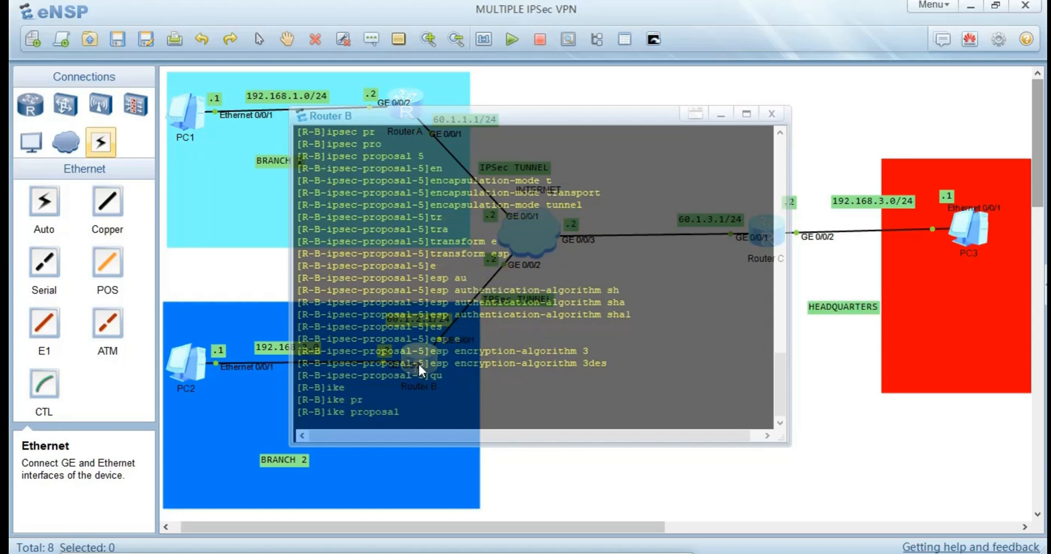
text(1)
key(Return)
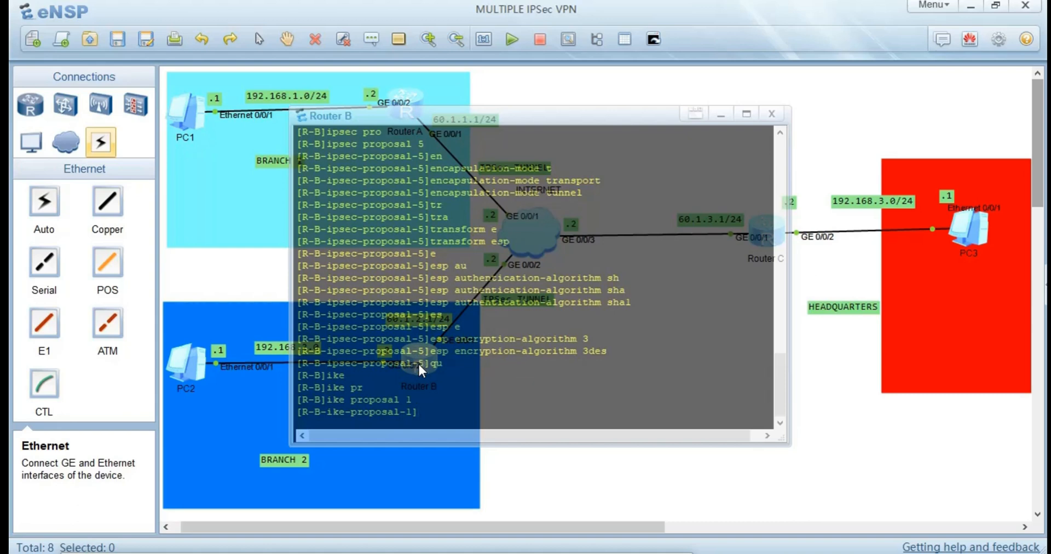
Set the authentication algorithm of Router B's IKE proposal 1 to sha1.
text(ayu)
key(Tab)
key(BackSpace)
key(BackSpace)
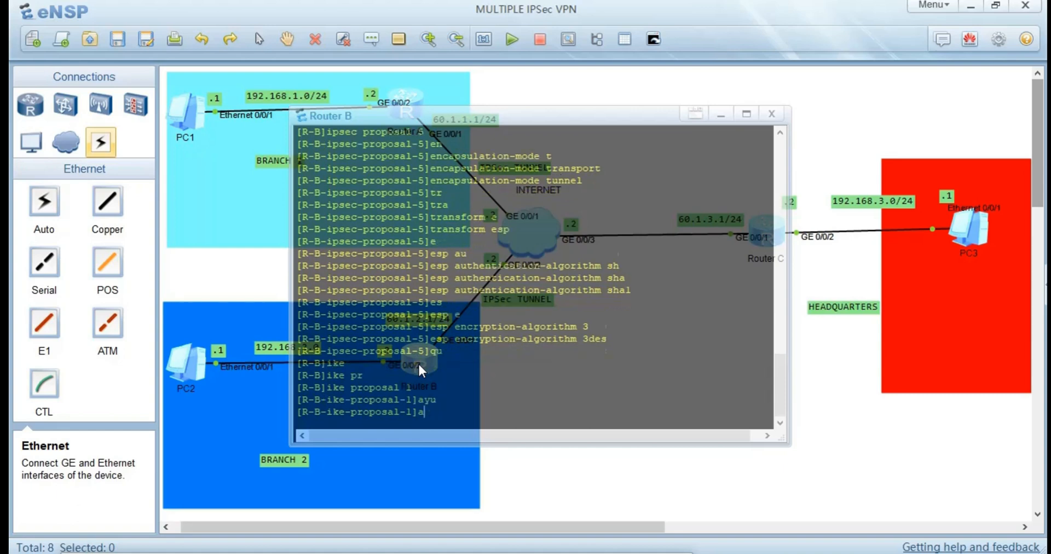
key(Tab)
text(sh)
key(Tab)
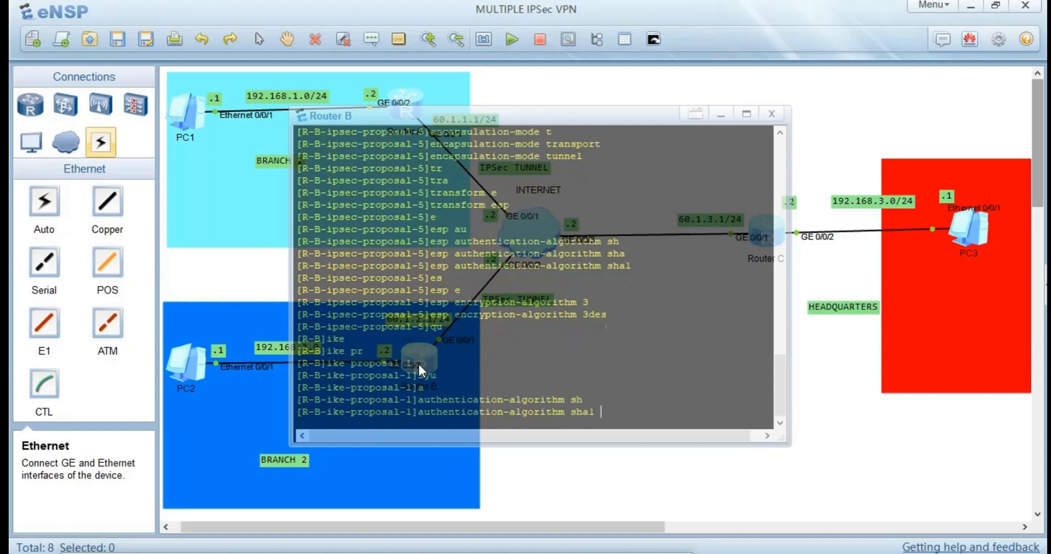
key(Return)
Set the encryption algorithm of Router B's IKE proposal 1 to 3des-cbc.
text(e)
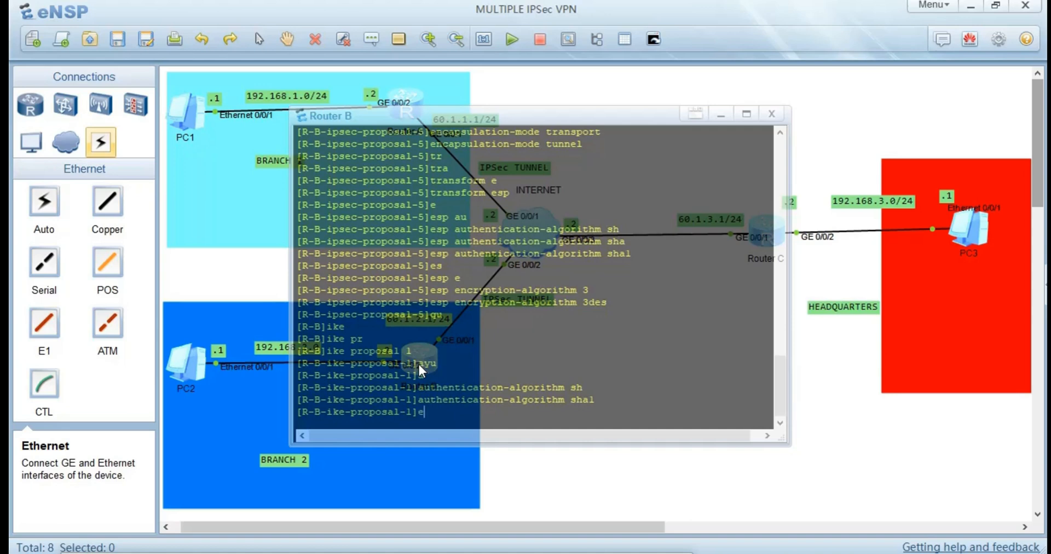
key(Tab)
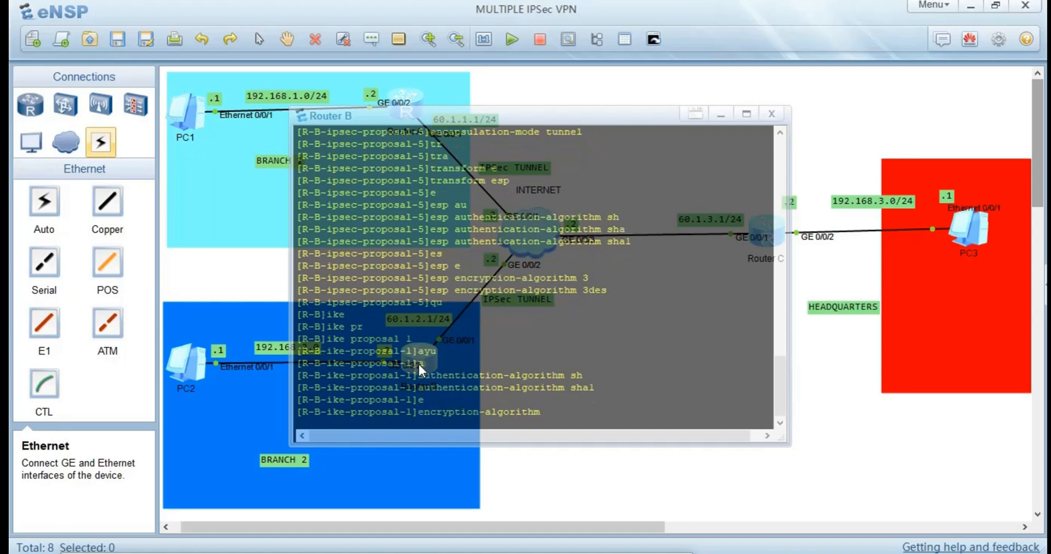
text(3)
key(Tab)
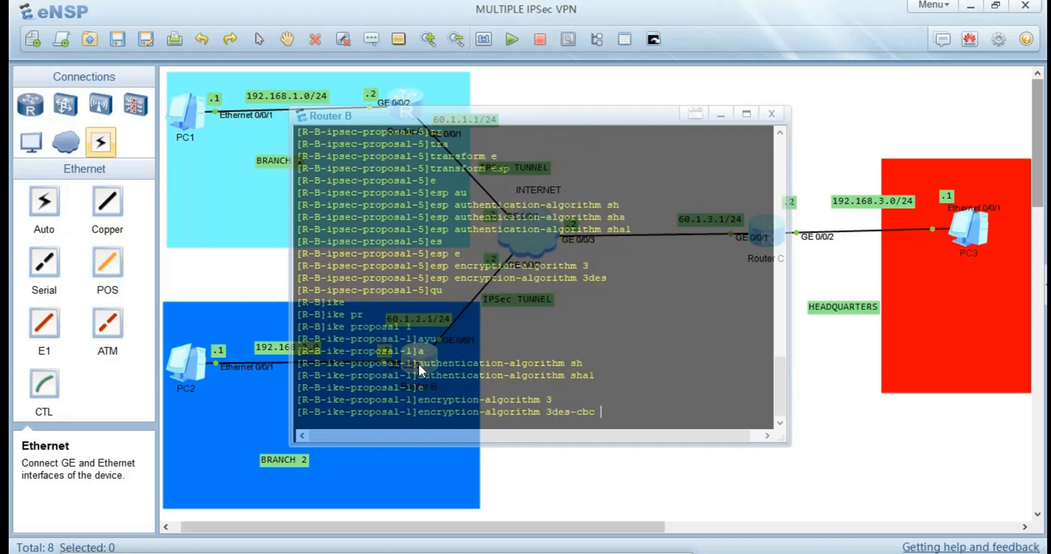
key(Return)
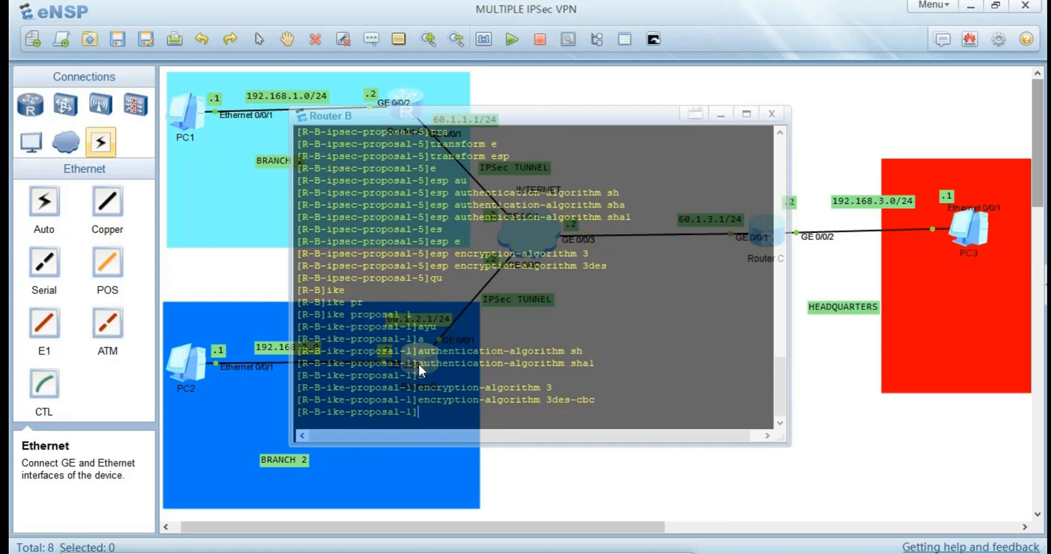
Set the Diffie-Hellman group of Router B's IKE proposal 1 to group14.
text(dh)
key(Tab)
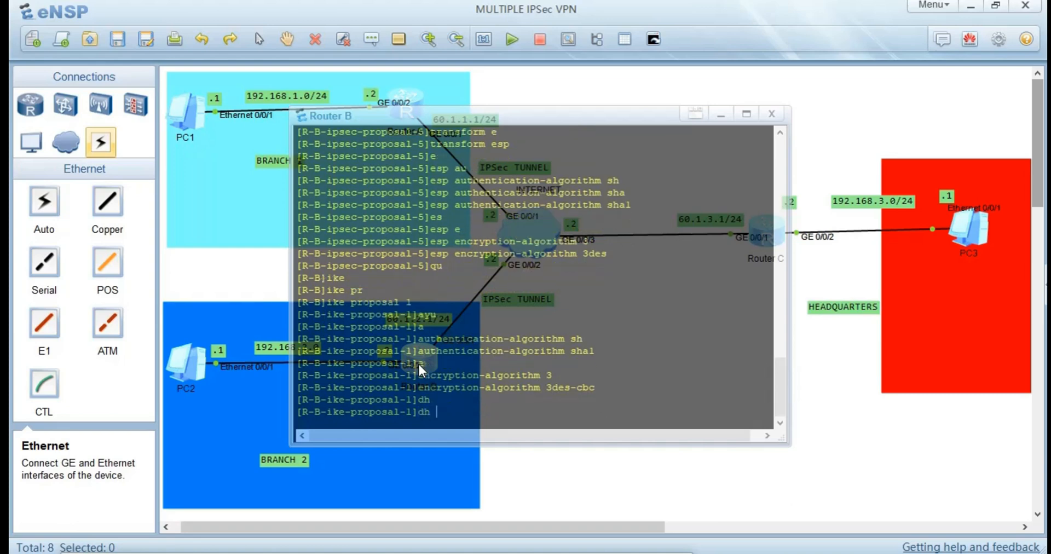
text(5)
key(BackSpace)
text(g)
key(Tab)
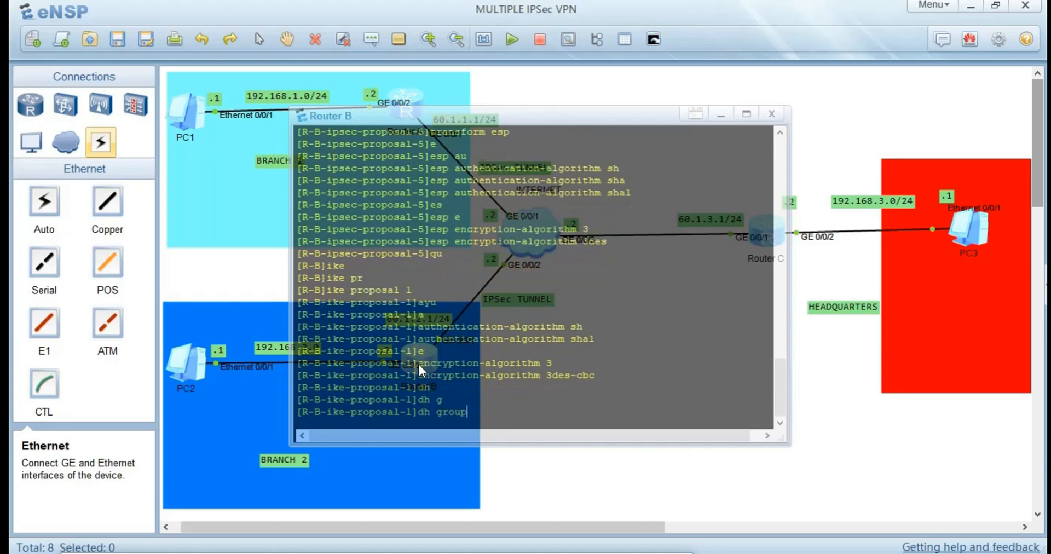
key(Tab)
key(Tab)
key(Tab)
key(Tab)
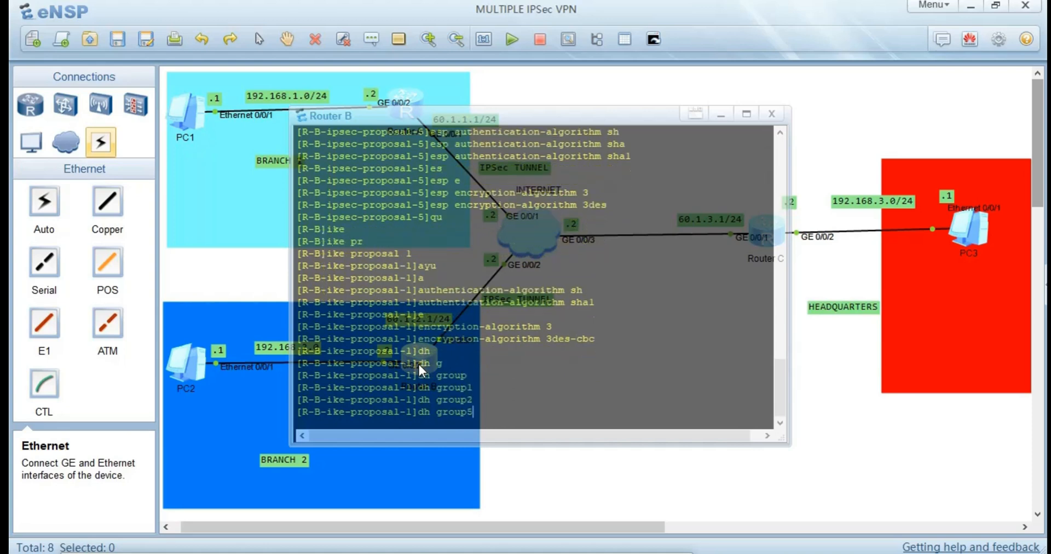
key(Return)
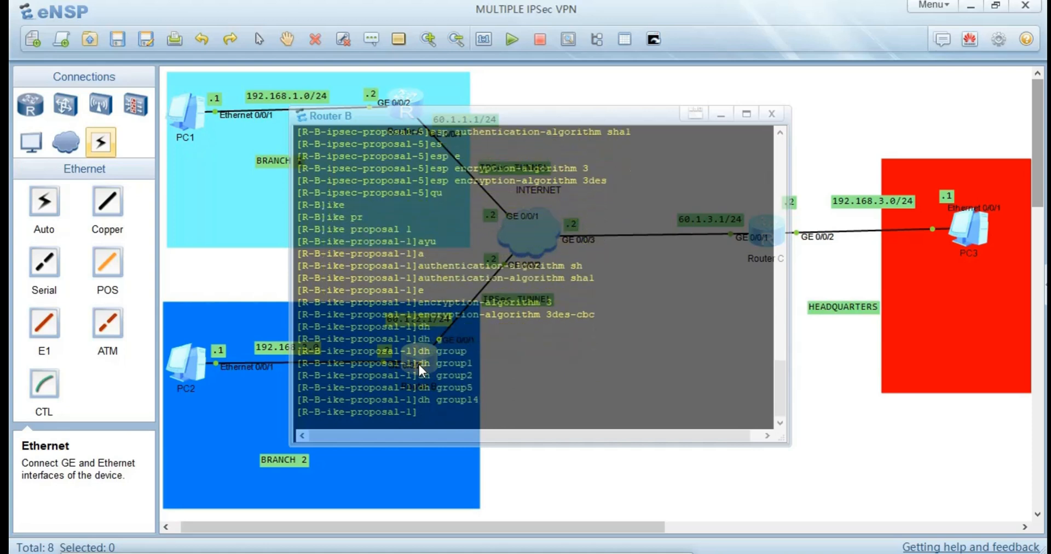
Set the SA duration of Router B's IKE proposal 1 to 86400.
text(sa du)
key(Tab)
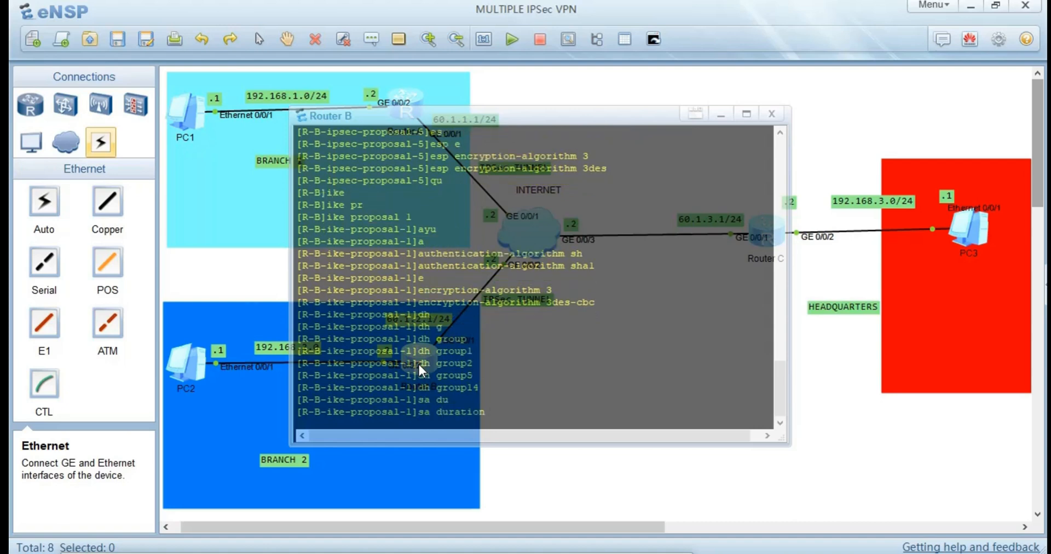
text(86400)
key(Return)
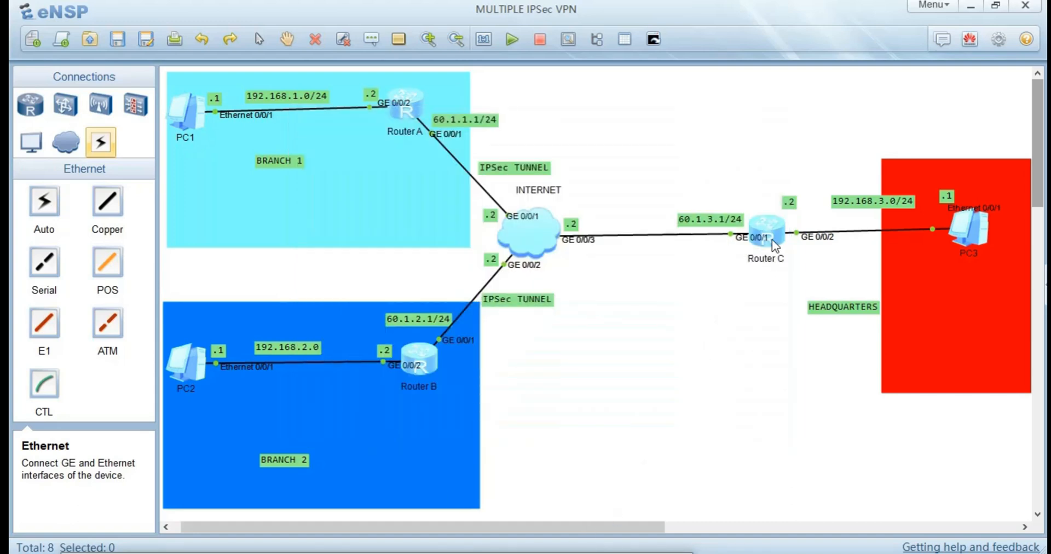
Open Router C's console, leave the IPSec proposal view and create IKE proposal 1.
double_click(772, 238)
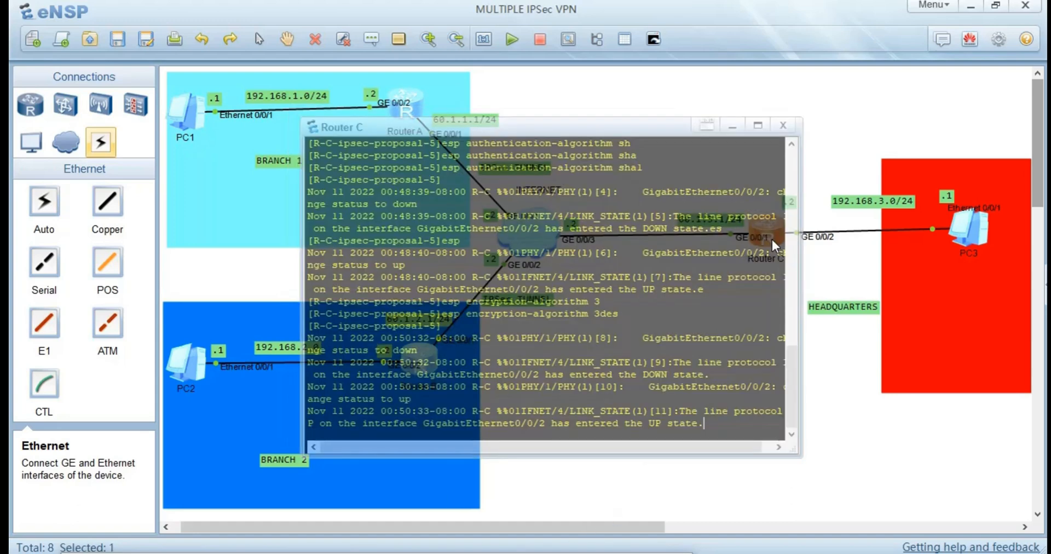
key(Return)
key(Return)
text(qu)
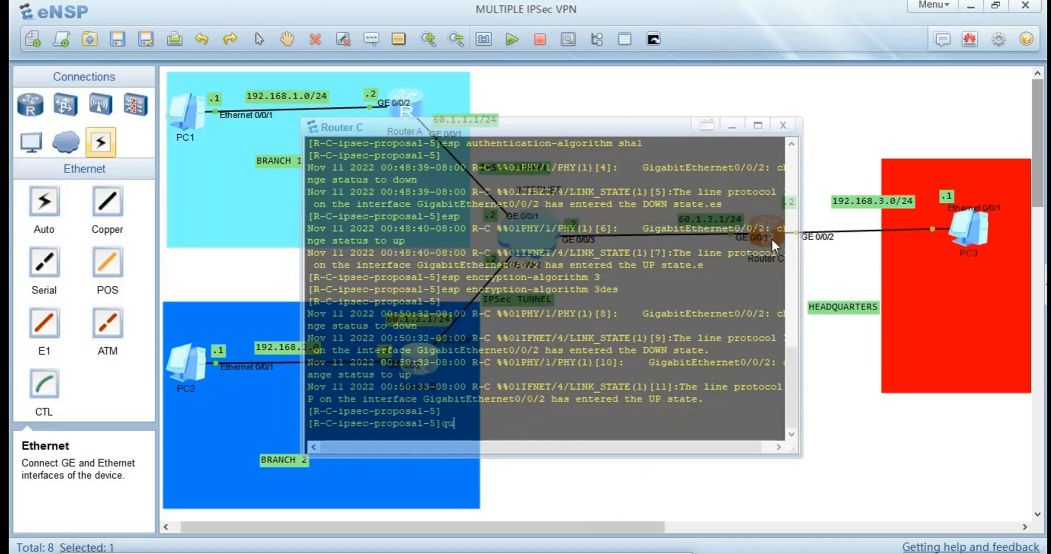
key(Return)
text(ike )
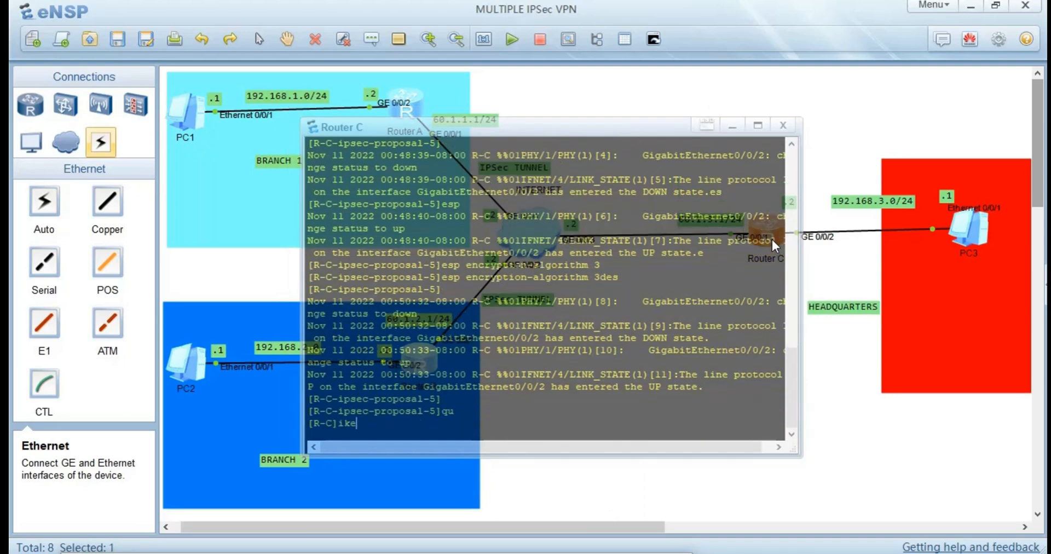
text(pr)
key(Tab)
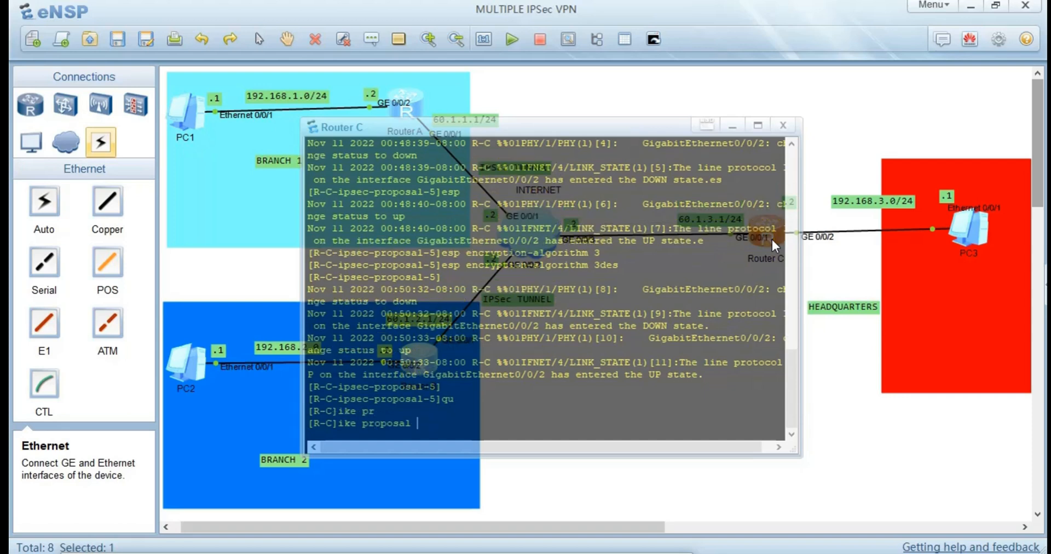
text(1)
key(Return)
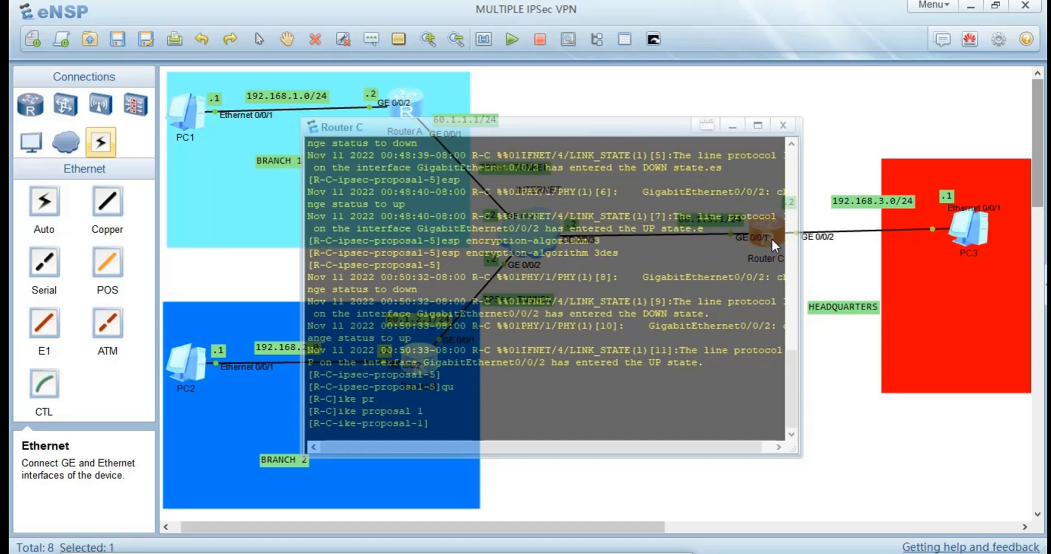
Set the authentication algorithm of Router C's IKE proposal 1 to sha1.
text(au)
key(Tab)
text(a)
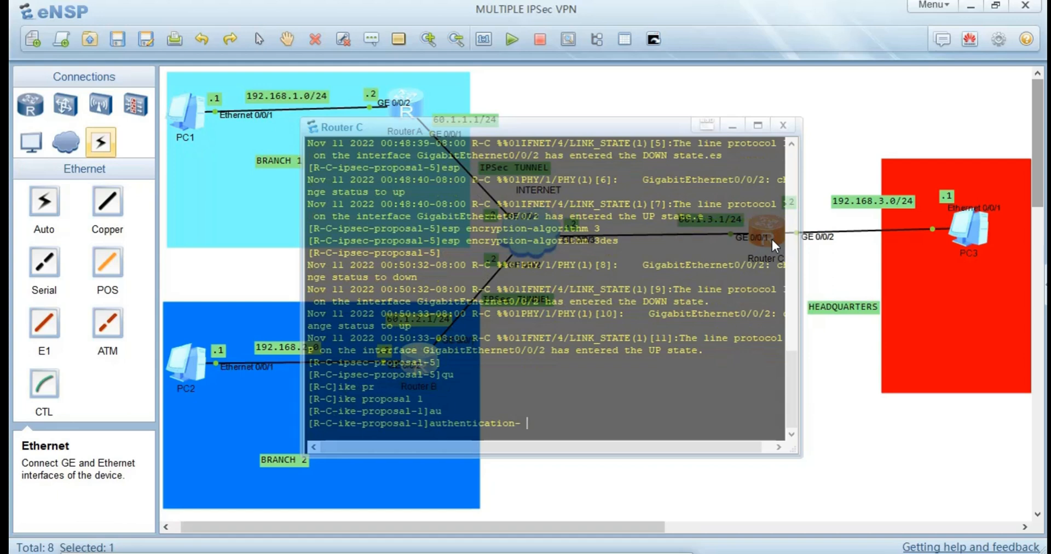
key(Tab)
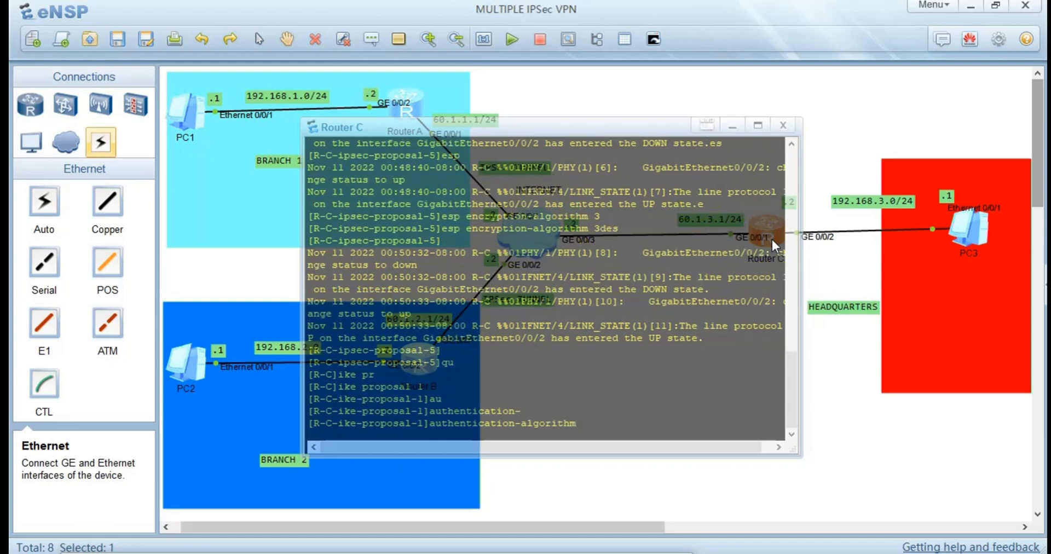
text(s)
key(Tab)
key(Return)
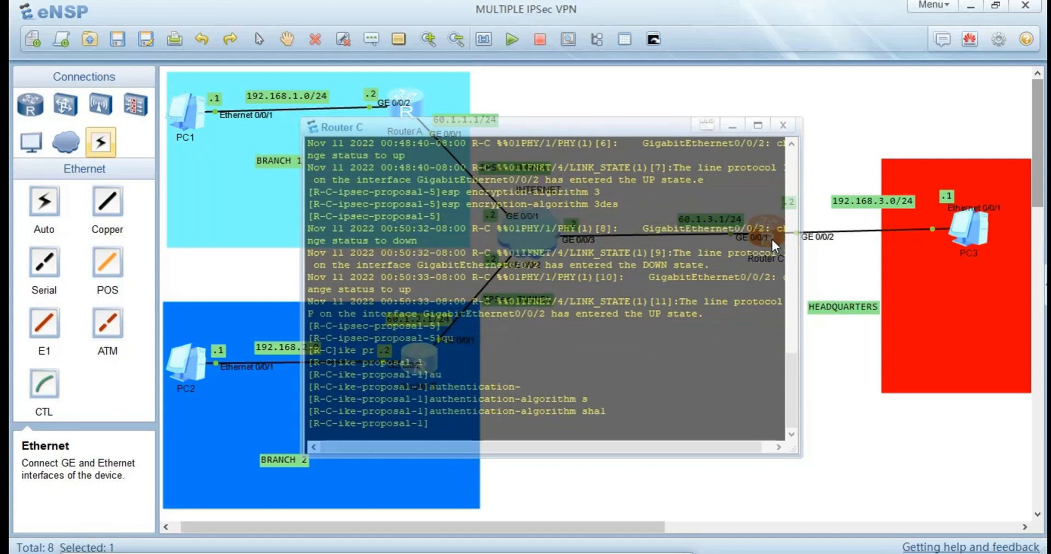
Set the encryption algorithm of Router C's IKE proposal 1 to 3des-cbc.
text(e)
key(Tab)
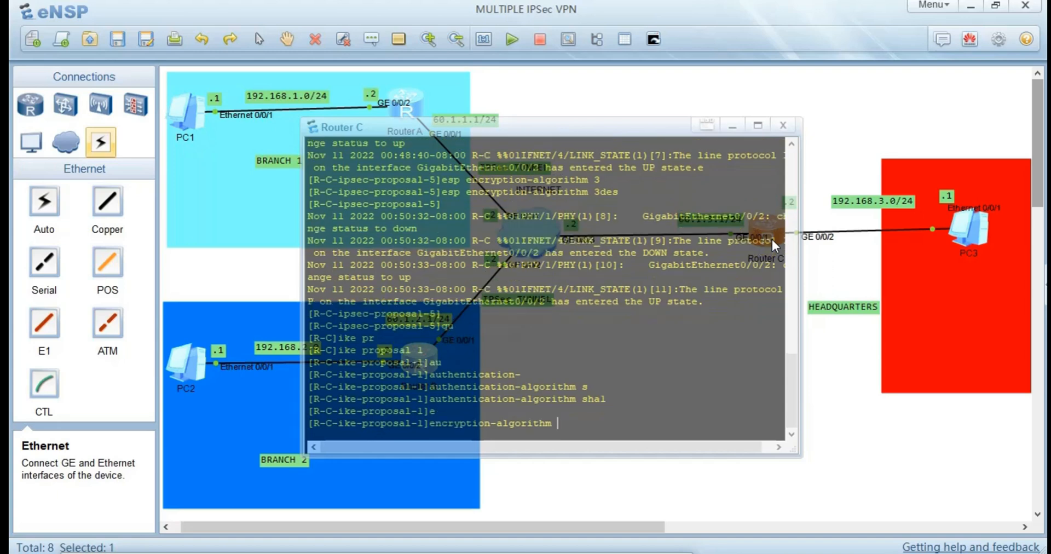
text(3)
key(Tab)
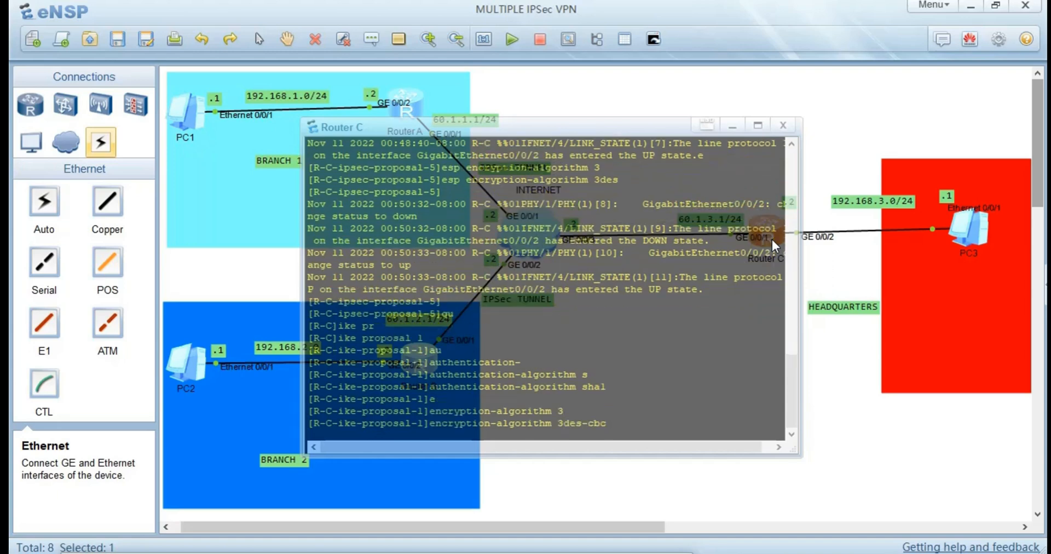
key(Return)
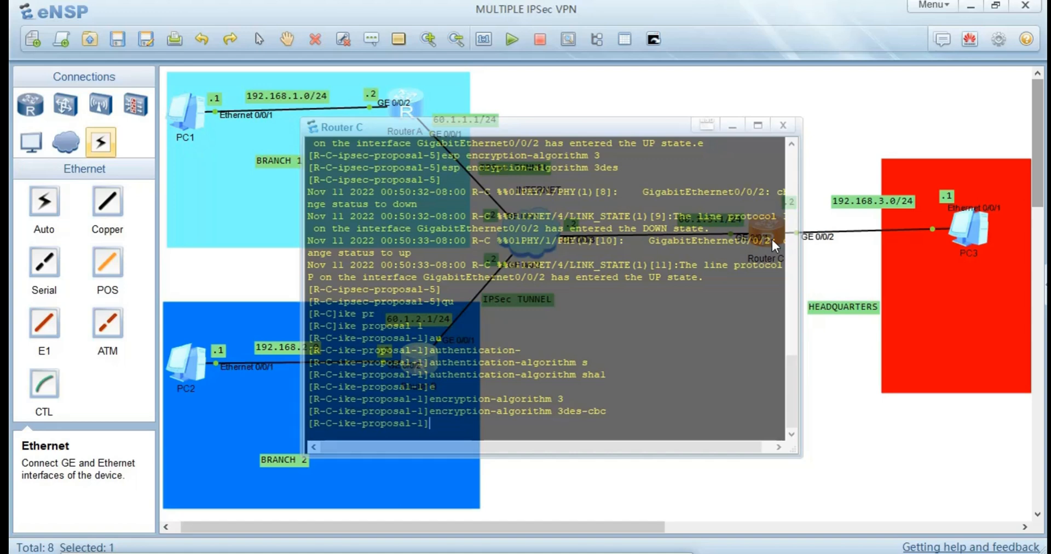
Set the Diffie-Hellman group of Router C's IKE proposal 1 to group14.
text(dh)
key(Tab)
text(g)
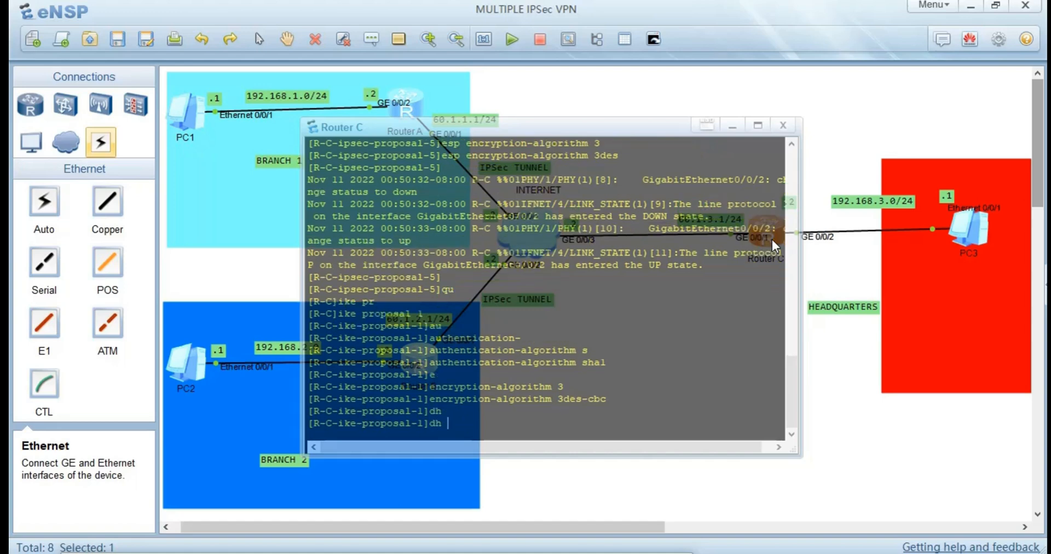
key(Tab)
key(Tab)
key(Tab)
key(Tab)
key(Tab)
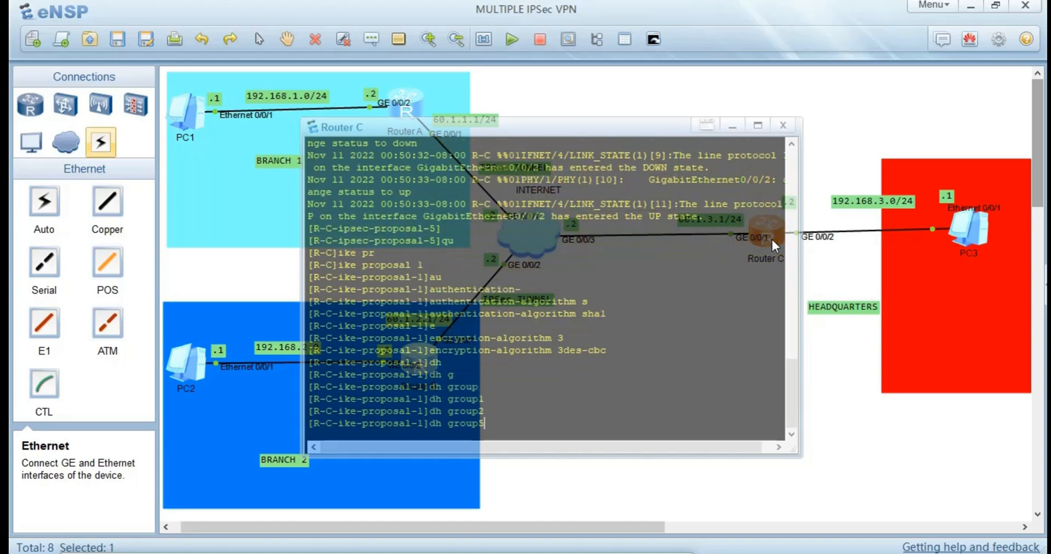
key(Return)
Set the SA duration of Router C's IKE proposal 1 to 86400.
text(sa)
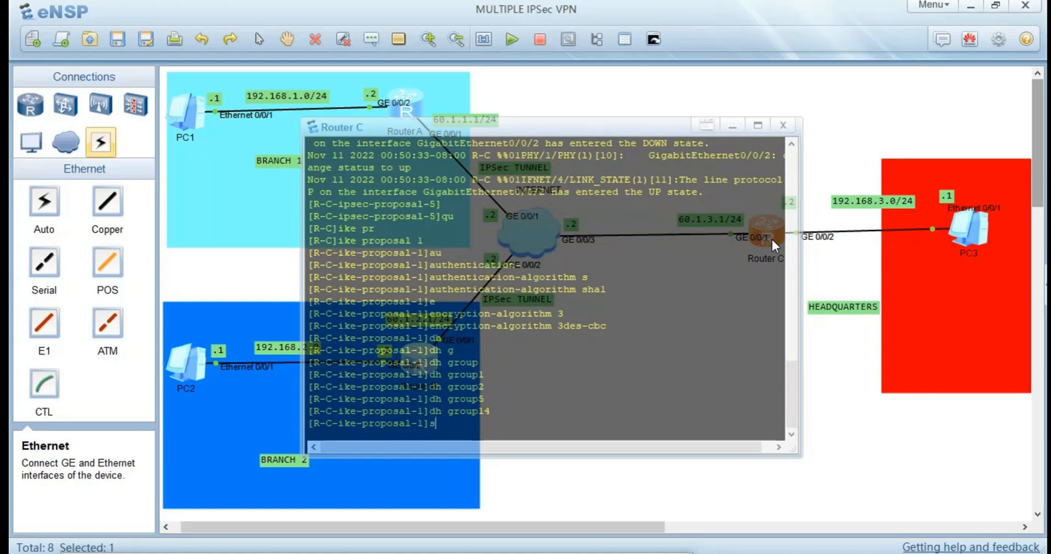
key(Tab)
text(d)
key(Tab)
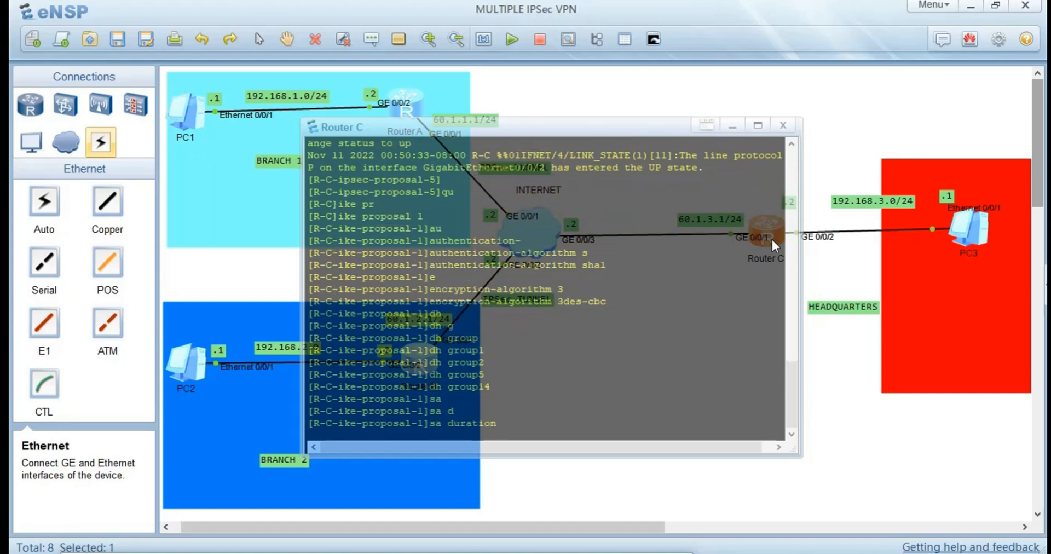
text(86400)
key(Return)
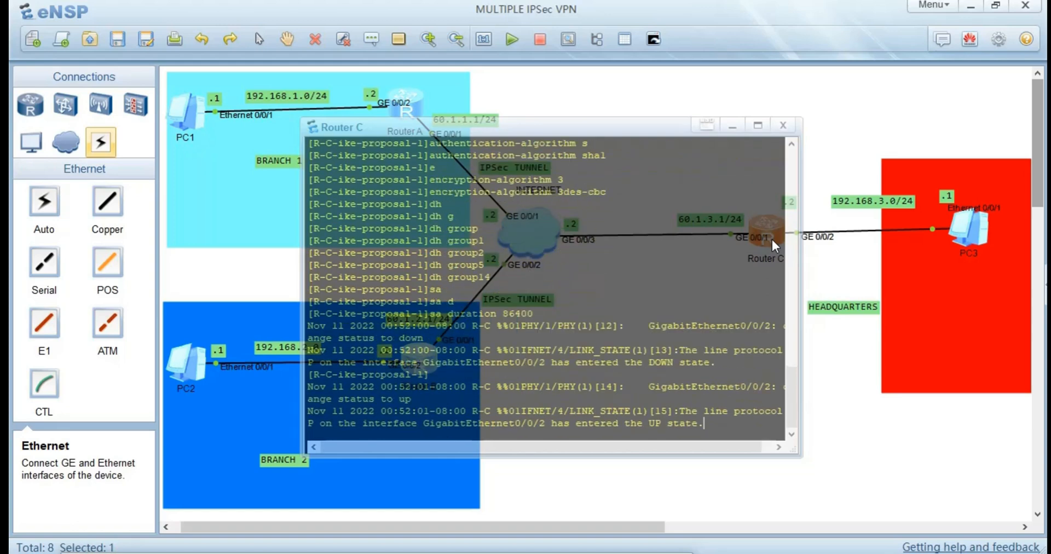
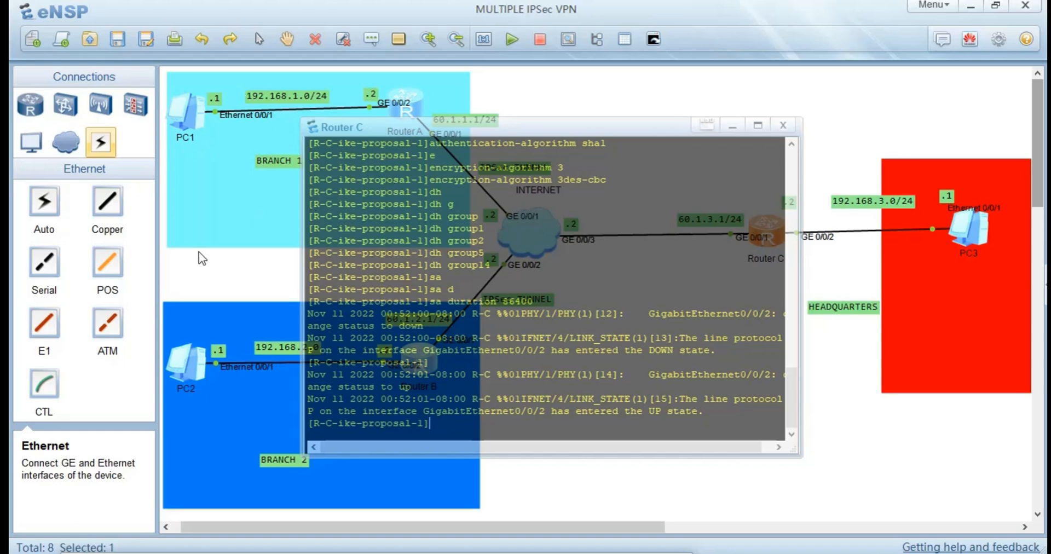
Open Router A's console and return from IKE proposal 1 to the system view.
key(super)
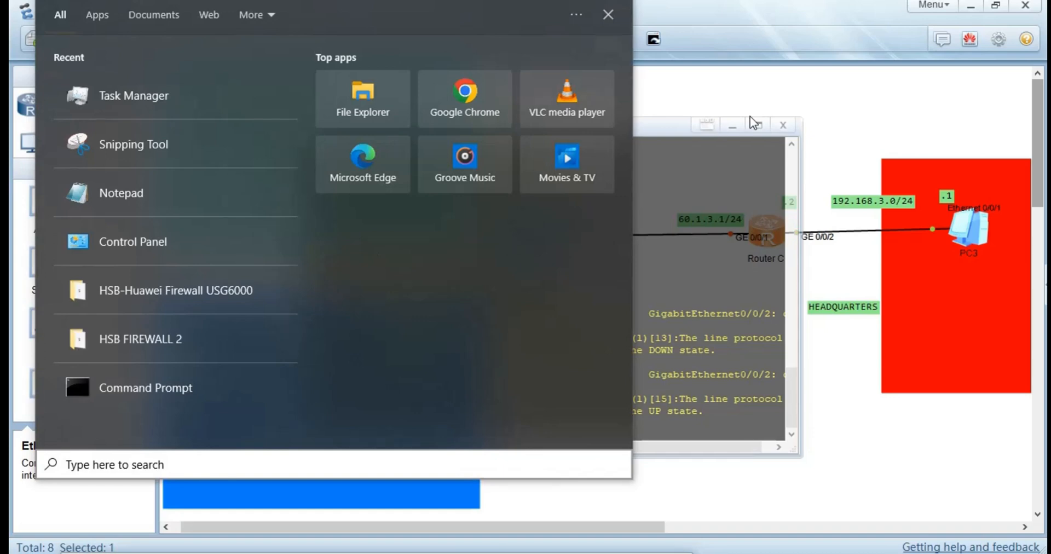
click(618, 127)
double_click(405, 105)
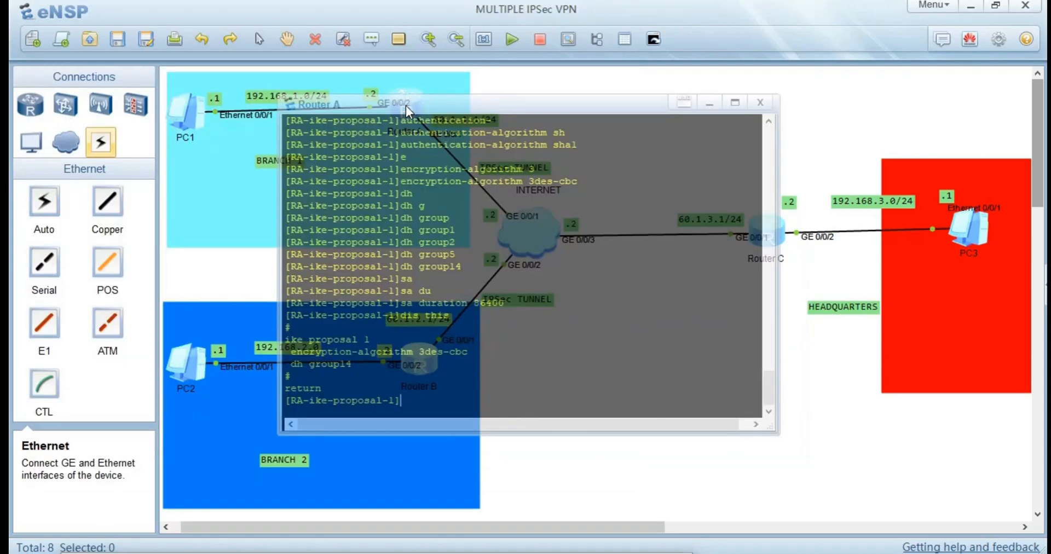
text(qu)
key(Return)
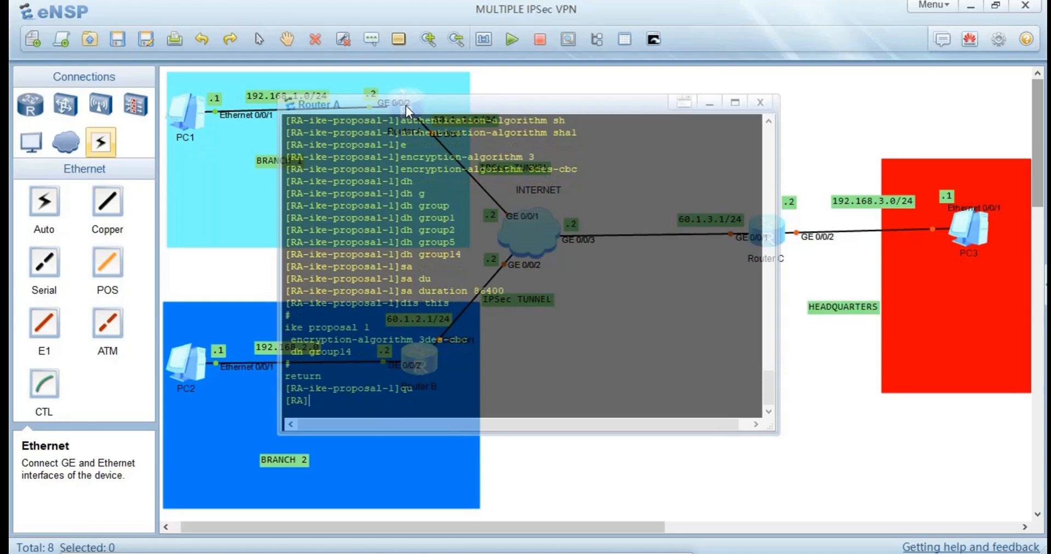
Create an IKE peer named P2 on Router A using IKE version v1.
text(ik)
key(Tab)
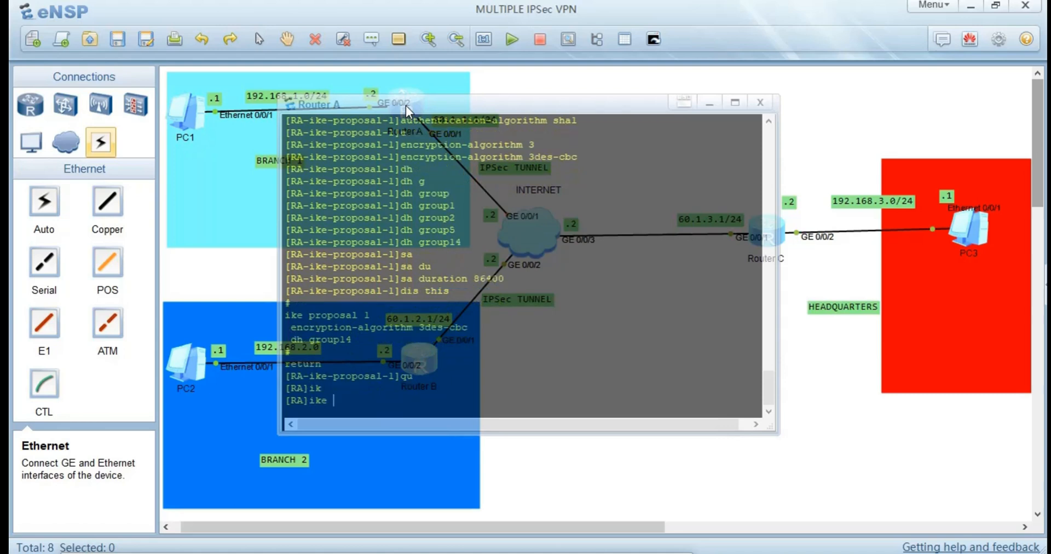
text(pe)
key(Tab)
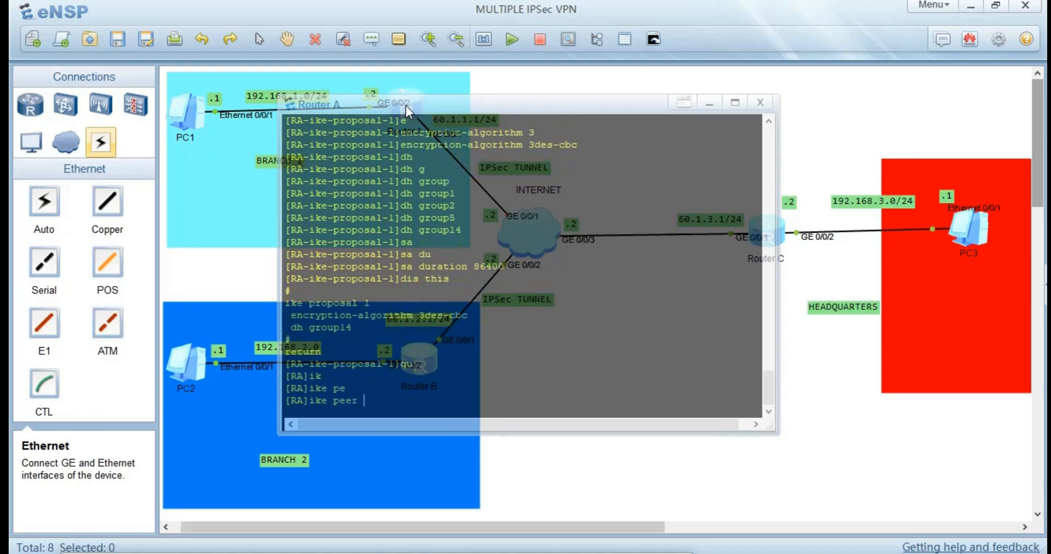
text(?)
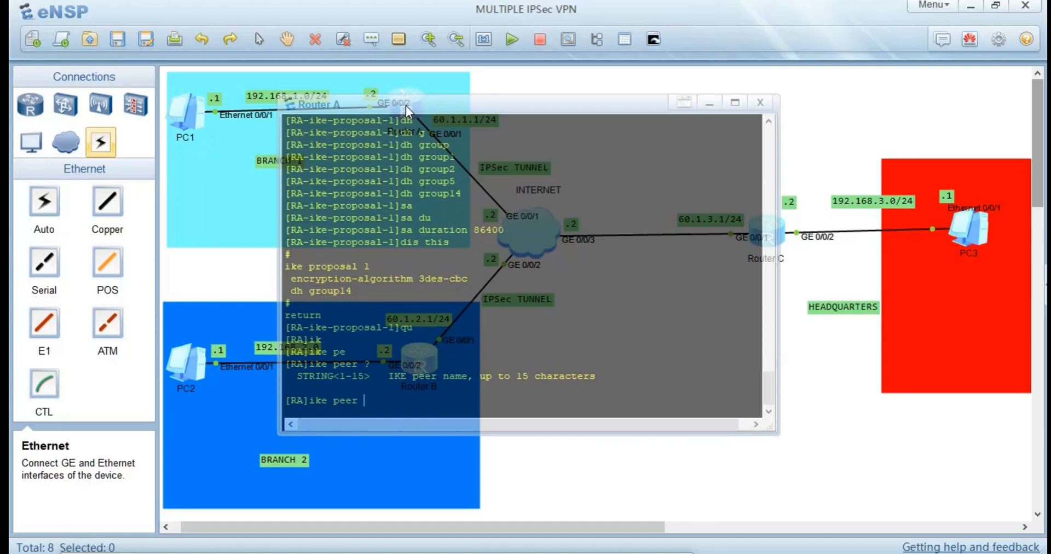
text(1)
key(BackSpace)
text(v)
key(Tab)
key(Tab)
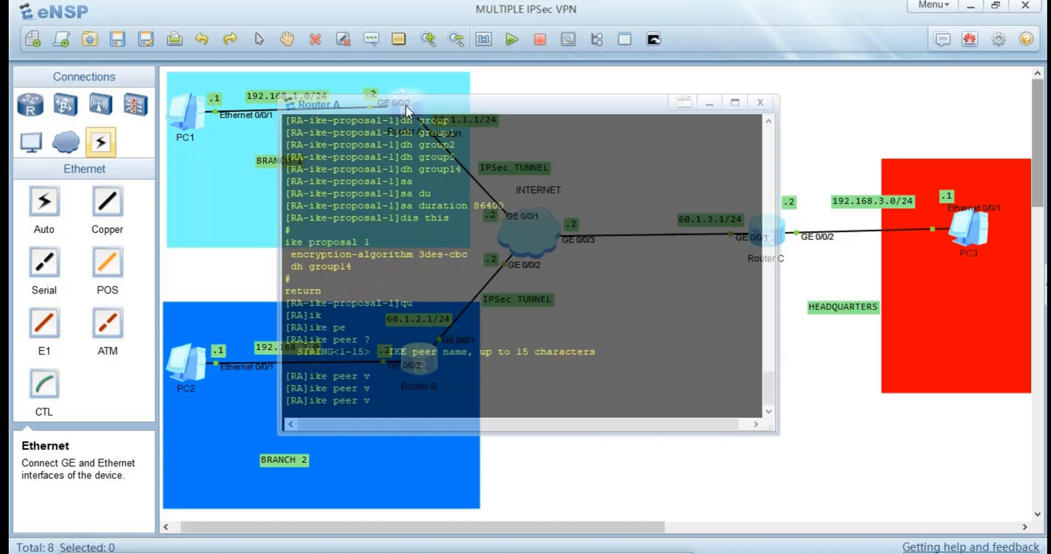
key(BackSpace)
text(e)
text(l)
key(BackSpace)
key(BackSpace)
text(P2 v)
key(Tab)
text(1)
key(Return)
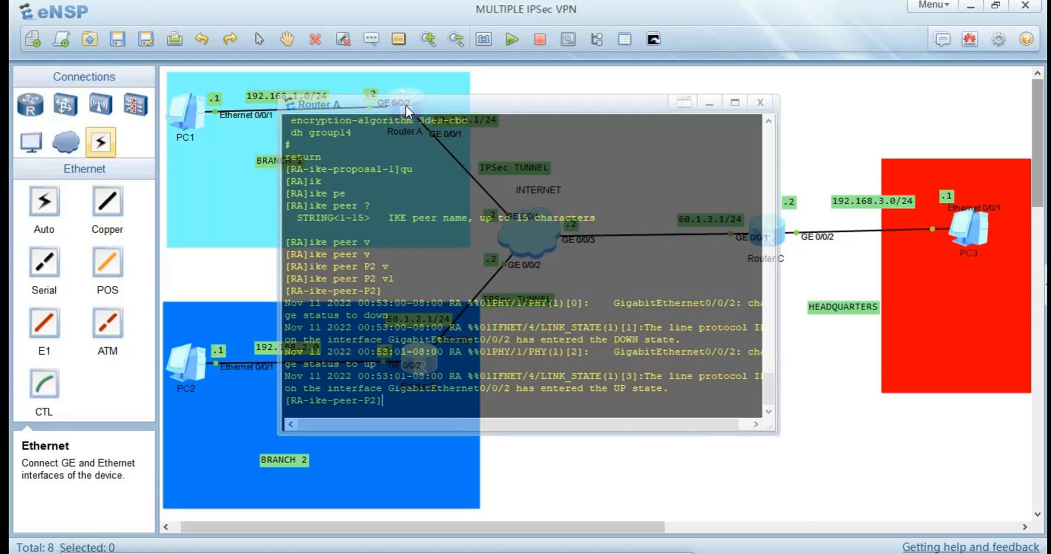
Set the pre-shared key of Router A's IKE peer P2 in cipher form.
text(s)
key(BackSpace)
text(o)
key(BackSpace)
text(p)
key(Tab)
key(Tab)
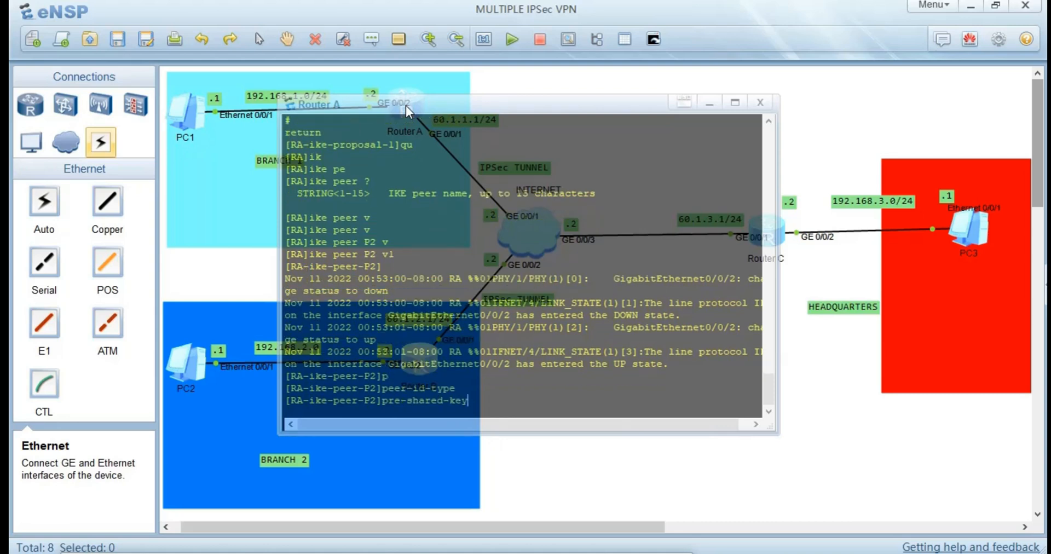
text(c)
key(Tab)
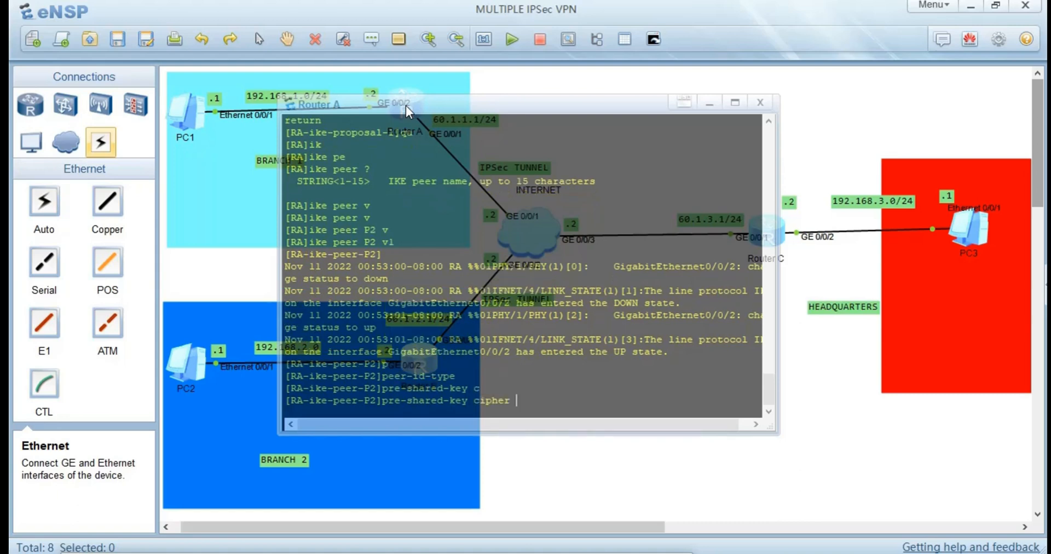
text(huawei@123)
key(Return)
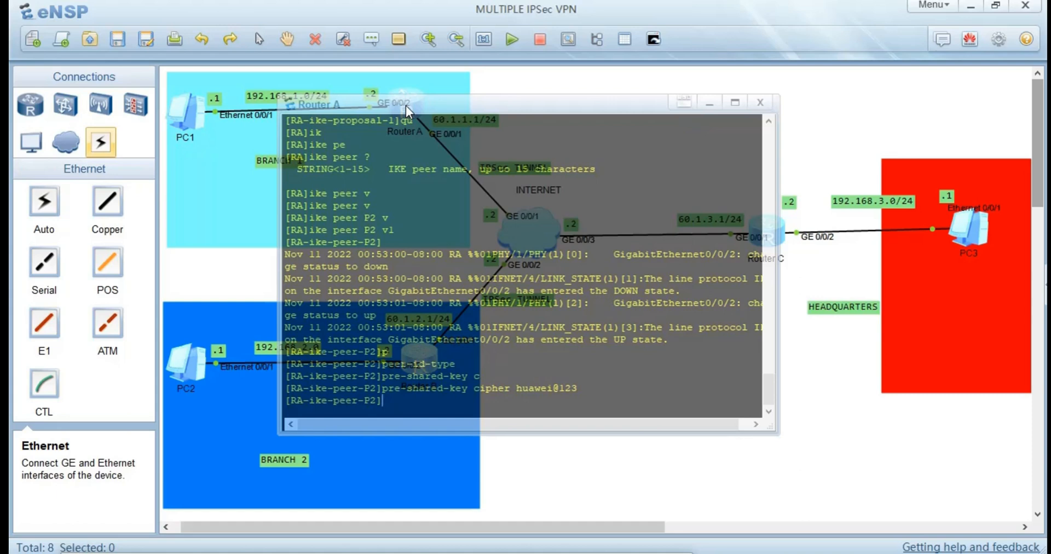
Set the remote address of Router A's IKE peer P2 to 60.1.3.1.
text(re)
key(Tab)
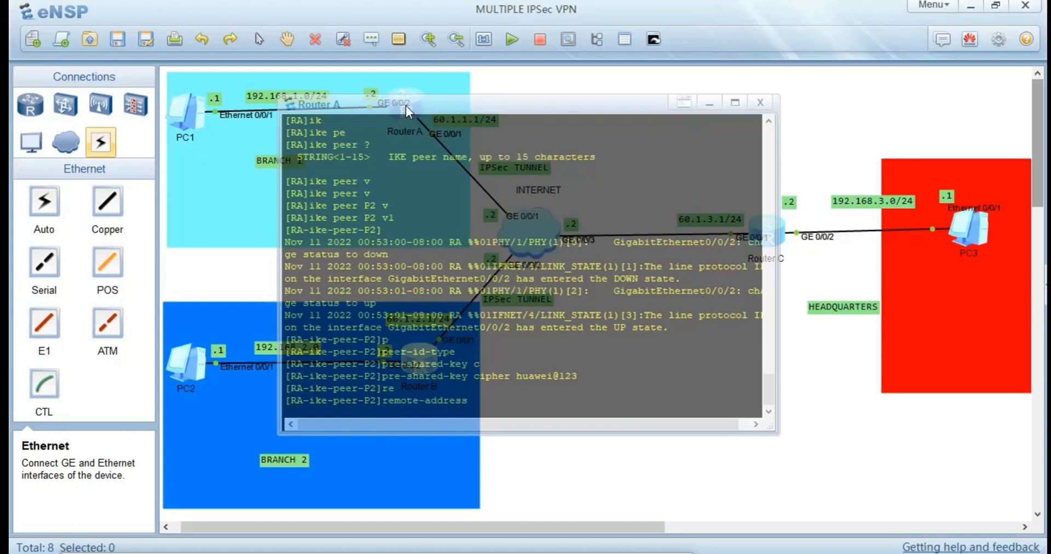
text(60.1.3.1)
key(Return)
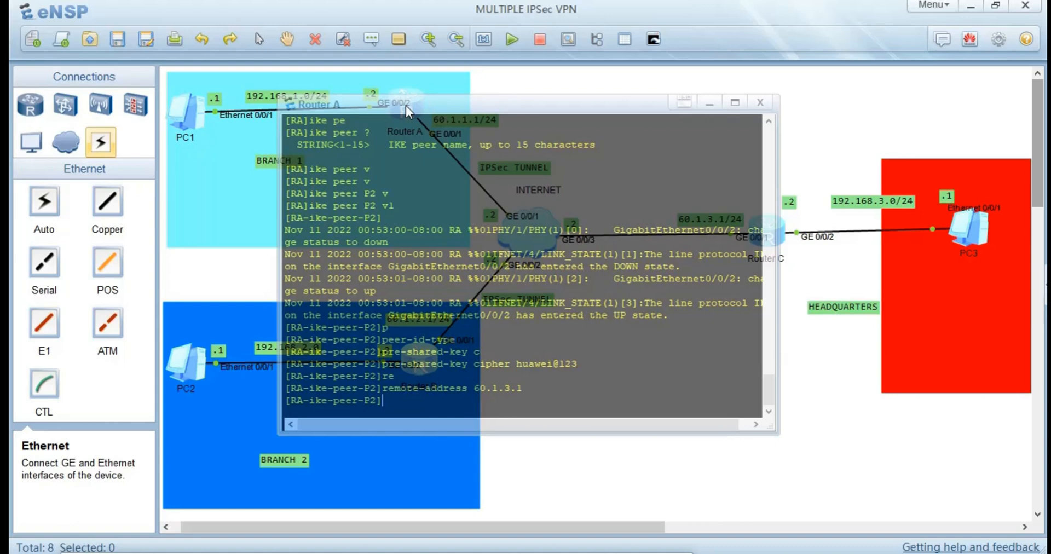
text(p)
key(Tab)
key(Tab)
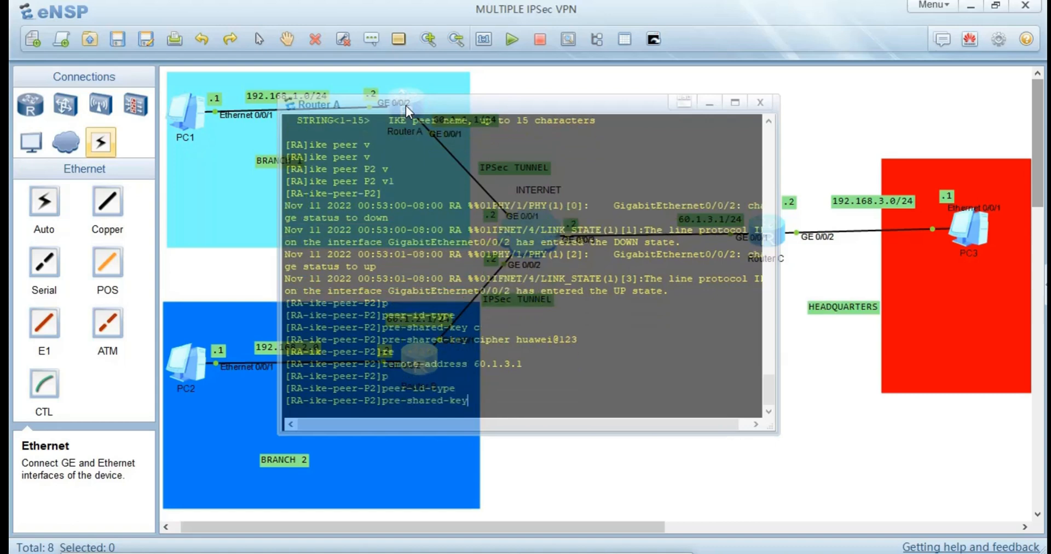
key(Tab)
key(BackSpace)
key(BackSpace)
key(BackSpace)
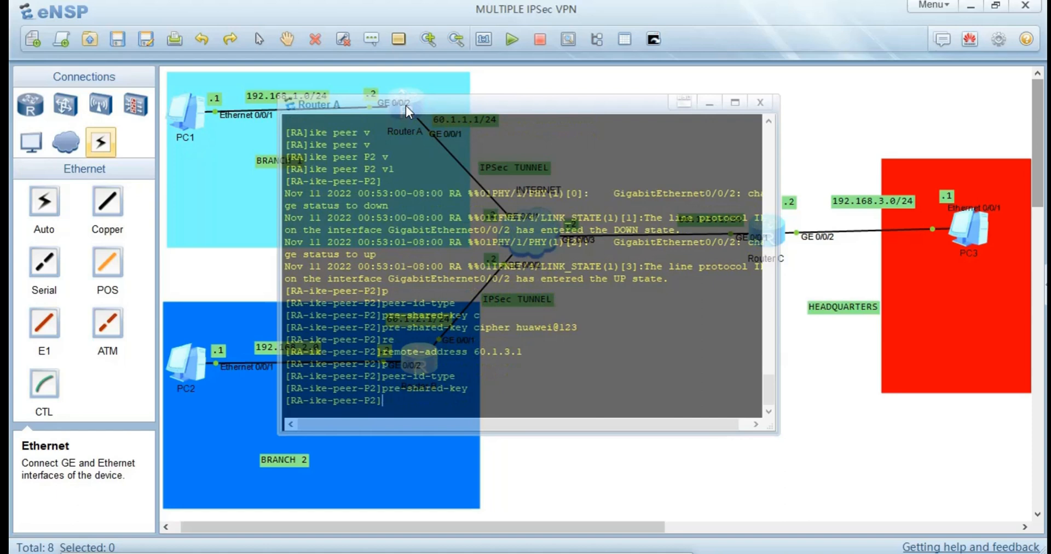
Bind IKE proposal 1 to Router A's IKE peer P2.
text(ik)
key(Tab)
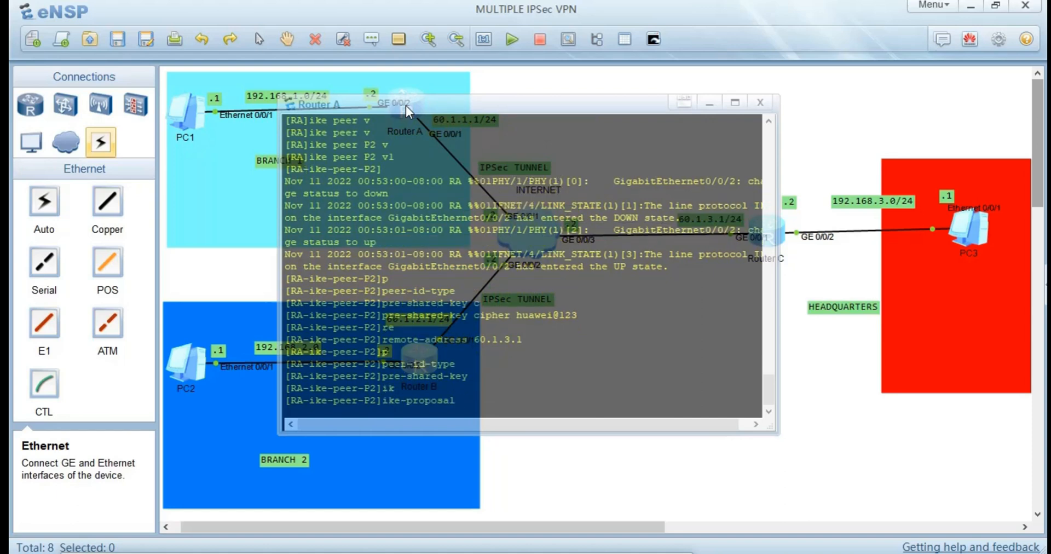
text(1)
key(Return)
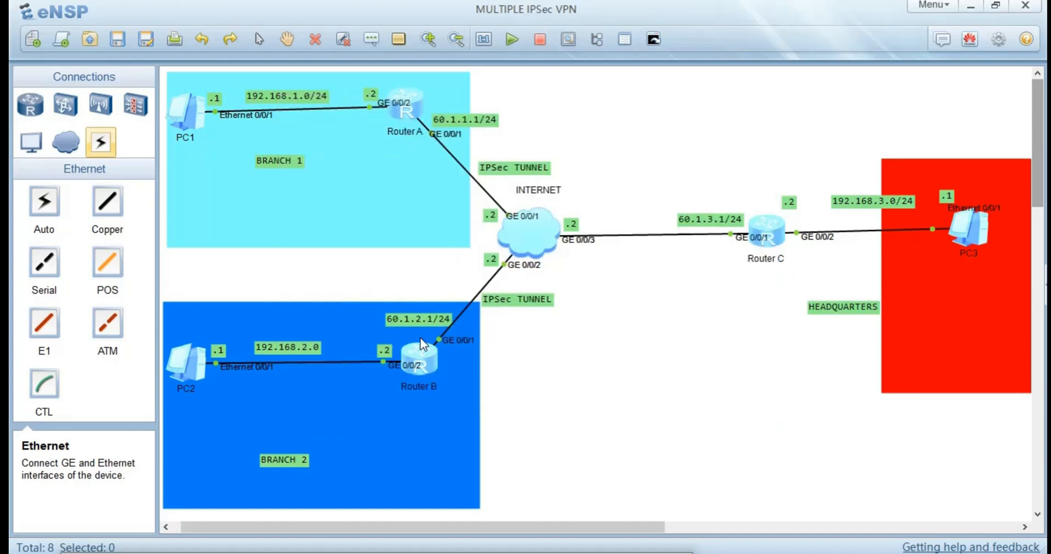
Open Router B's console and return from IKE proposal 1 to the system view.
double_click(417, 352)
text(qu)
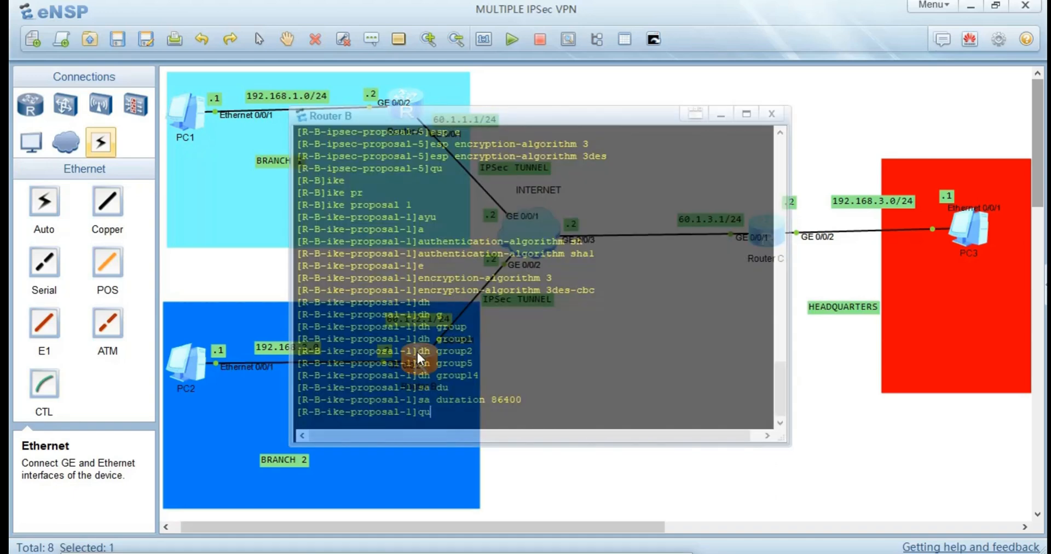
key(Return)
Create an IKE peer on Router B with the name P2, matching Router A's peer, and IKE version v1.
text(ik)
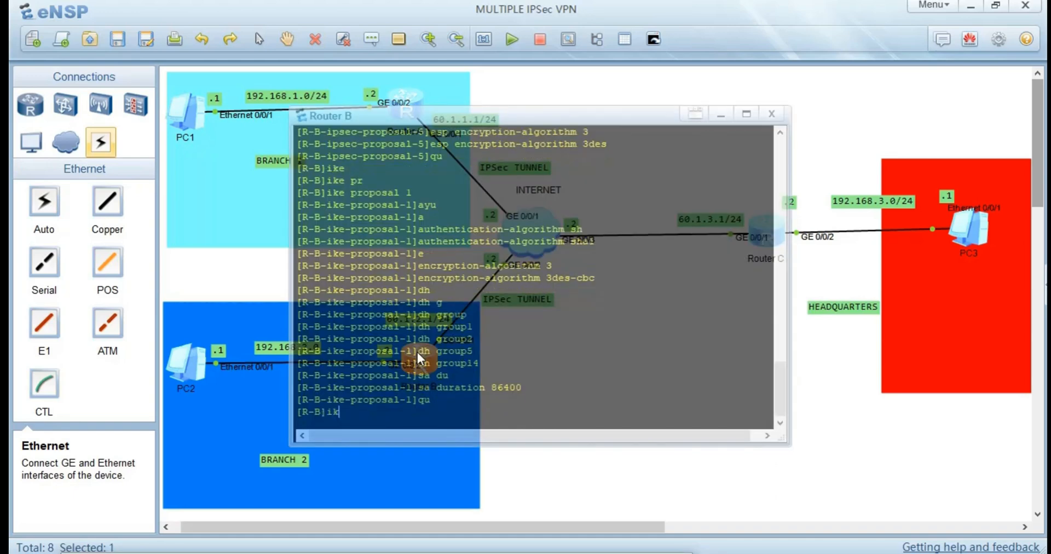
text(e pe)
key(Tab)
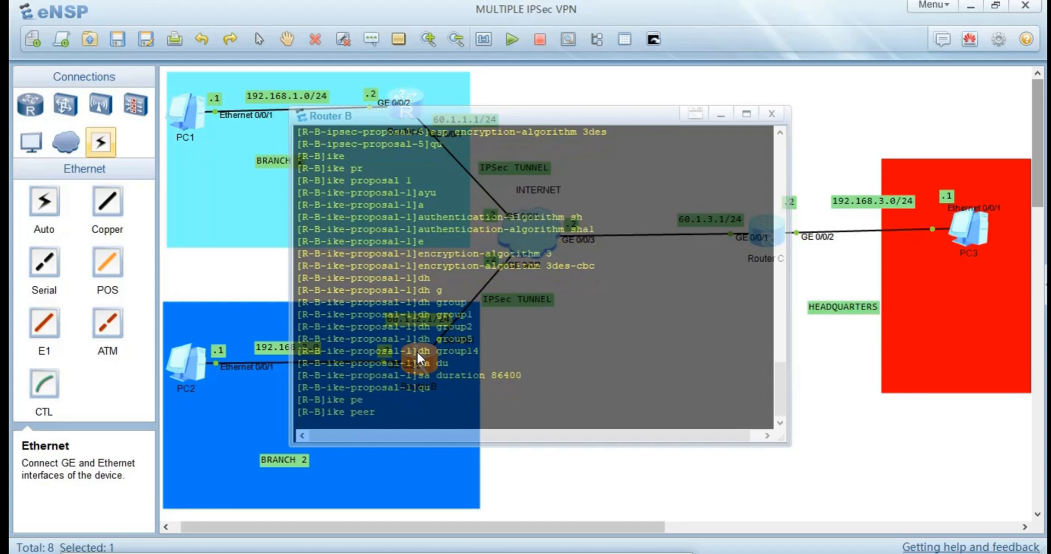
text(p)
click(196, 253)
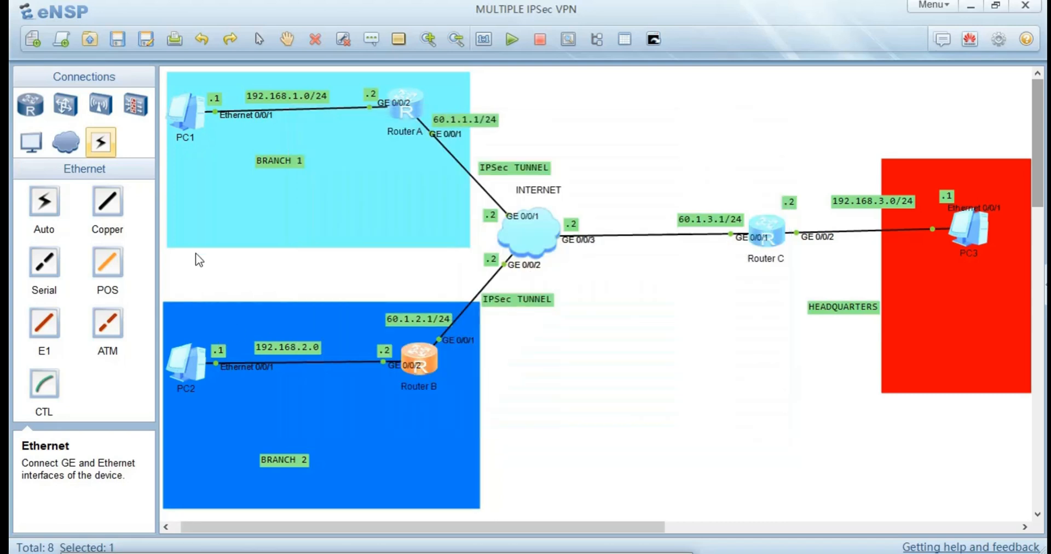
double_click(403, 95)
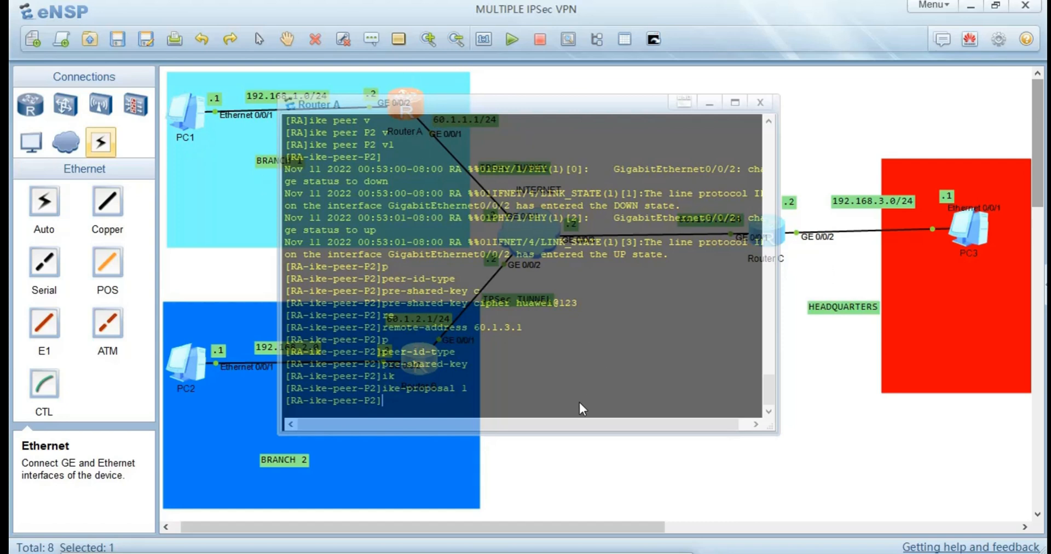
click(535, 443)
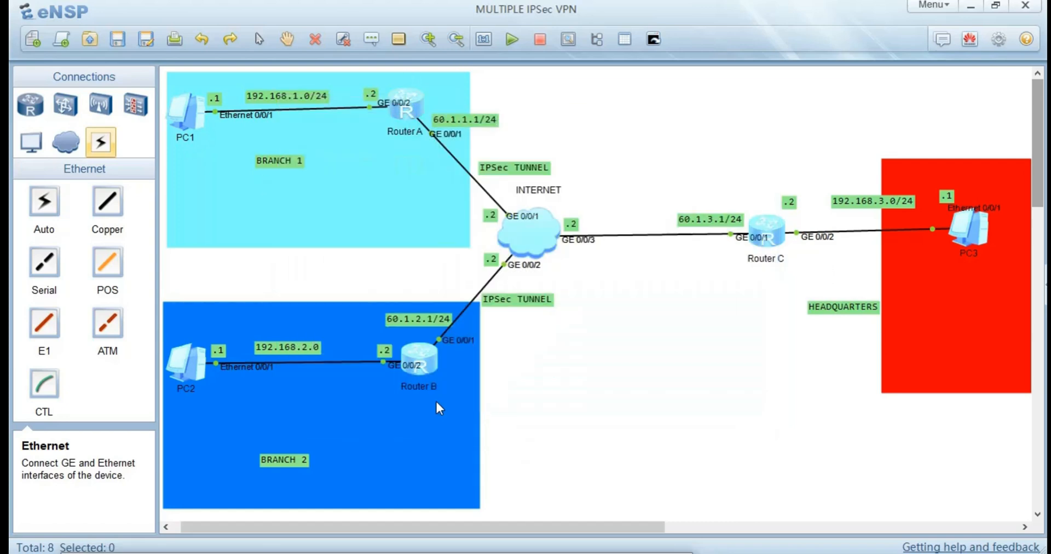
double_click(423, 366)
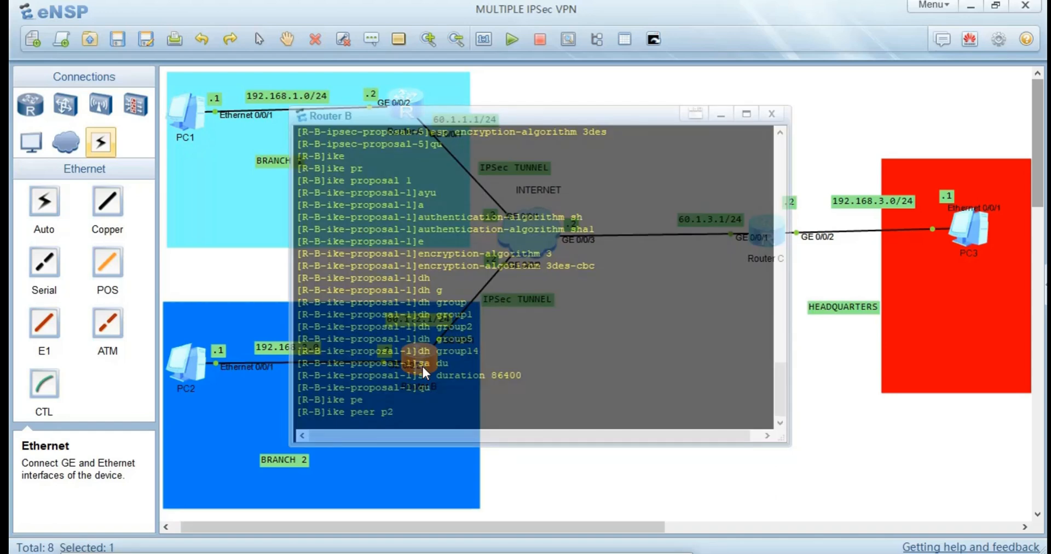
key(BackSpace)
text(P2 v)
key(Tab)
key(Return)
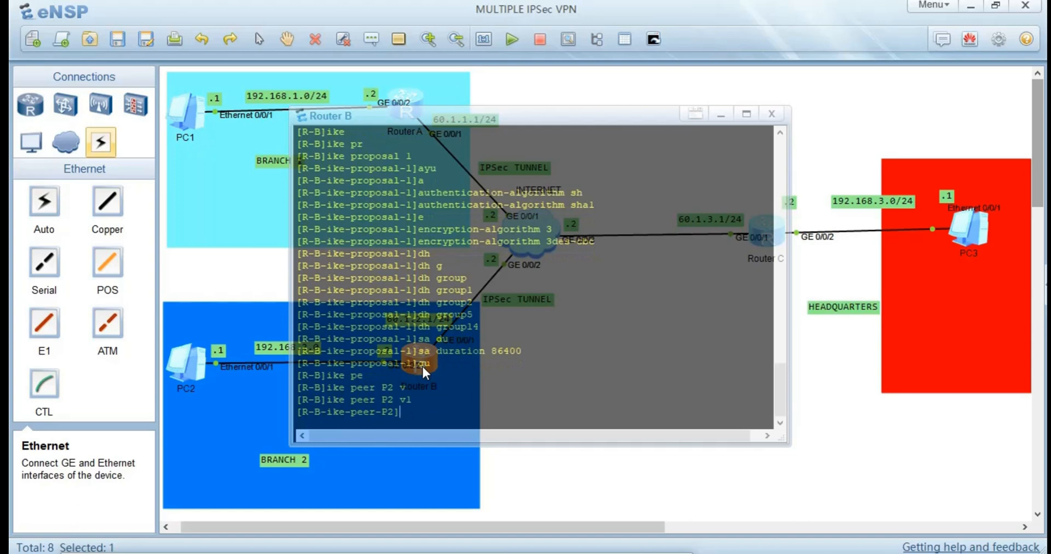
Set the pre-shared key of Router B's IKE peer P2 in cipher form.
text(pr)
key(Tab)
text(ci)
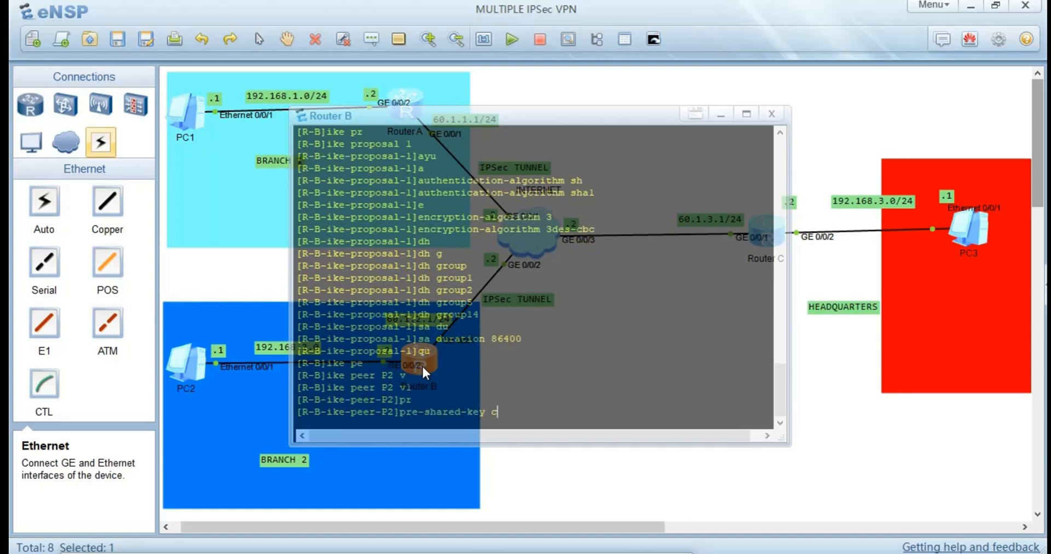
key(Tab)
text(huawei)
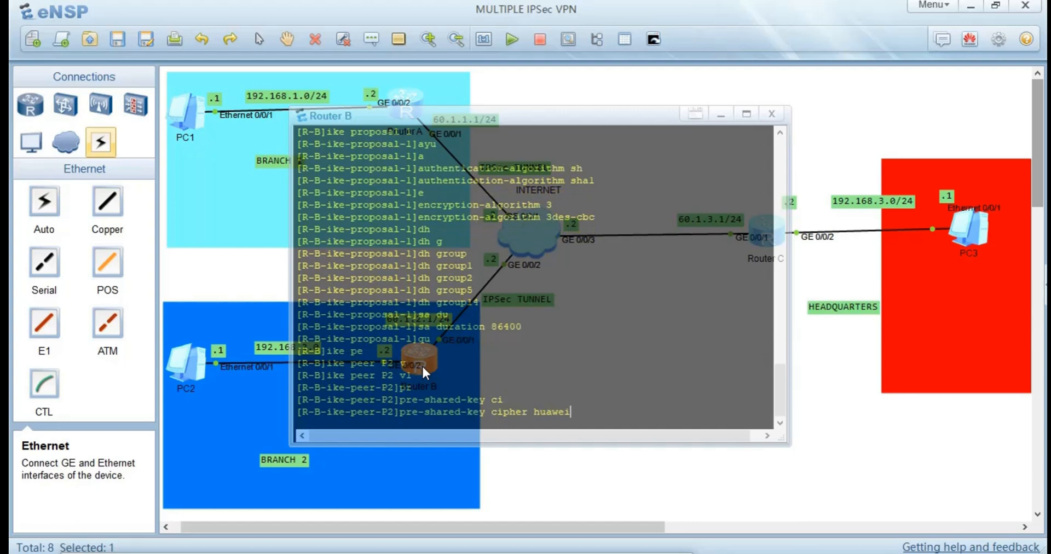
text(@123)
key(Return)
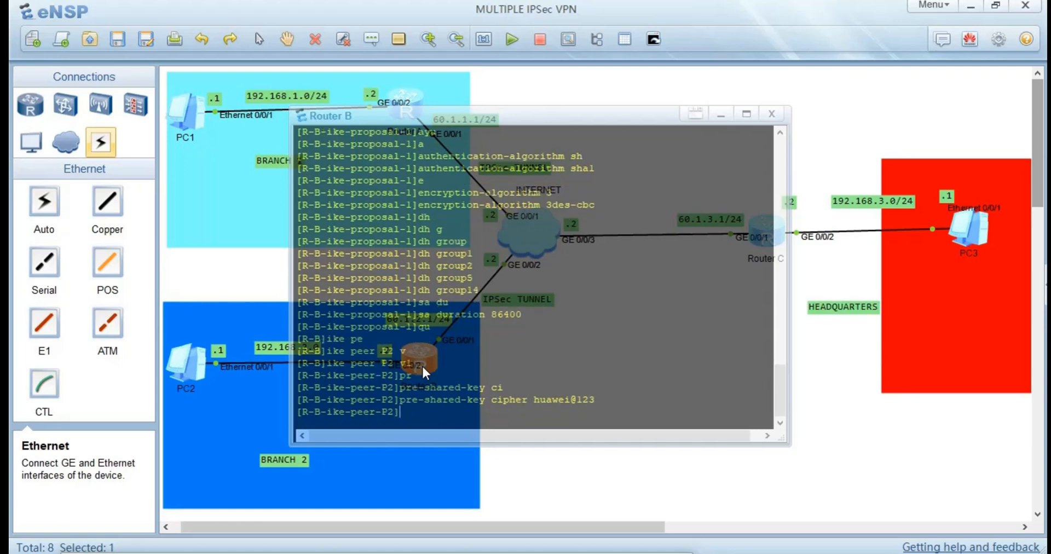
Set the remote address of Router B's IKE peer P2 to 60.1.3.1.
text(re)
key(Tab)
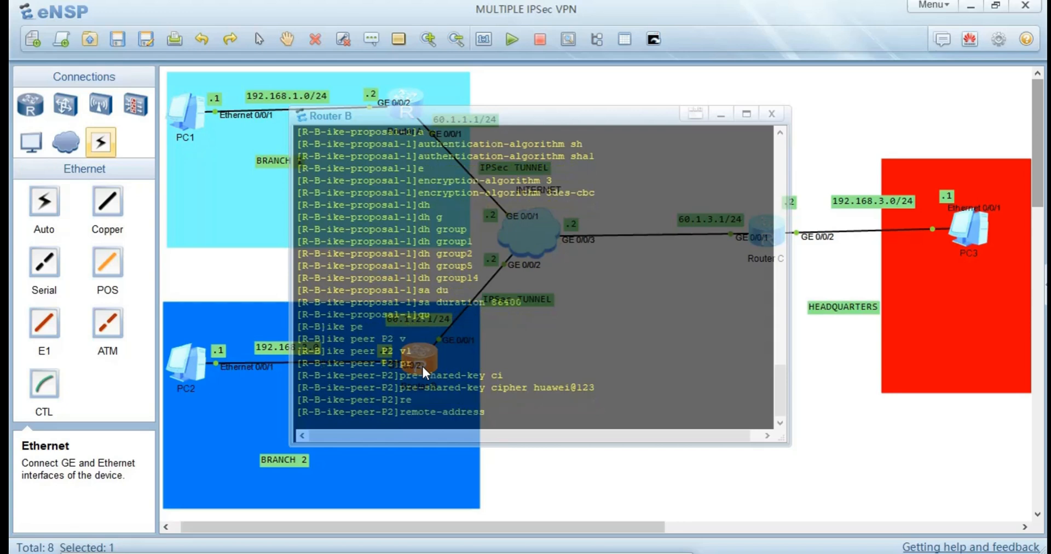
text(60.1.3.1)
key(Return)
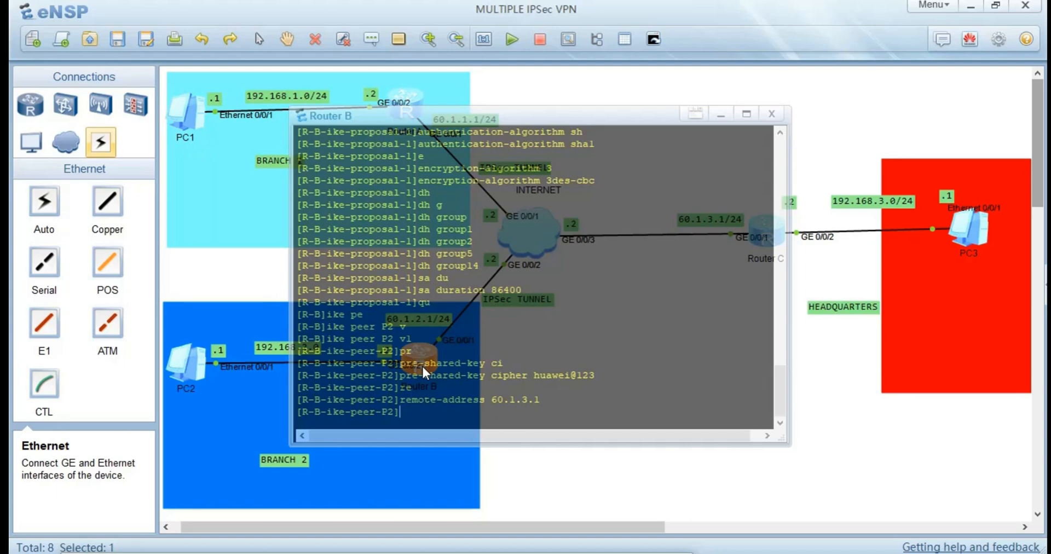
Bind IKE proposal 1 to Router B's IKE peer P2.
text(ike)
key(Tab)
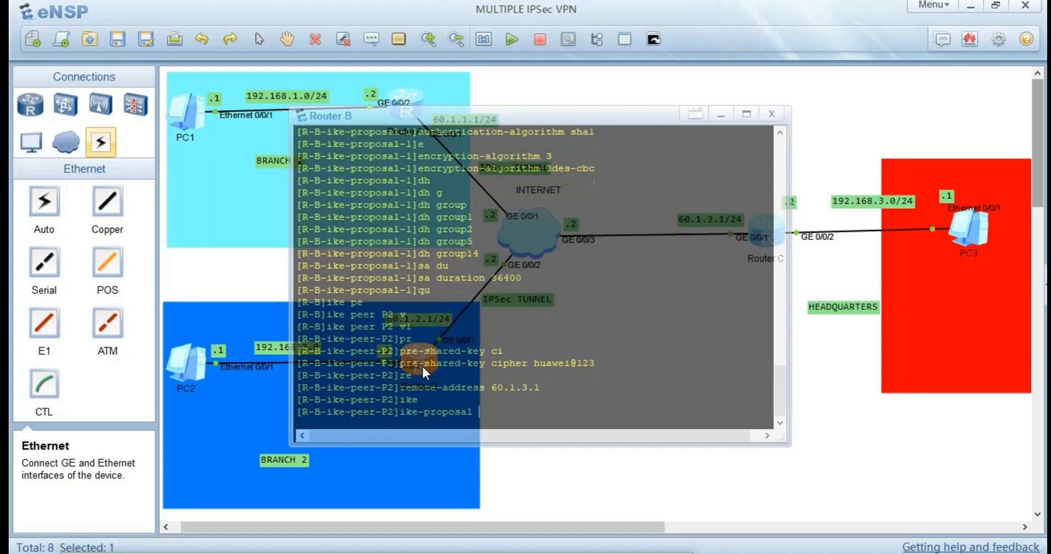
text(1)
key(Return)
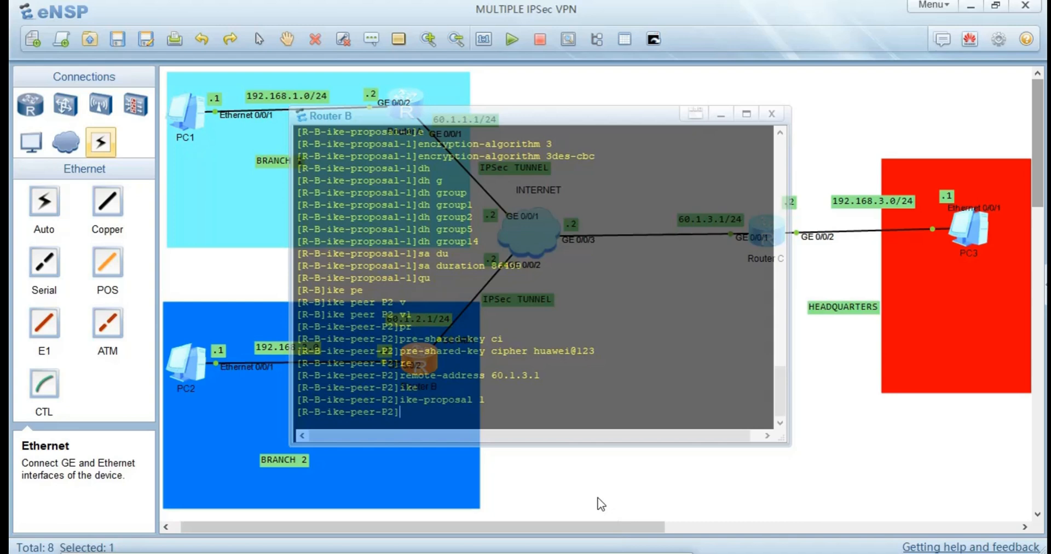
Open Router C's console and leave its IKE proposal view for the system view.
click(821, 441)
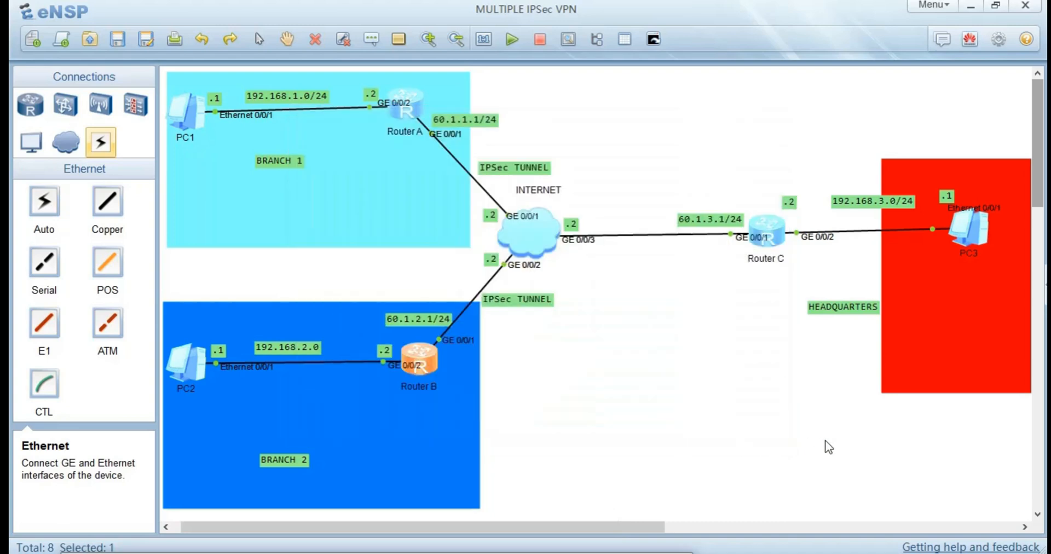
double_click(769, 240)
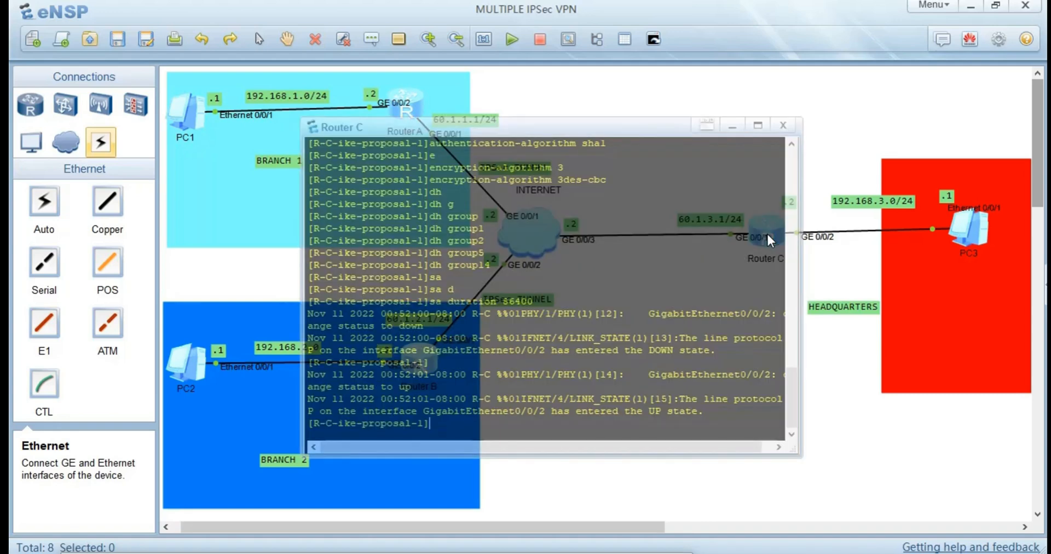
key(Return)
key(Return)
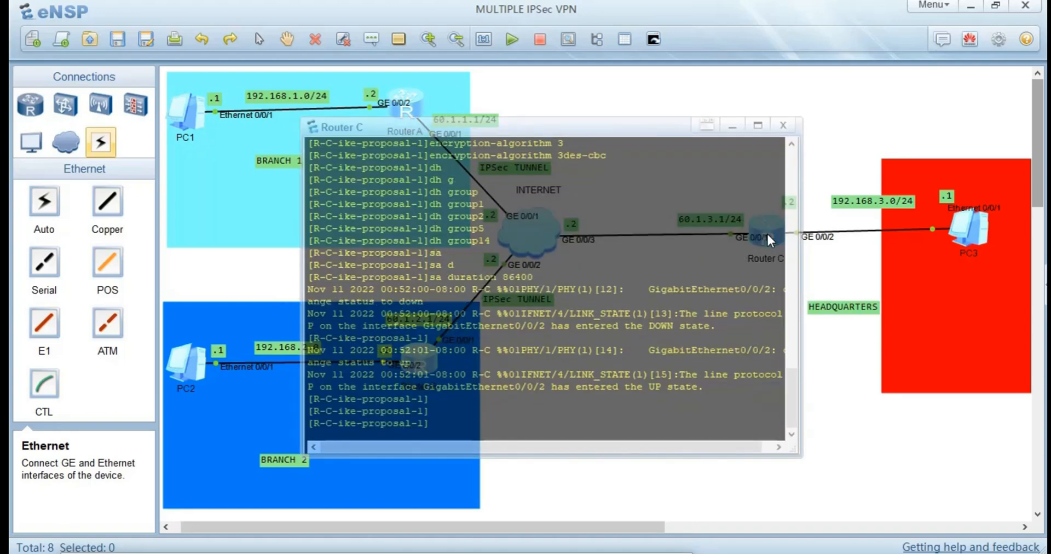
text(qu)
key(Return)
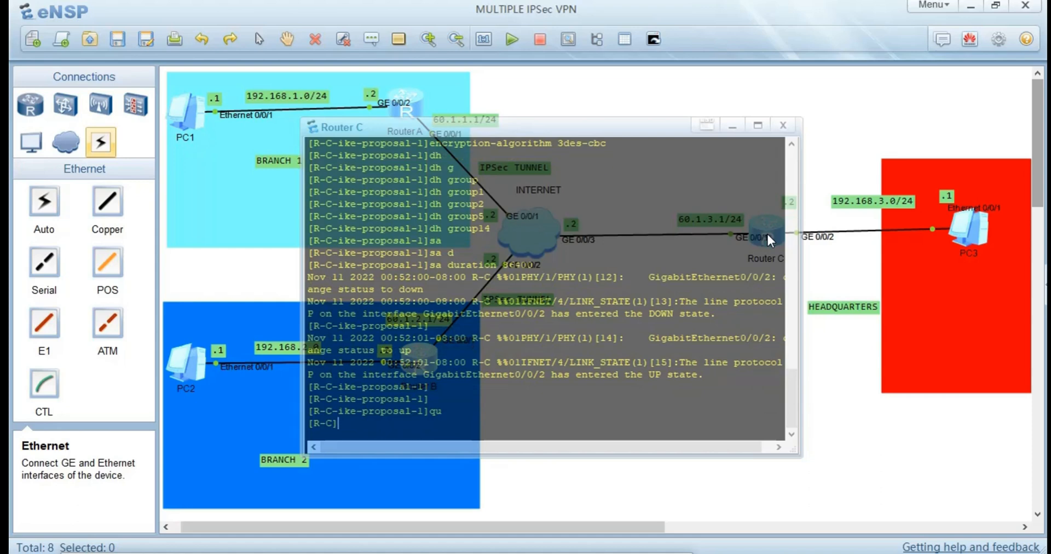
Create an IKE peer on Router C with the name P2 and IKE version v1.
text(ike)
key(Tab)
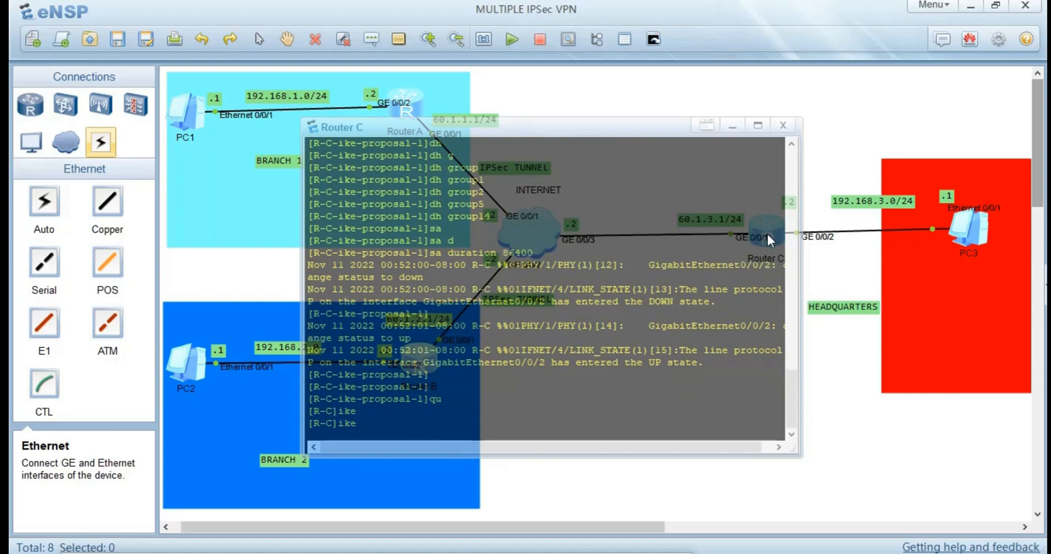
text(pe)
key(Tab)
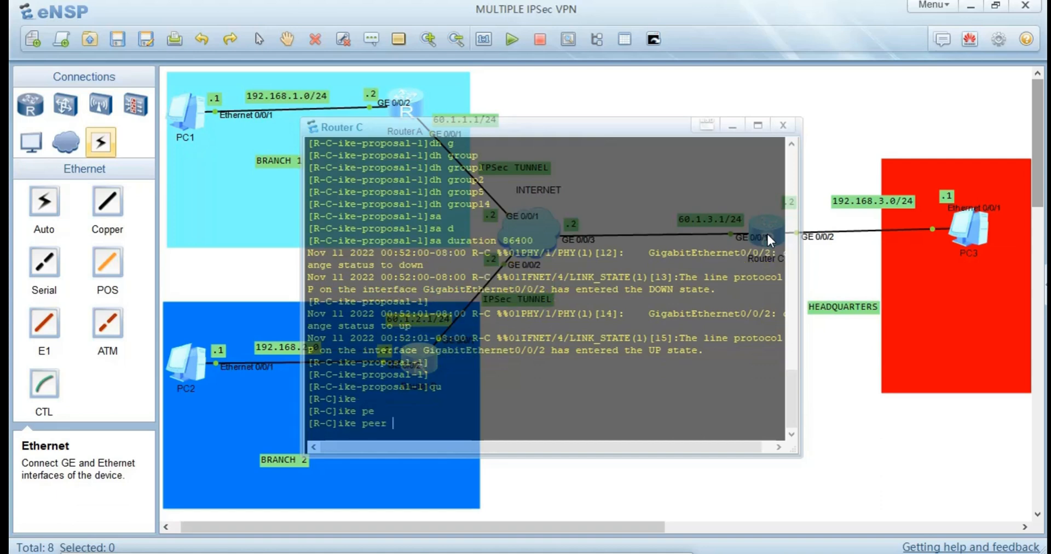
text(P2 v)
key(Tab)
text(1)
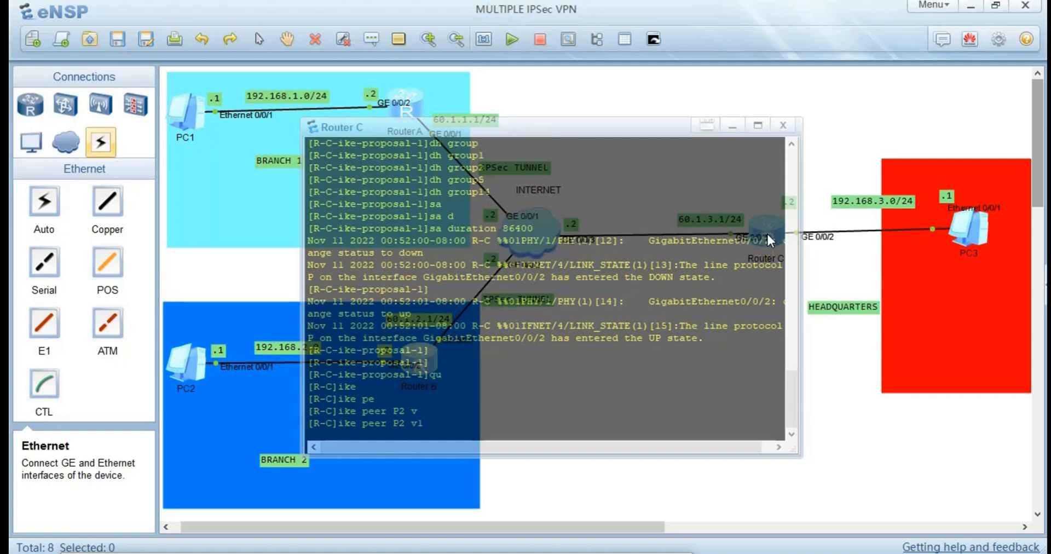
key(Return)
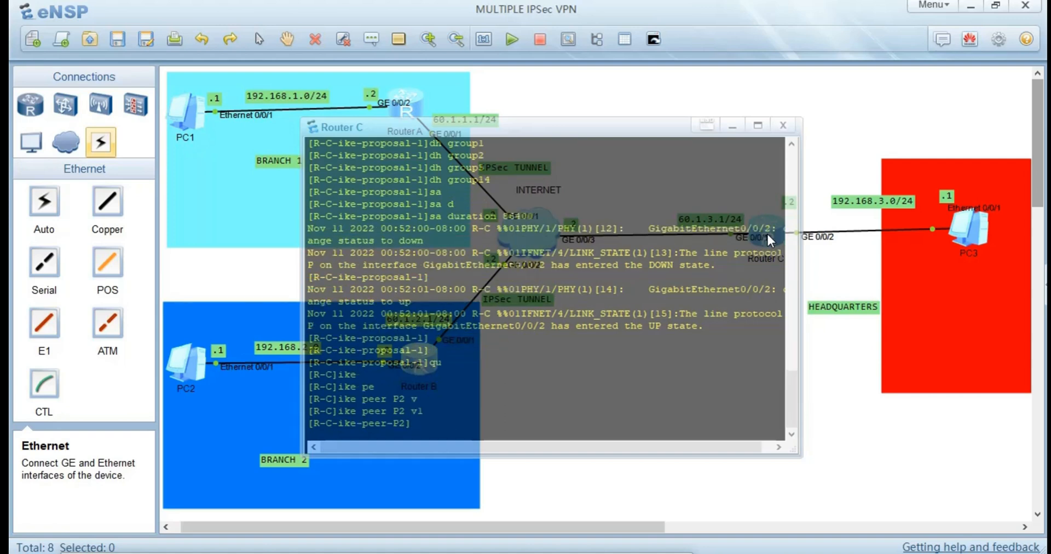
Set the pre-shared key of Router C's IKE peer P2 in cipher form.
text(pre-shared-key)
key(Tab)
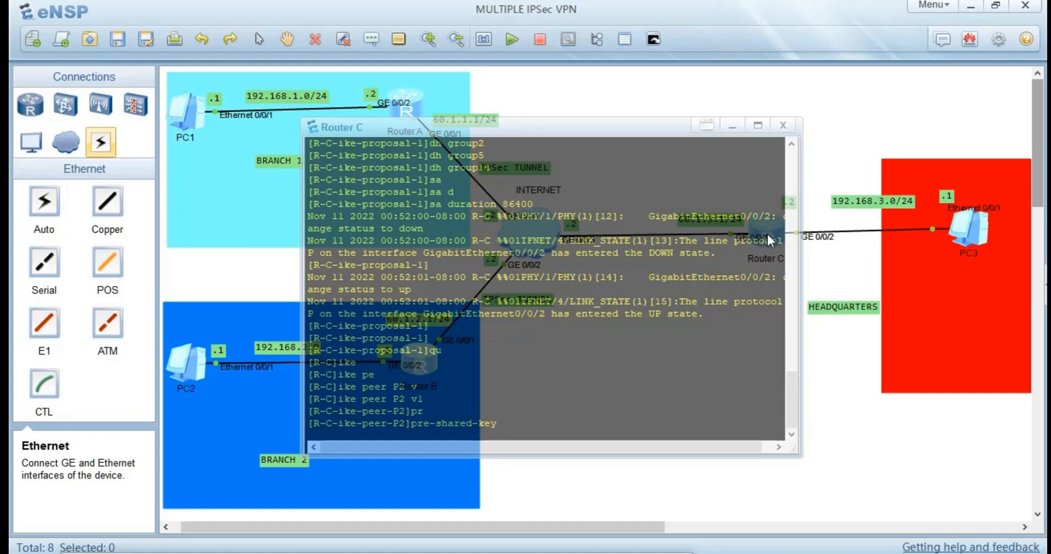
text(s)
key(BackSpace)
text(ci)
key(Tab)
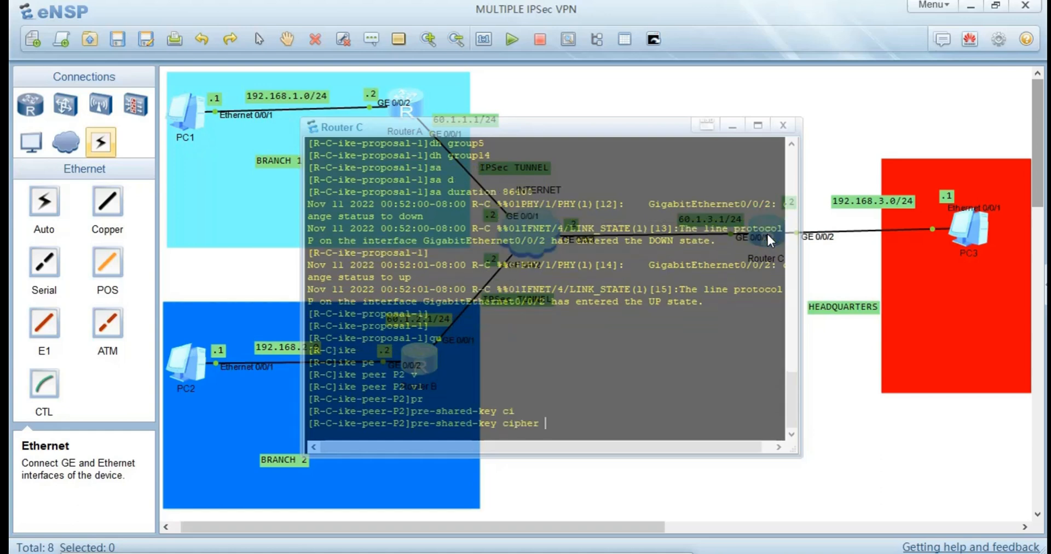
text(huawei@123)
key(Return)
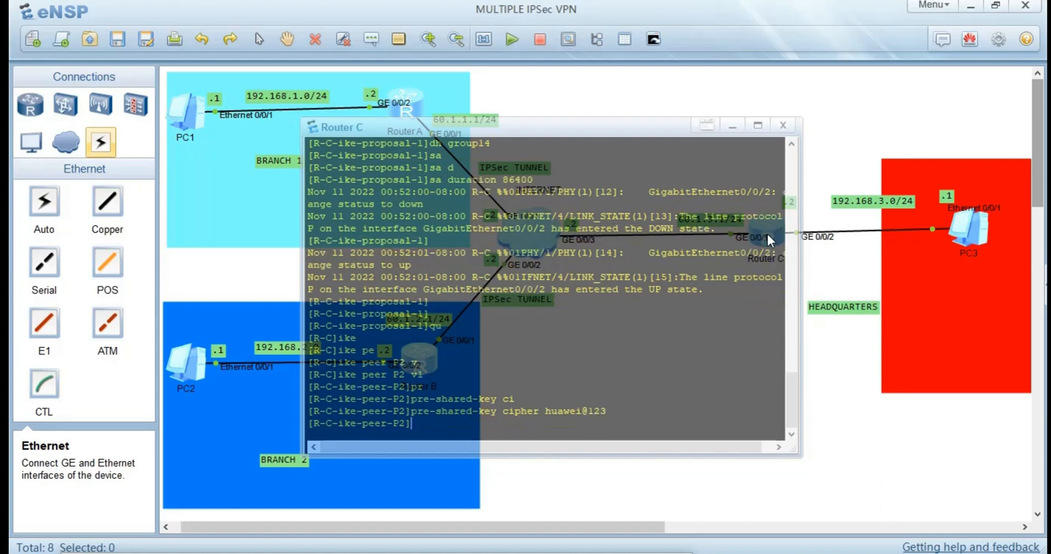
text(lo)
key(Tab)
key(BackSpace)
key(BackSpace)
key(BackSpace)
key(BackSpace)
key(BackSpace)
key(BackSpace)
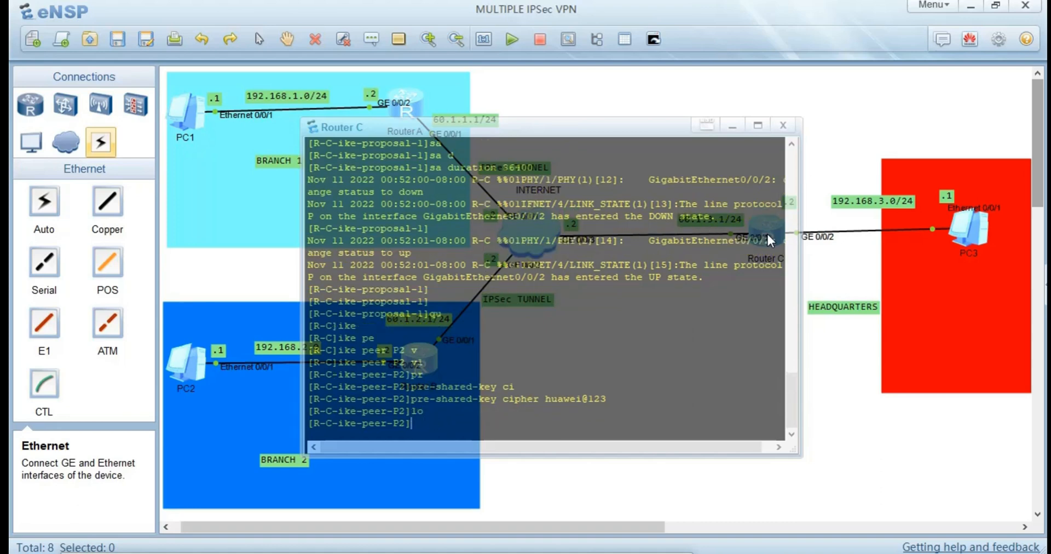
Set the remote address of Router C's IKE peer P2 to 60.1.1.1.
text(rem)
key(Tab)
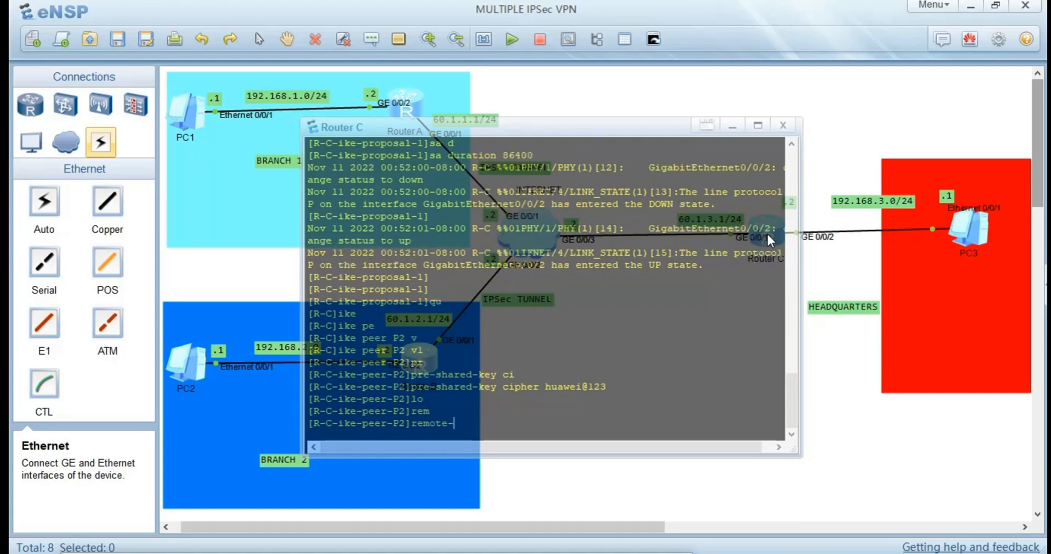
key(Tab)
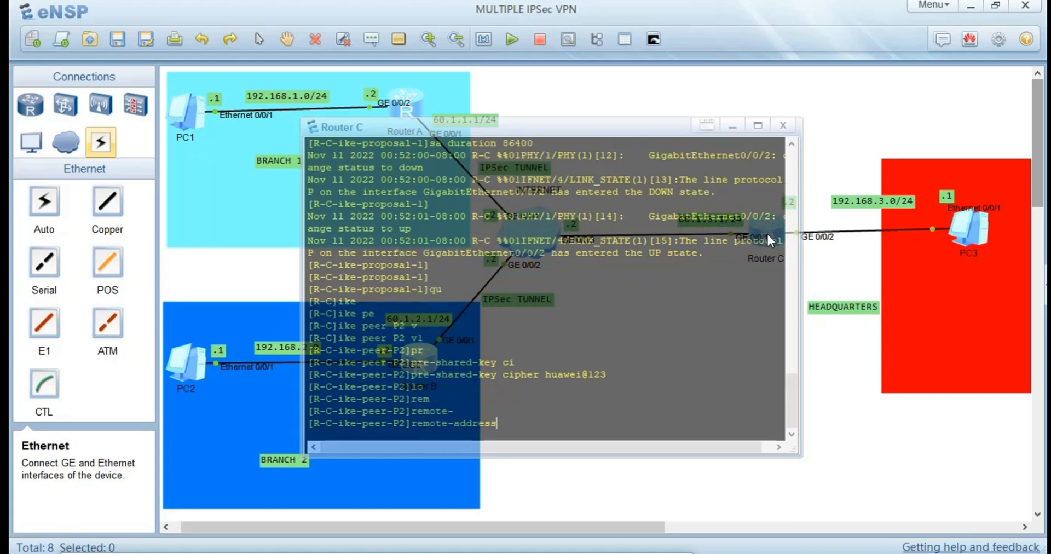
text(60.1.1.1)
key(Return)
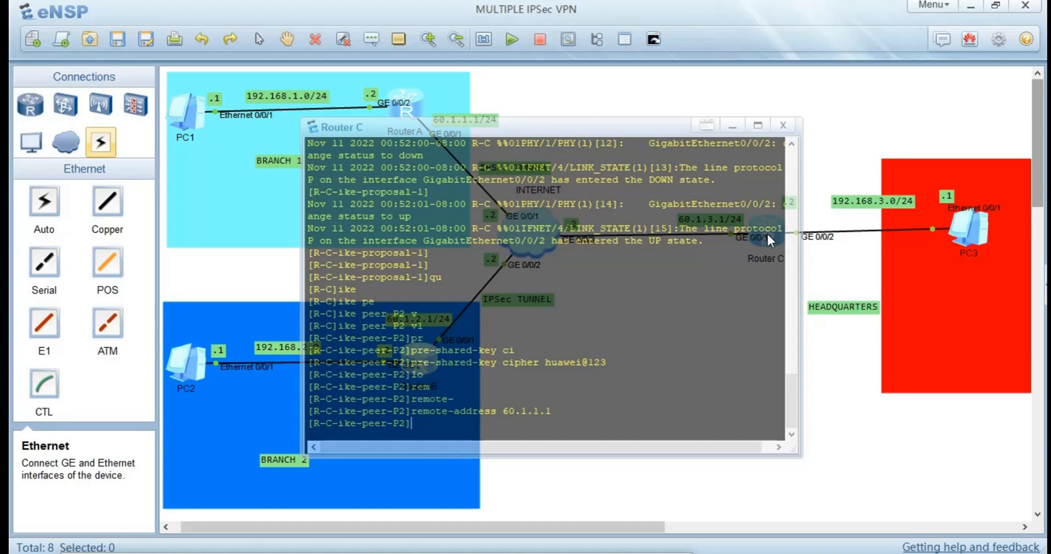
Bind IKE proposal 1 to Router C's IKE peer P2.
text(ike)
key(Tab)
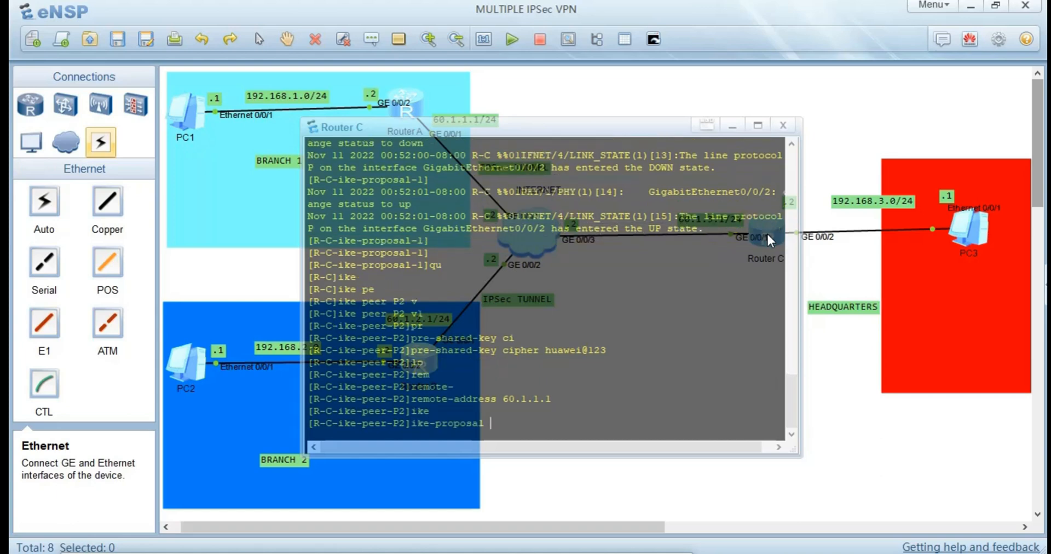
text(1)
key(Return)
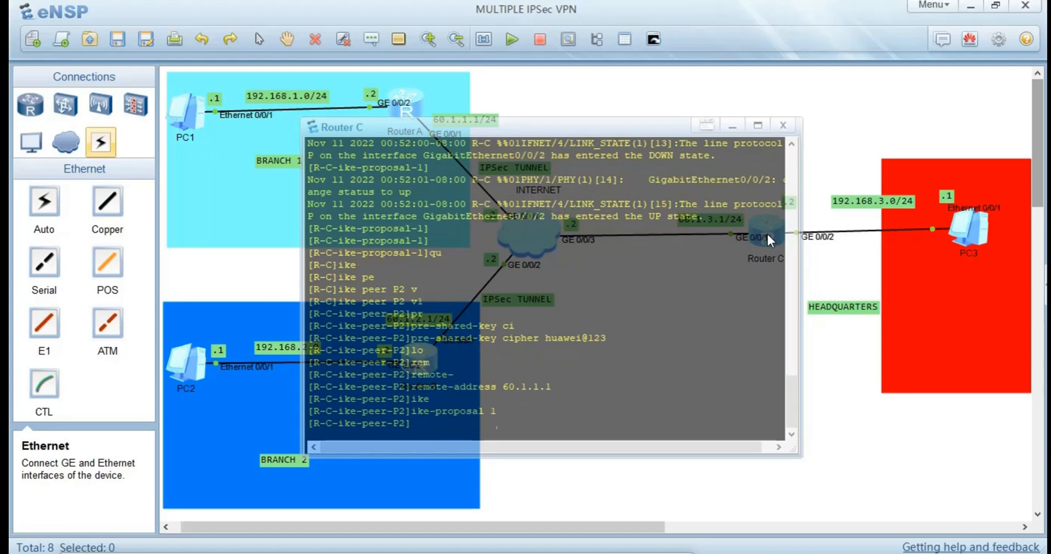
key(Up)
key(Up)
key(Up)
key(Up)
key(BackSpace)
key(BackSpace)
key(BackSpace)
key(BackSpace)
key(BackSpace)
key(BackSpace)
key(BackSpace)
key(BackSpace)
key(BackSpace)
key(BackSpace)
key(BackSpace)
key(BackSpace)
key(BackSpace)
key(BackSpace)
Leave the P2 peer view on Router C and create a second IKE peer named P3 with IKE version v1.
text(qu)
key(Return)
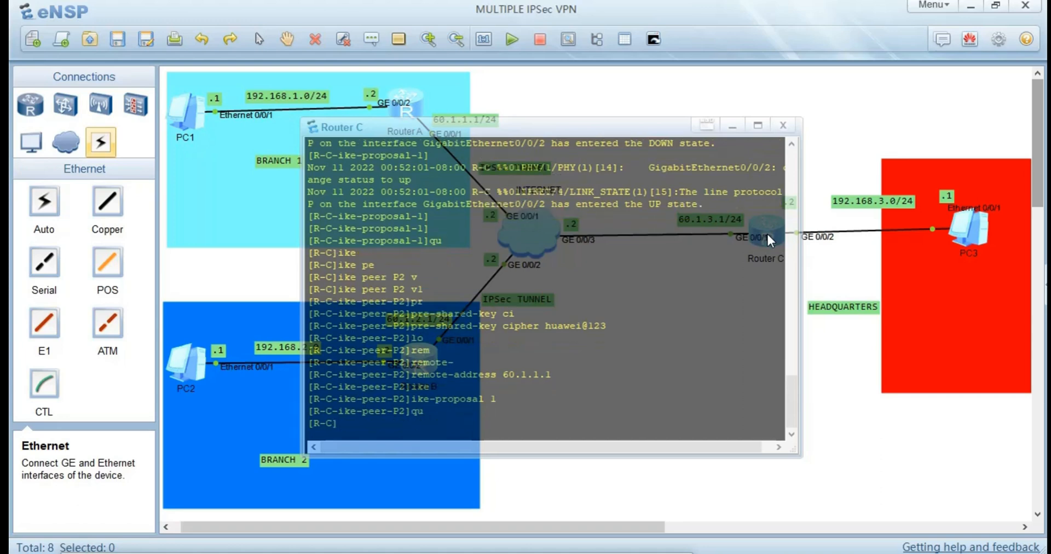
text(ike pe)
key(Tab)
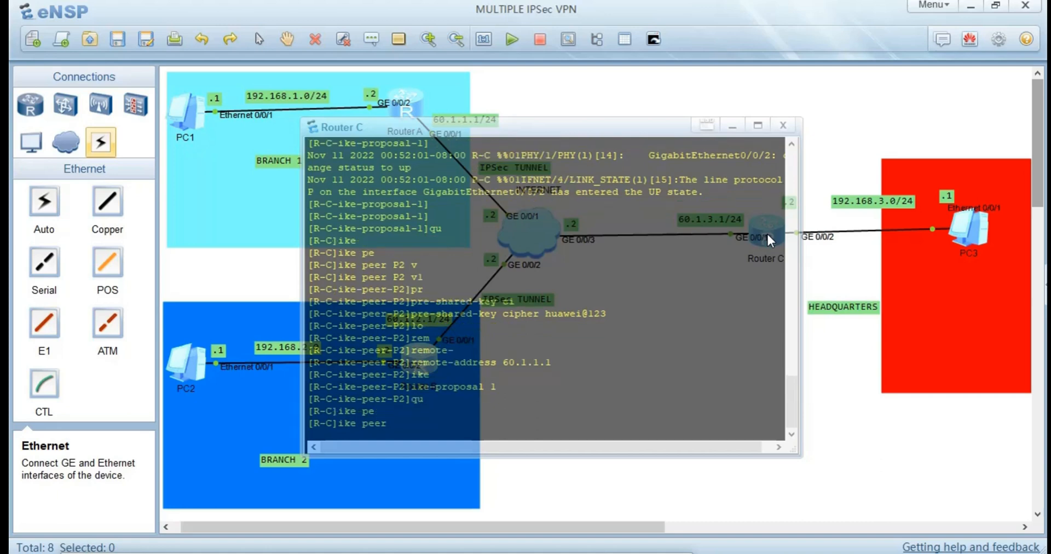
text(P3 v1)
key(Return)
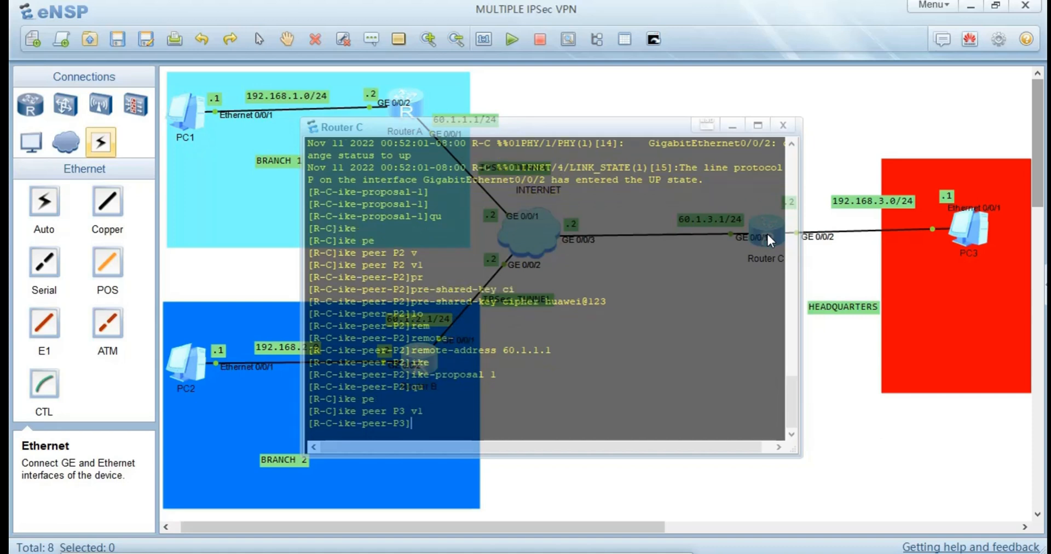
Set the pre-shared key of Router C's IKE peer P3 in cipher form.
text(pr)
key(Tab)
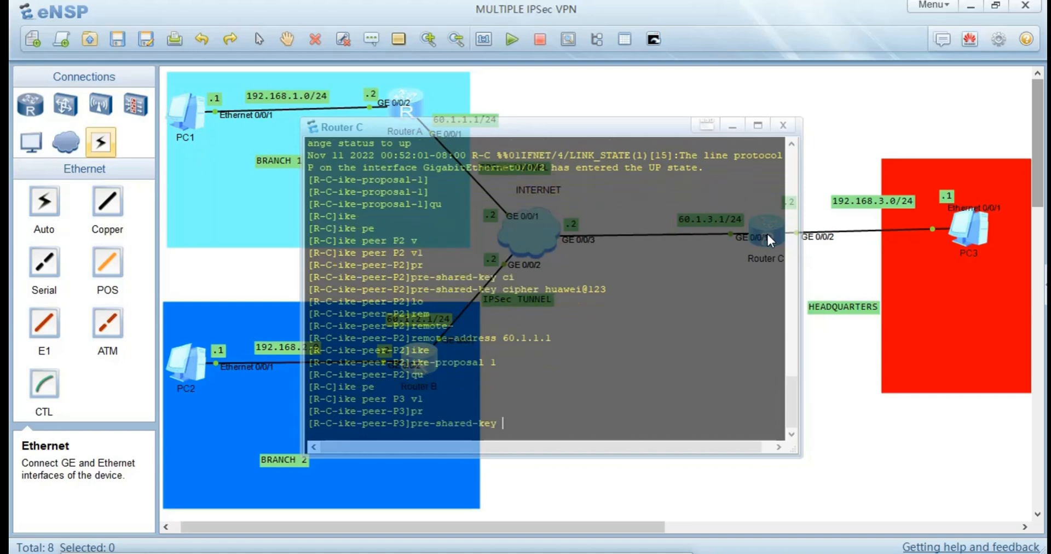
text(ci)
key(Tab)
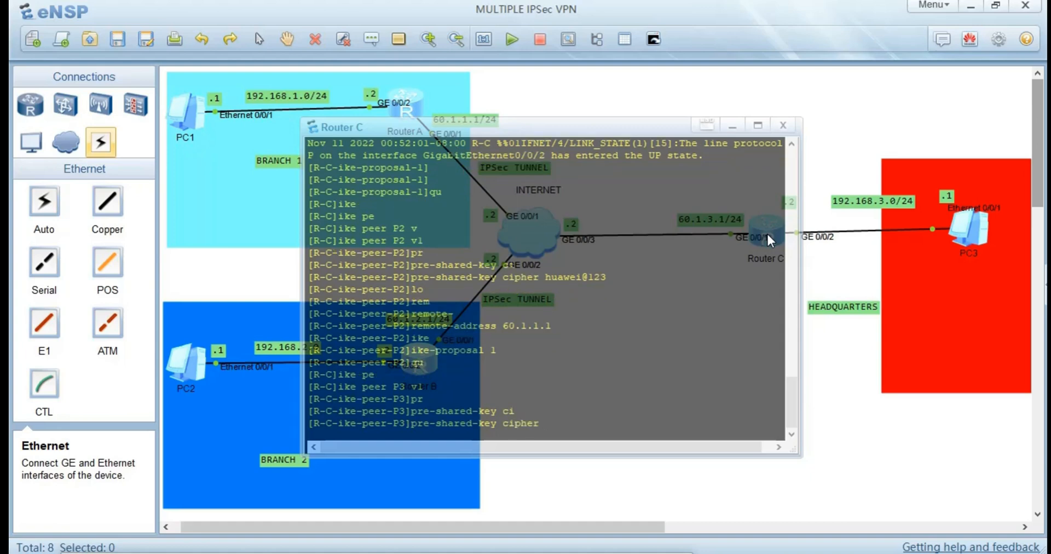
text(huawei@123)
key(Return)
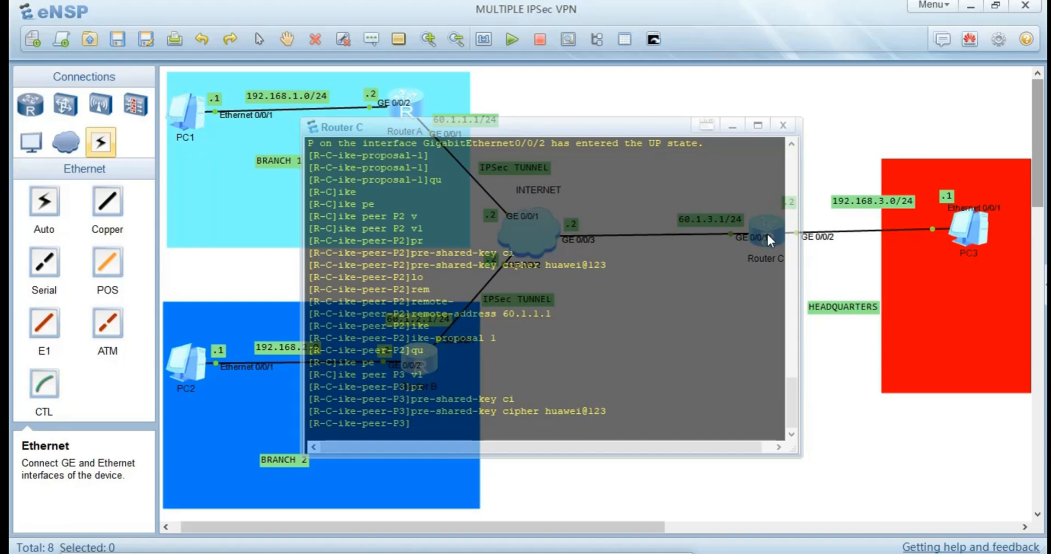
Set the remote address of Router C's IKE peer P3 to 60.1.2.1.
text(rem)
key(Tab)
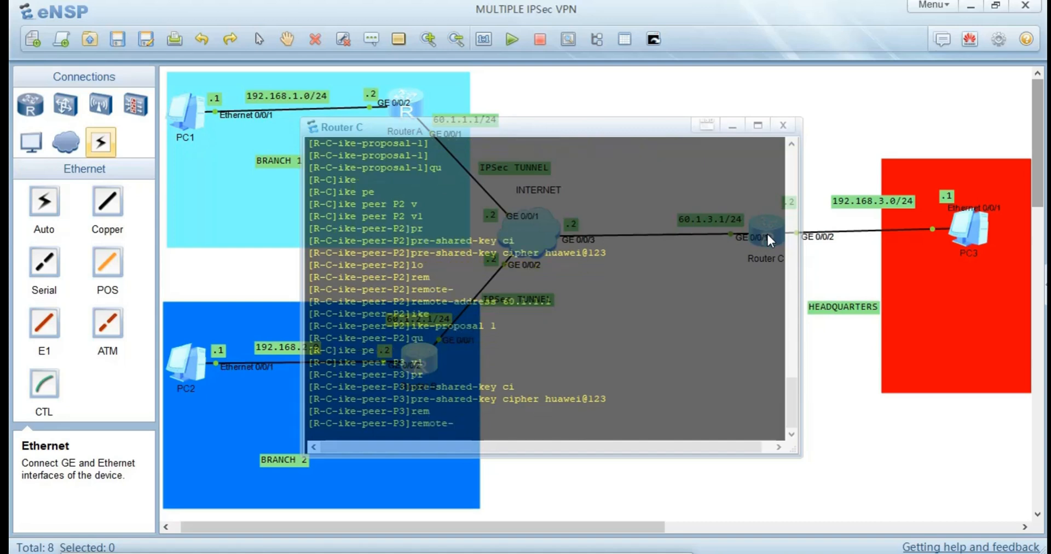
key(Tab)
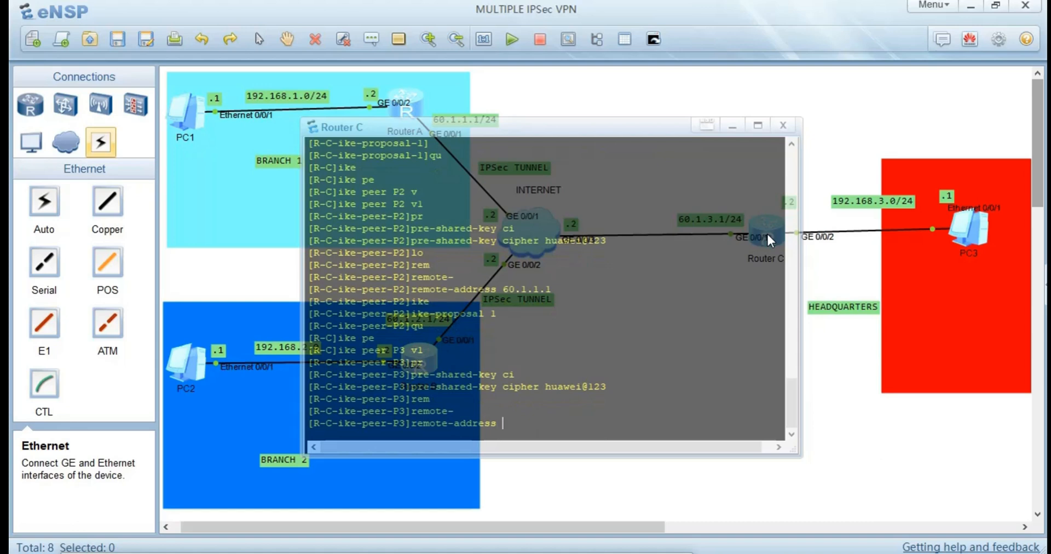
text(60.1.2.1)
key(Return)
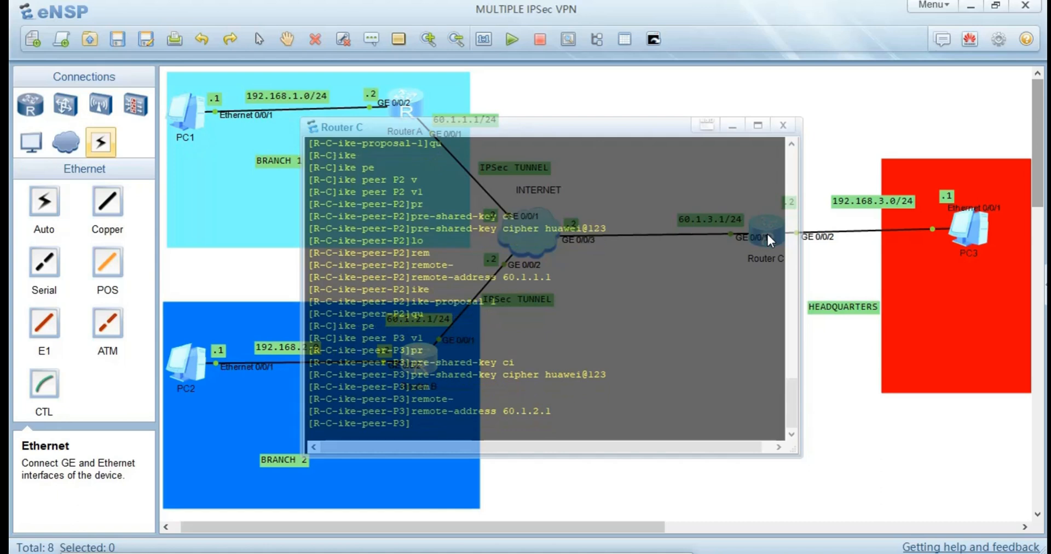
Bind IKE proposal 1 to Router C's IKE peer P3.
text(ike)
key(Tab)
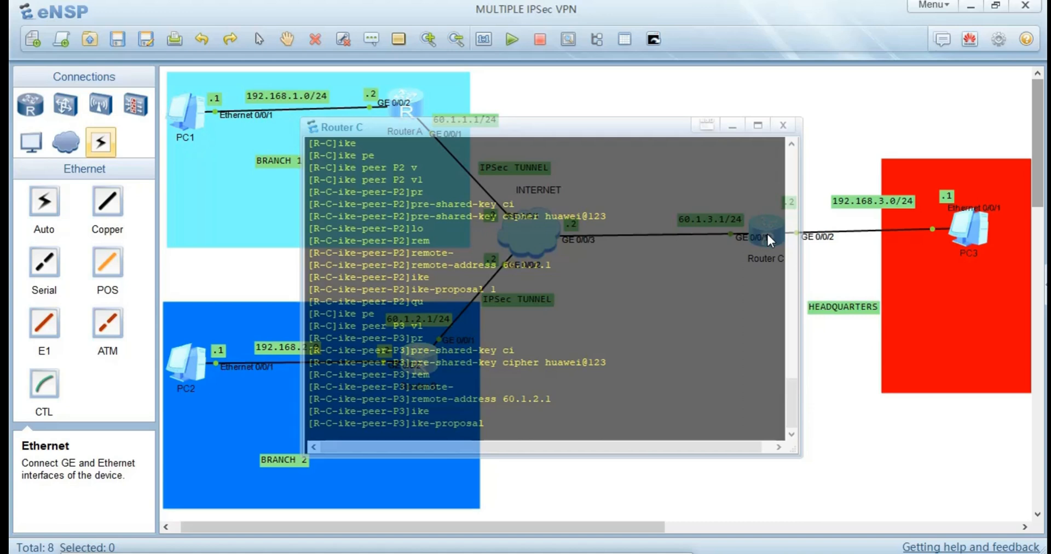
text(1)
key(Return)
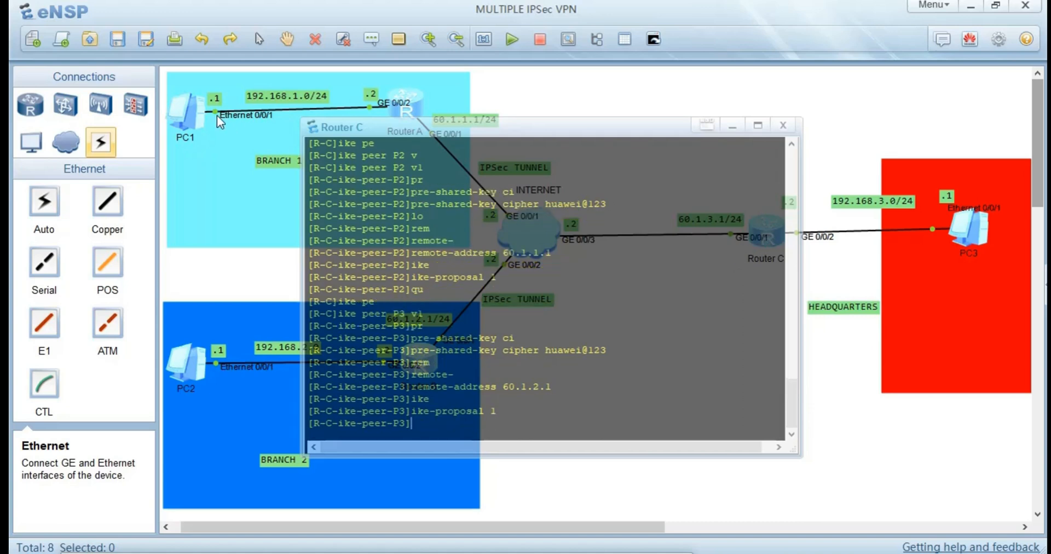
Switch to Router A's console and leave its IKE peer P2 view for the system view.
click(235, 288)
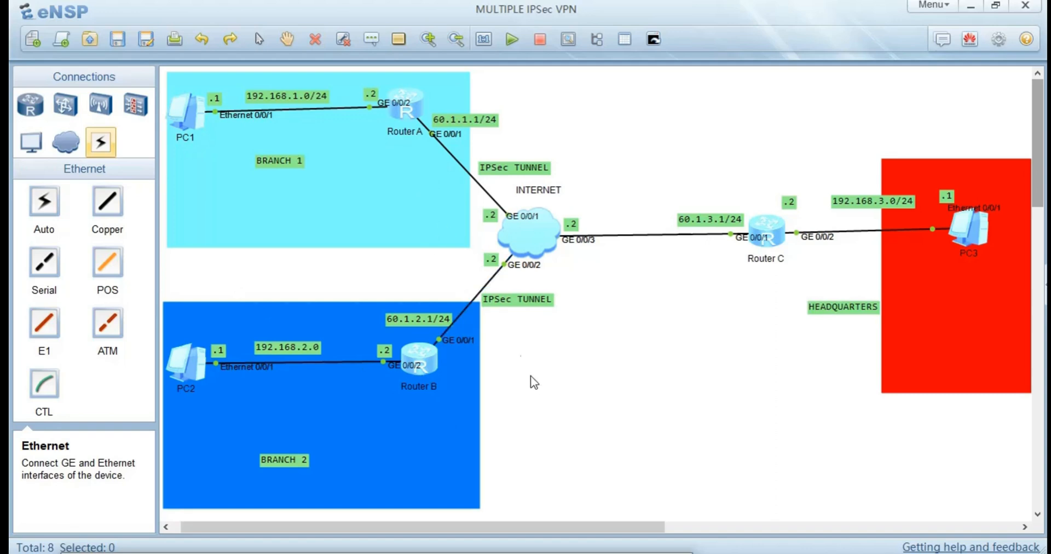
double_click(409, 101)
text(qu)
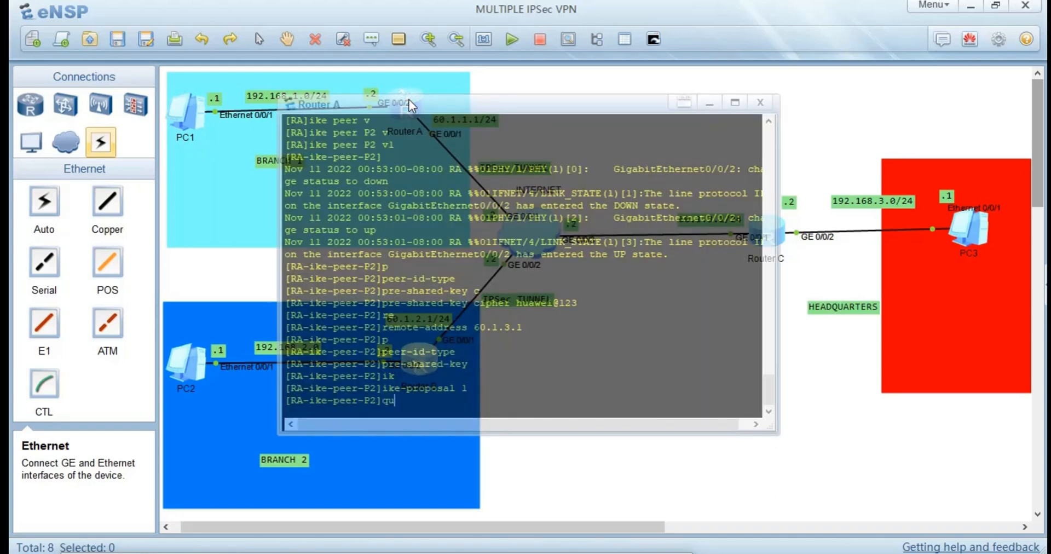
key(Return)
Create the IPSec policy policy1 on Router A with sequence number 10 in ISAKMP mode.
text(ipse)
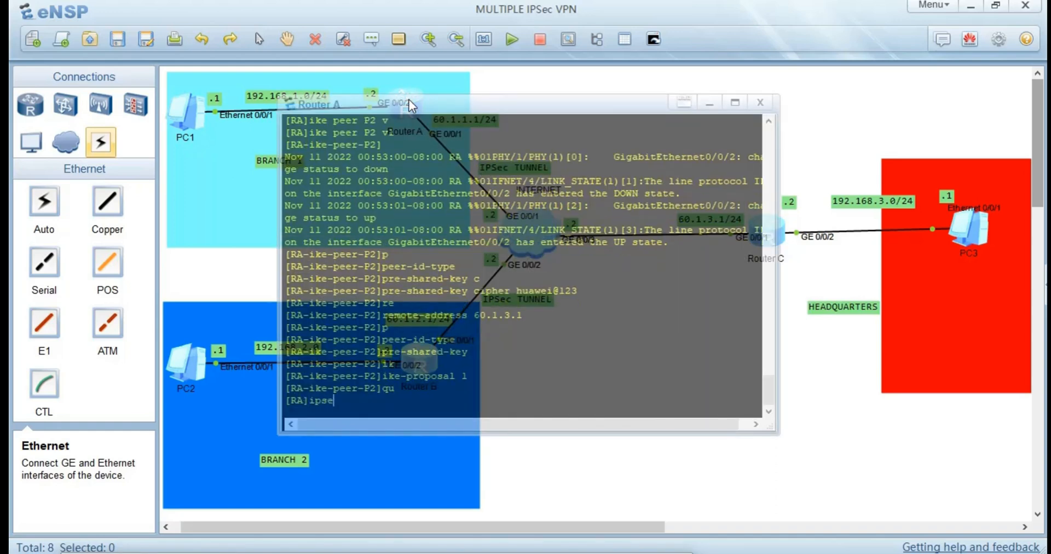
key(Tab)
text(po)
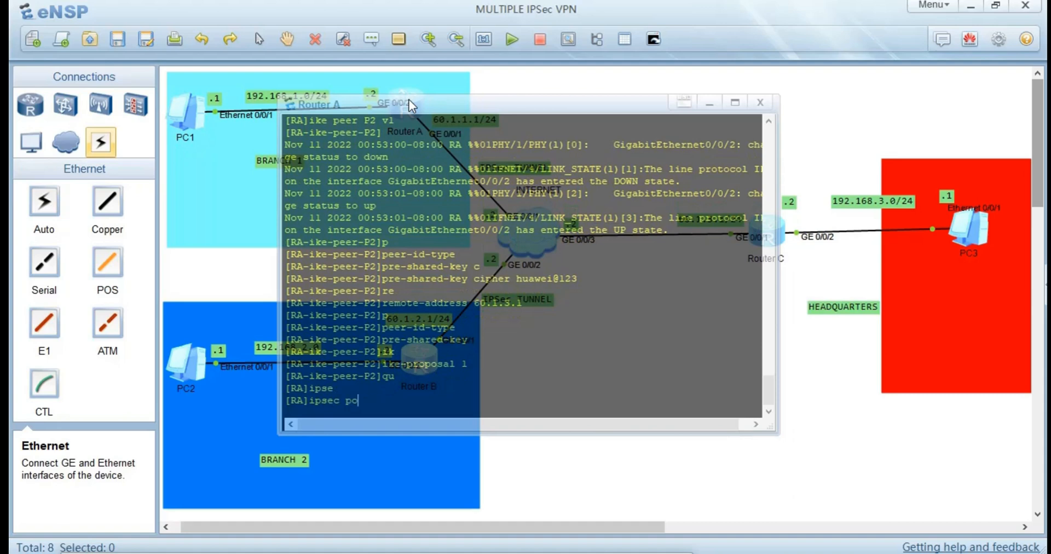
key(Tab)
text(olicy)
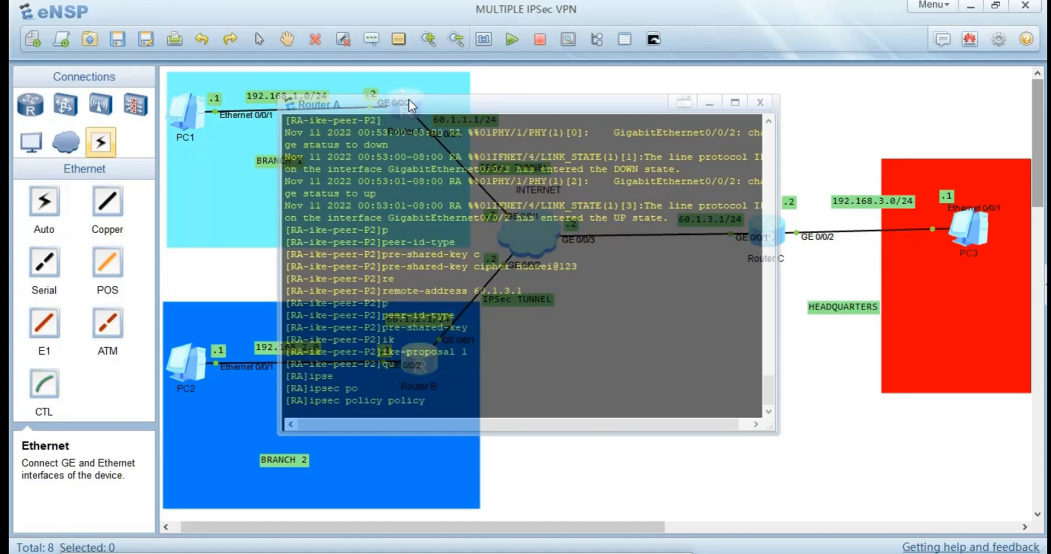
text(1 10 is)
key(Tab)
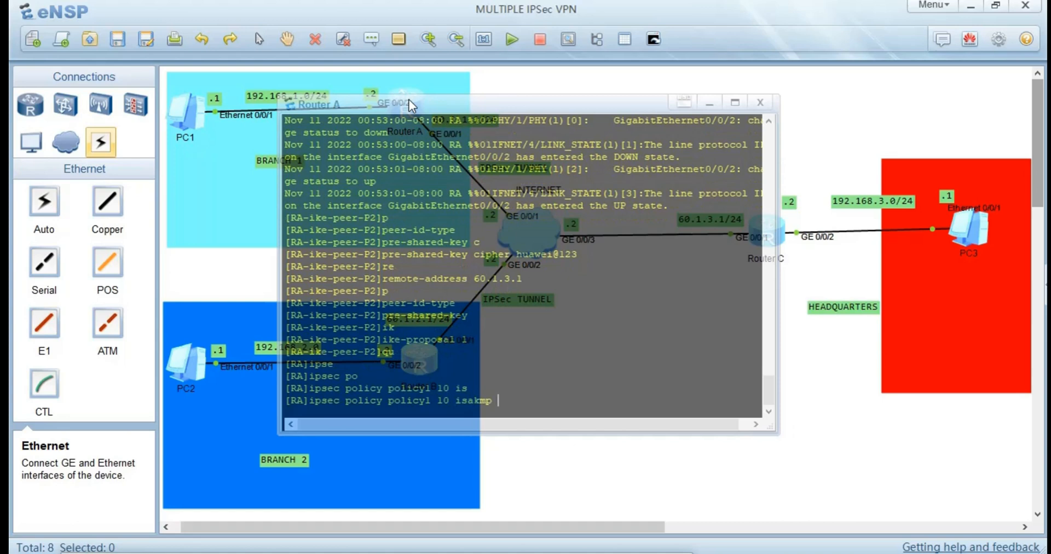
key(Return)
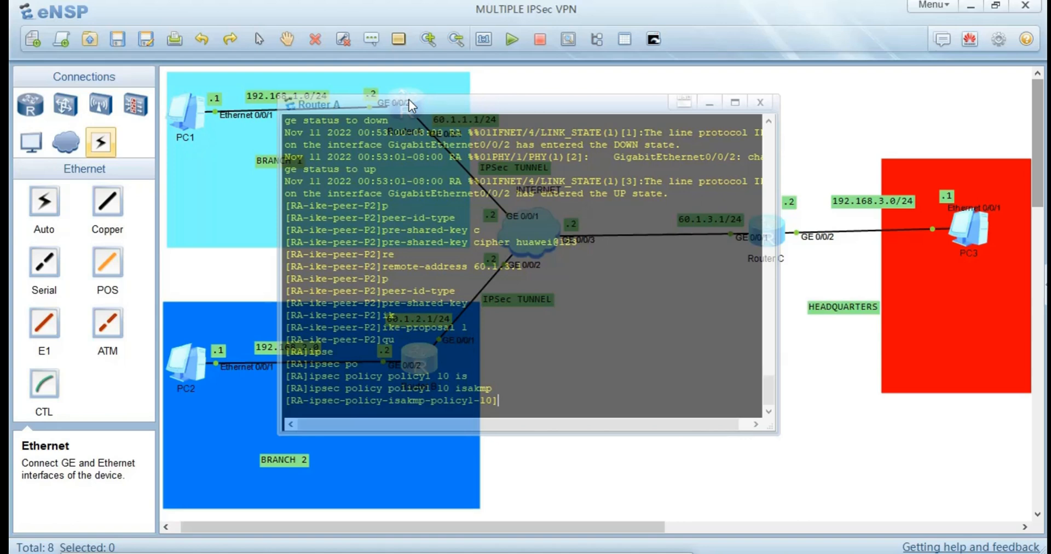
Bind IPSec proposal 5 and IKE peer P2 to Router A's IPSec policy policy1 10.
text(pr)
key(Tab)
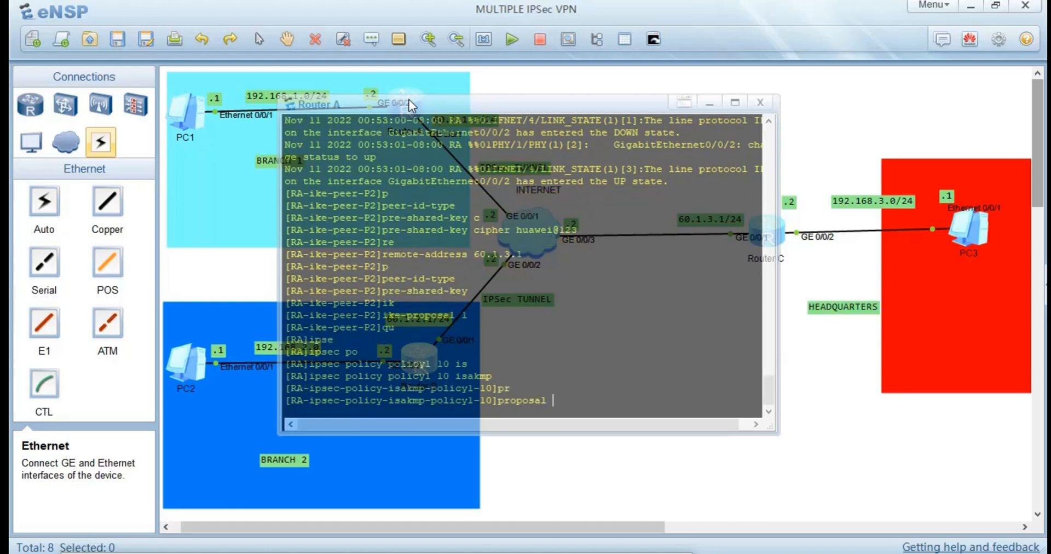
text(5)
key(Return)
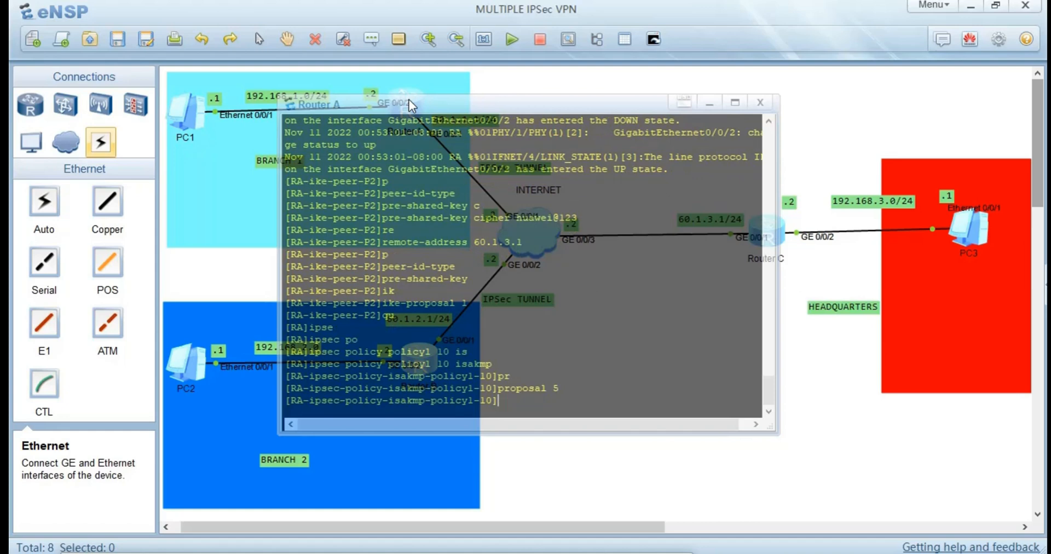
text(ik)
key(Tab)
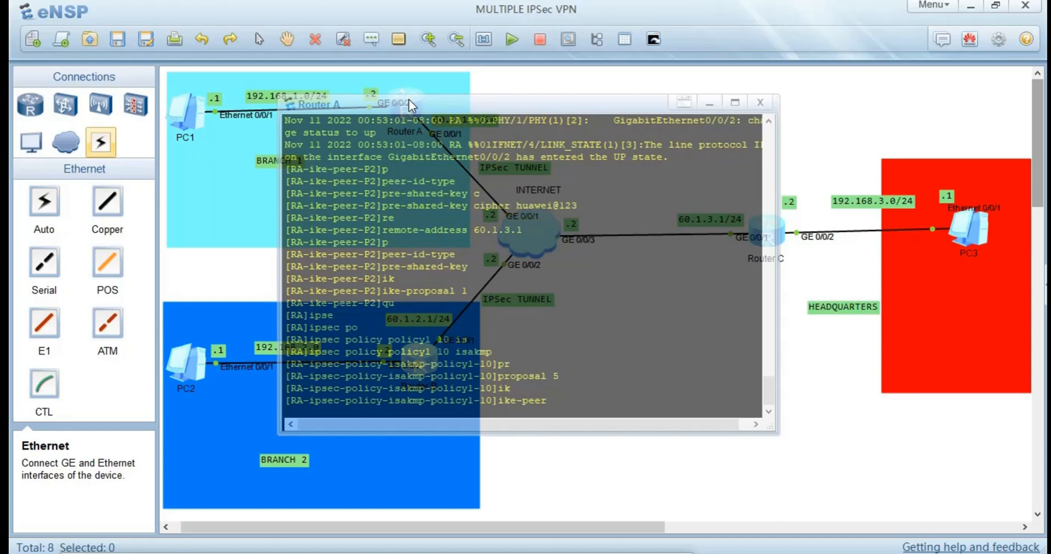
text(P2)
key(Return)
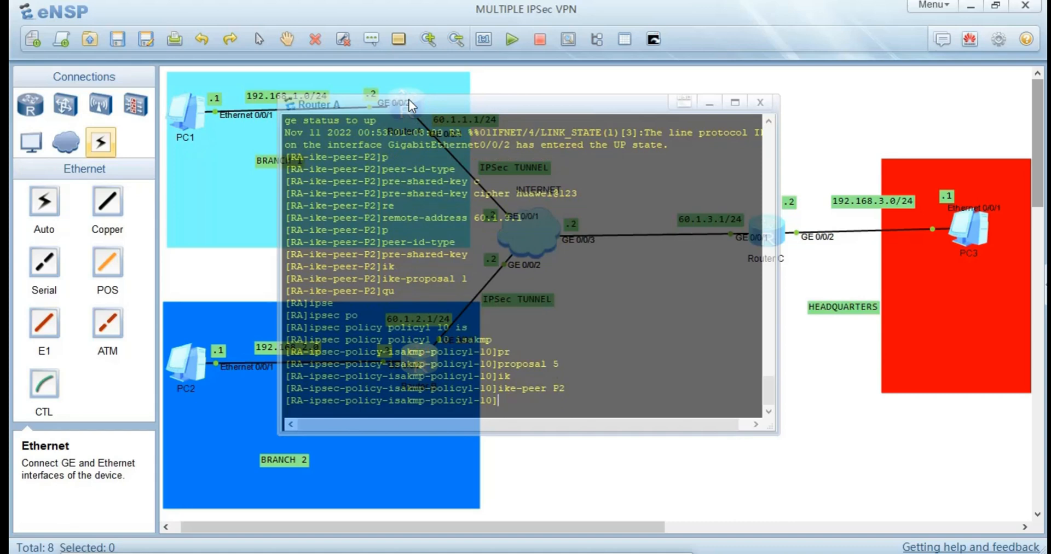
Apply security ACL 3002 to Router A's IPSec policy policy1 10.
text(se)
key(Tab)
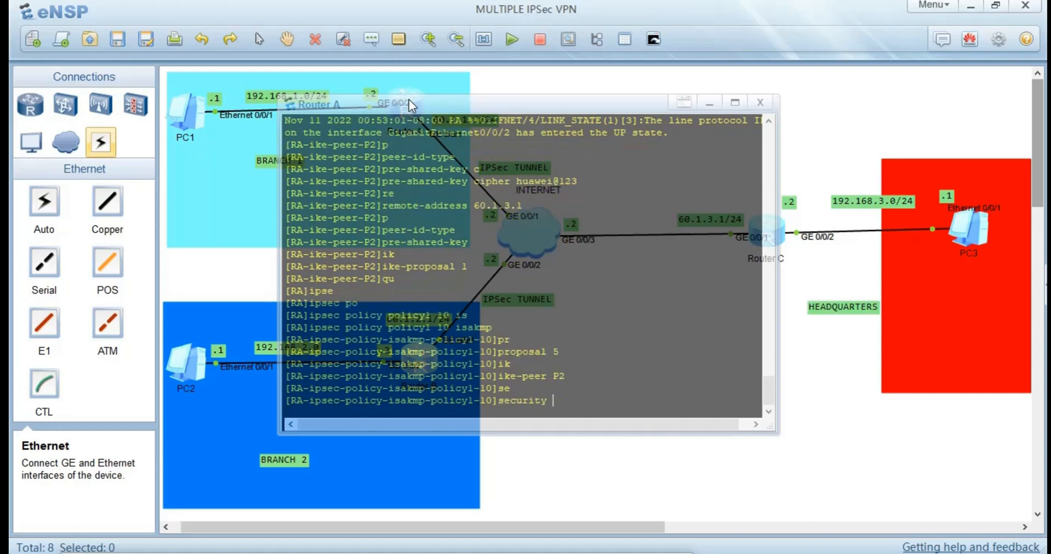
text(ac)
key(Tab)
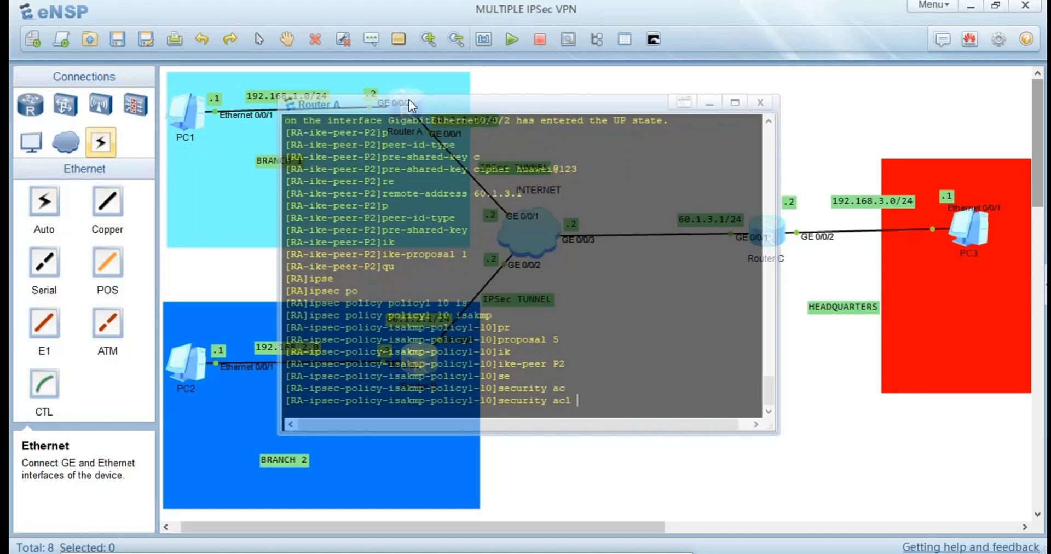
text(3002)
key(Return)
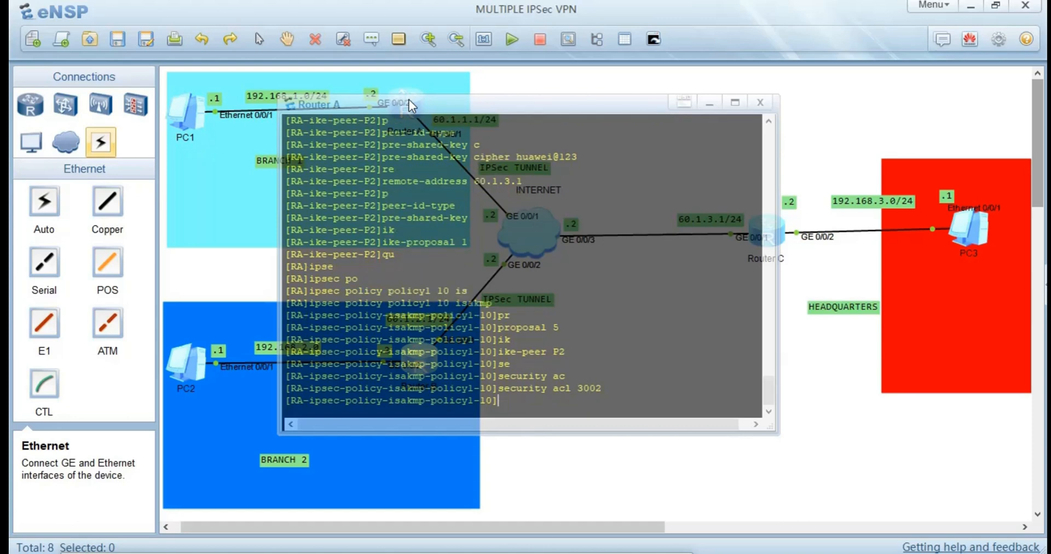
Display the current configuration of Router A's IPSec policy and highlight its policy lines for review.
text(dis thi)
text(s)
key(Return)
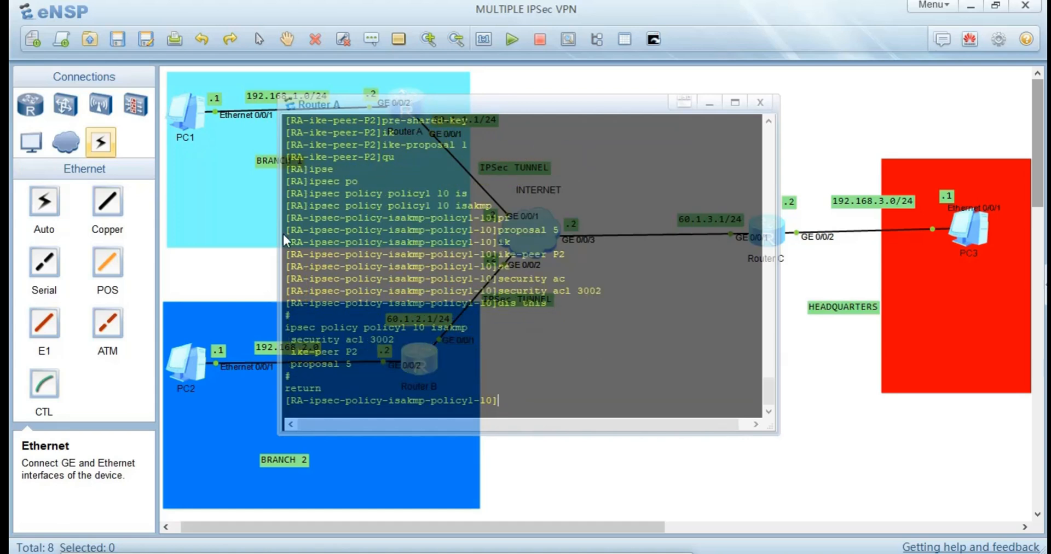
drag(353, 360, 275, 323)
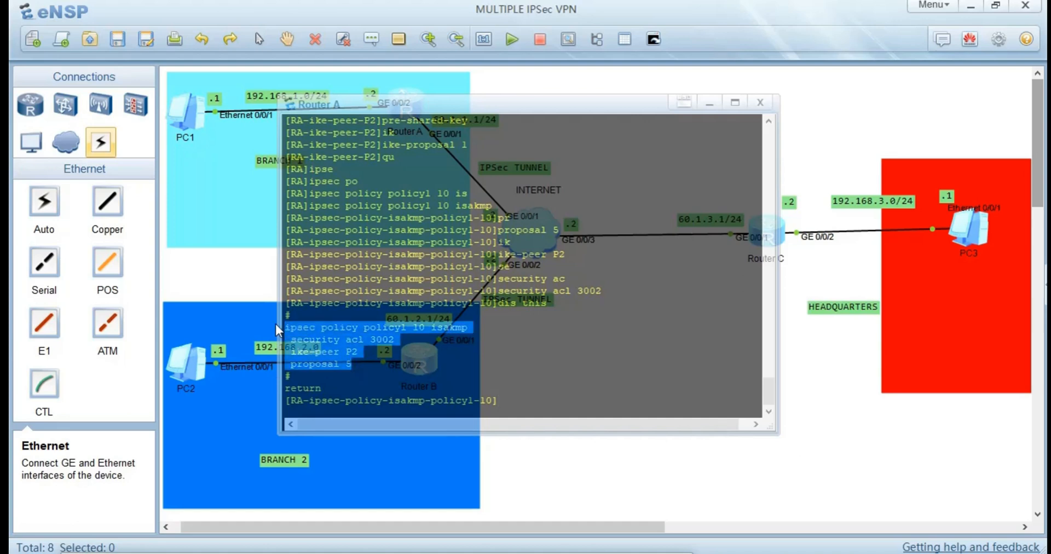
Switch to Router B's console and leave its IKE peer P2 view for the system view.
click(201, 282)
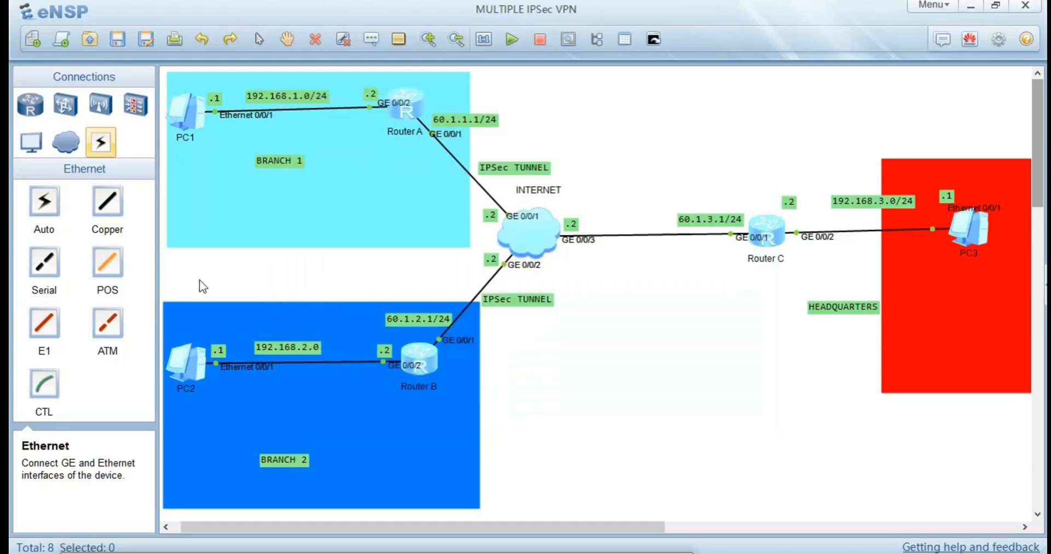
double_click(422, 363)
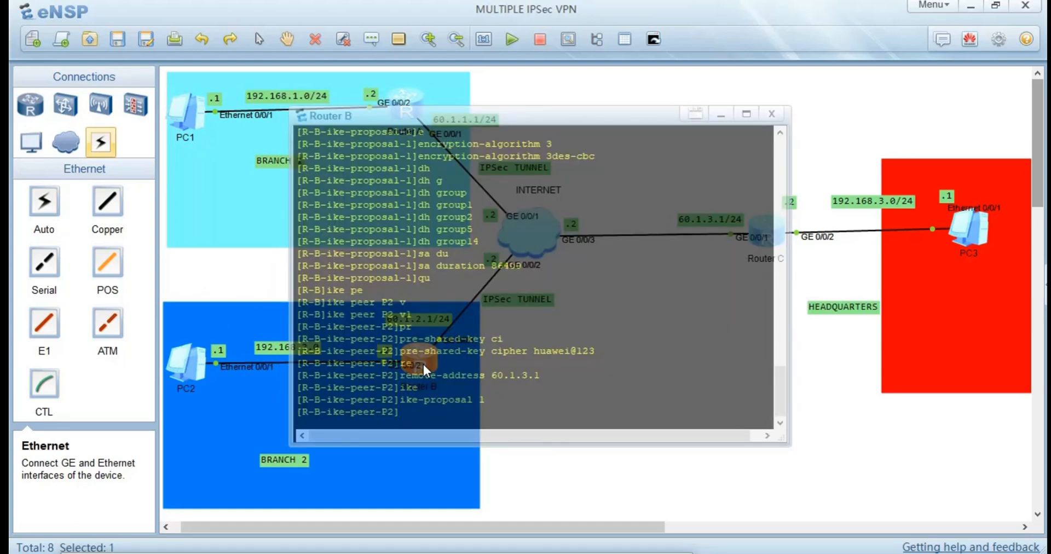
text(qu)
key(Return)
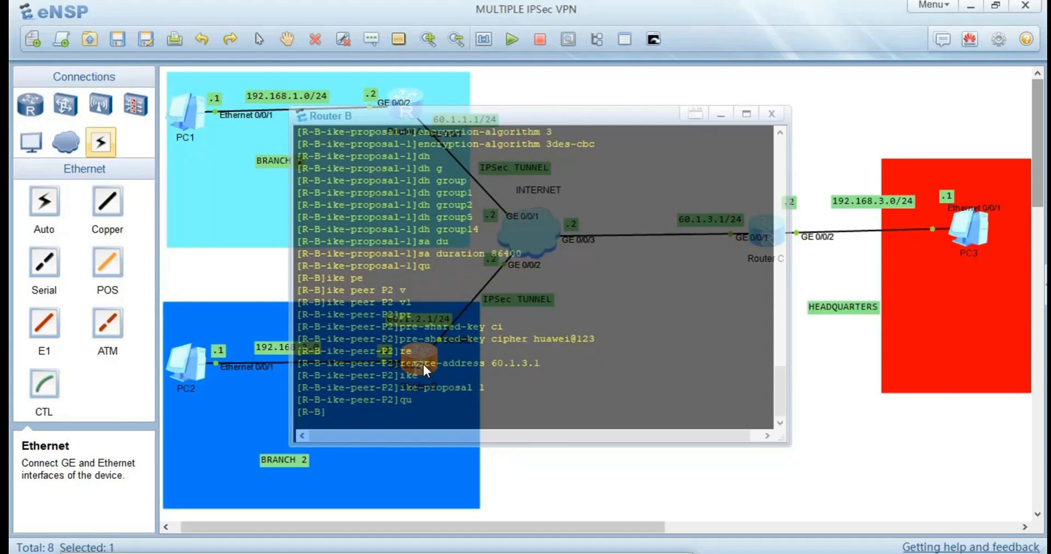
Create the IPSec policy policy1 on Router B with sequence number 10 in ISAKMP mode.
text(ips)
key(Tab)
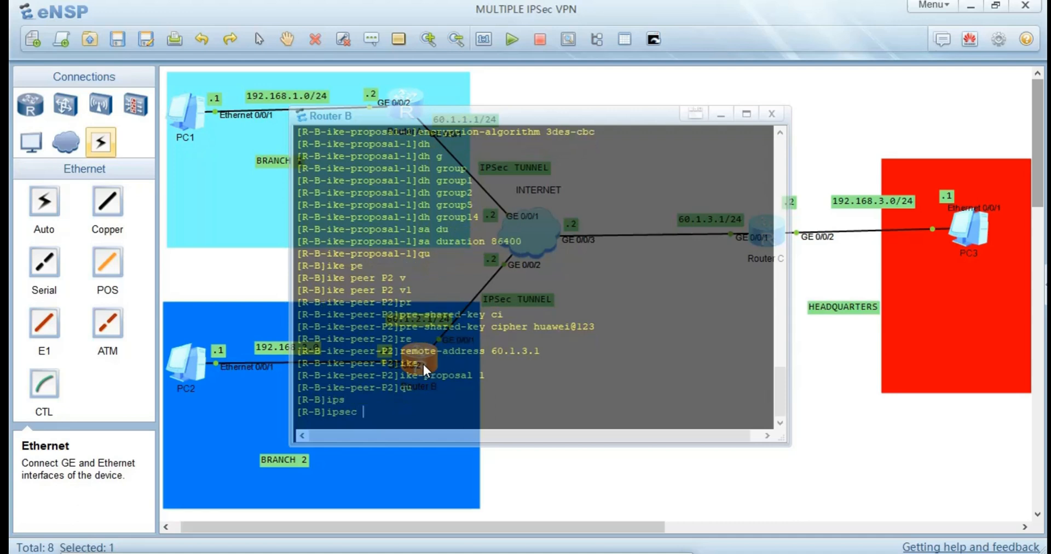
text(po)
key(Tab)
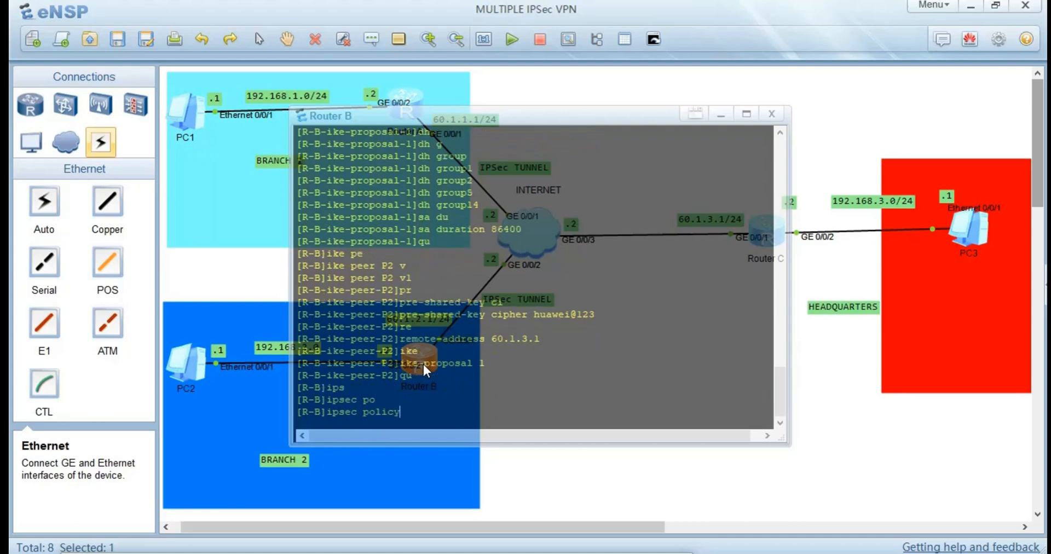
text(policy1 10 is)
key(Tab)
key(Return)
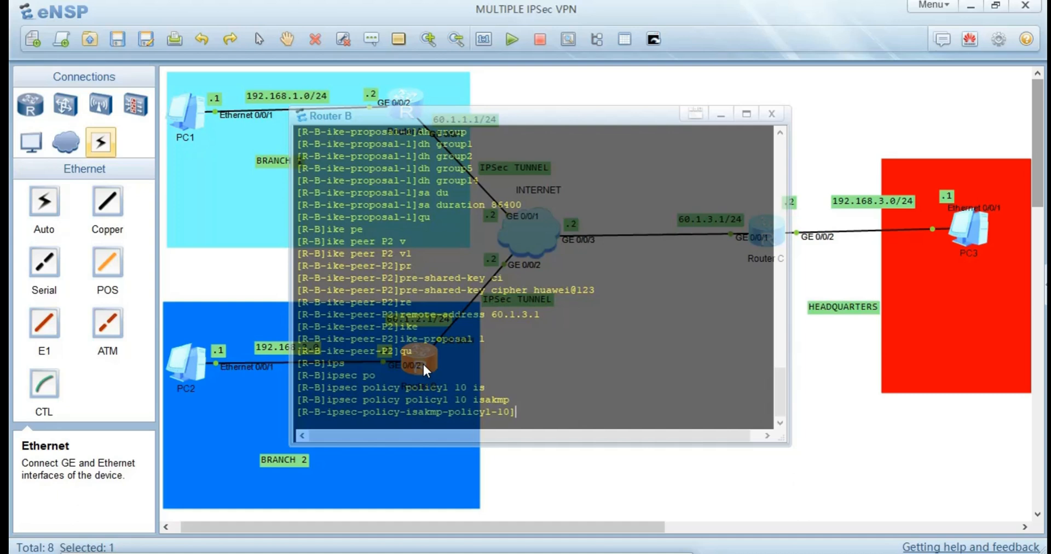
Apply security ACL 3002 to Router B's IPSec policy policy1 10.
text(se)
key(Tab)
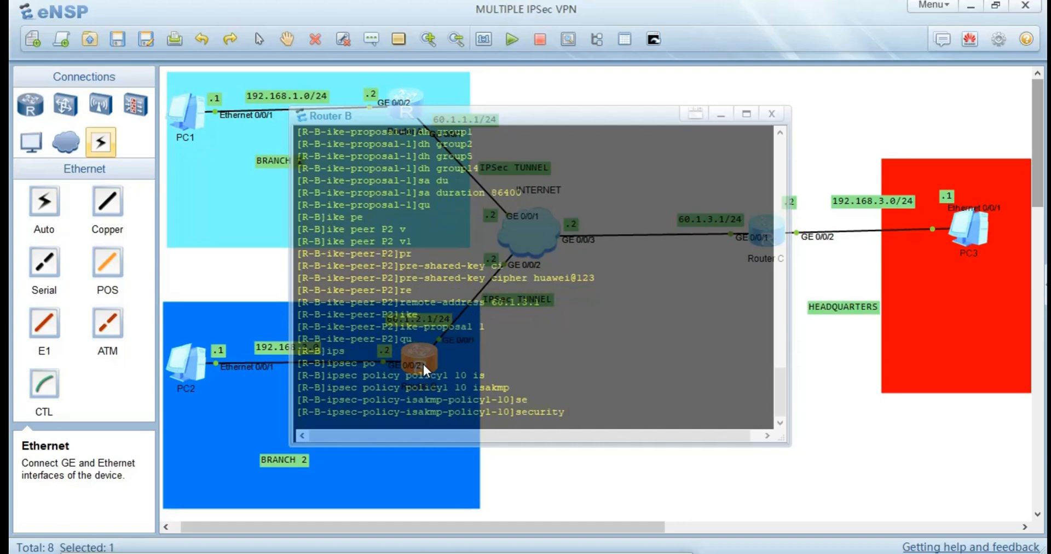
text(ac)
key(Tab)
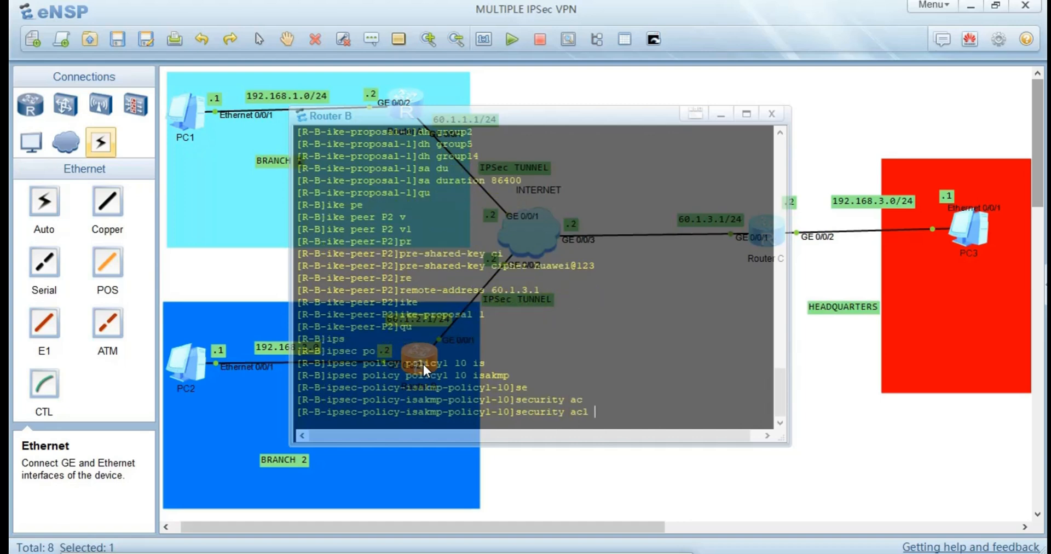
text(3002)
key(Return)
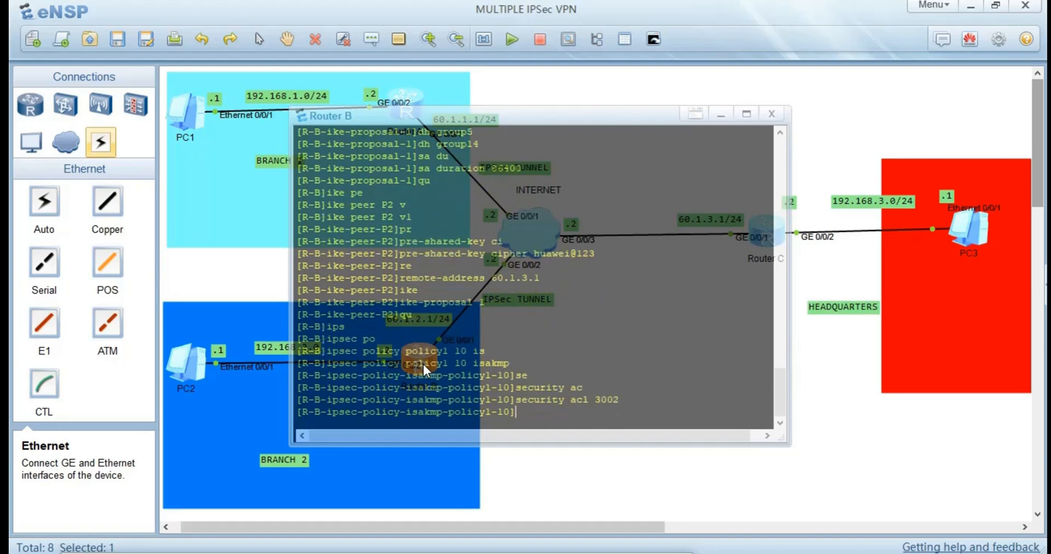
Bind IPSec proposal 5 and IKE peer P2 to Router B's IPSec policy policy1 10.
text(pr)
key(Tab)
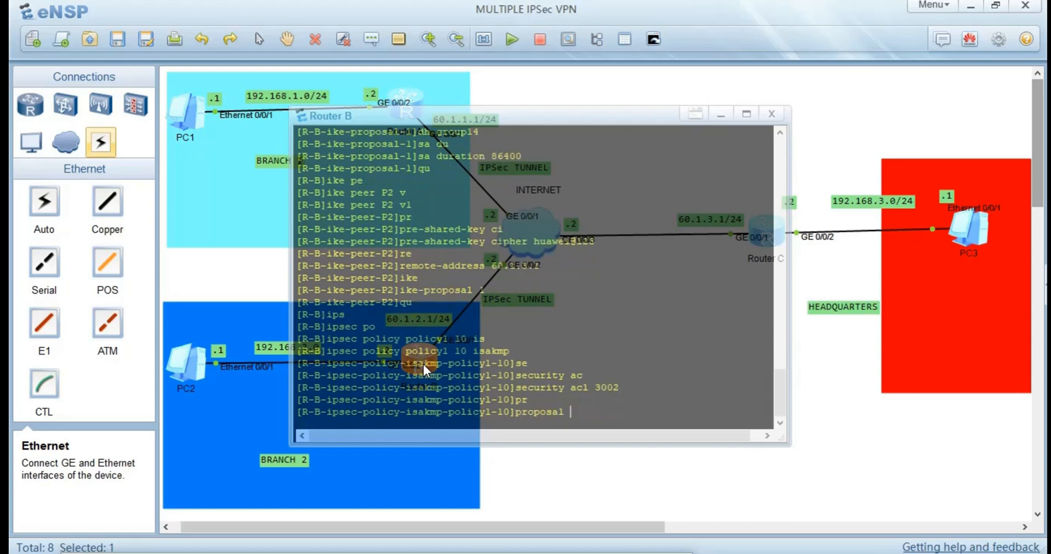
text(5)
key(Return)
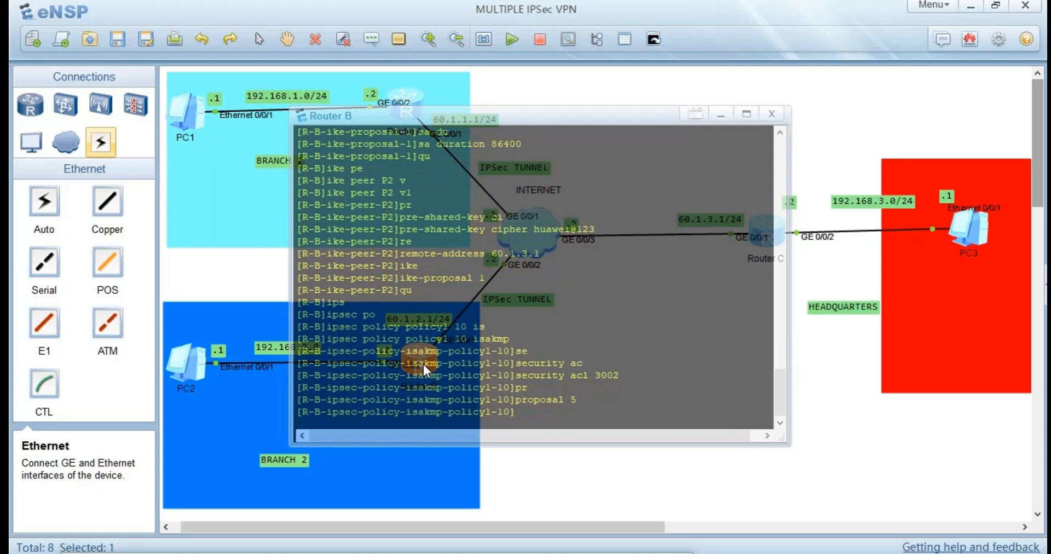
text(ik)
key(Tab)
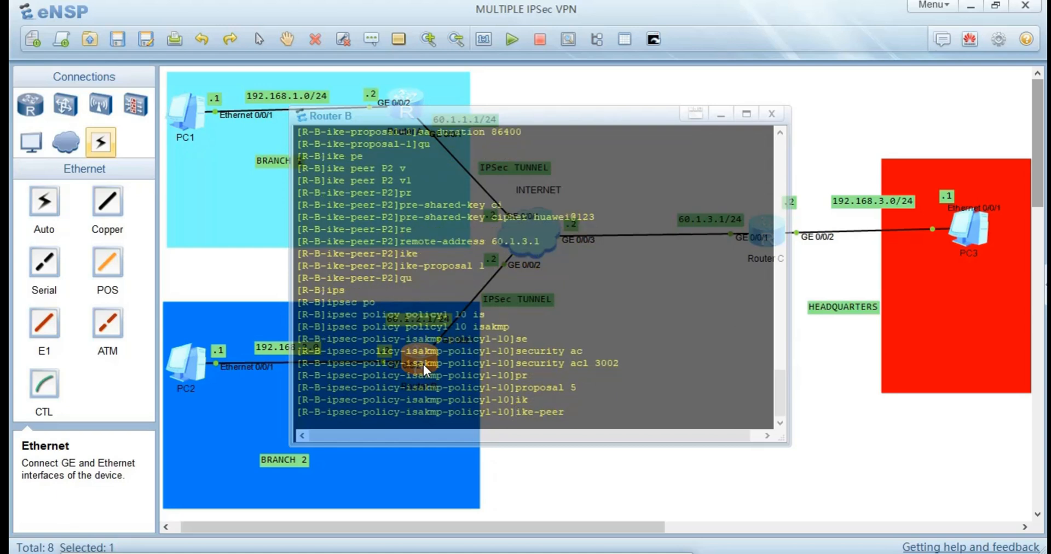
text(P2)
key(Return)
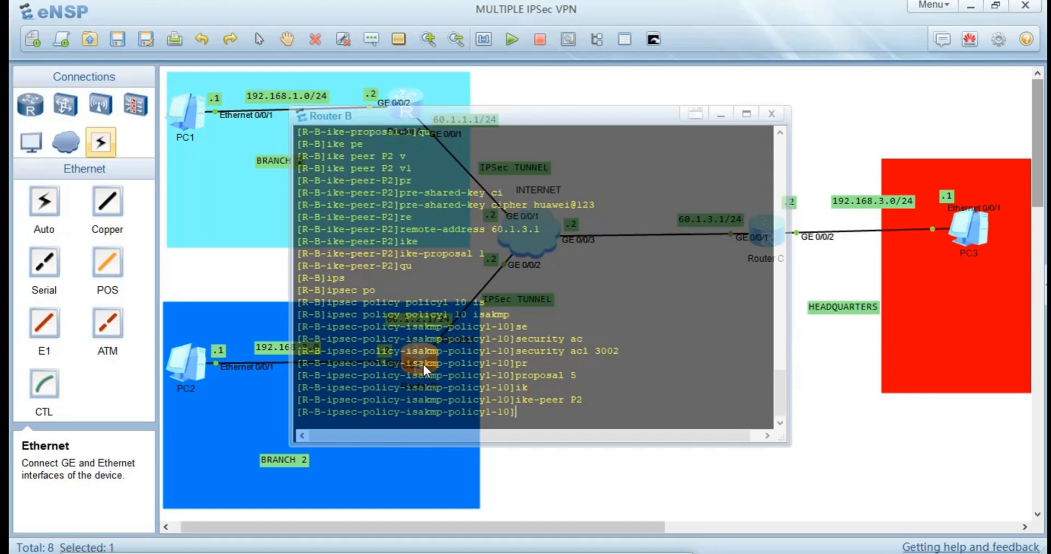
Display the current configuration of Router B's IPSec policy and highlight its policy lines for review.
text(DIS TH)
key(Return)
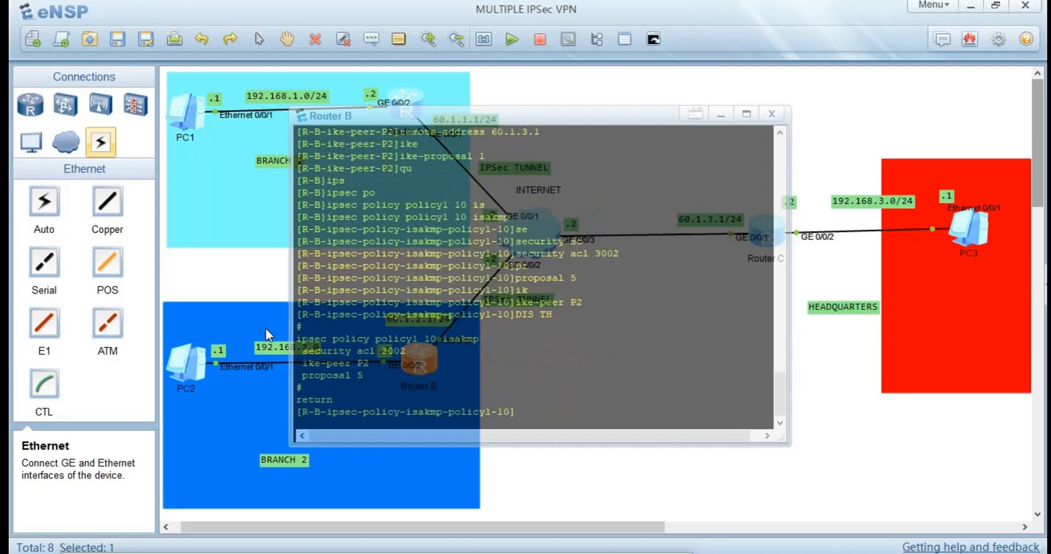
drag(363, 373, 294, 341)
Switch to Router C's console and leave its IKE peer P3 view for the system view.
click(833, 426)
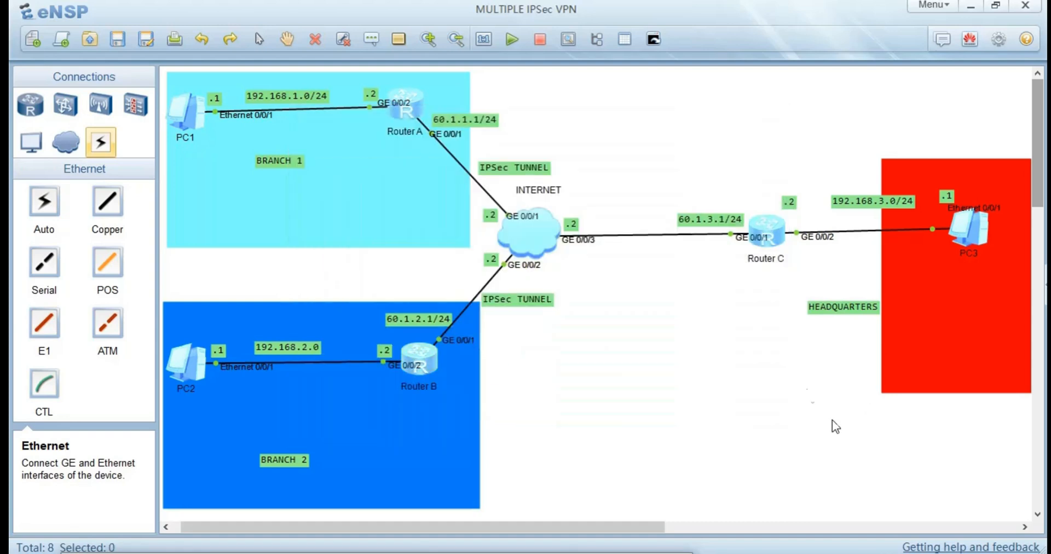
double_click(764, 225)
key(Return)
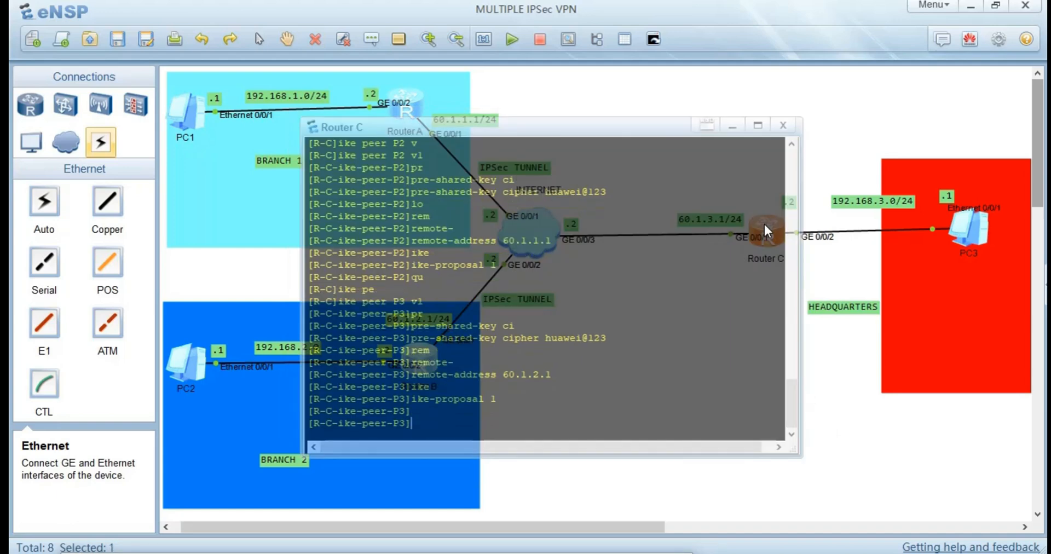
text(qu)
key(Return)
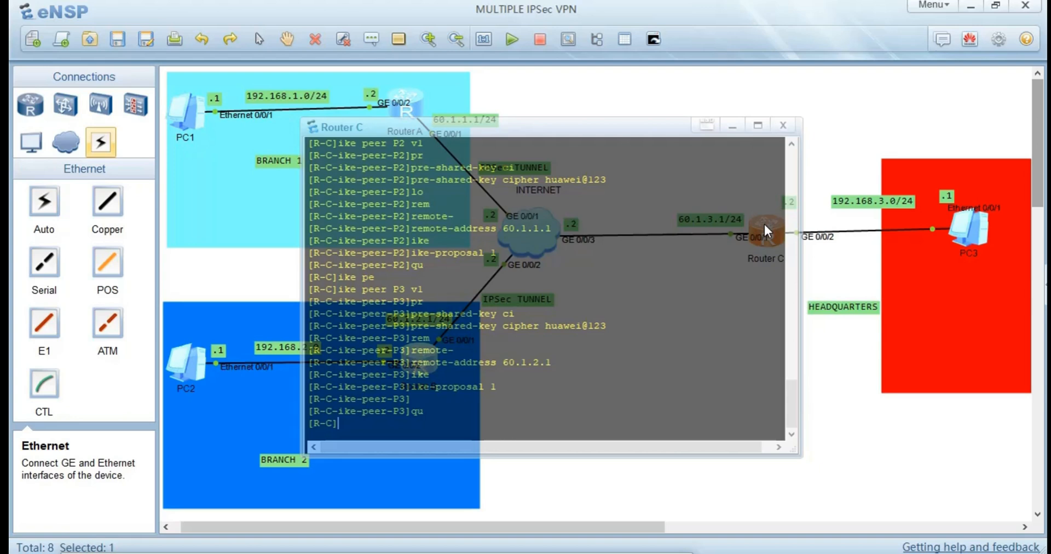
text(uips)
key(Tab)
key(BackSpace)
key(BackSpace)
key(BackSpace)
key(BackSpace)
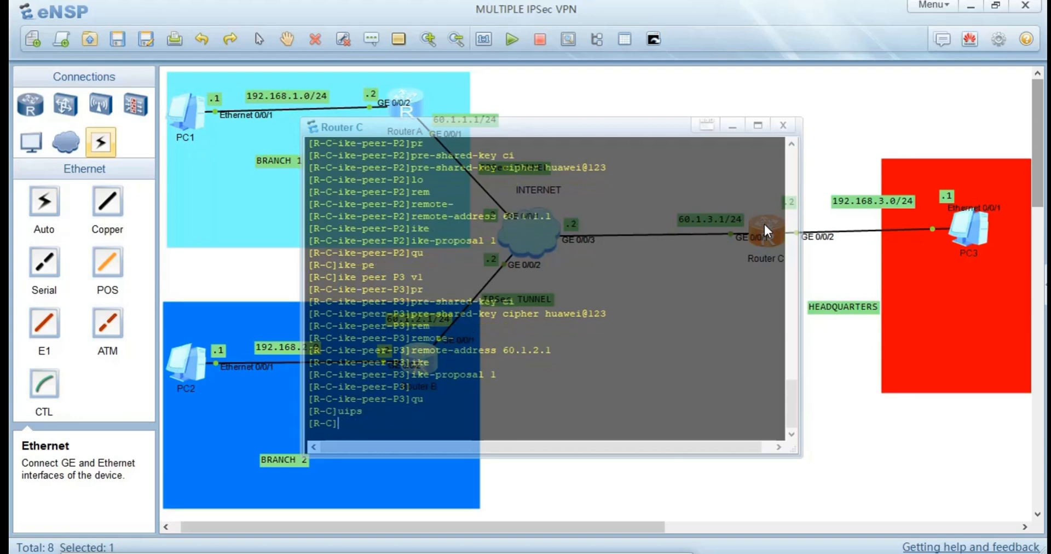
Create the IPSec policy policy1 on Router C with sequence number 10 in ISAKMP mode.
text(ips)
key(Tab)
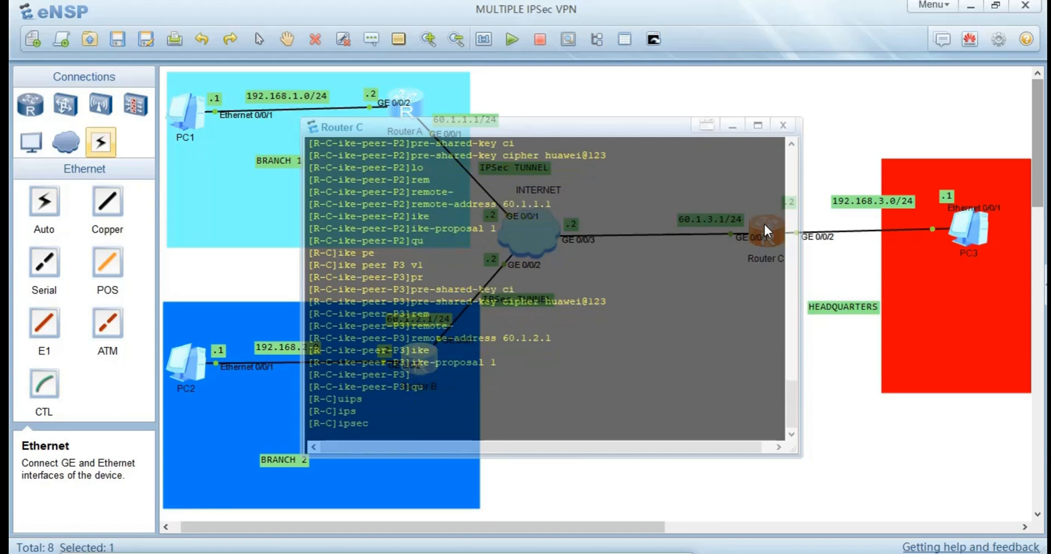
text(po)
key(Tab)
text(p)
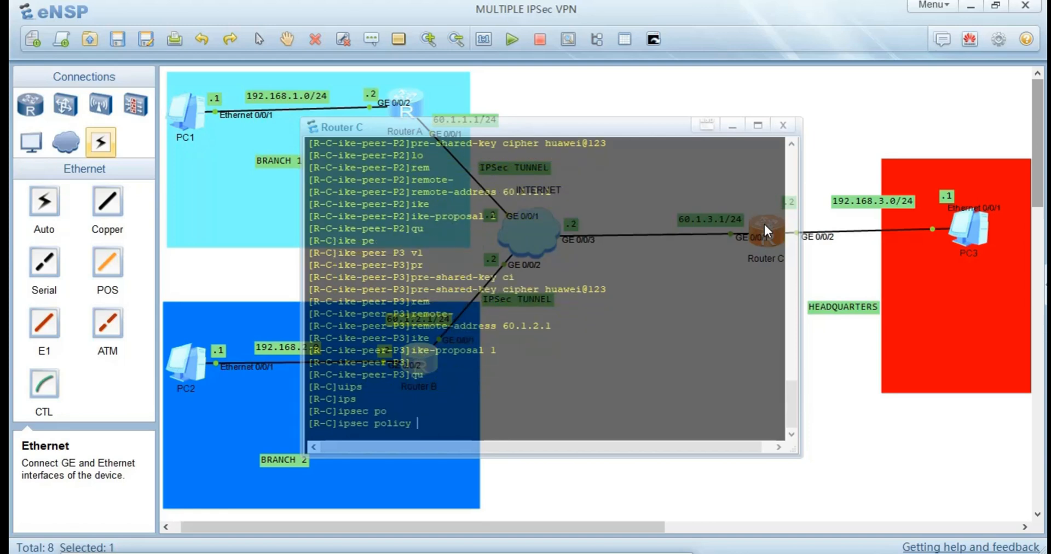
key(Tab)
text(olic)
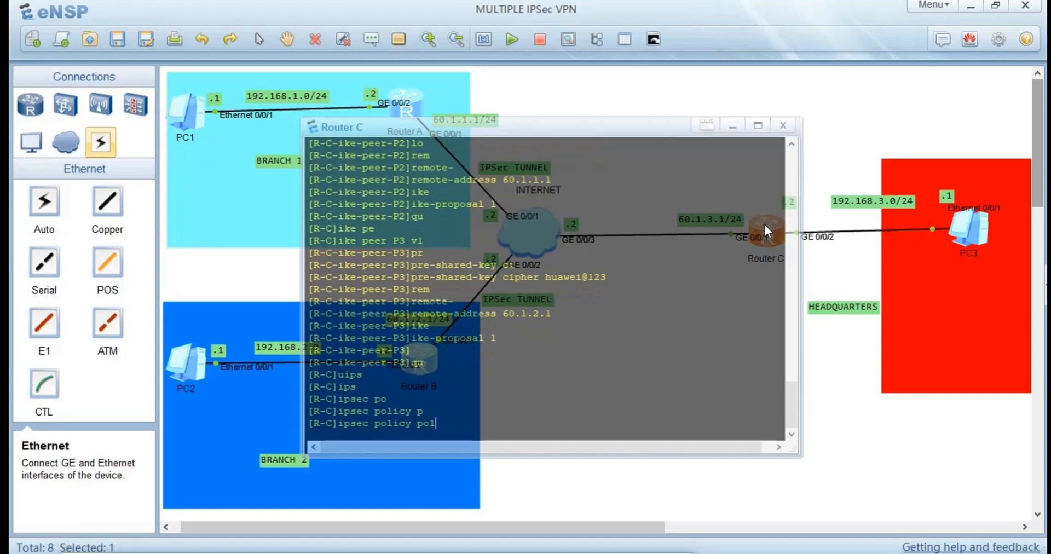
text(y1 )
text(10 )
text(i)
key(Tab)
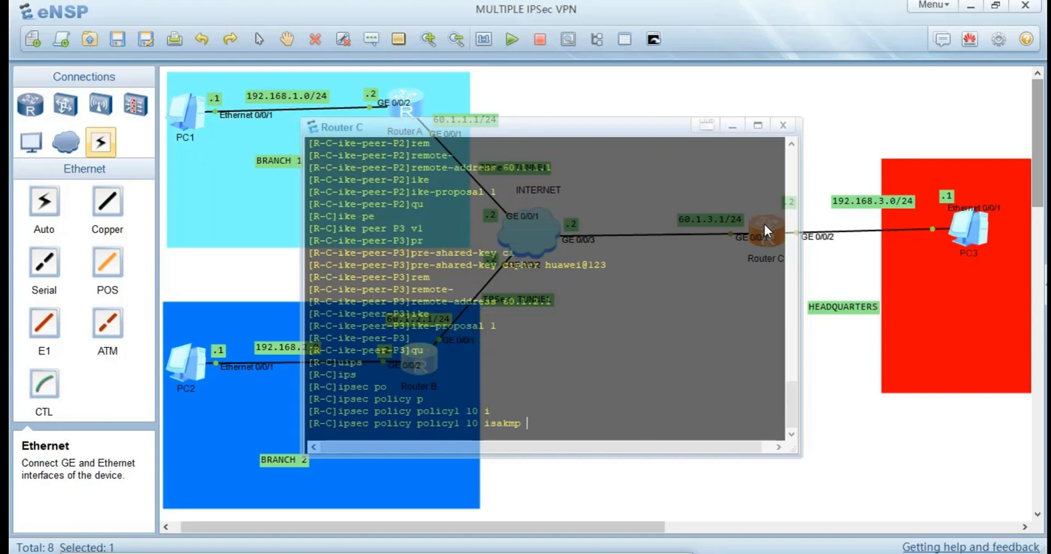
key(Return)
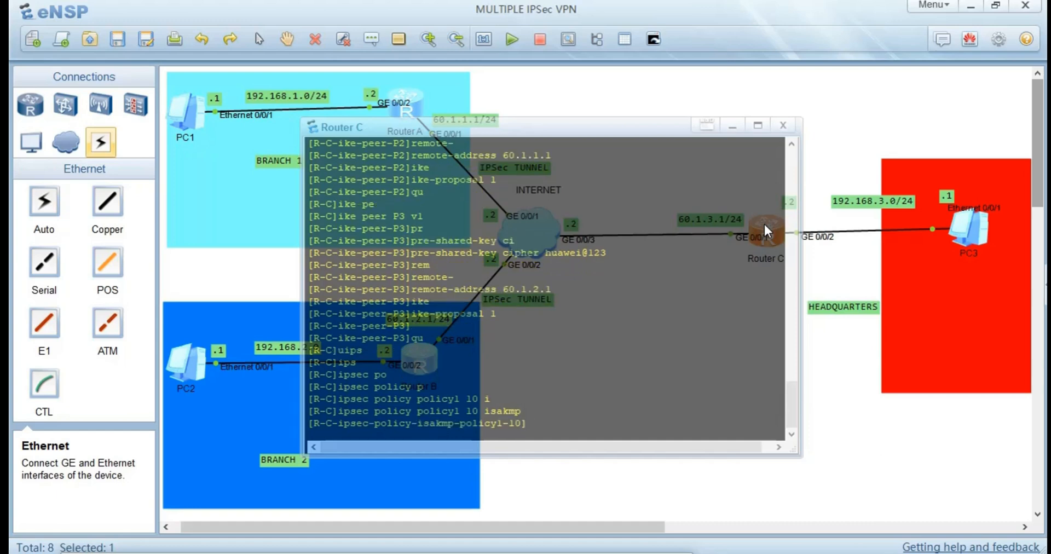
Bind IPSec proposal 5 to Router C's IPSec policy policy1 10.
text(pr)
key(Tab)
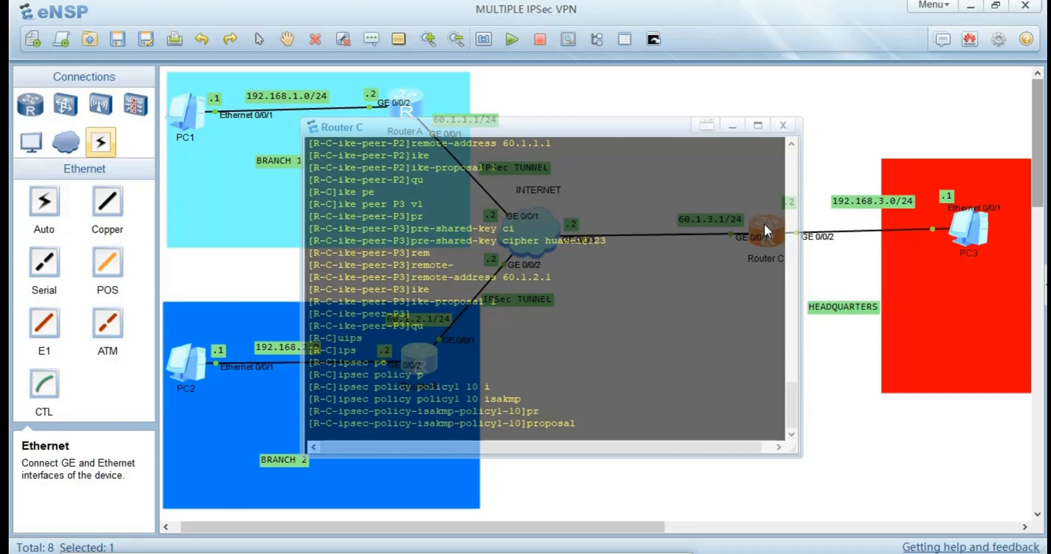
text(5)
key(Return)
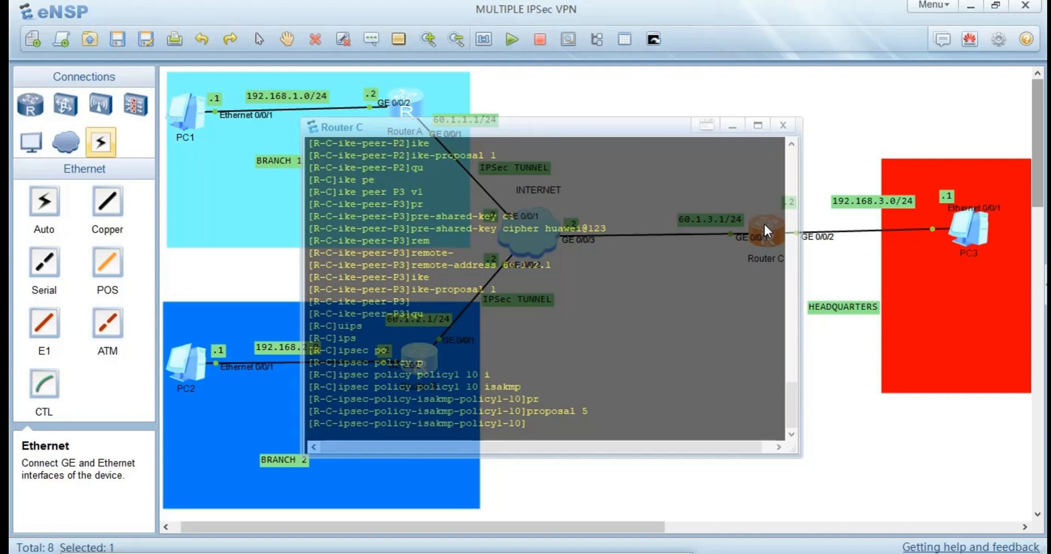
Bind IKE peer P2 to Router C's IPSec policy policy1 10.
text(ik)
key(Tab)
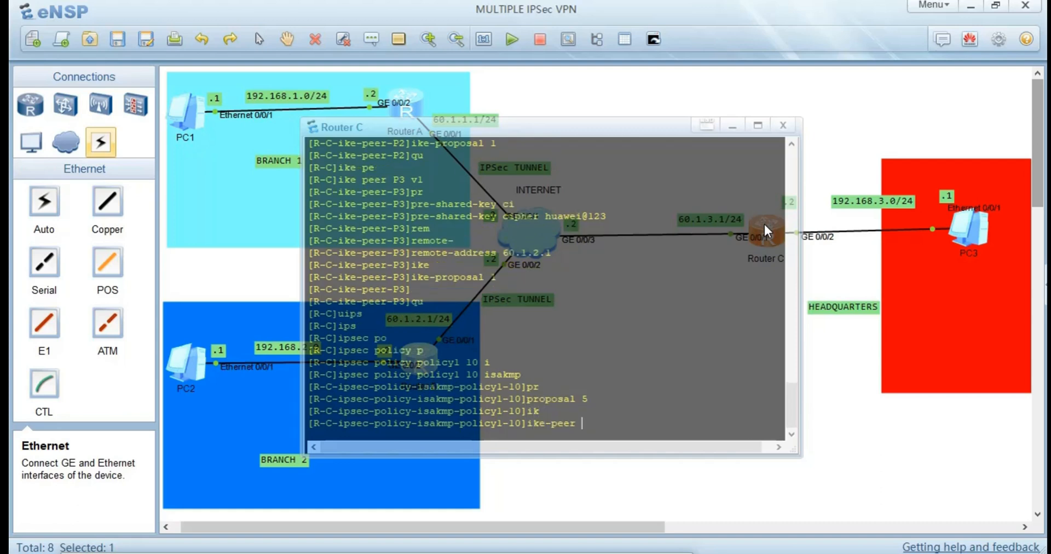
text(P2)
key(Return)
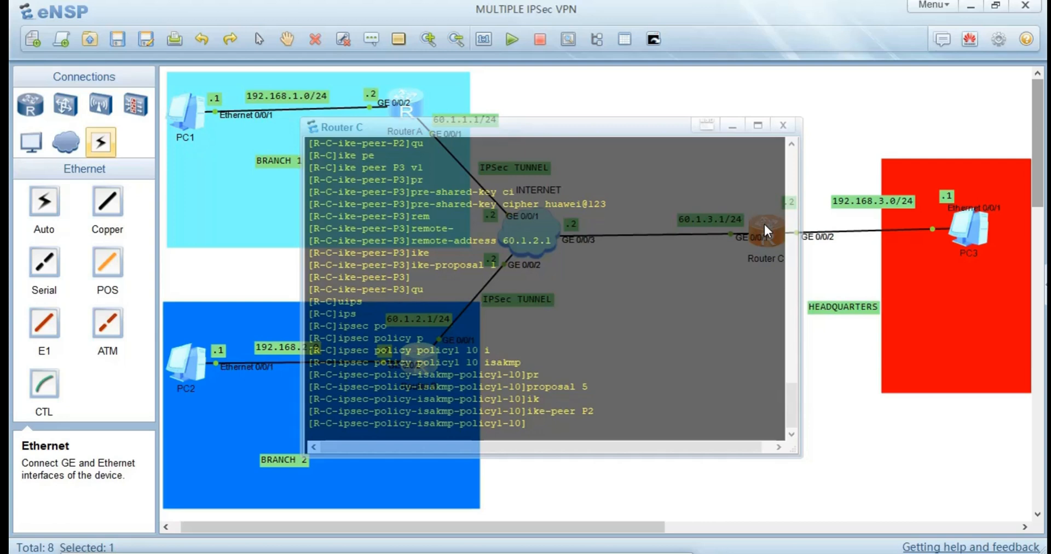
Set security ACL 3002 in Router C's IPSec policy policy1 10 and return to the system view.
text(se)
key(Tab)
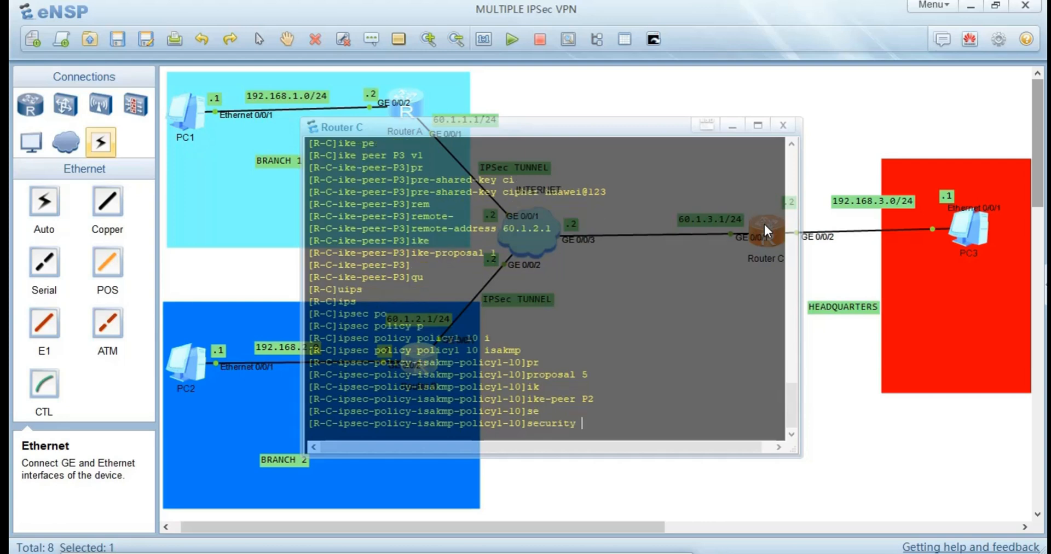
text(ac)
key(Tab)
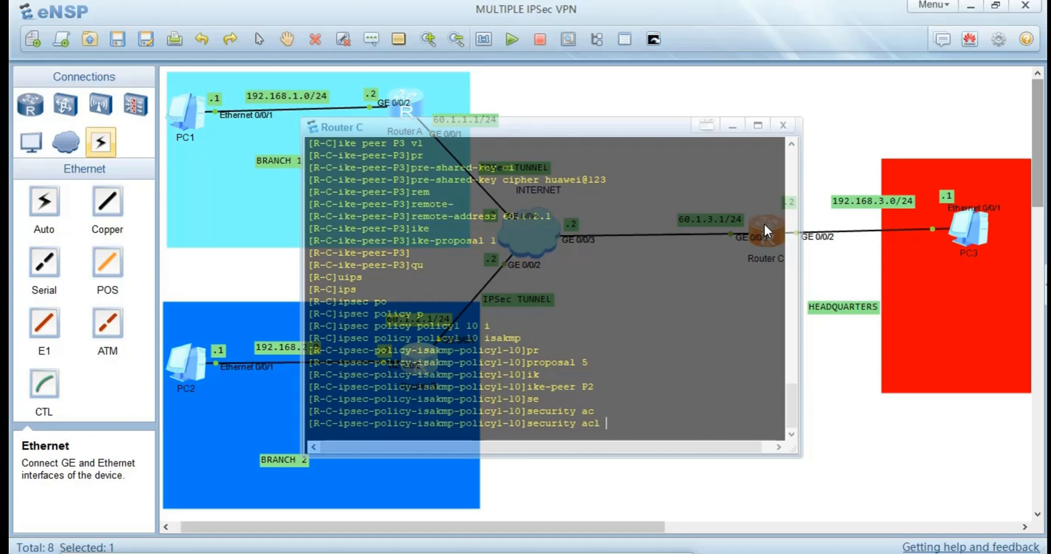
text(3002)
key(Return)
text(qu)
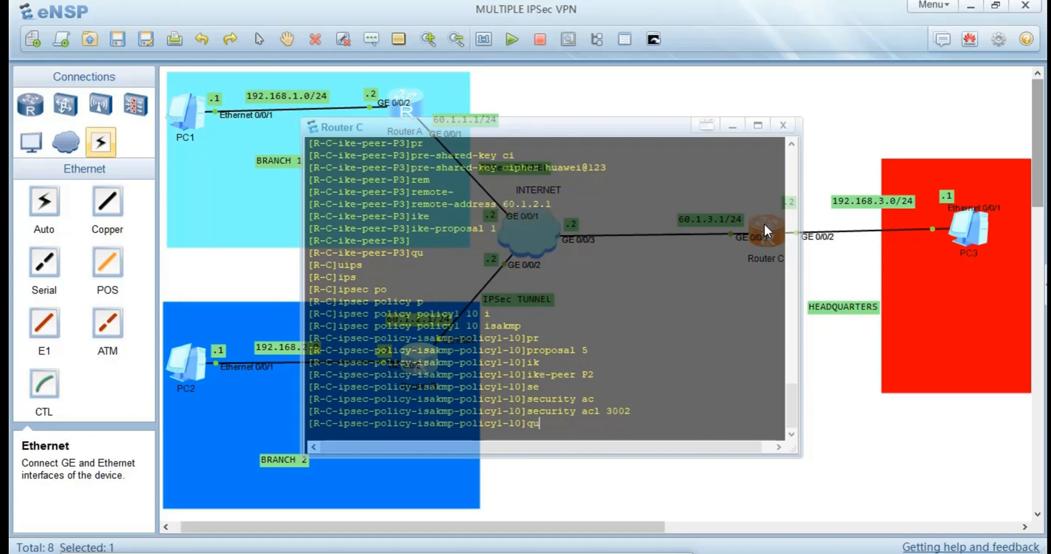
key(Return)
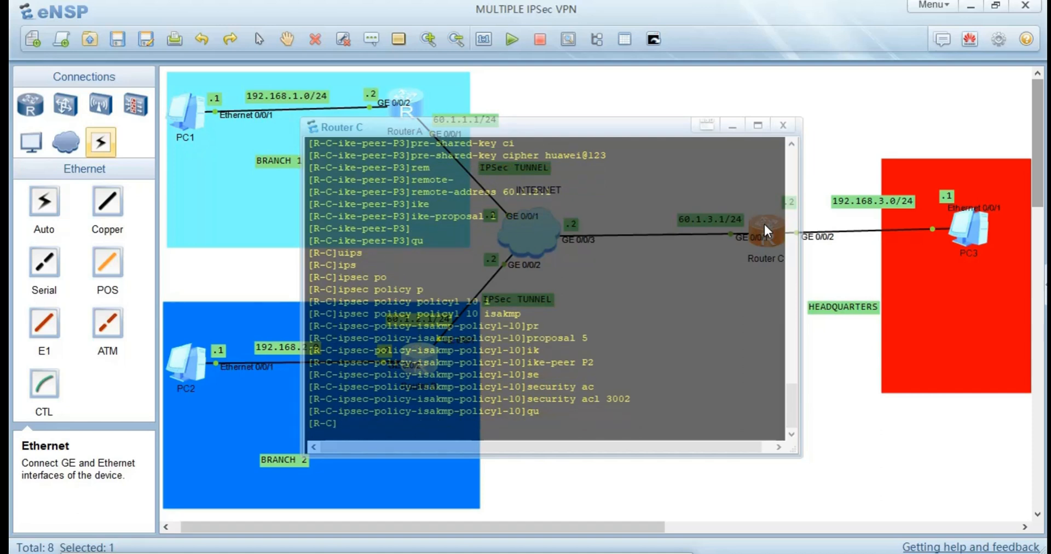
Create a second entry of IPSec policy policy1 on Router C with sequence number 11 in ISAKMP mode.
text(ip)
key(Tab)
key(Tab)
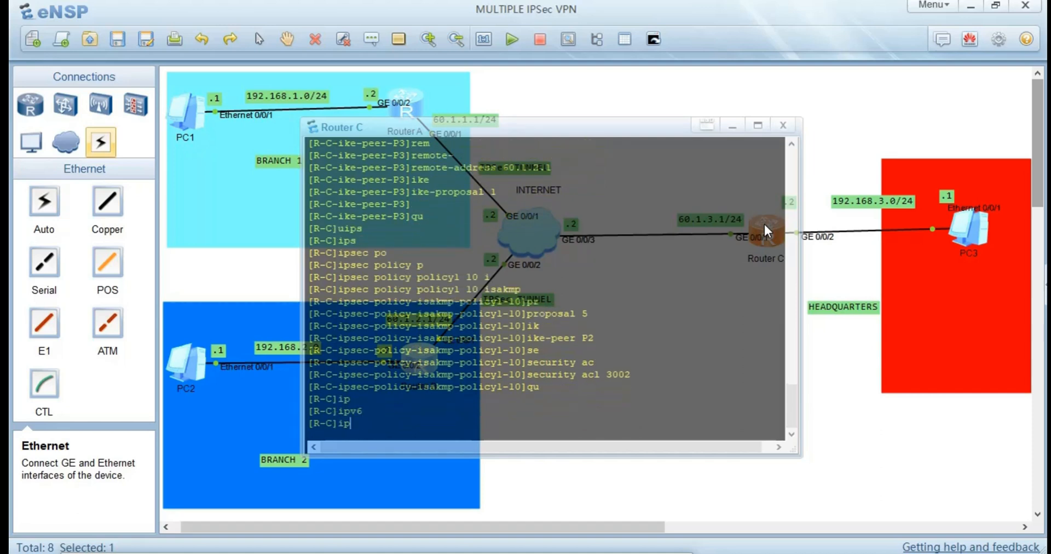
key(Tab)
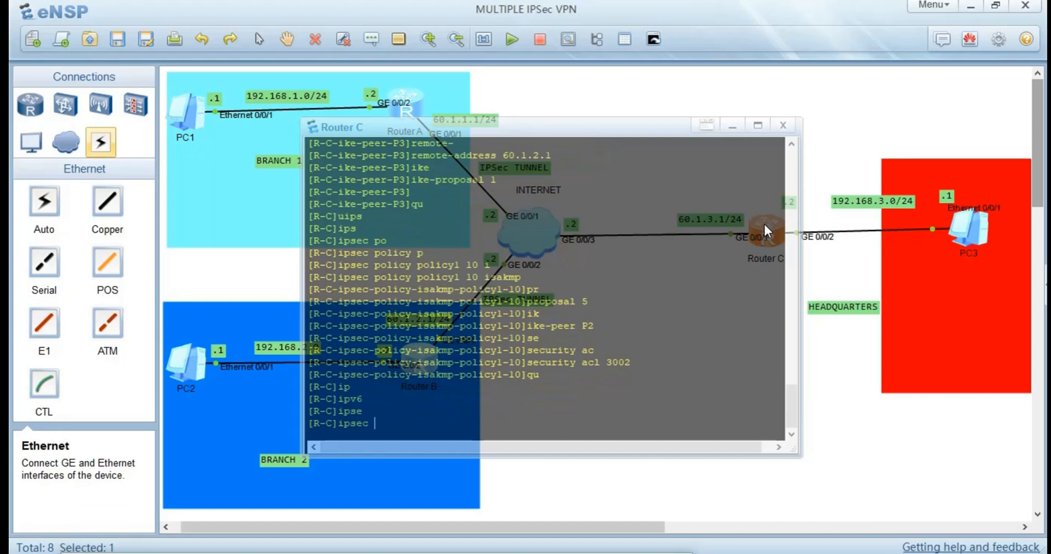
text(po)
key(Tab)
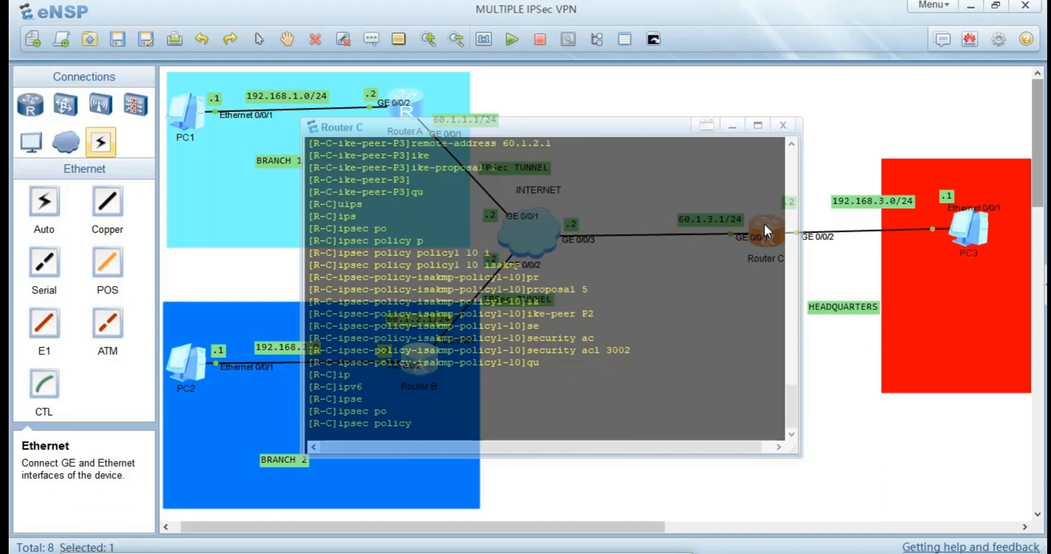
text(p[olicy)
key(BackSpace)
key(BackSpace)
key(BackSpace)
key(BackSpace)
key(BackSpace)
key(BackSpace)
key(BackSpace)
text(olicy1 11 is)
key(Tab)
key(Return)
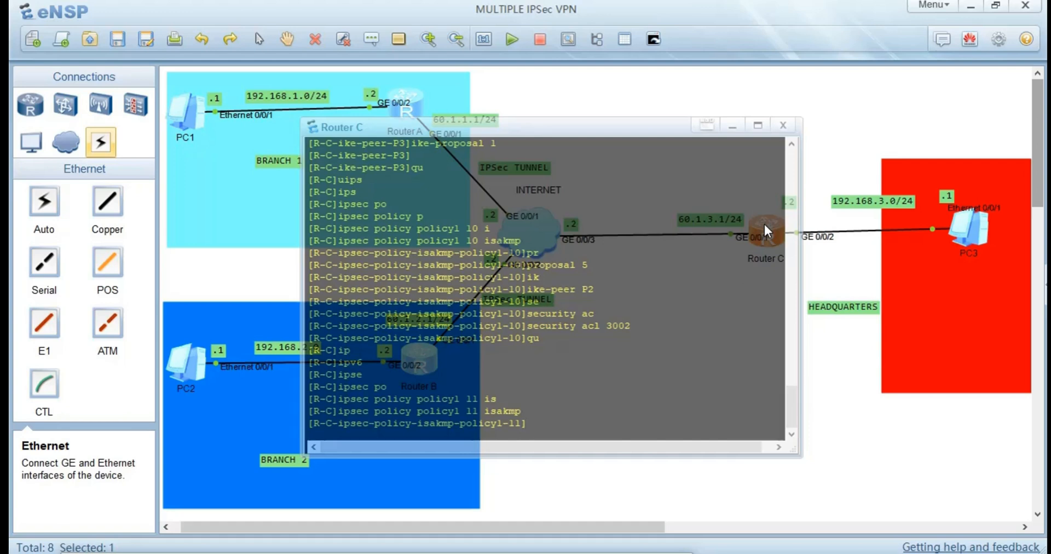
Bind IPSec proposal 5 and IKE peer P3 to Router C's IPSec policy policy1 11.
text(p)
key(Tab)
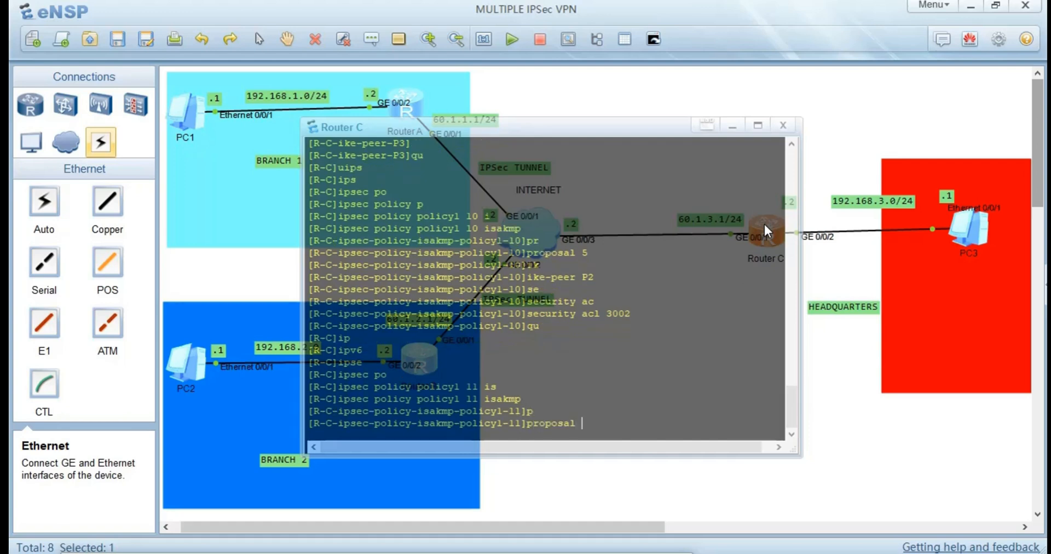
text(5)
key(Return)
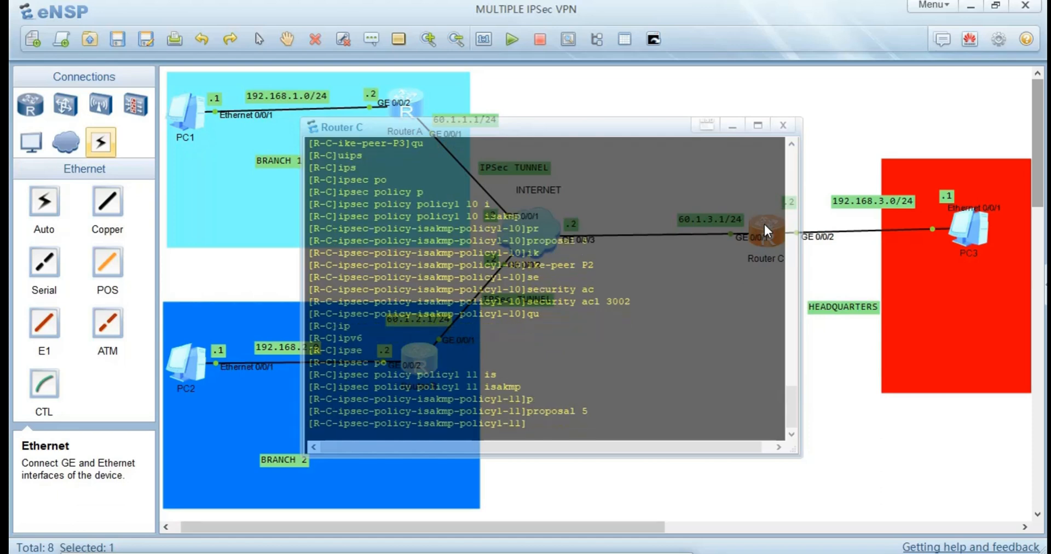
text(ik)
key(Tab)
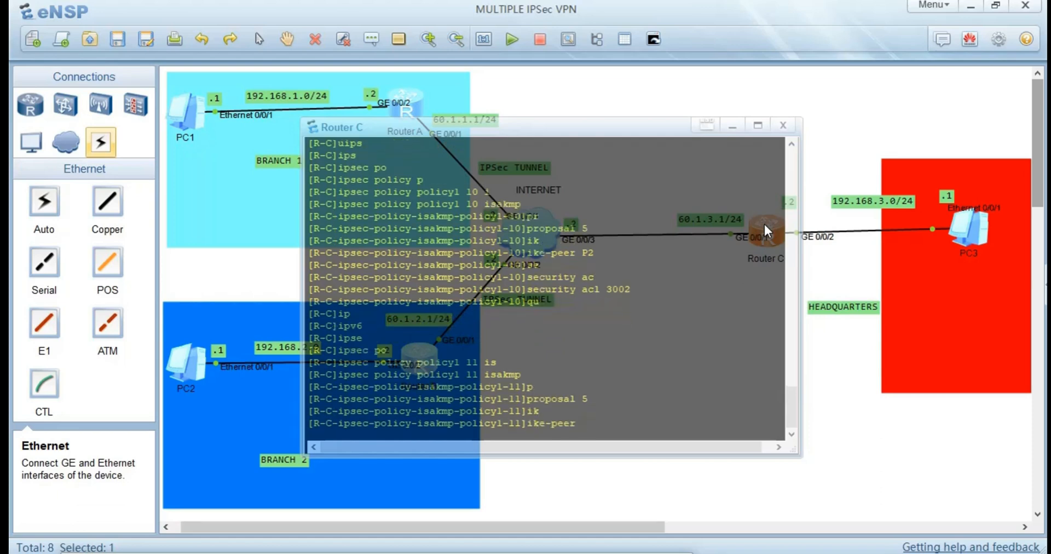
text(P3)
key(Return)
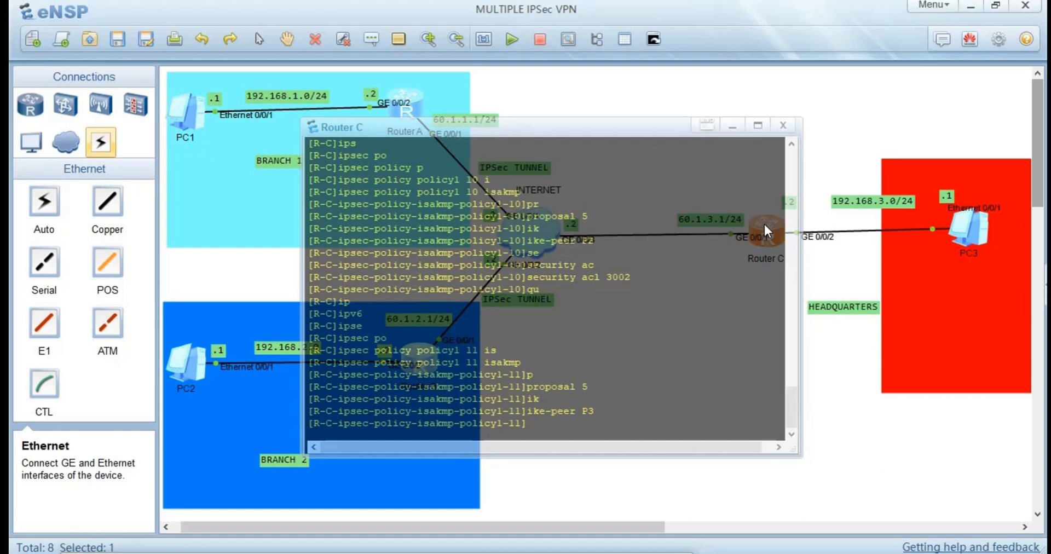
Set security ACL 3003 in Router C's IPSec policy policy1 11 and return to the system view.
text(s)
key(Tab)
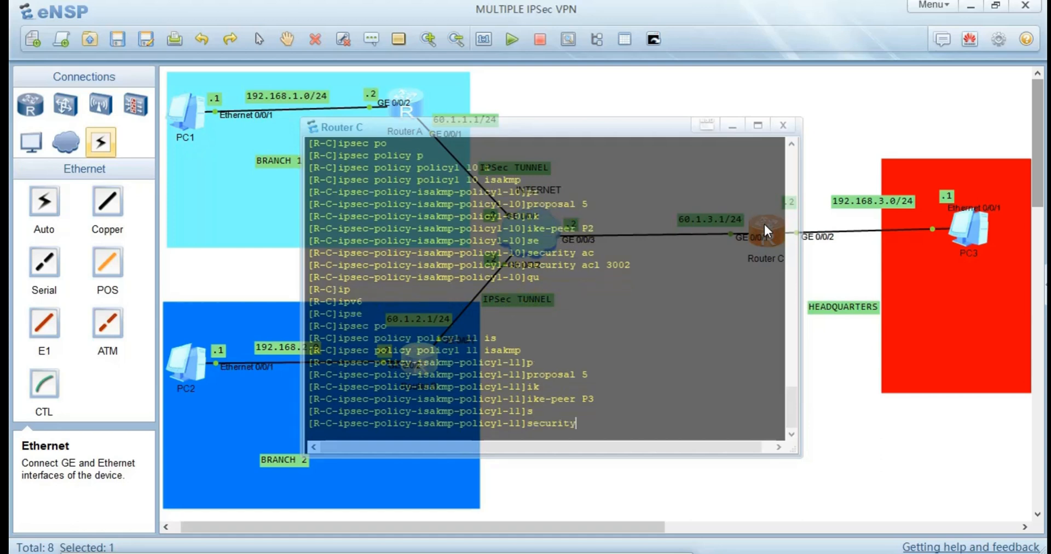
text(ac)
key(Tab)
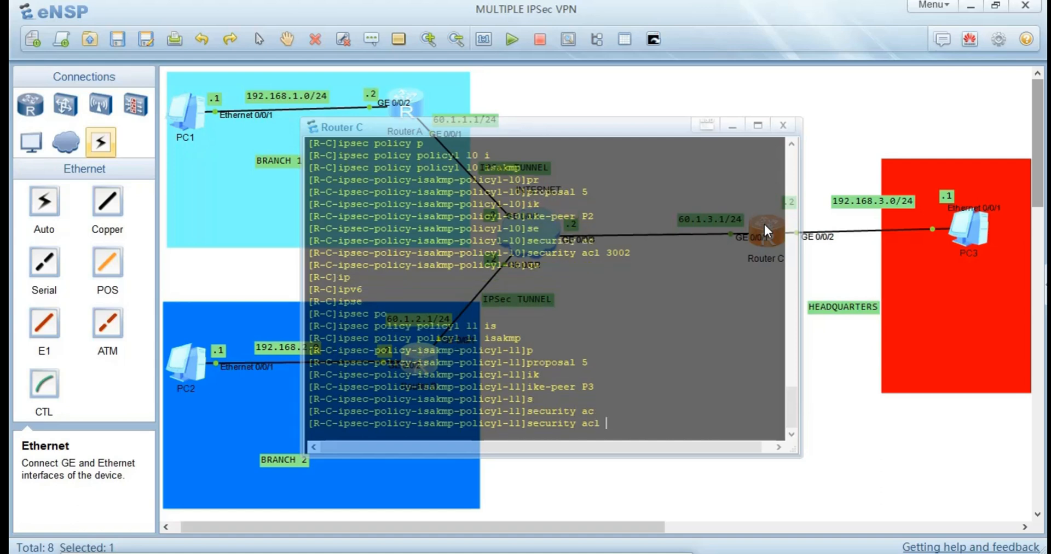
text(3002)
key(BackSpace)
text(3)
key(Return)
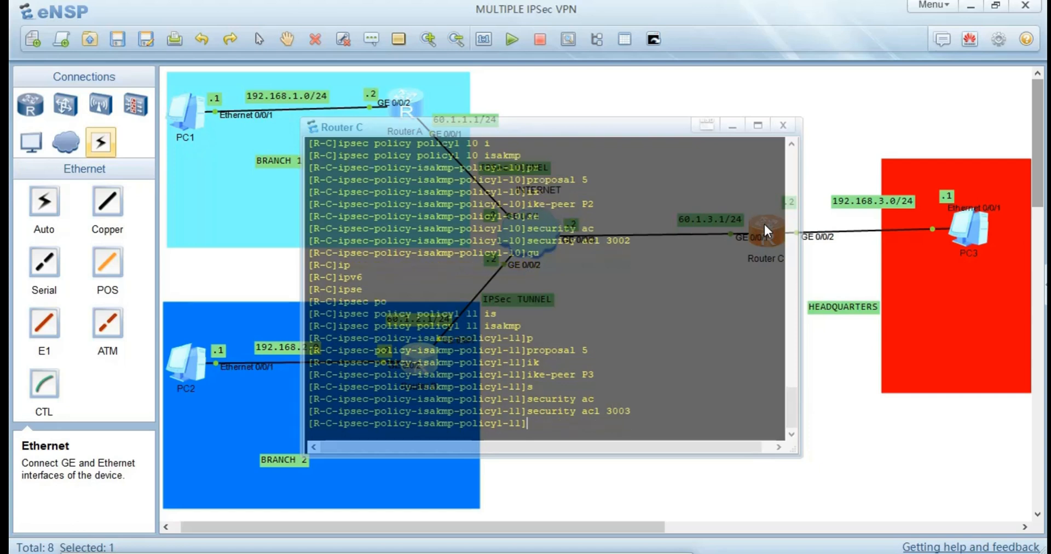
text(qu)
key(Return)
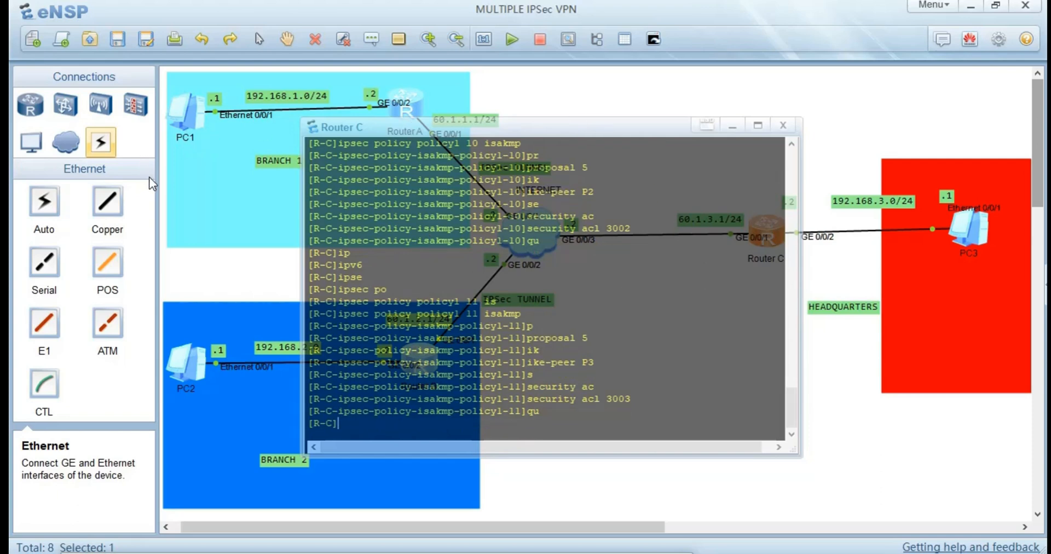
Switch to Router A's console, leave its IPSec policy view for the system view, and move the console window clear of Router A.
click(259, 289)
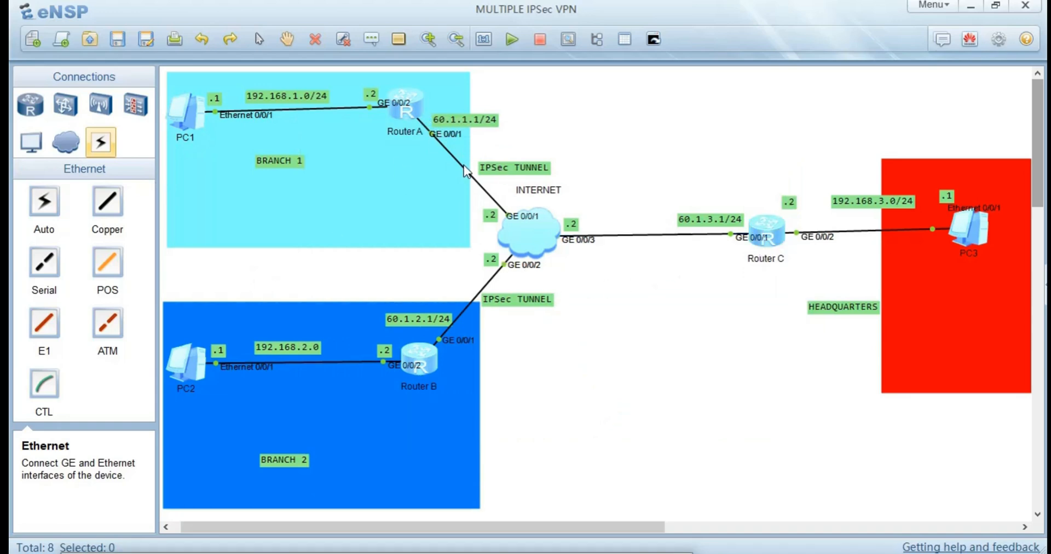
double_click(399, 103)
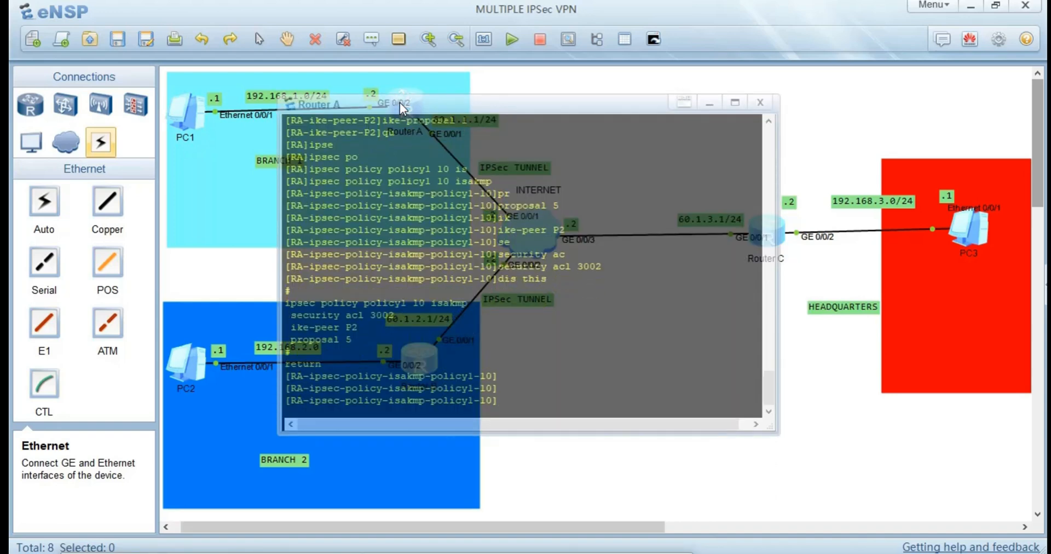
key(Return)
text(qu)
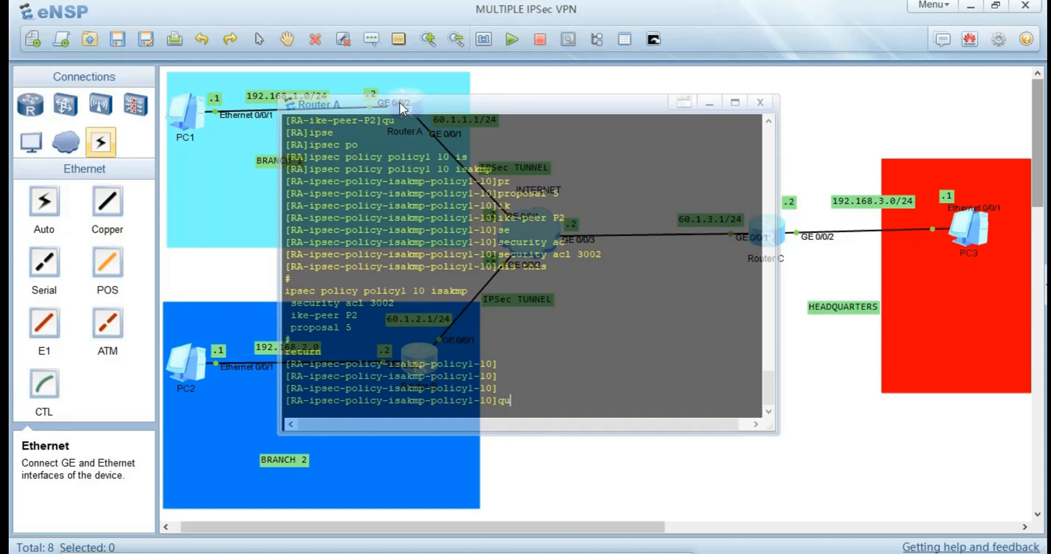
key(Return)
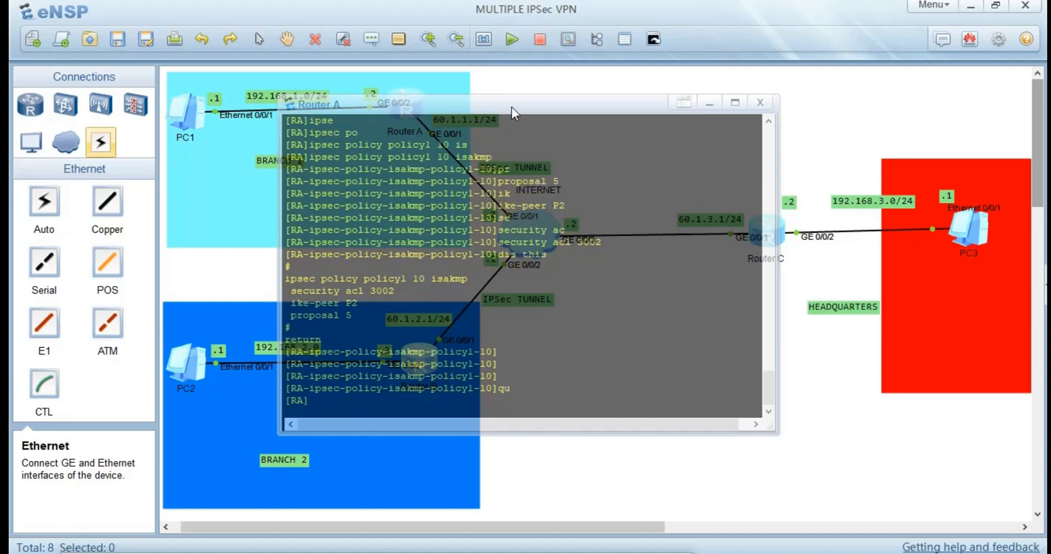
drag(511, 107, 715, 128)
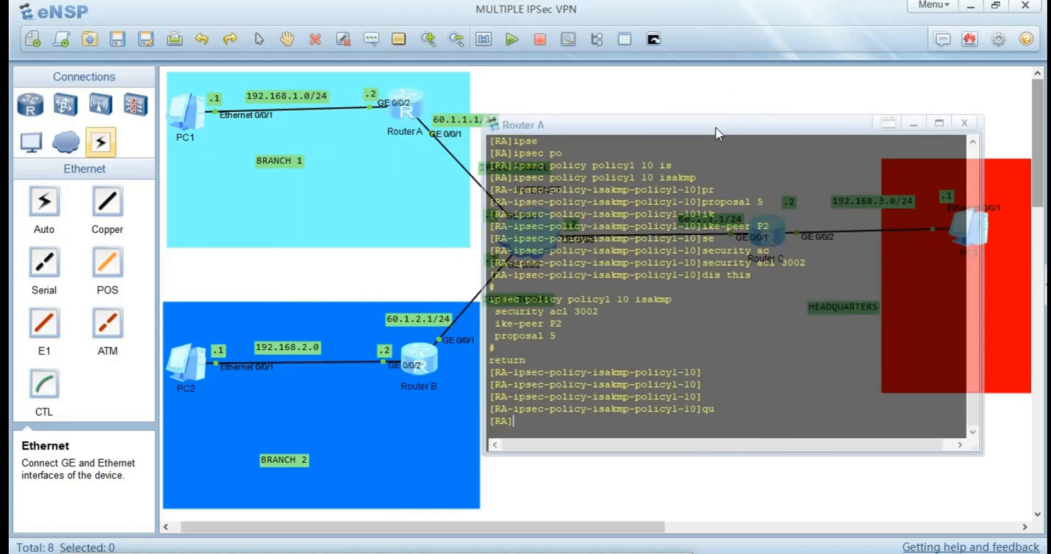
Apply IPSec policy policy1 to interface GigabitEthernet0/0/1 on Router A.
text(int g0/0/1)
key(Return)
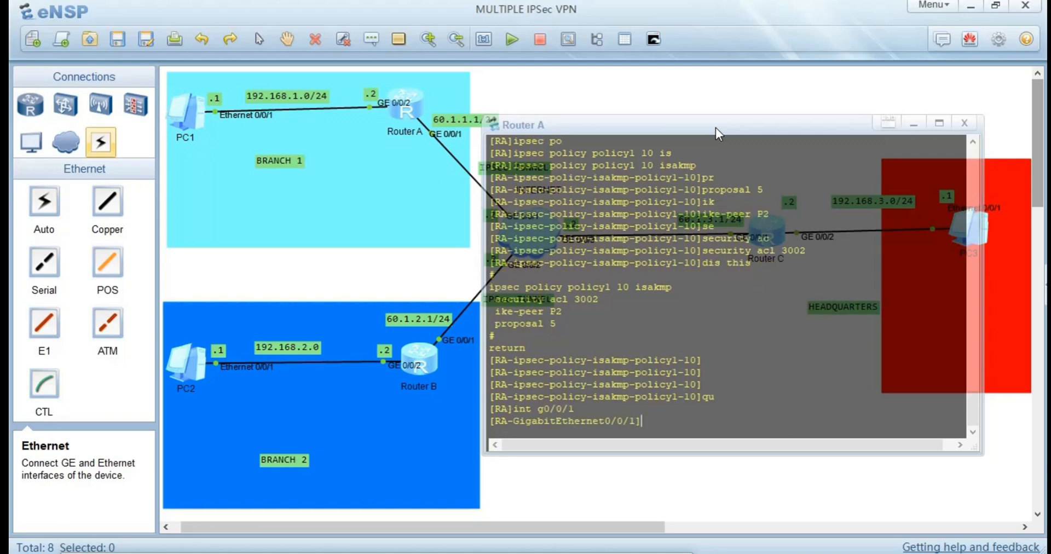
text(i)
key(BackSpace)
text(ips)
key(Tab)
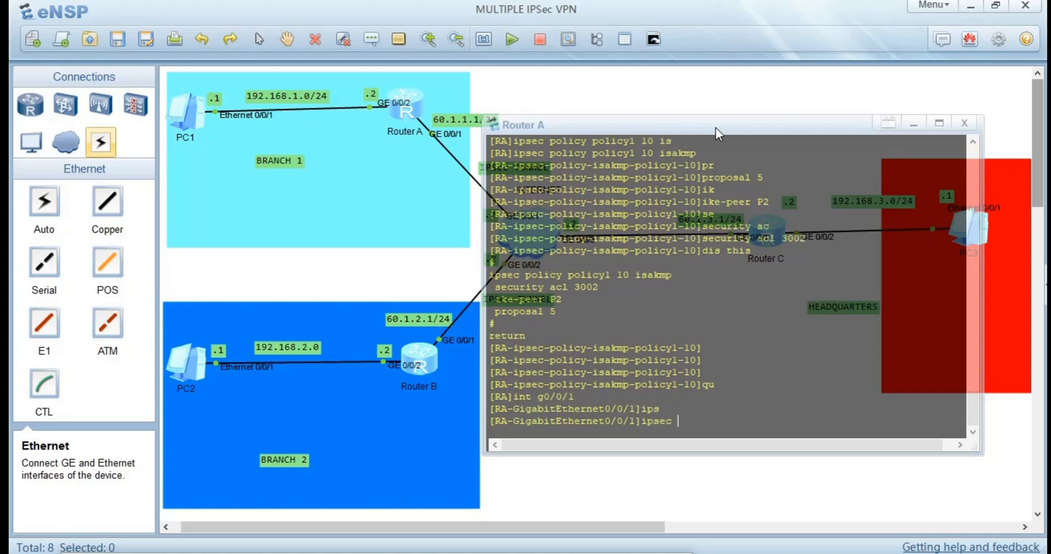
text(p)
key(Tab)
text(polic)
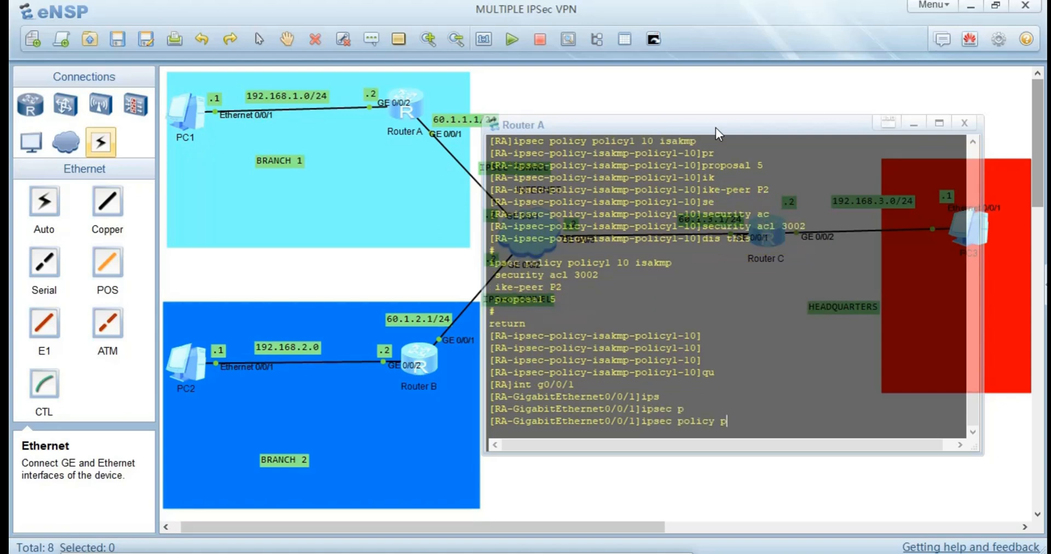
text(y1)
key(Return)
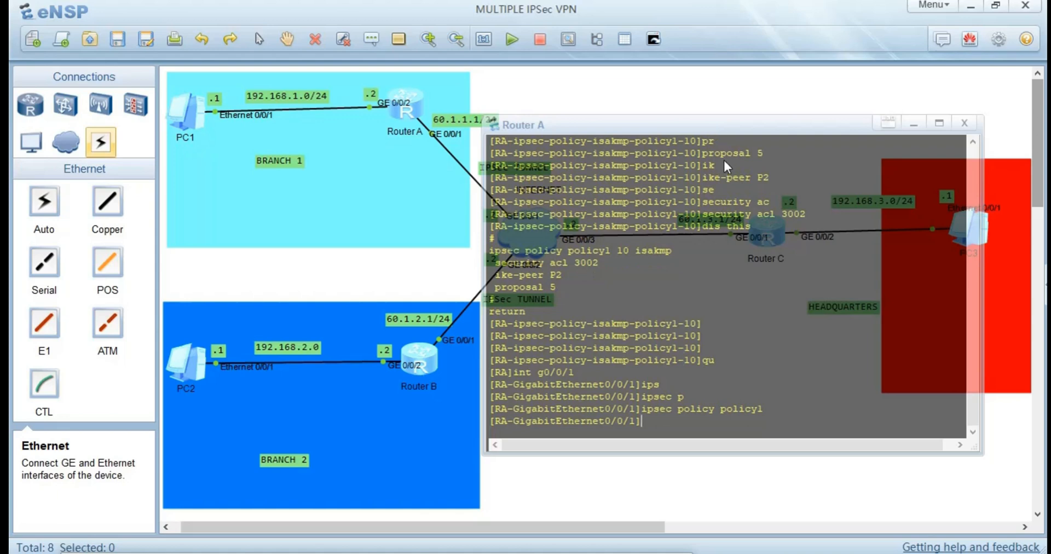
Switch to Router B's console, move its window off Router B, and leave the IPSec policy view for the system view.
double_click(422, 343)
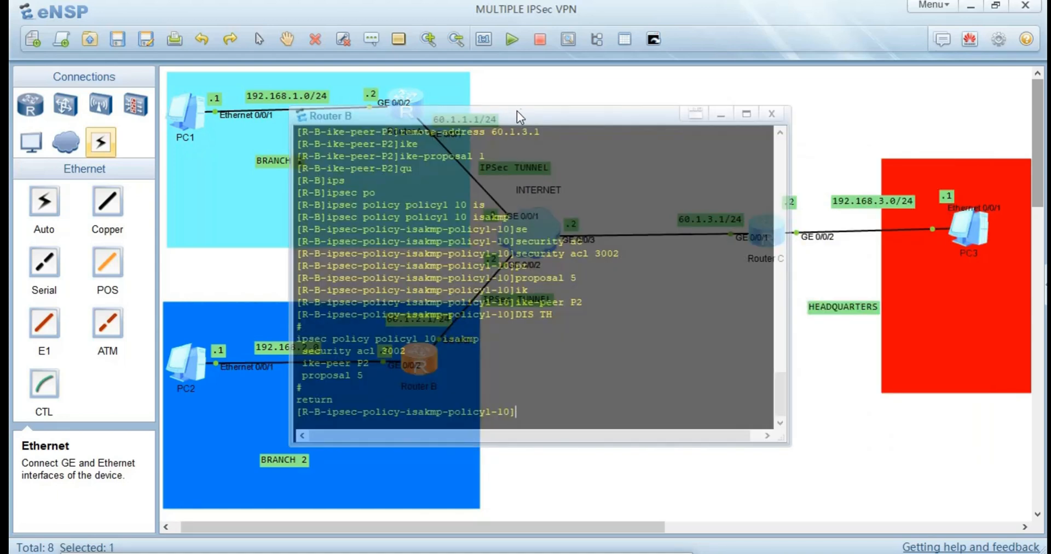
drag(514, 119, 706, 138)
text(qu)
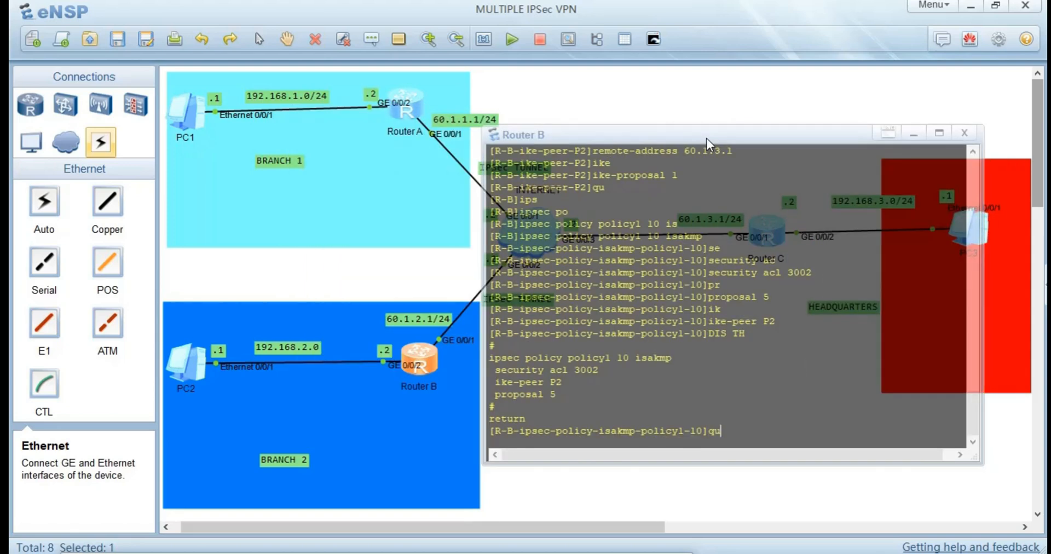
key(Return)
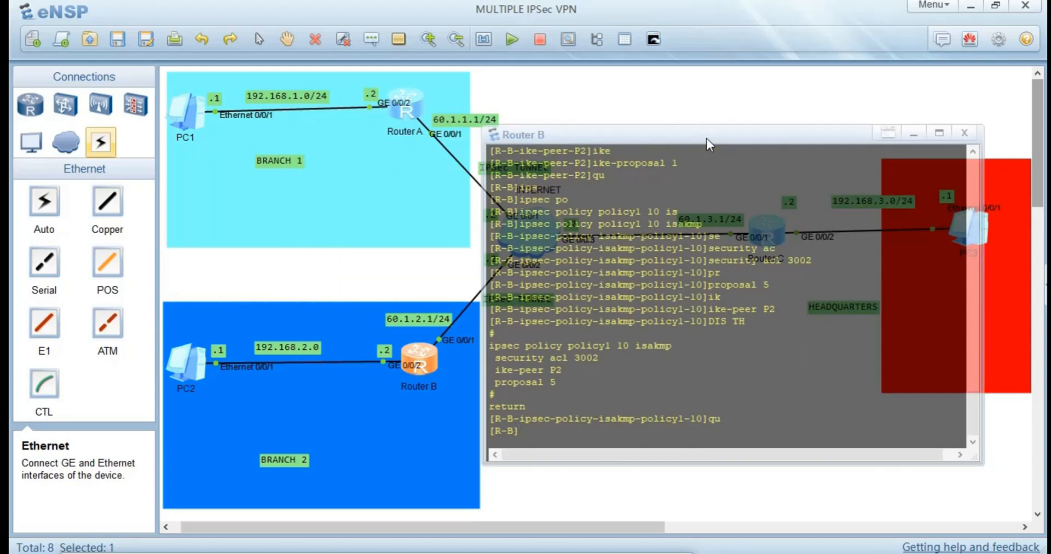
Apply IPSec policy policy1 to interface GigabitEthernet0/0/1 on Router B.
text(int g0/0/1)
key(Return)
text(ips)
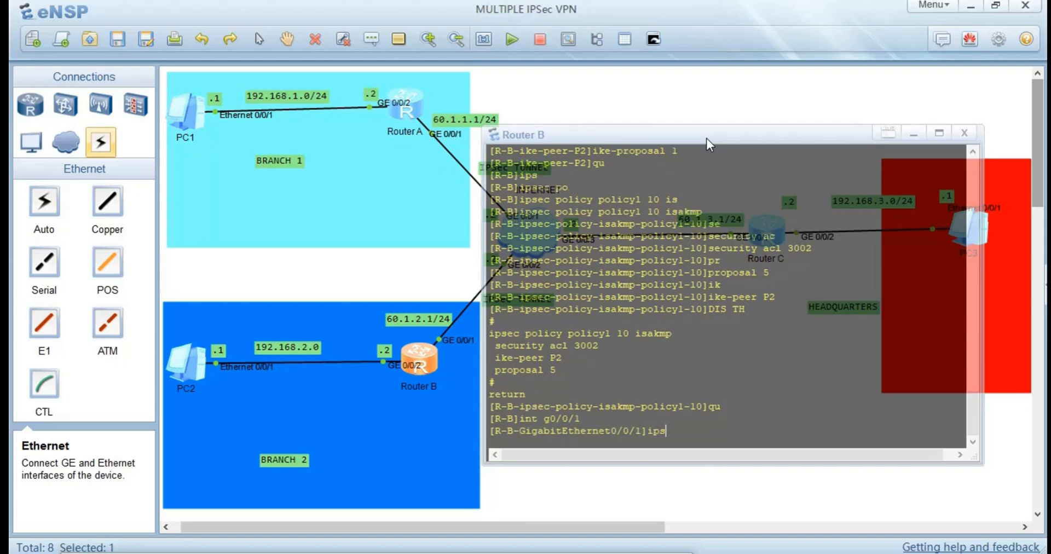
key(Tab)
text(p)
key(Tab)
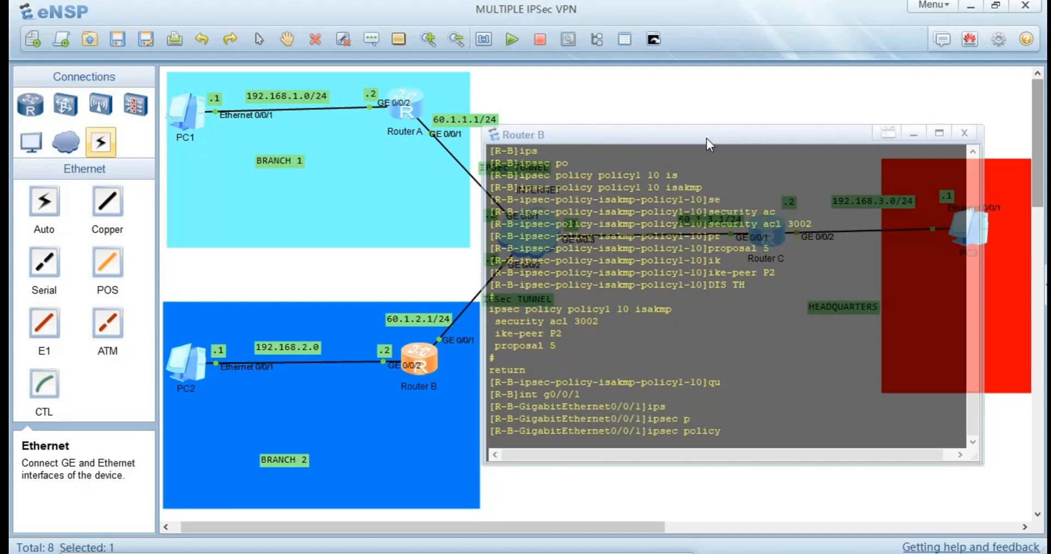
text(policy1)
key(Return)
Switch back to Router C's console and get a fresh system view prompt.
click(457, 248)
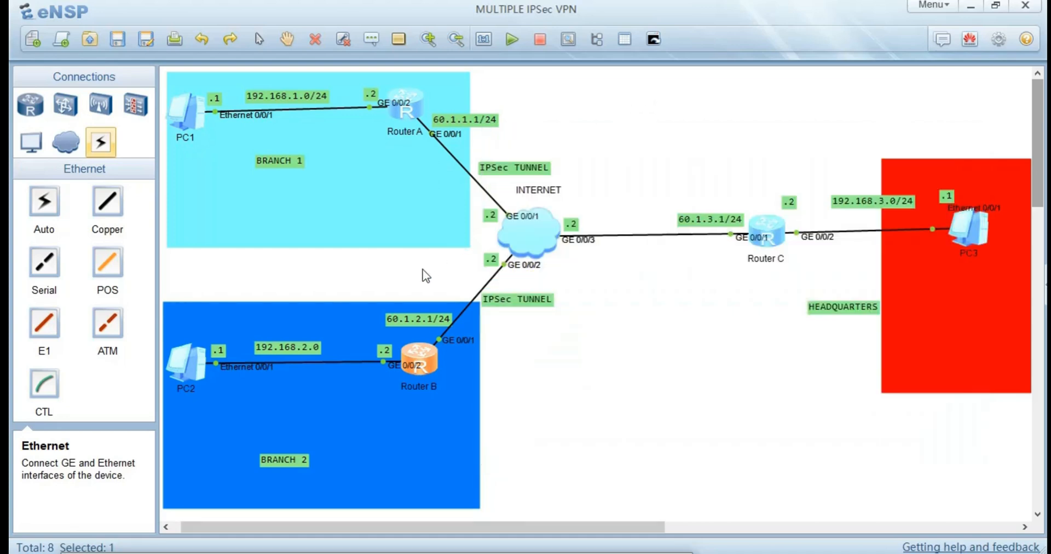
double_click(769, 237)
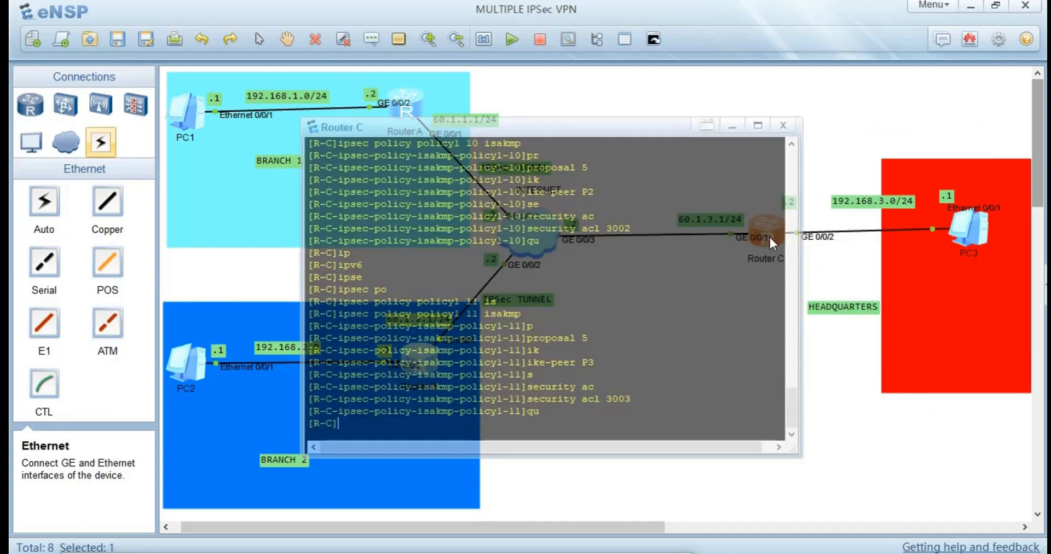
key(Return)
key(Return)
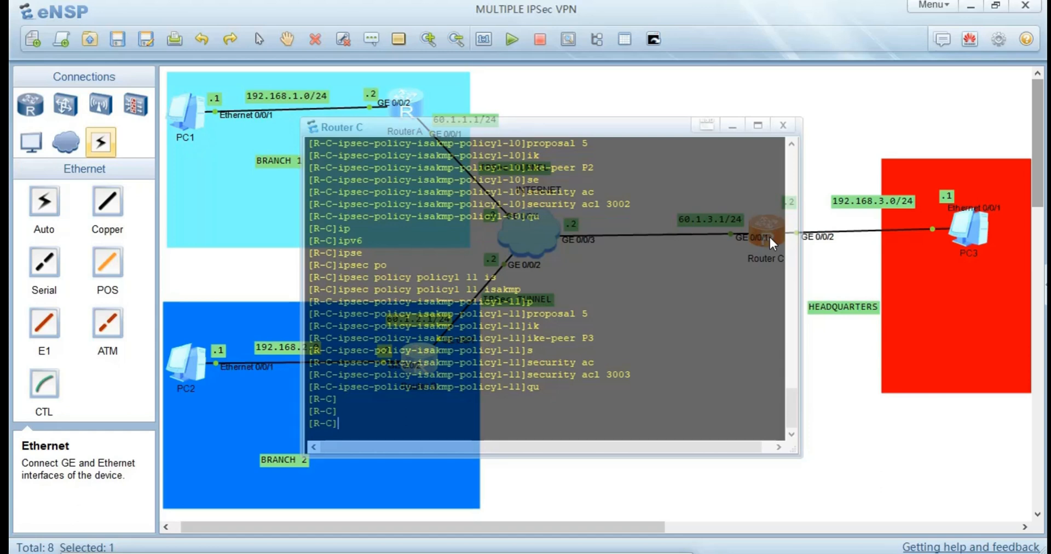
Enter the interface view of GigabitEthernet0/0/1 on Router C.
text(int)
key(Tab)
text(g)
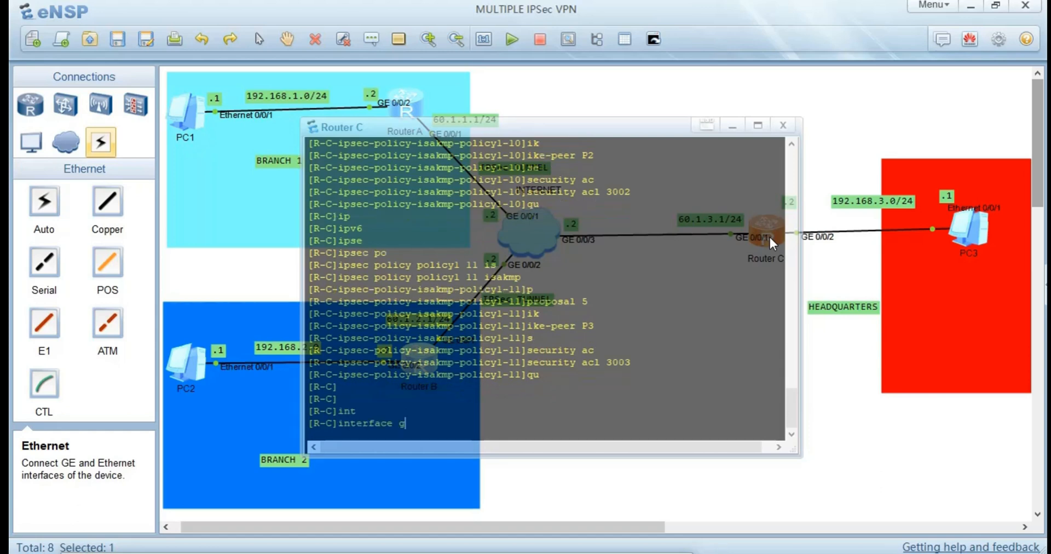
text(0/0/1)
key(Return)
Apply IPSec policy policy1 to Router C's outside interface and put its console away.
text(ip)
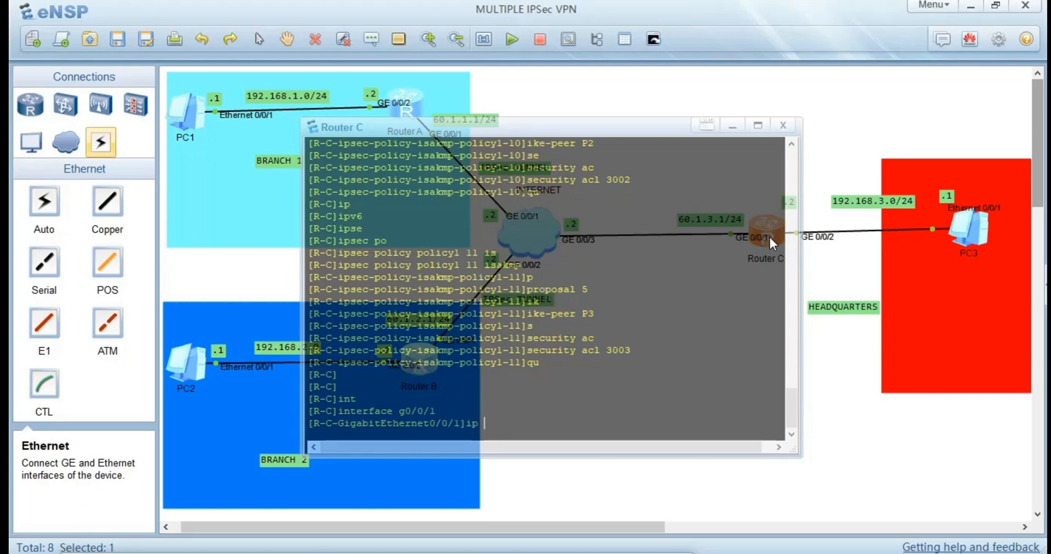
key(Tab)
key(Tab)
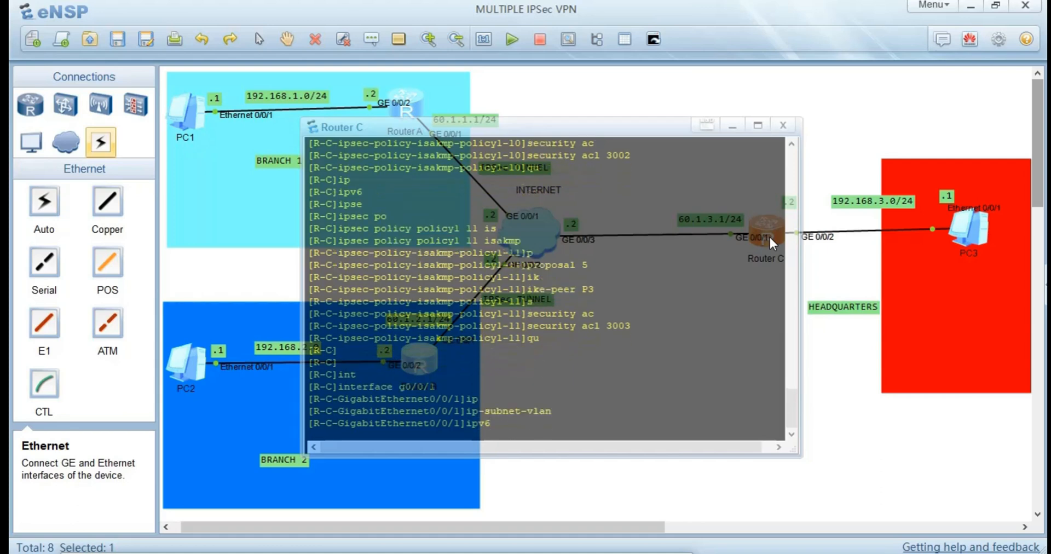
key(BackSpace)
key(BackSpace)
text(s)
key(Tab)
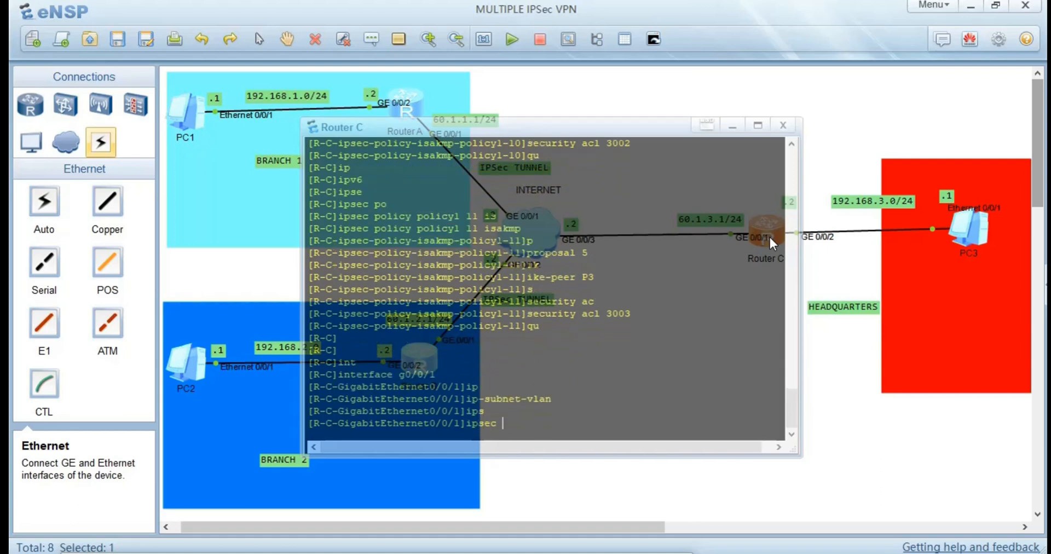
text(po)
key(Tab)
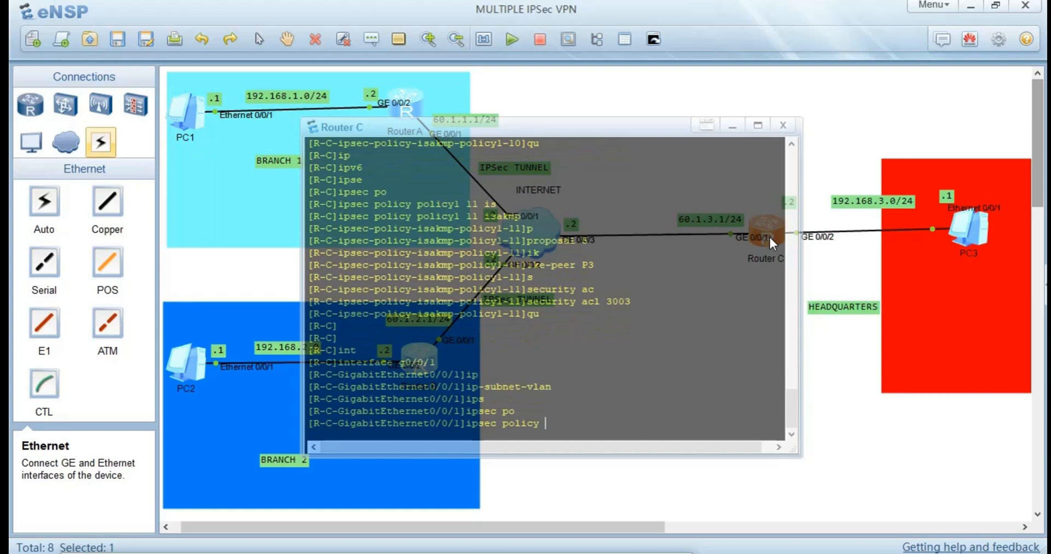
text(policy1)
key(Return)
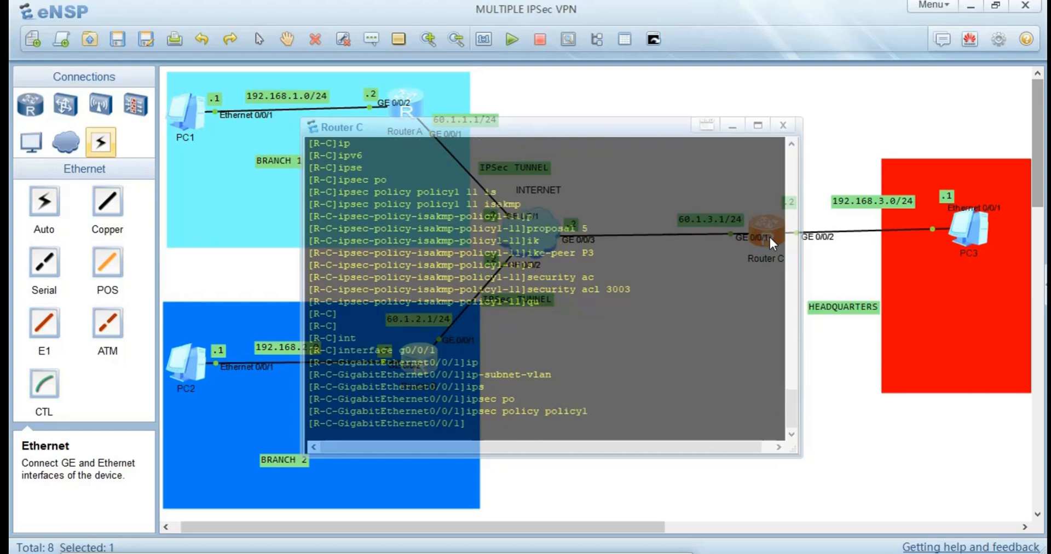
click(604, 501)
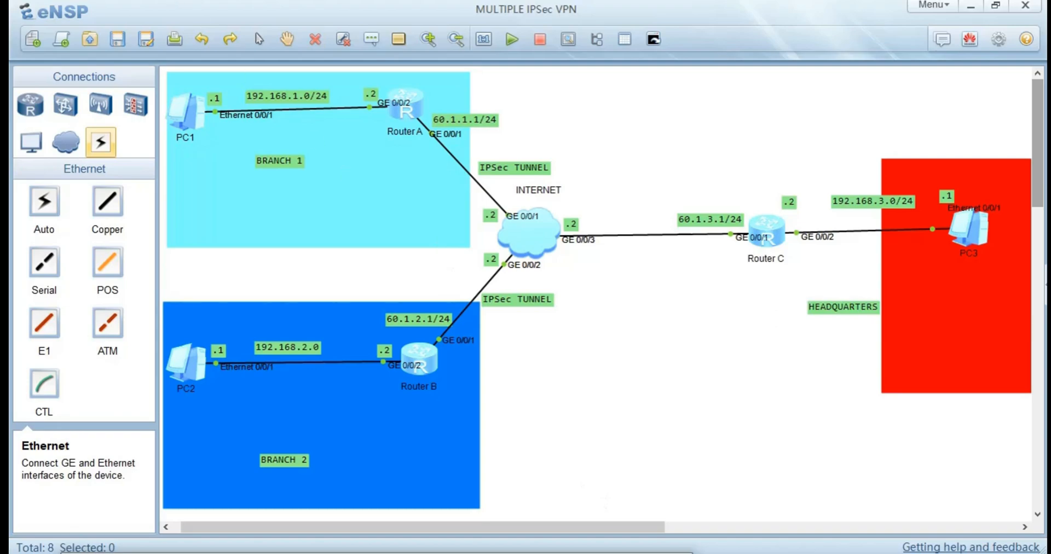
Switch to the Gateway Interconnection PDF, check the final stages of the IPSec configuration flowchart, and return to the eNSP topology.
key(alt+Tab)
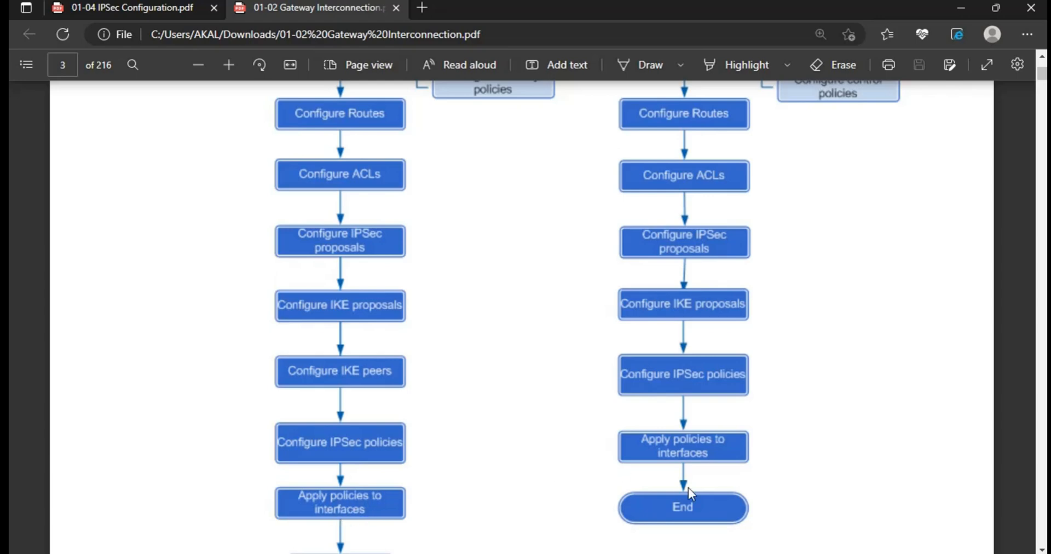
click(1042, 549)
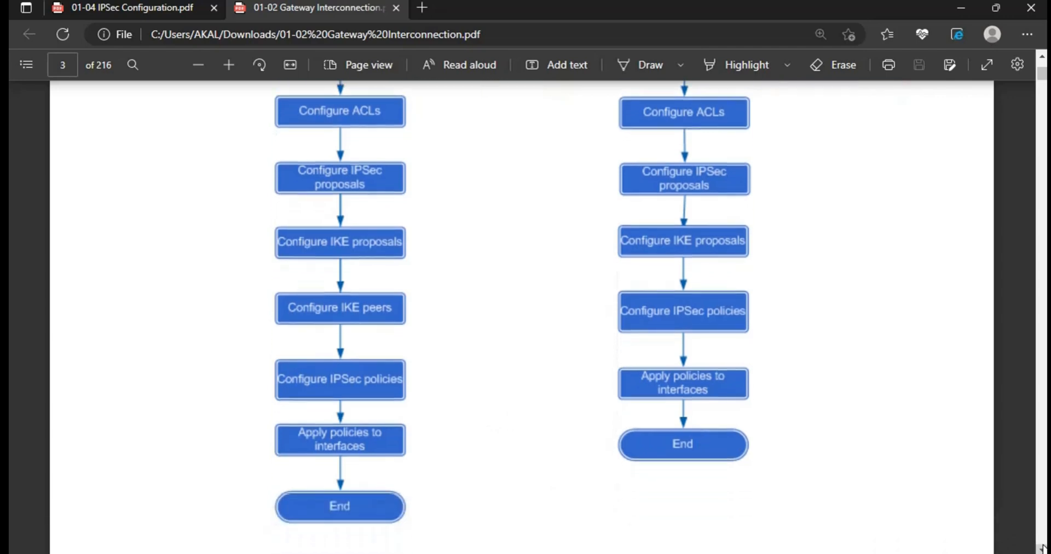
click(269, 0)
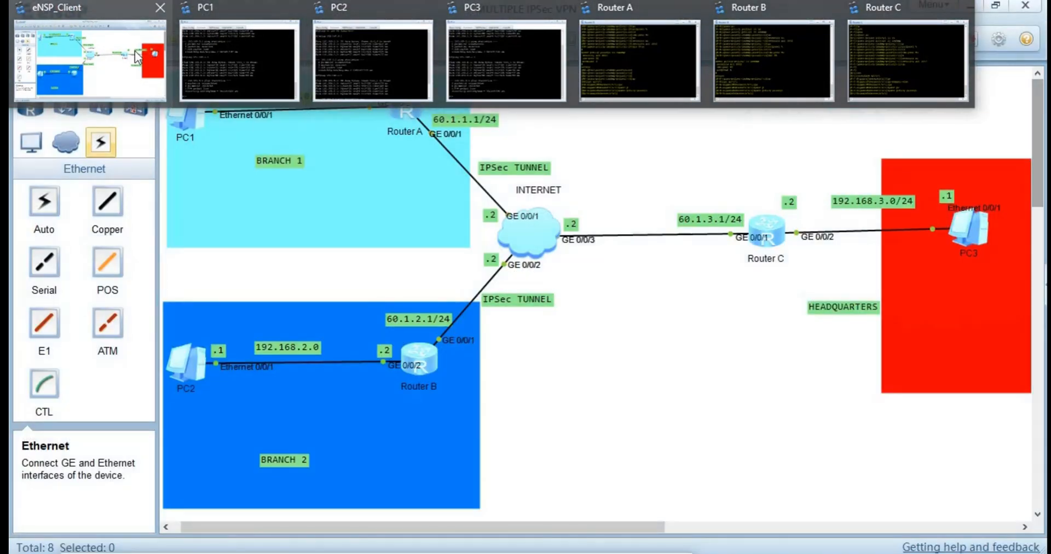
click(135, 50)
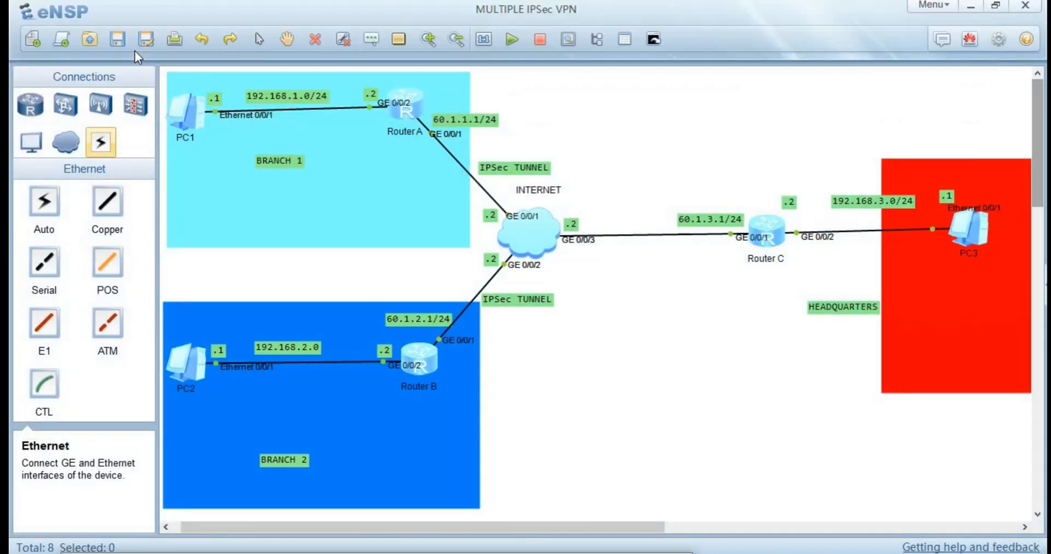
Bring up Router A's console and leave the interface view for the system view.
double_click(400, 116)
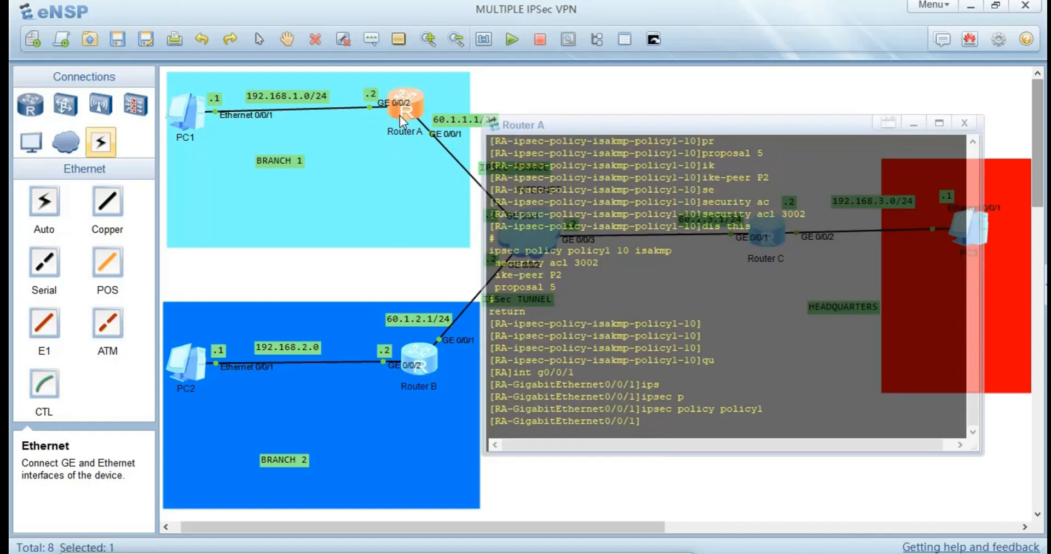
key(Return)
key(Return)
text(u)
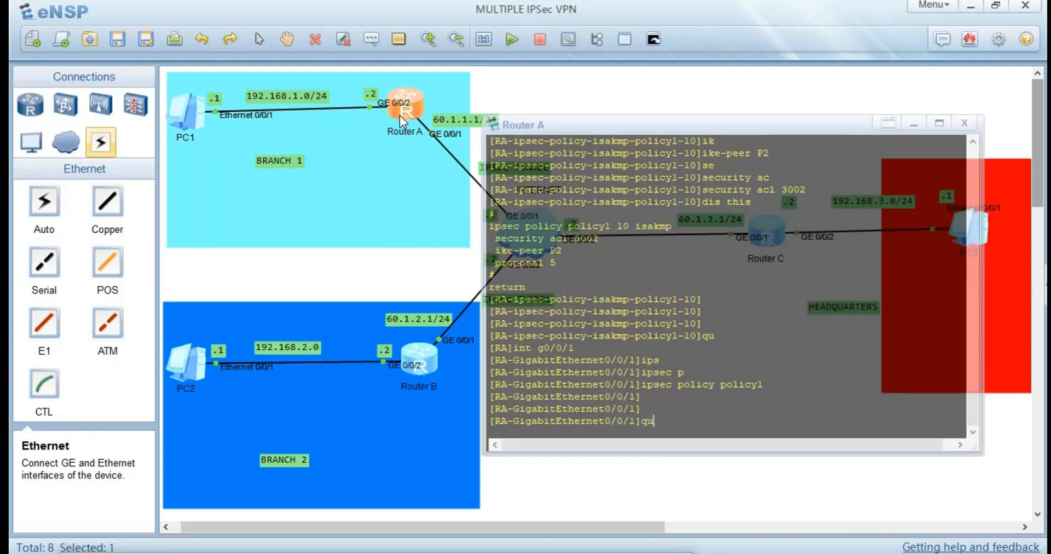
key(Return)
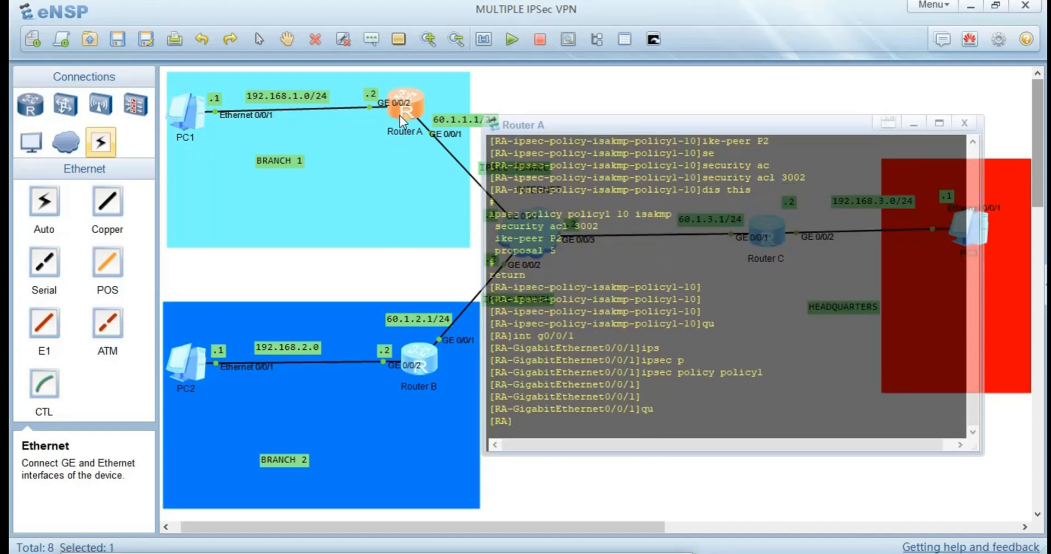
Display the IKE security associations on Router A with dis ike sa and examine their peers and phases.
text(dis ike sa)
key(Return)
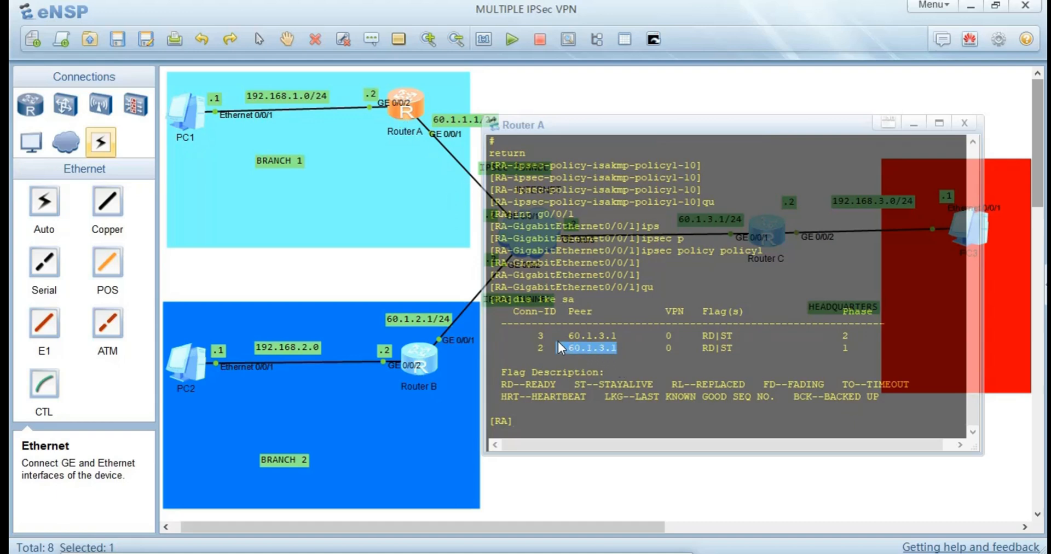
drag(557, 340, 523, 324)
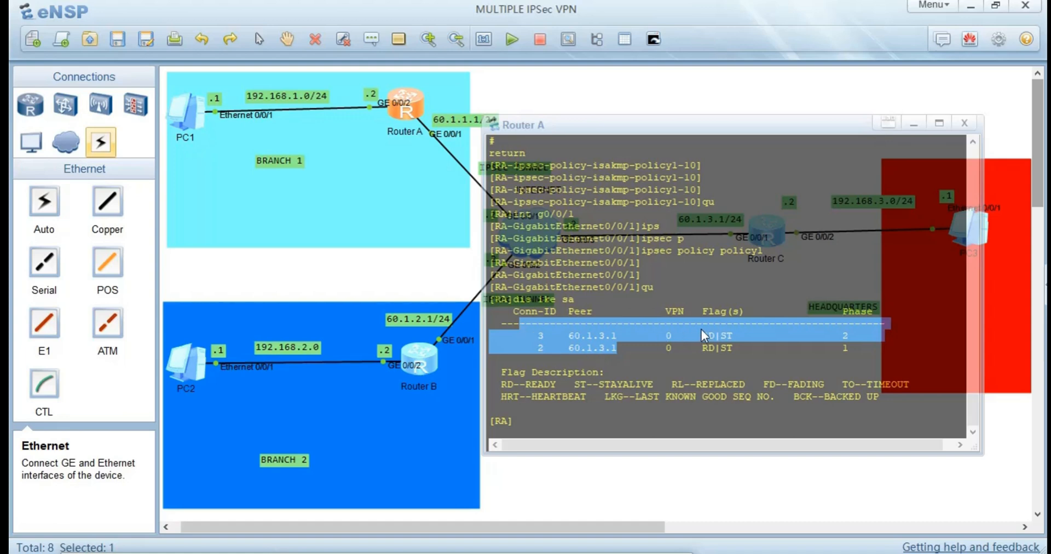
drag(872, 366, 810, 334)
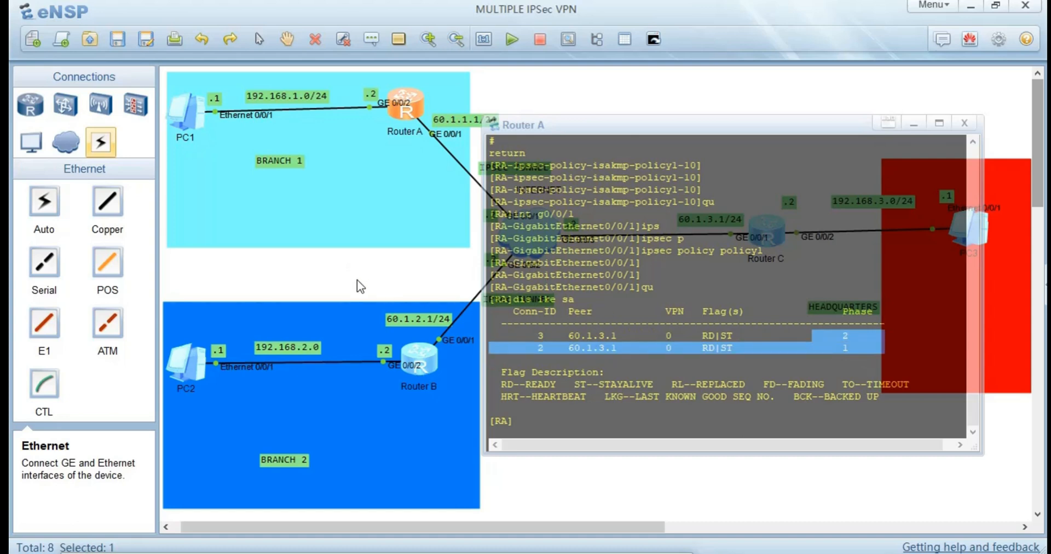
Display the IKE security associations on Router B with dis ike sa and examine their entries.
double_click(410, 352)
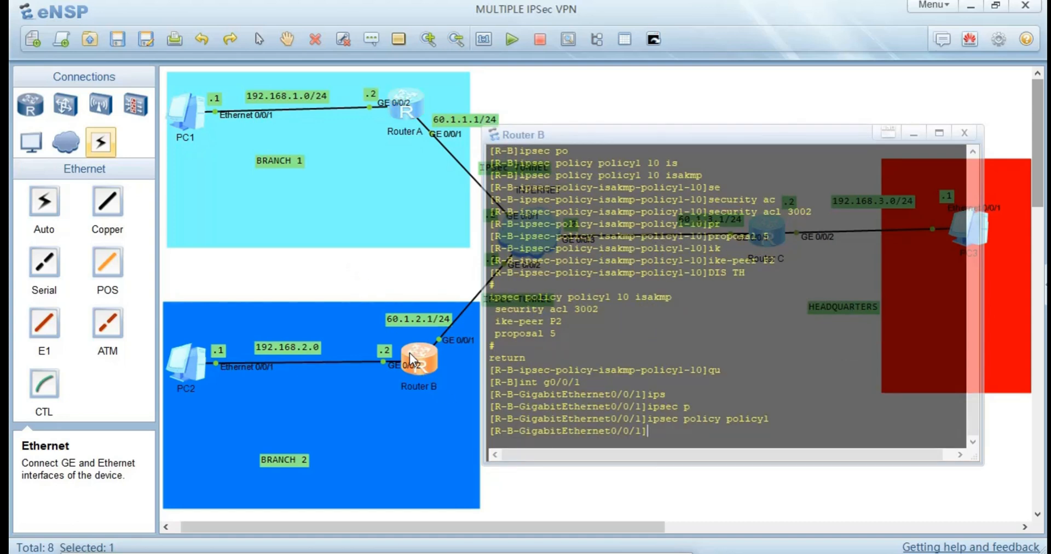
text(dis ike sa)
key(Return)
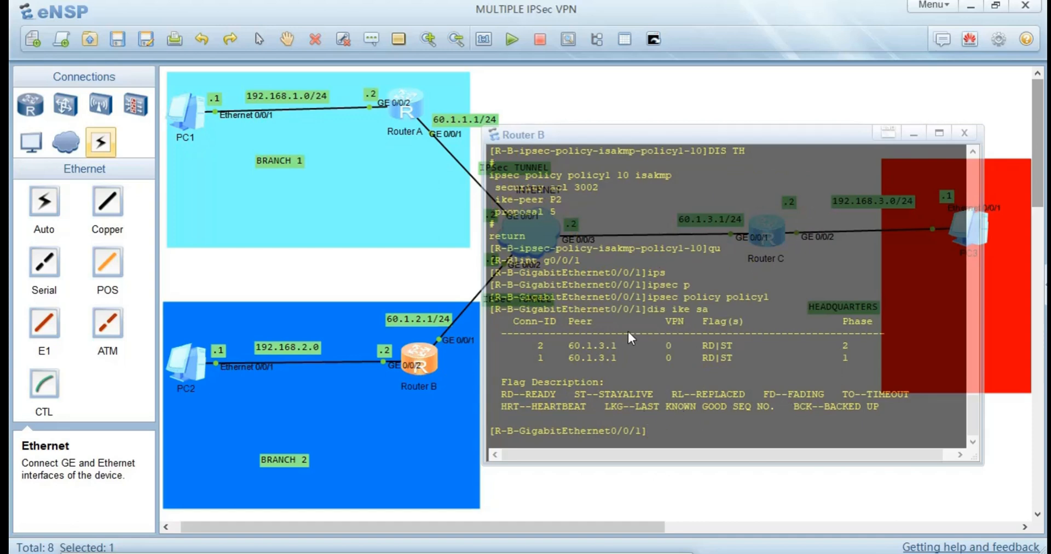
drag(629, 358, 534, 322)
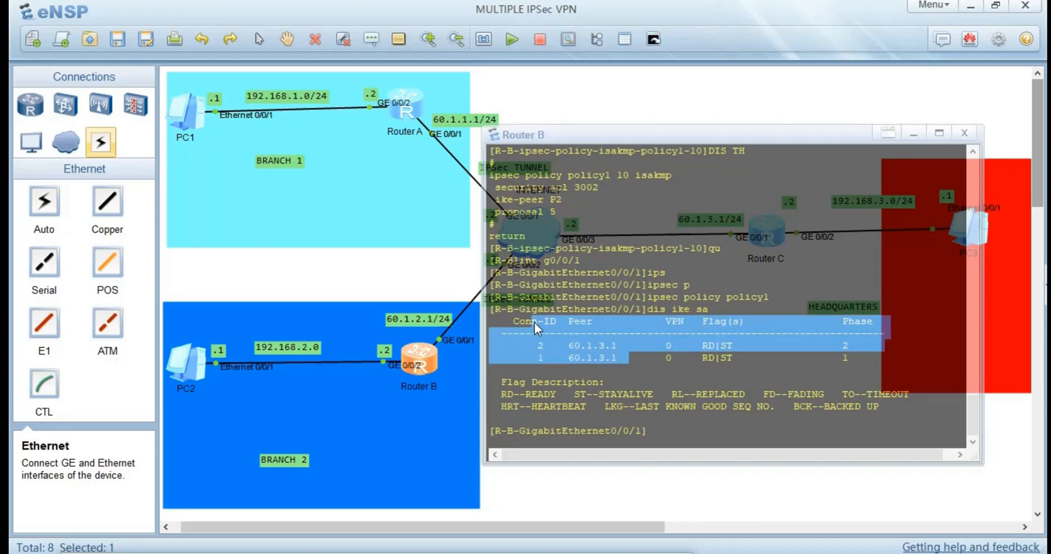
click(351, 282)
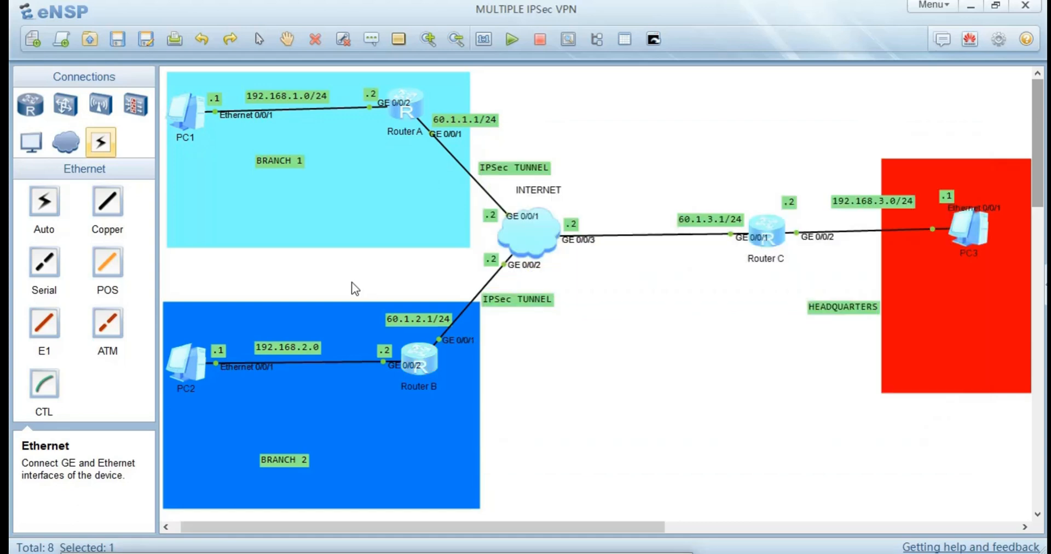
Display the IKE security associations on Router C with dis ike sa and examine the entries for both branch peers.
double_click(763, 228)
key(Return)
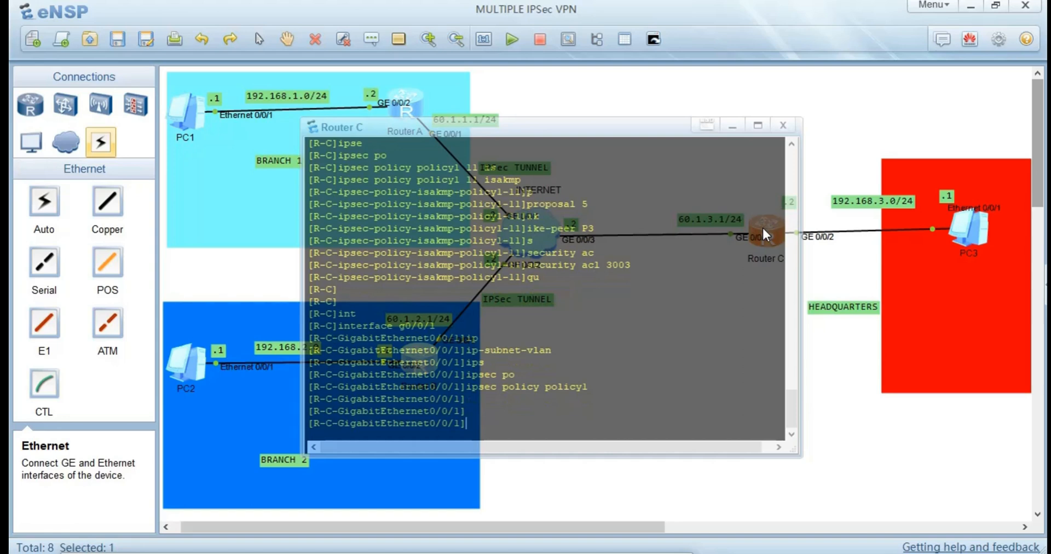
text(dis ike sa)
key(Return)
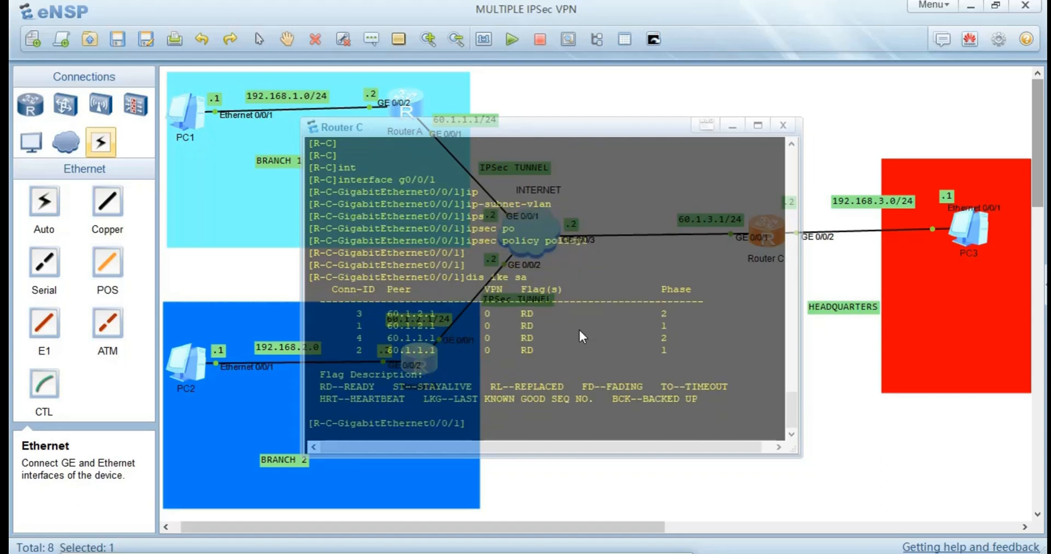
drag(447, 327, 406, 315)
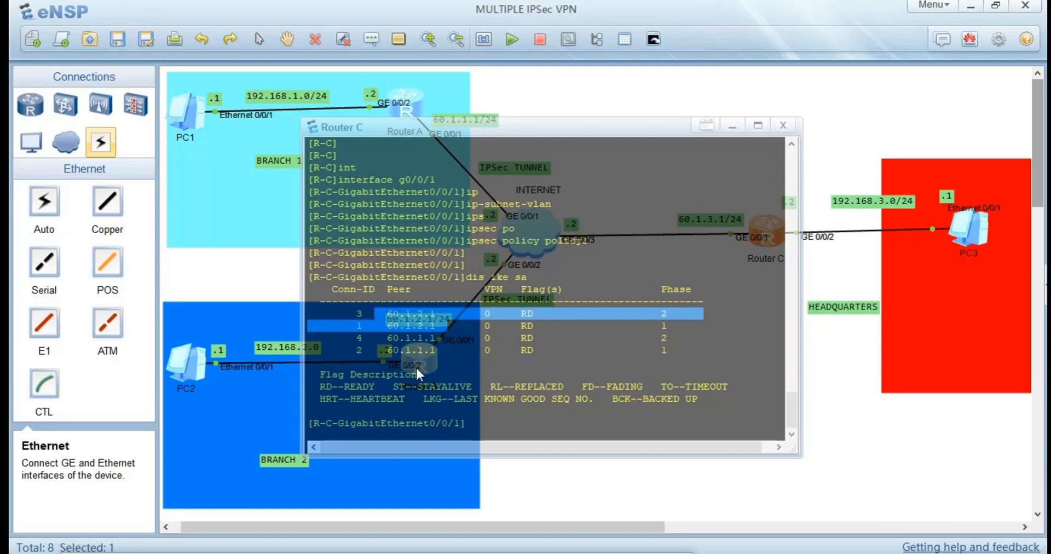
drag(434, 356, 380, 340)
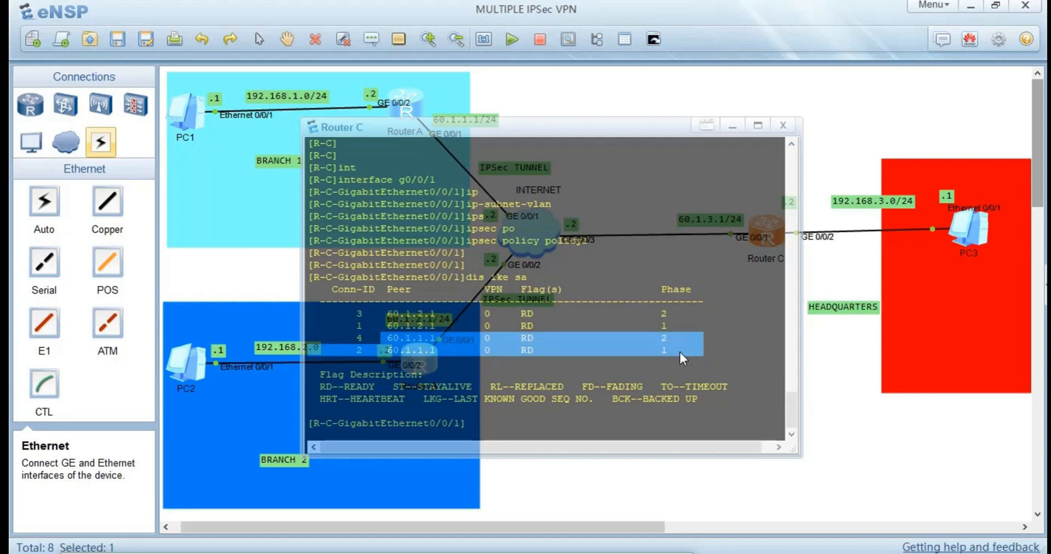
click(546, 407)
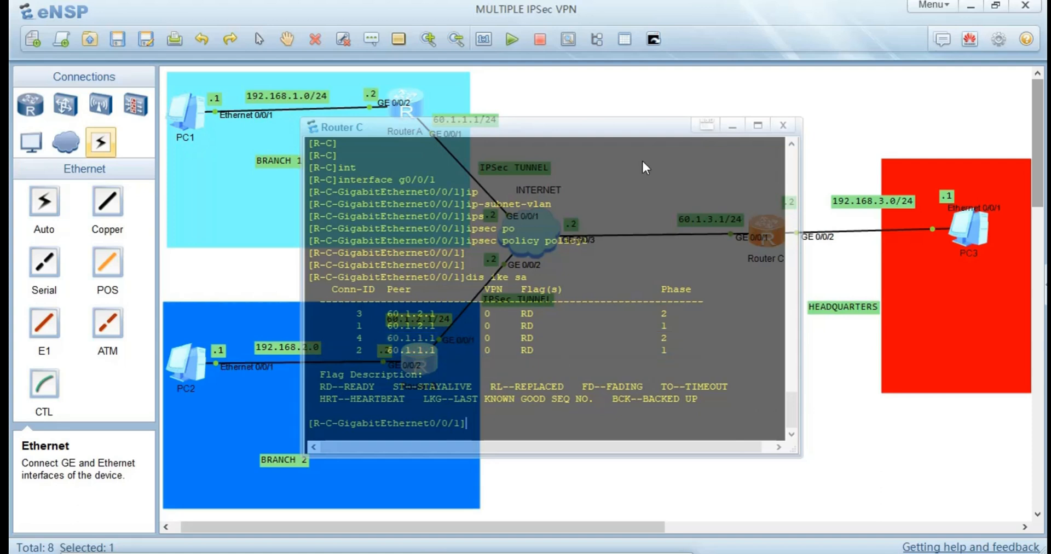
click(868, 390)
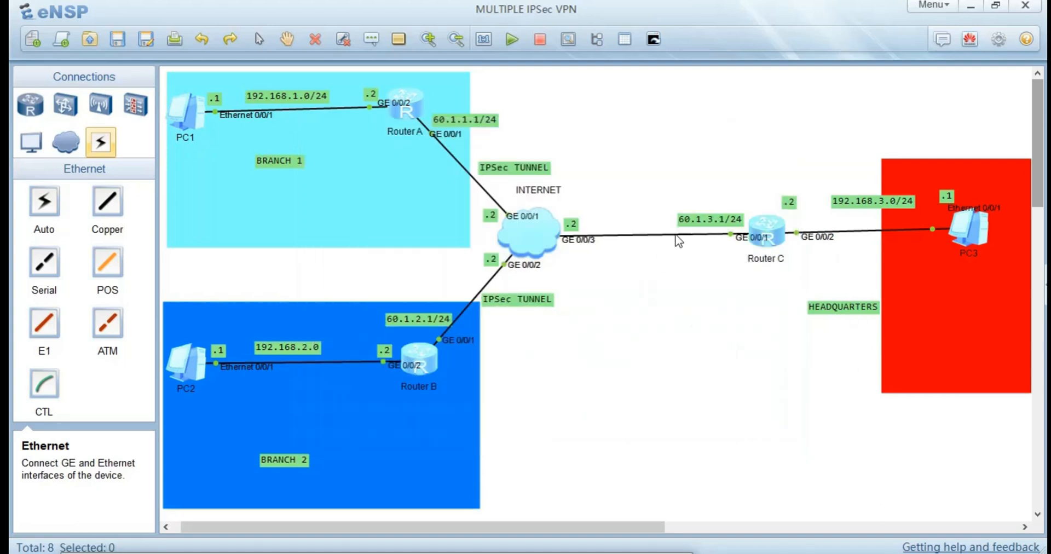
double_click(765, 232)
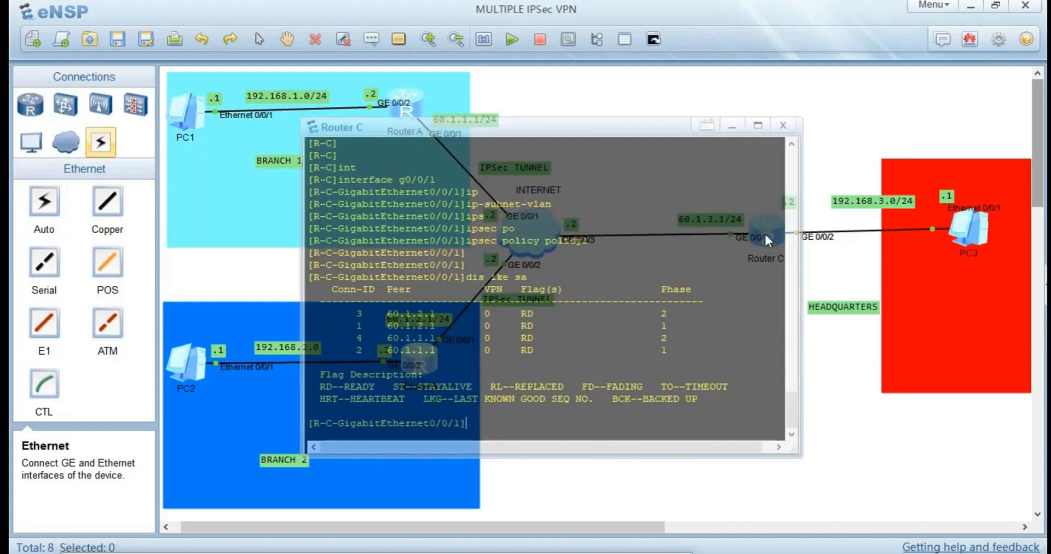
click(792, 384)
drag(843, 406, 550, 318)
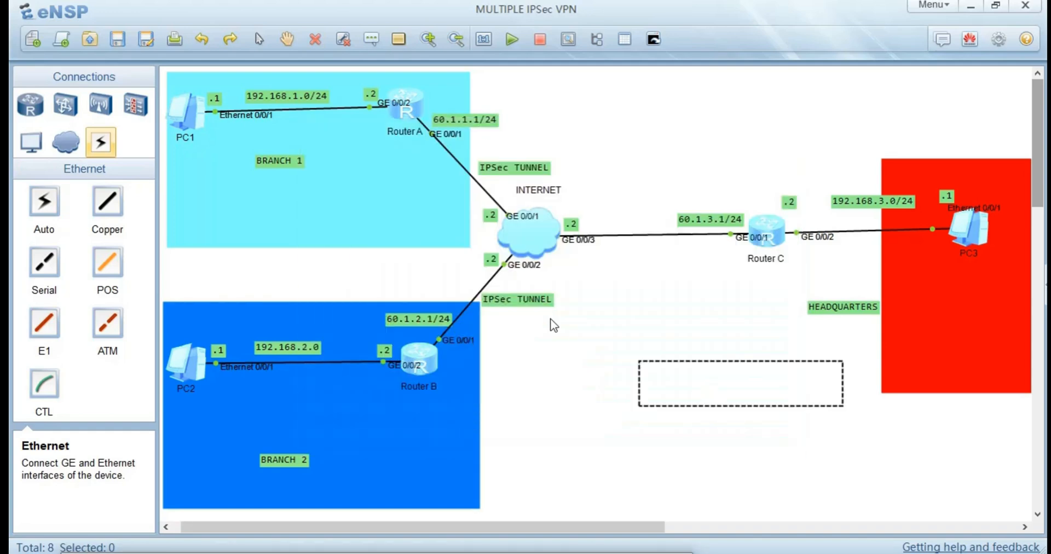
Display the IPSec policy on Router A with dis ipsec policy and examine its group name, sequence number, data flow and other settings.
double_click(412, 103)
key(Return)
key(Return)
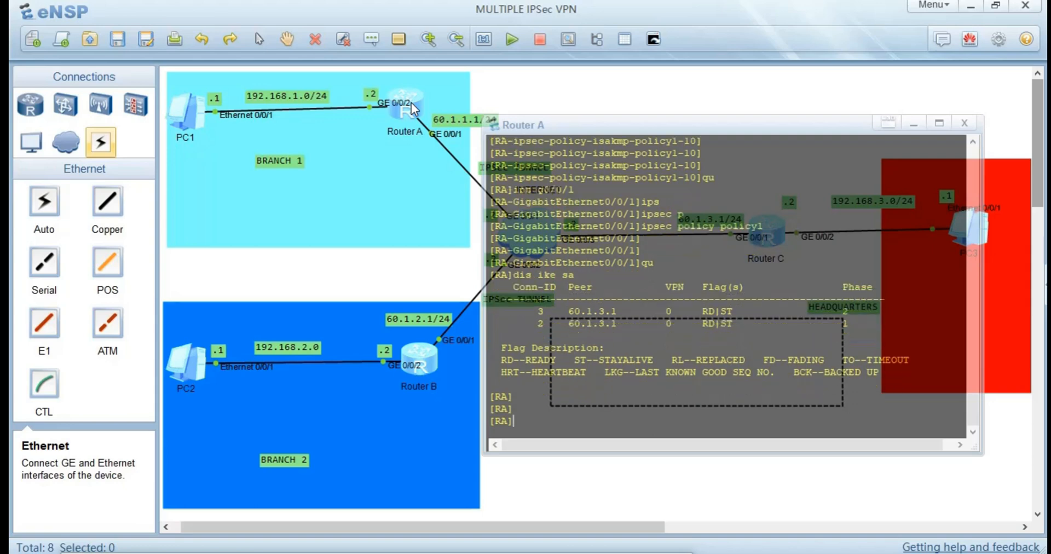
text(dis ipse)
key(Tab)
text(po)
key(Tab)
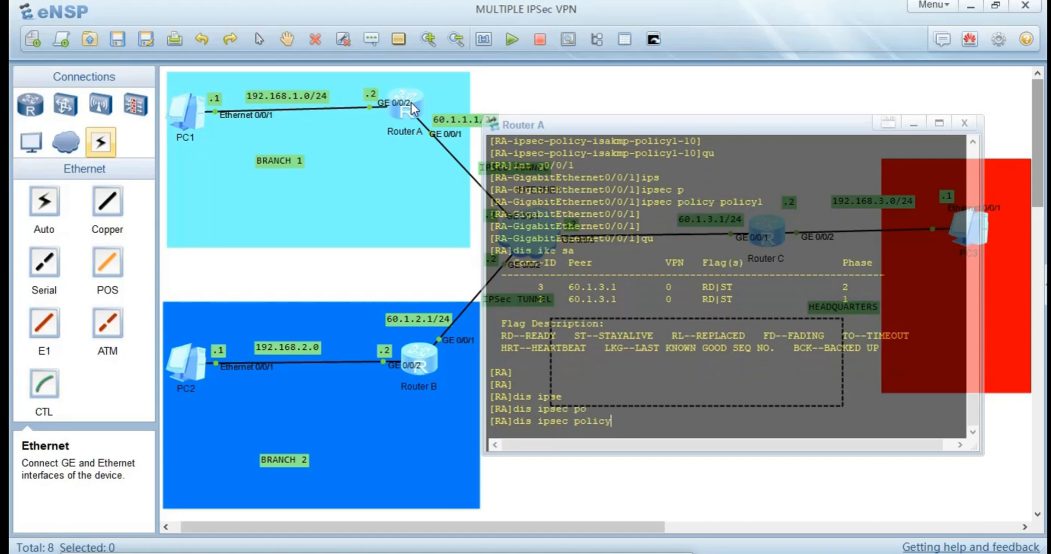
key(Return)
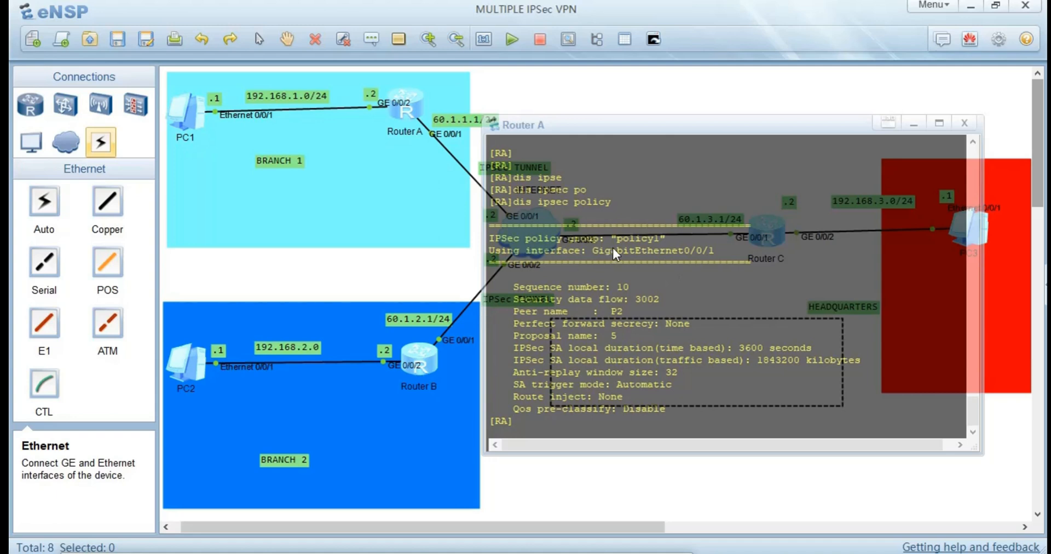
drag(672, 239, 665, 241)
drag(629, 288, 651, 300)
click(682, 385)
Display the IPSec security associations on Router A with dis ipsec sa.
click(527, 425)
text(dis ip)
key(Tab)
key(Tab)
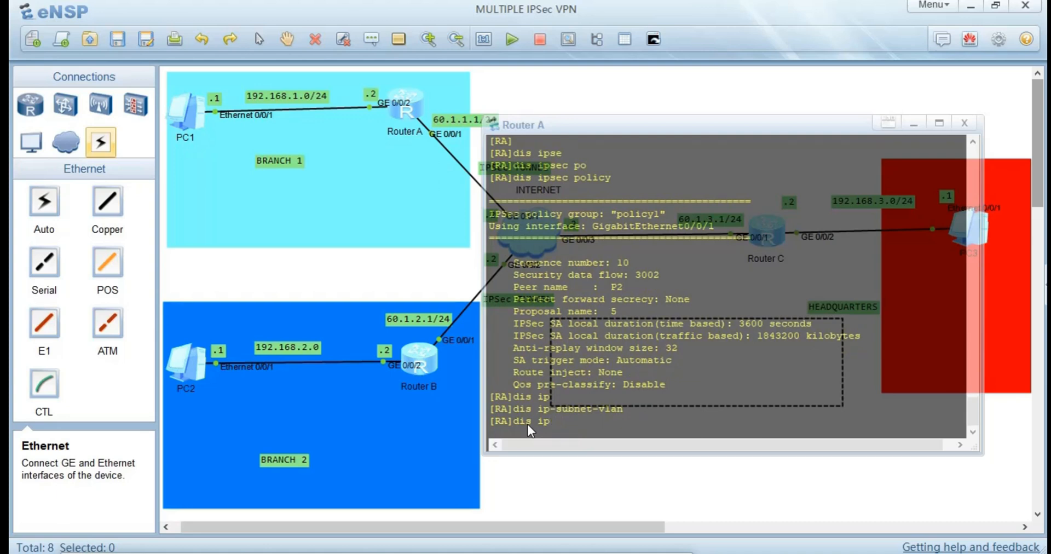
text(s)
key(Tab)
text(sa)
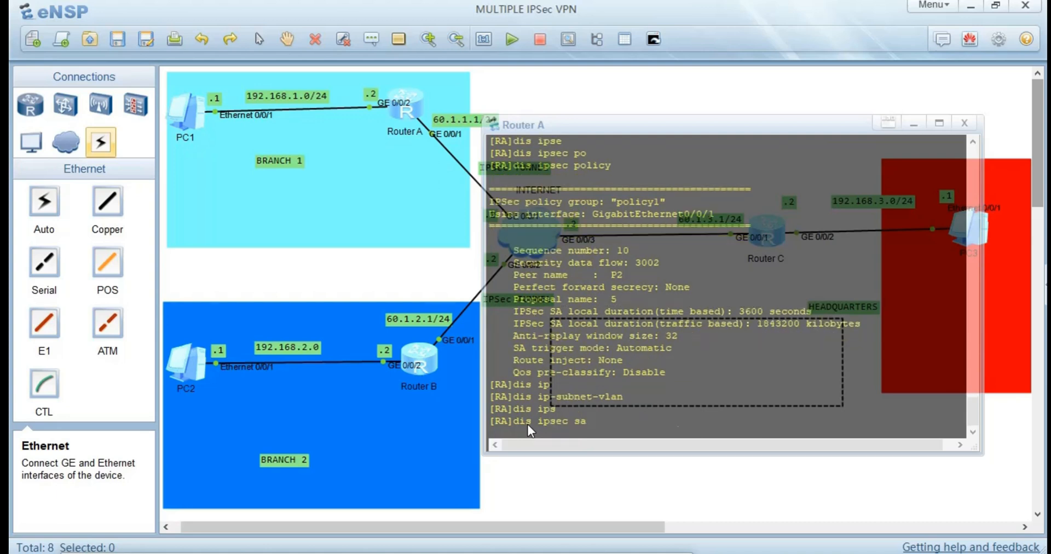
key(Return)
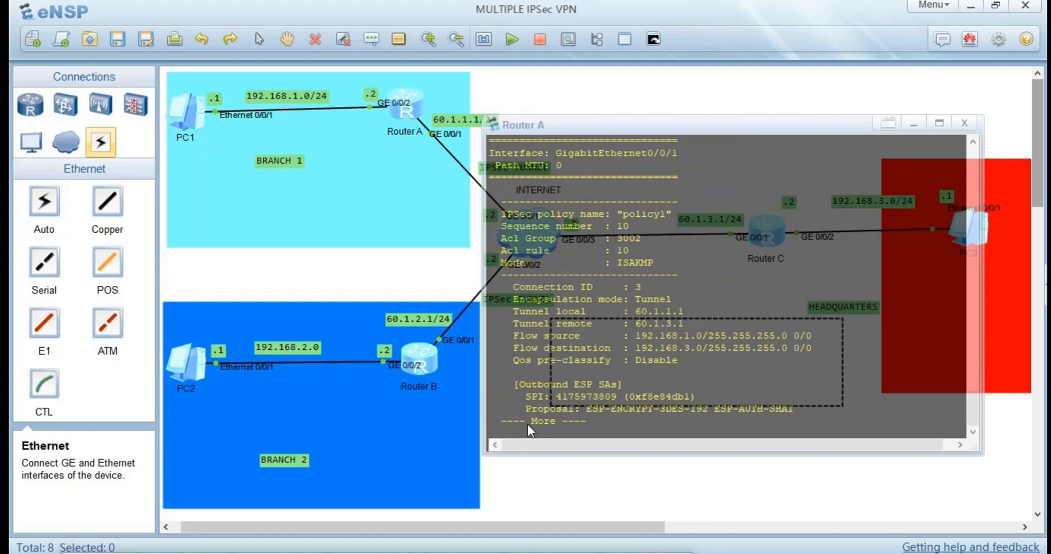
Examine Router A's IPSec security association details, covering the policy name, mode, tunnel endpoints, flow source and flow destination.
key(Return)
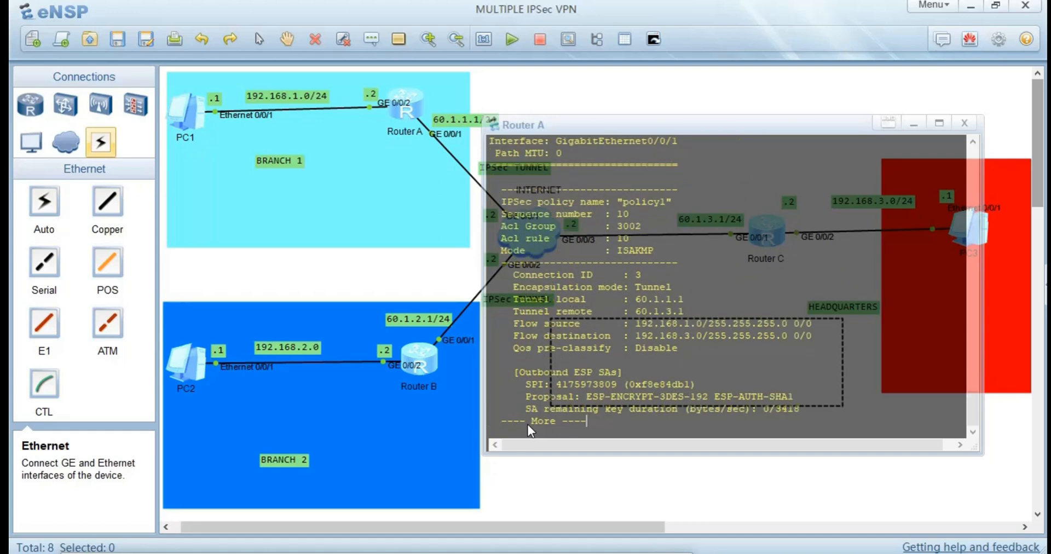
key(Return)
key(Return)
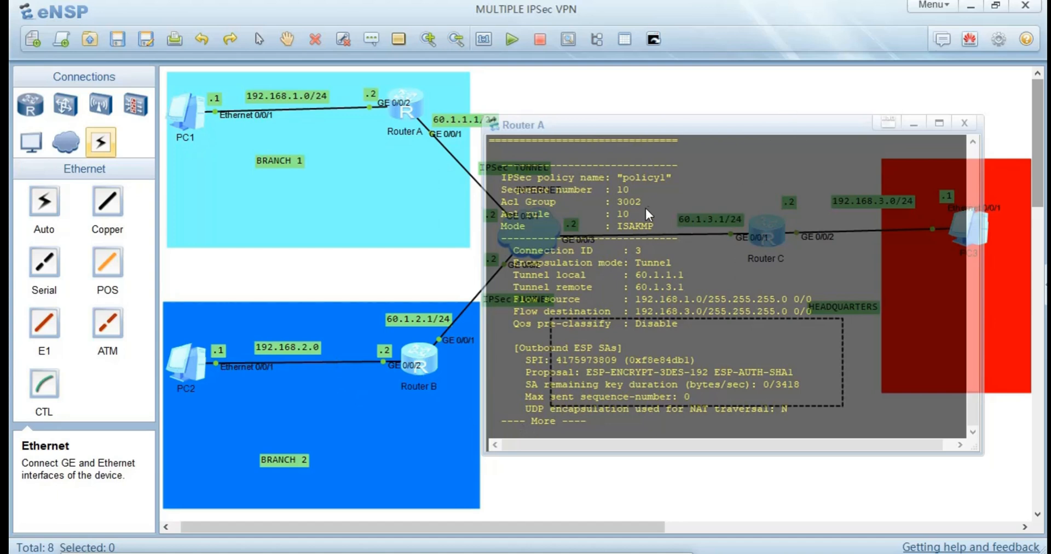
drag(665, 176, 616, 192)
click(655, 224)
drag(687, 276, 642, 271)
click(685, 284)
drag(630, 298, 647, 298)
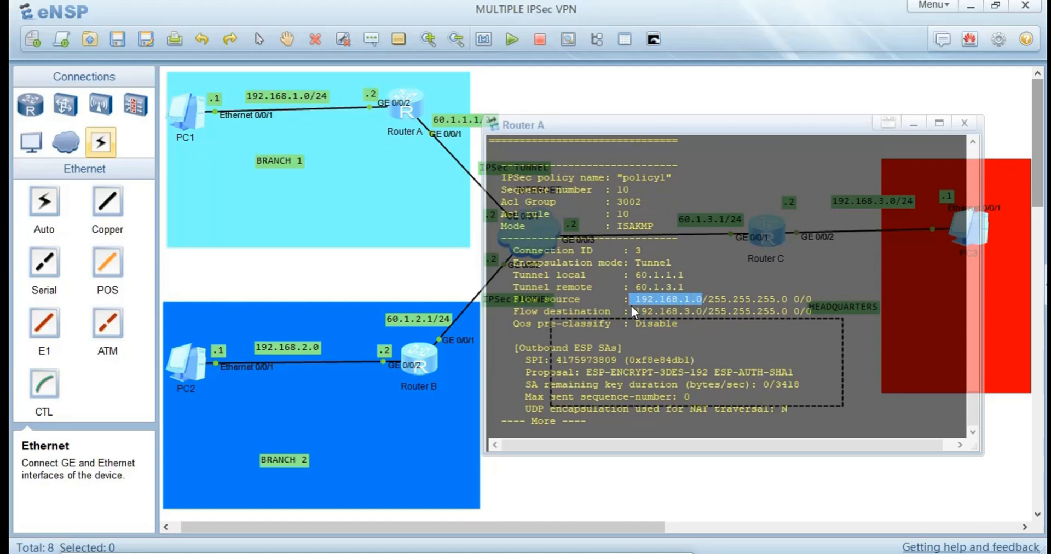
drag(630, 310, 647, 308)
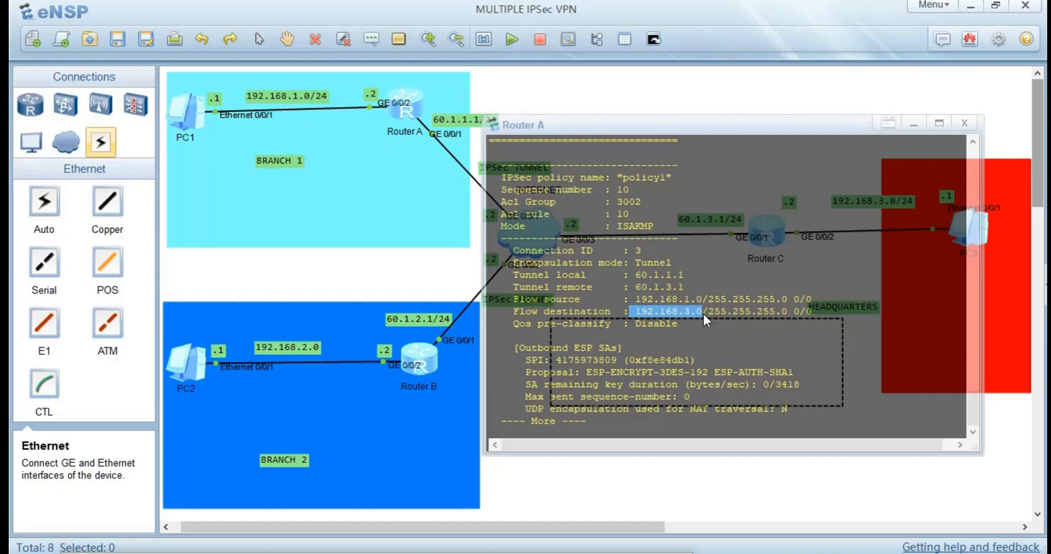
Page through the rest of Router A's security association output, including the outbound and inbound ESP SAs, and return to the topology.
key(Return)
key(Return)
key(Return)
key(Return)
key(Return)
key(Return)
key(Return)
key(Return)
key(Return)
key(Return)
key(Return)
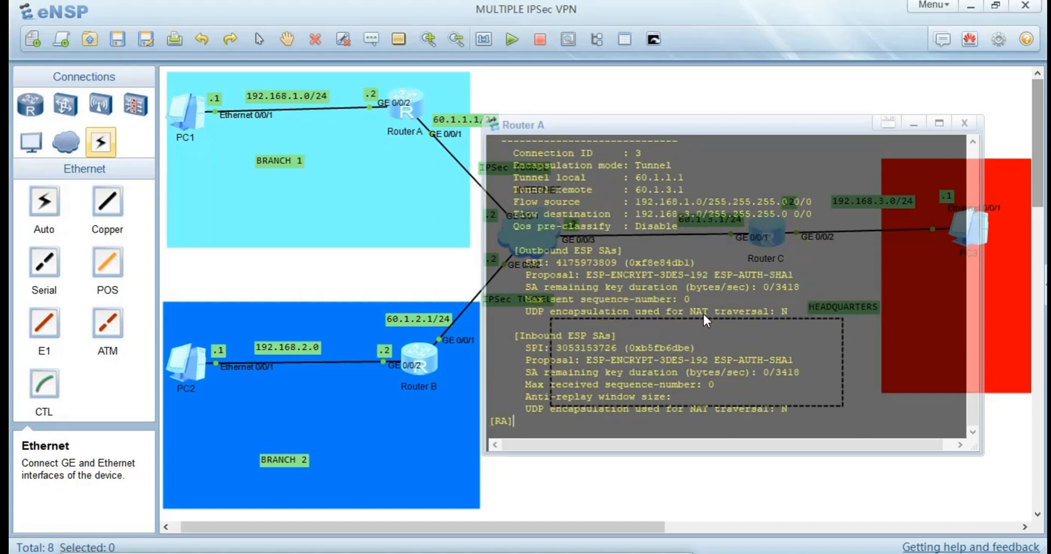
key(Return)
key(Return)
key(Return)
key(Return)
key(Return)
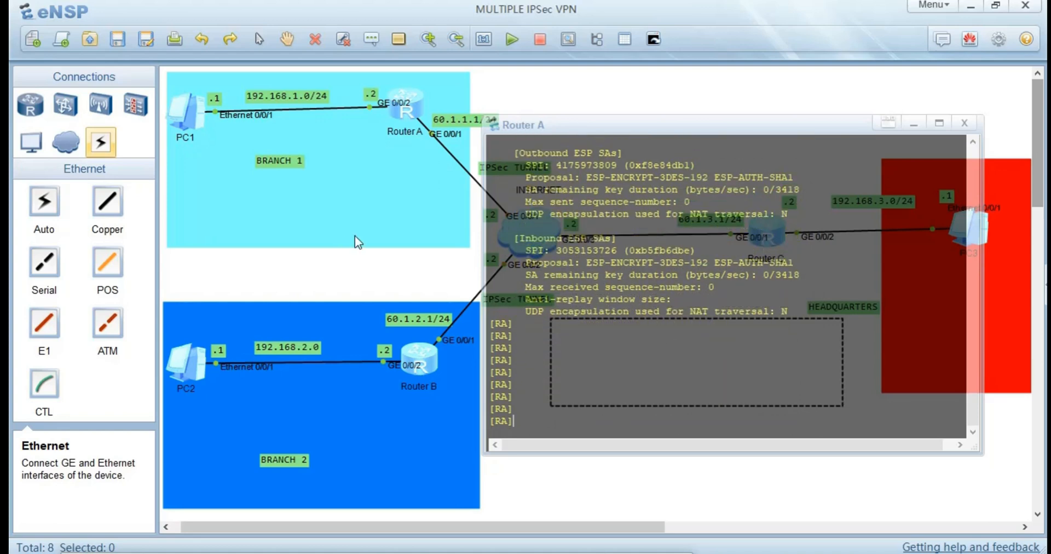
click(391, 236)
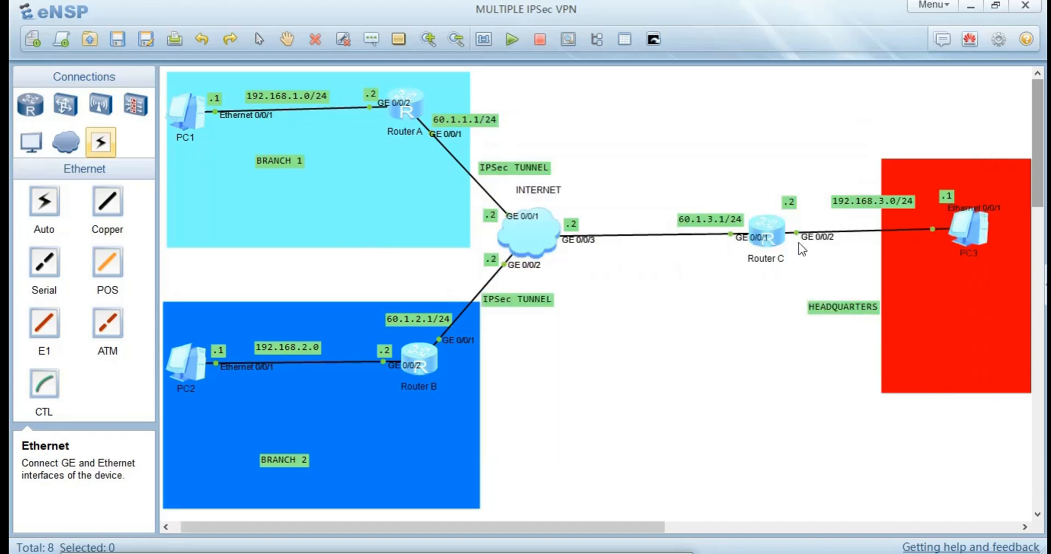
On Router C, leave the GigabitEthernet0/0/1 interface view and display the IPSec security associations with dis ipsec sa.
double_click(771, 238)
key(Return)
key(Return)
key(Return)
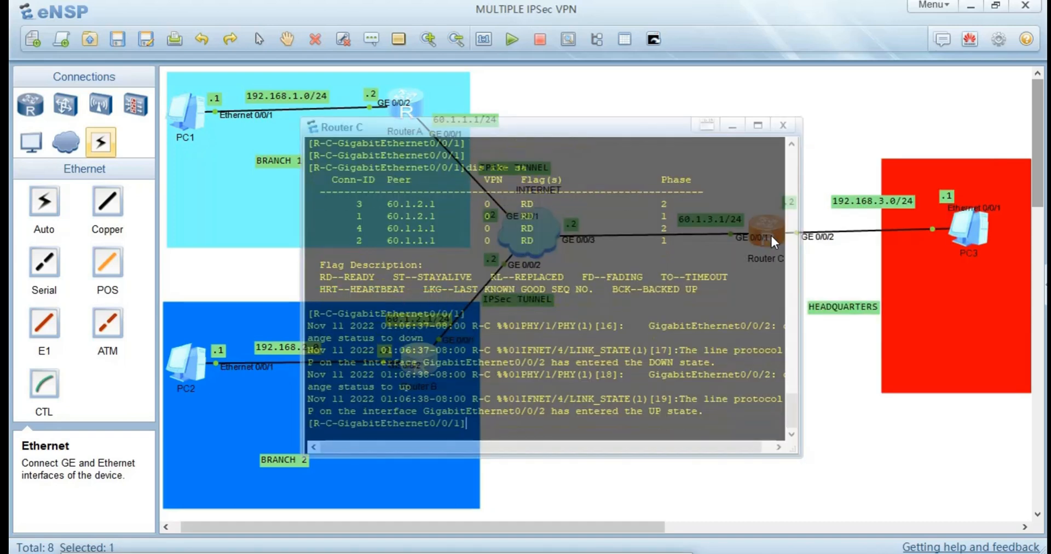
text(u)
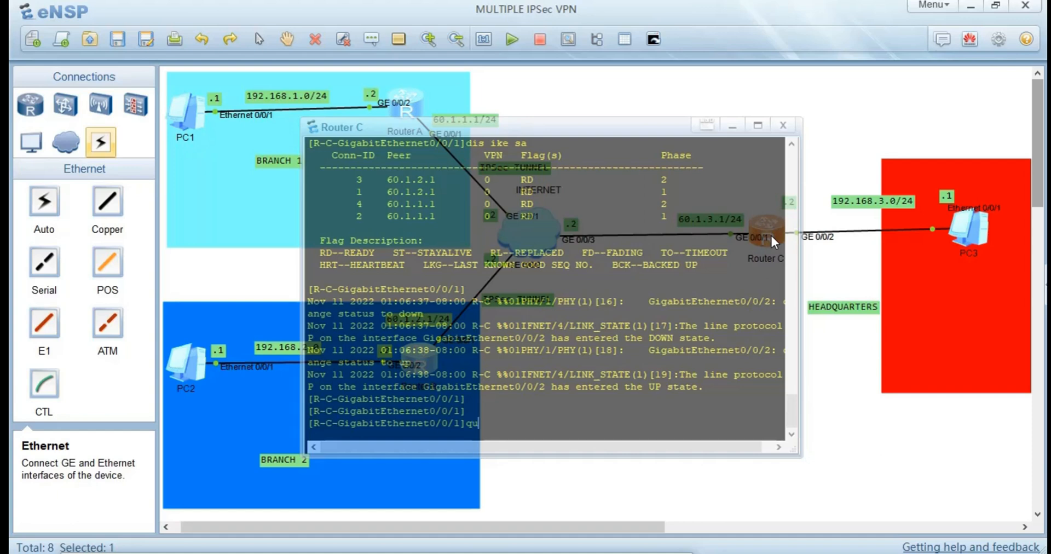
key(Return)
text(dis )
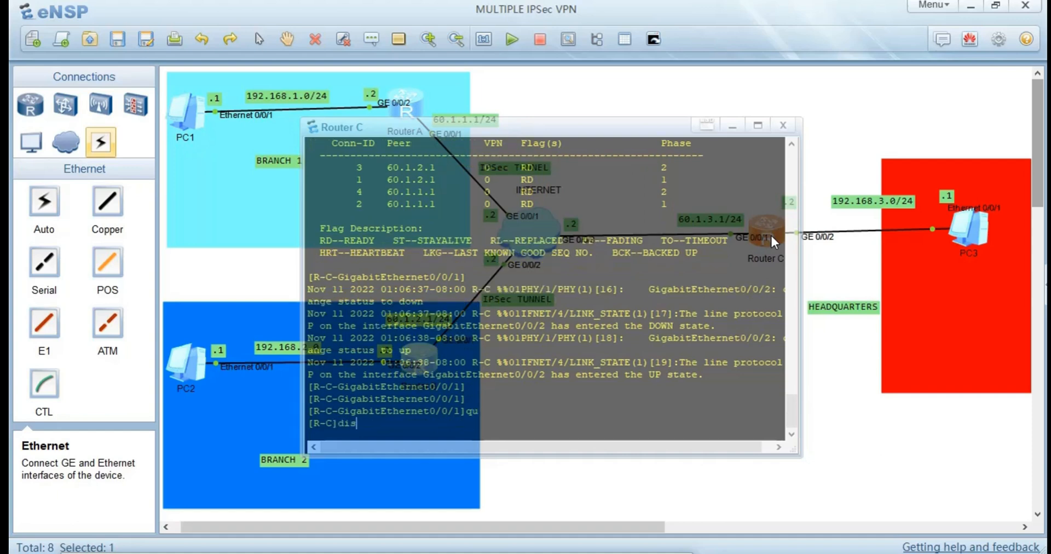
text(ipsec)
key(Tab)
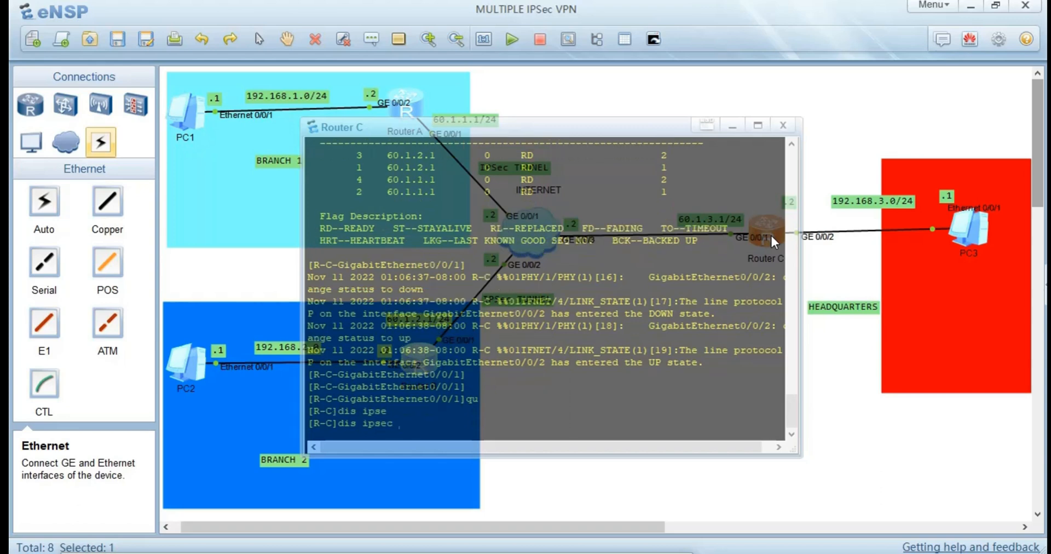
text(sa)
key(Return)
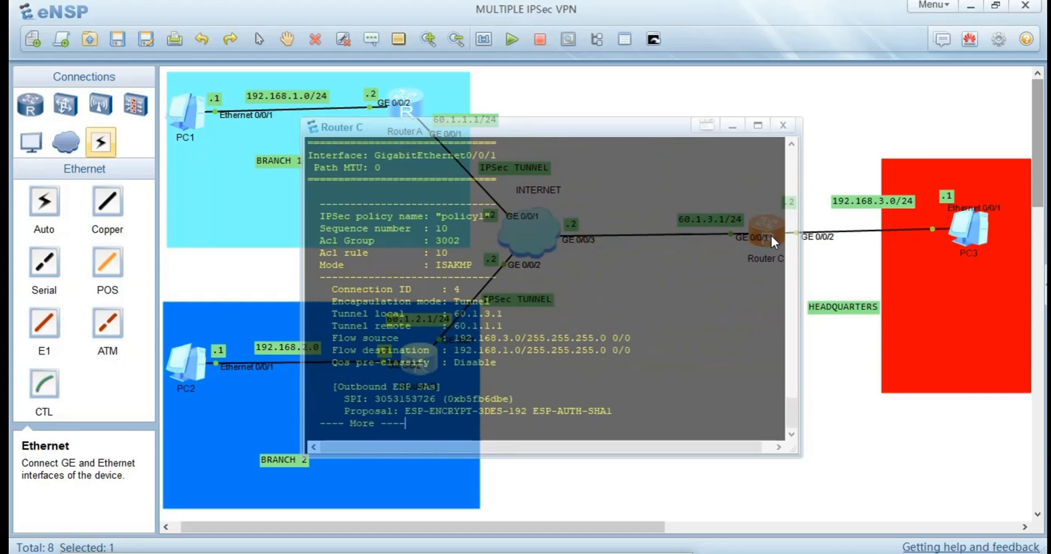
Examine the local and remote tunnel addresses in Router C's IPSec security associations, then return to the topology.
key(Return)
key(Return)
key(Return)
key(Return)
key(Return)
key(Return)
key(Return)
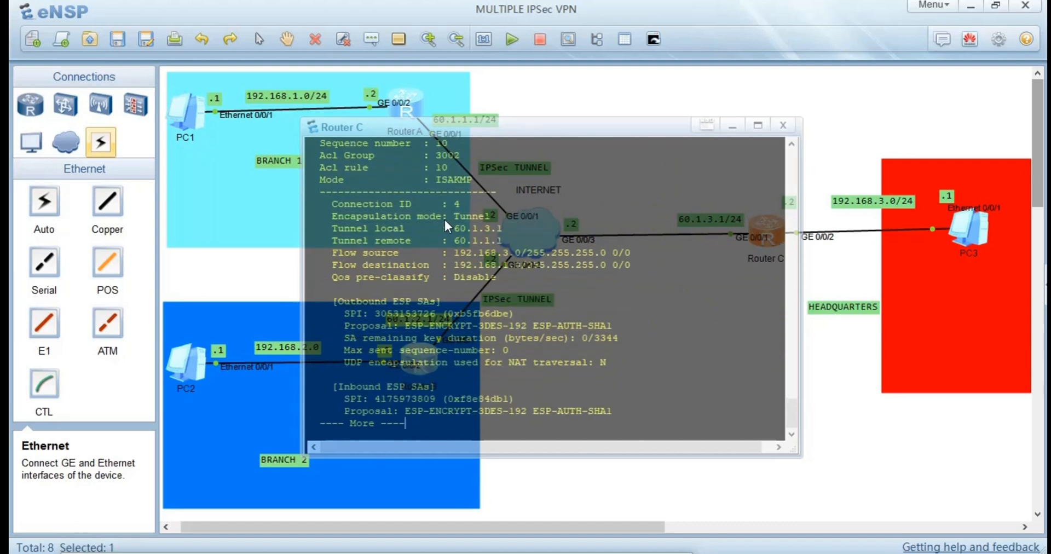
drag(509, 229, 443, 229)
drag(503, 241, 465, 242)
click(732, 503)
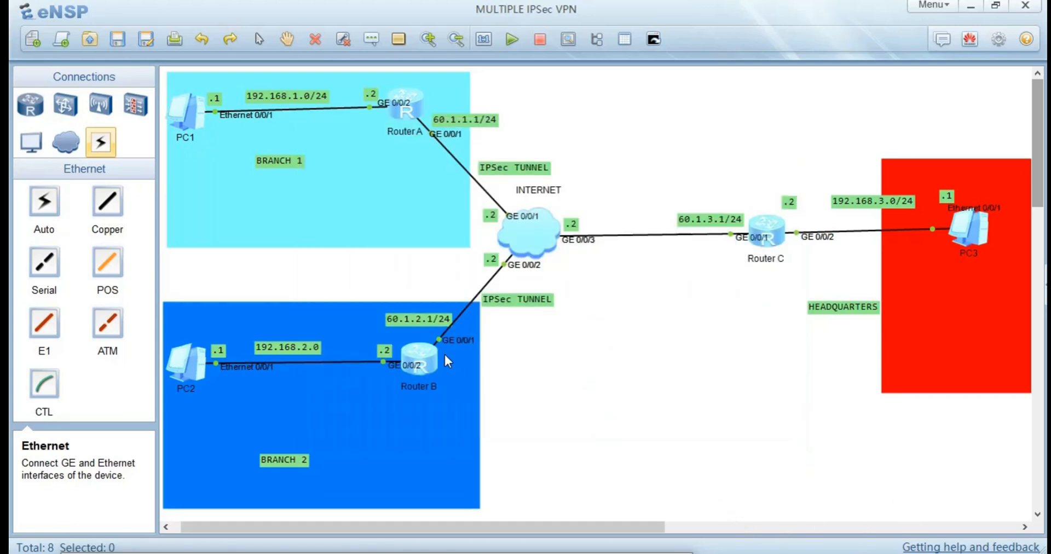